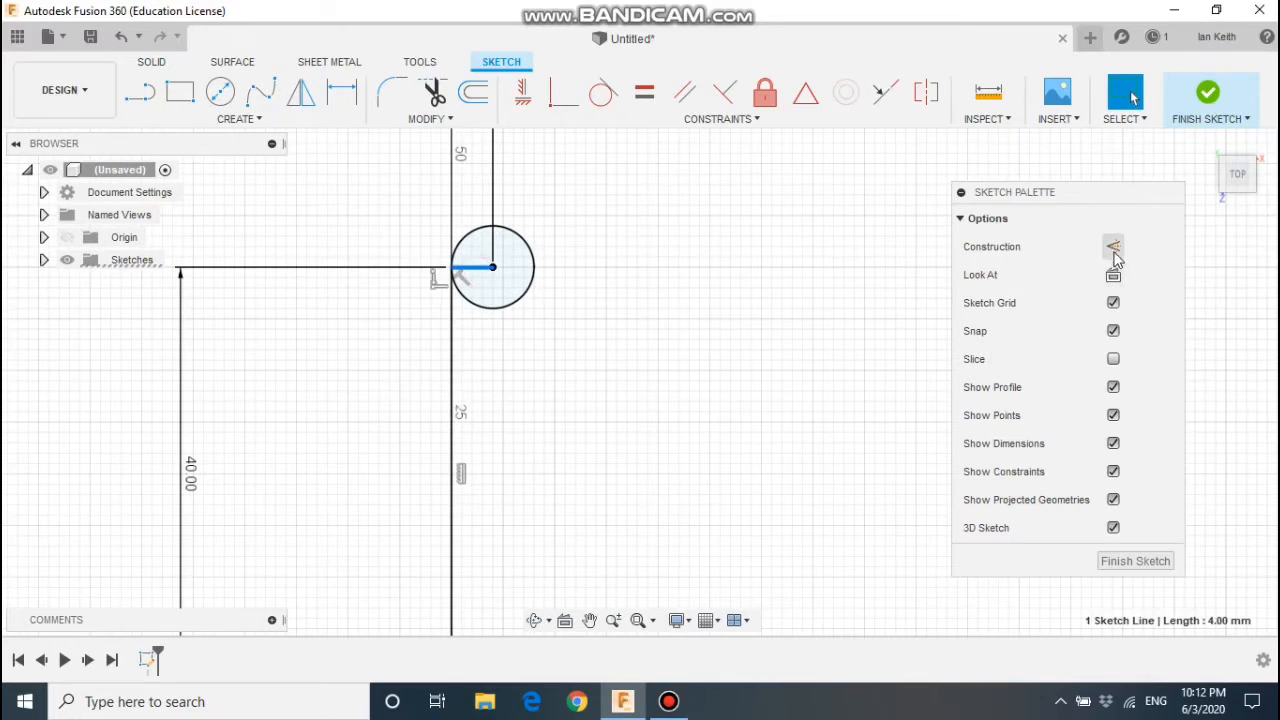
Step: Convert the short 4 mm line inside the circle to construction geometry
click(1113, 250)
scroll(546, 401, down, 2)
click(545, 401)
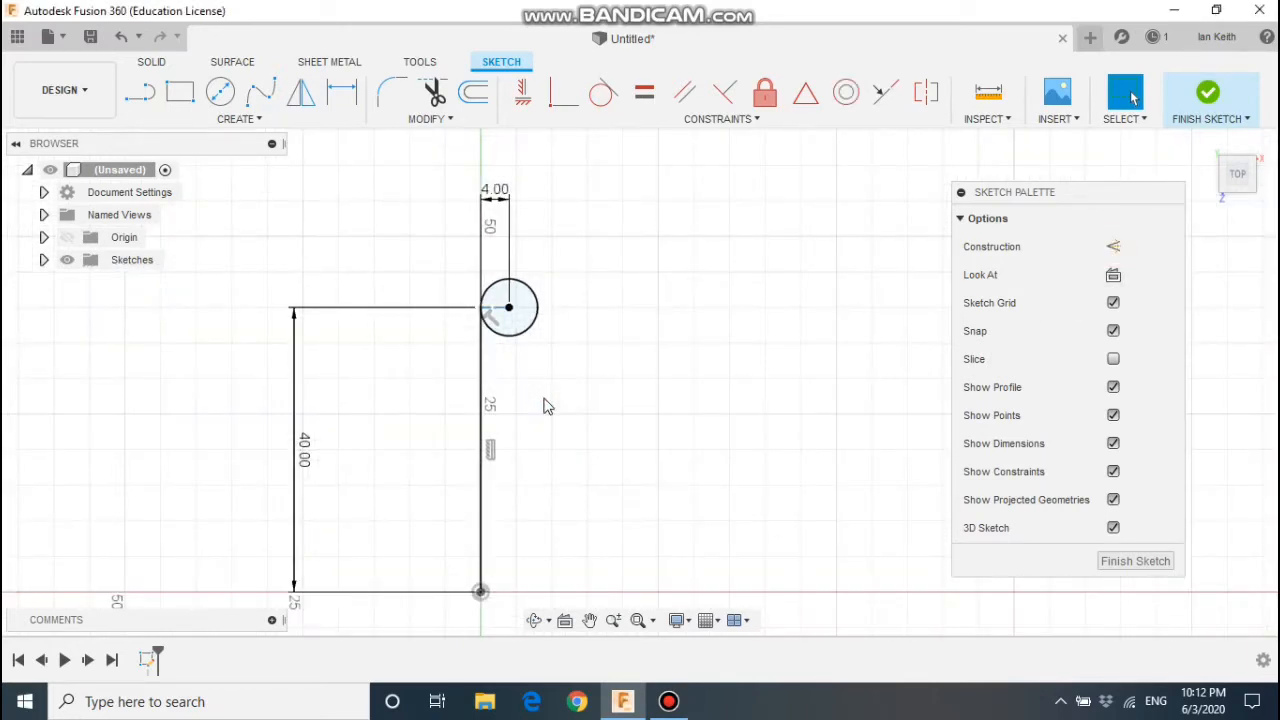
Step: Create a rectangular pattern of the circle along the horizontal direction with quantity 8 and 16 mm spacing
click(255, 125)
click(222, 454)
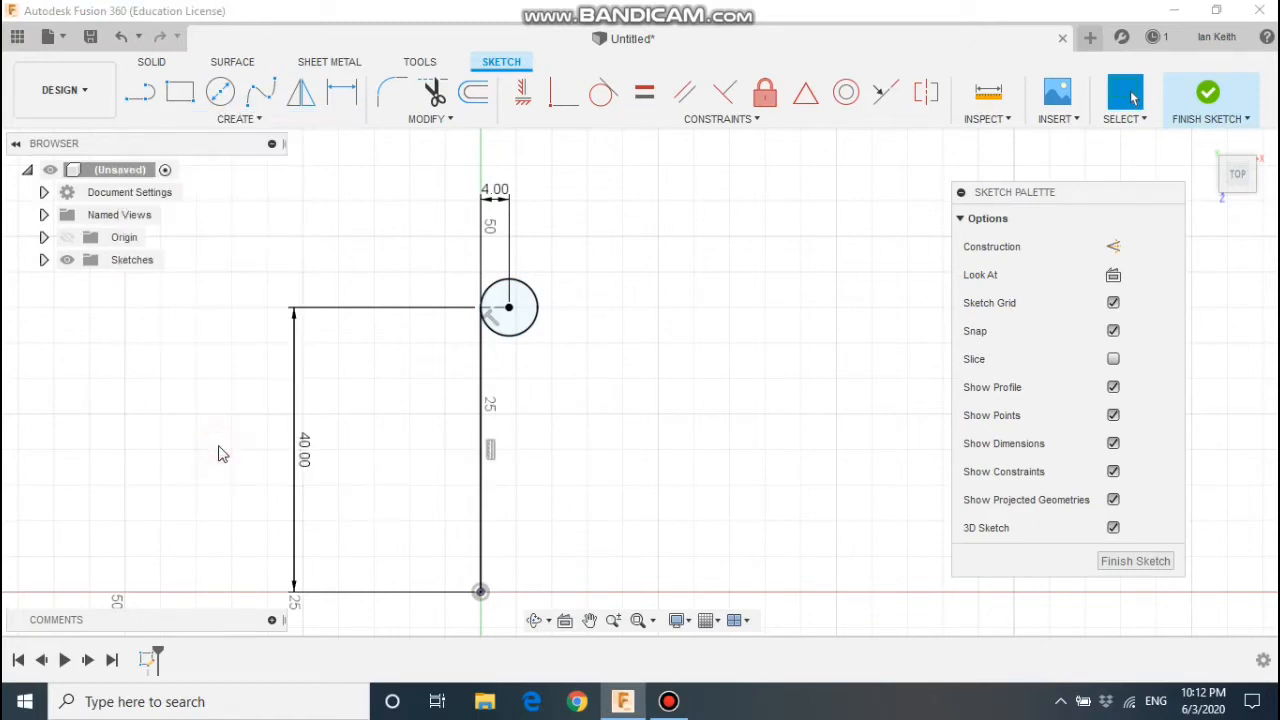
click(537, 304)
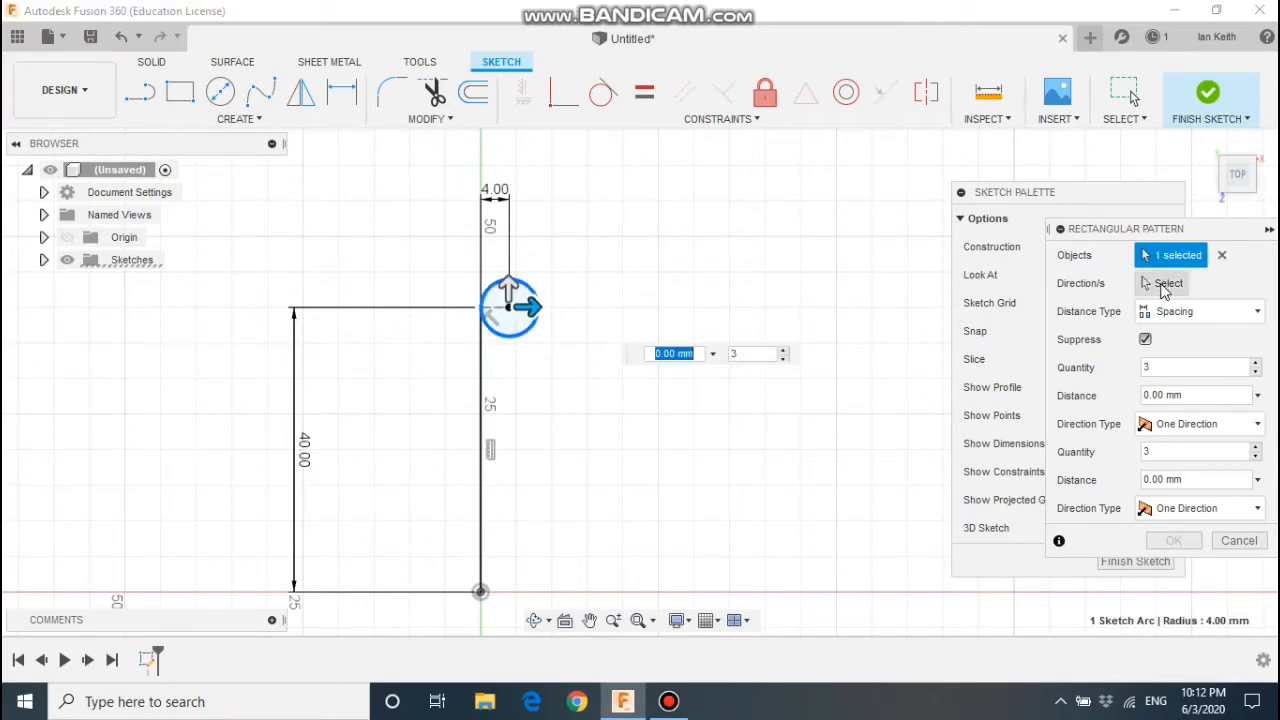
click(1163, 283)
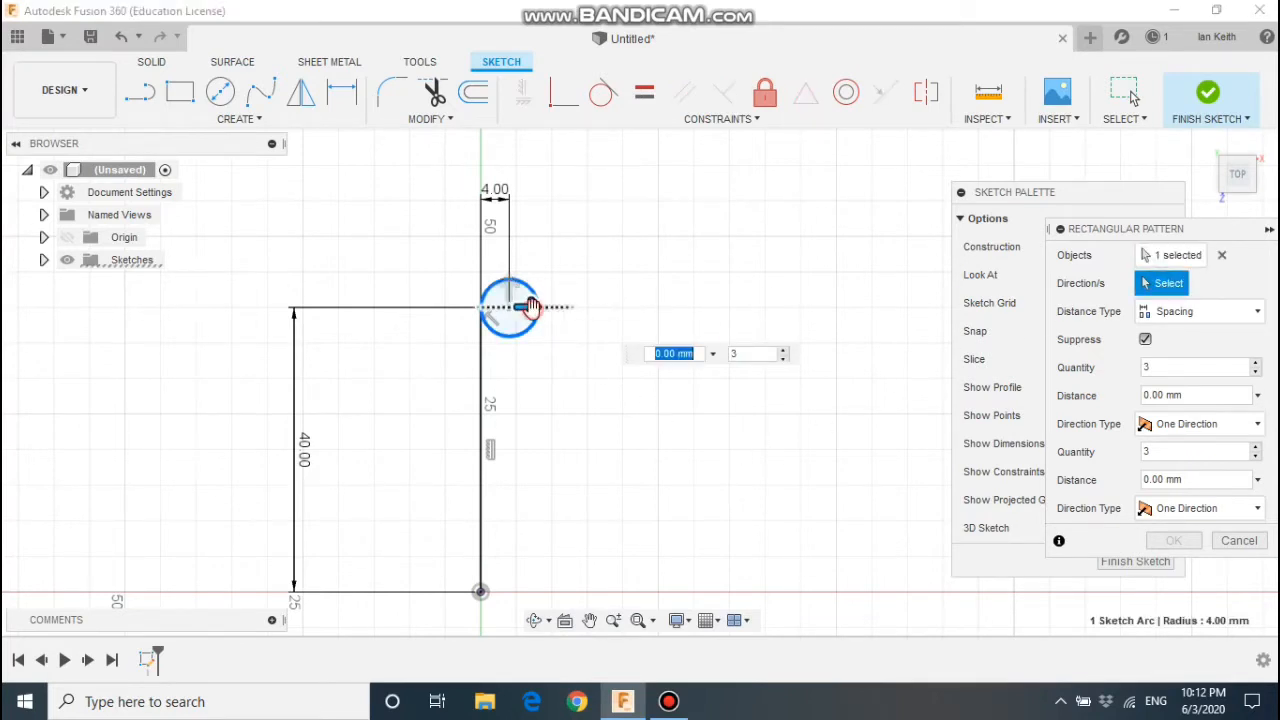
key(Tab)
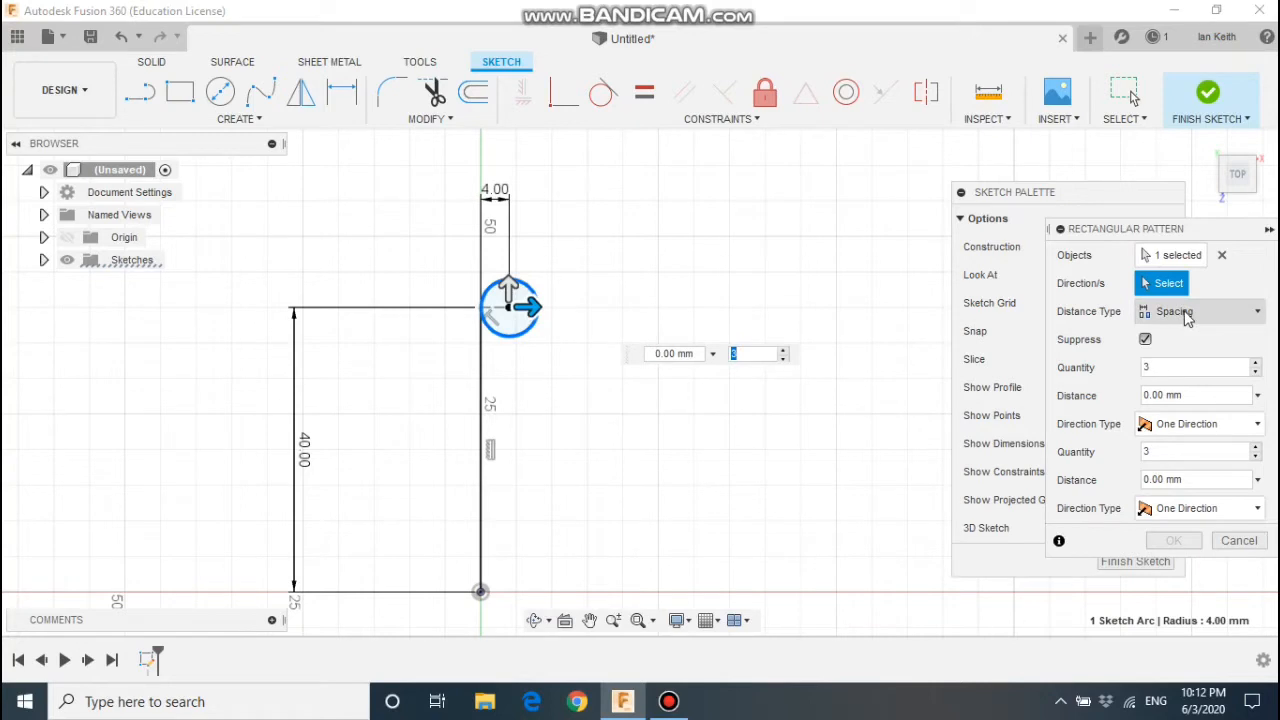
click(1181, 369)
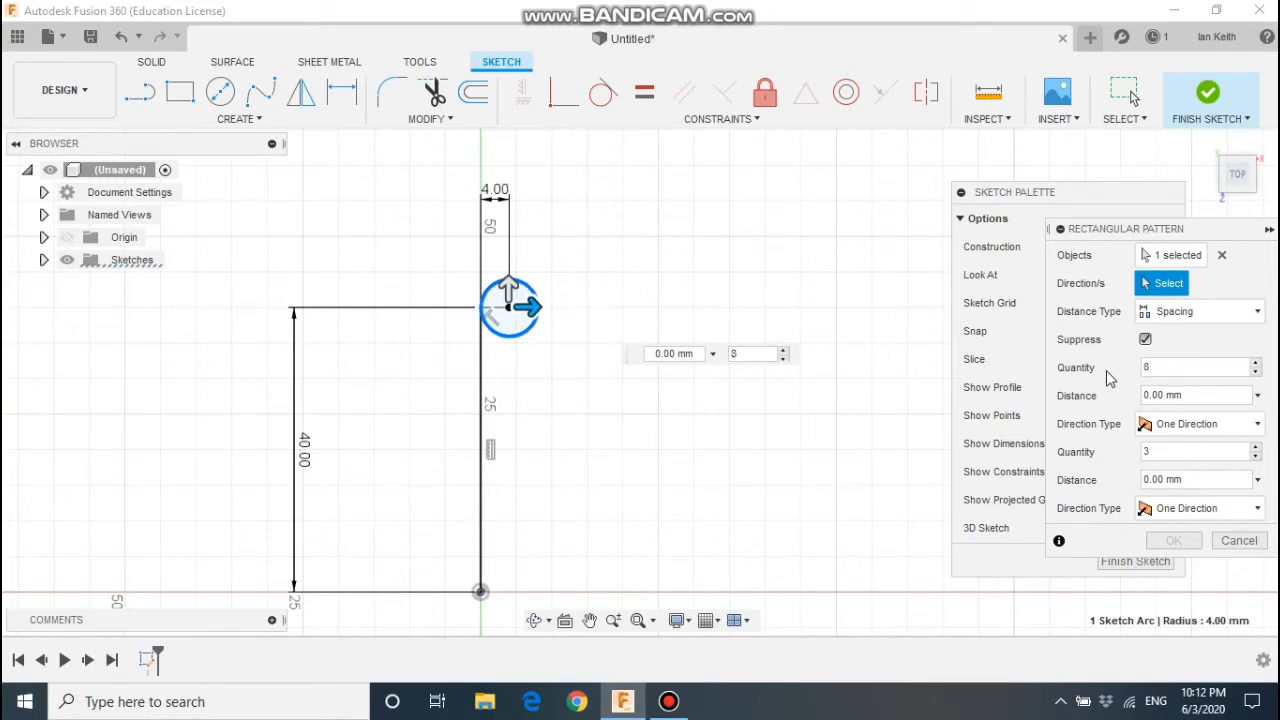
key(Tab)
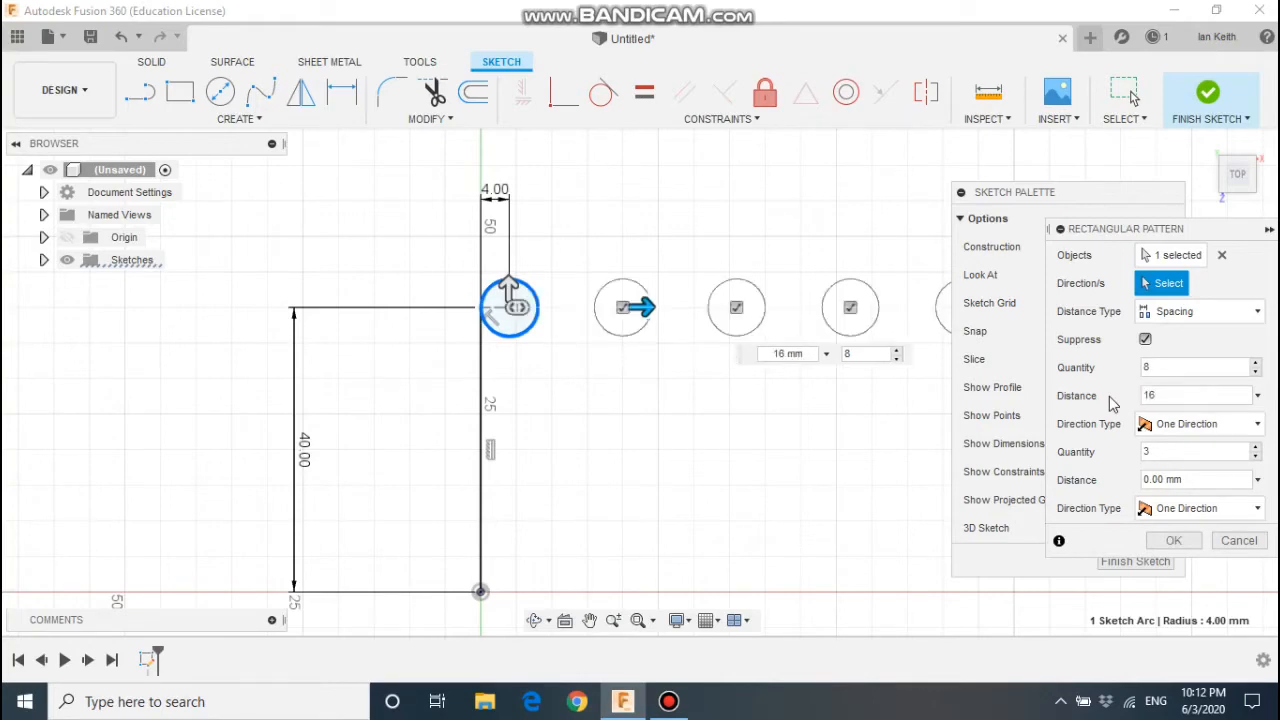
scroll(851, 428, down, 2)
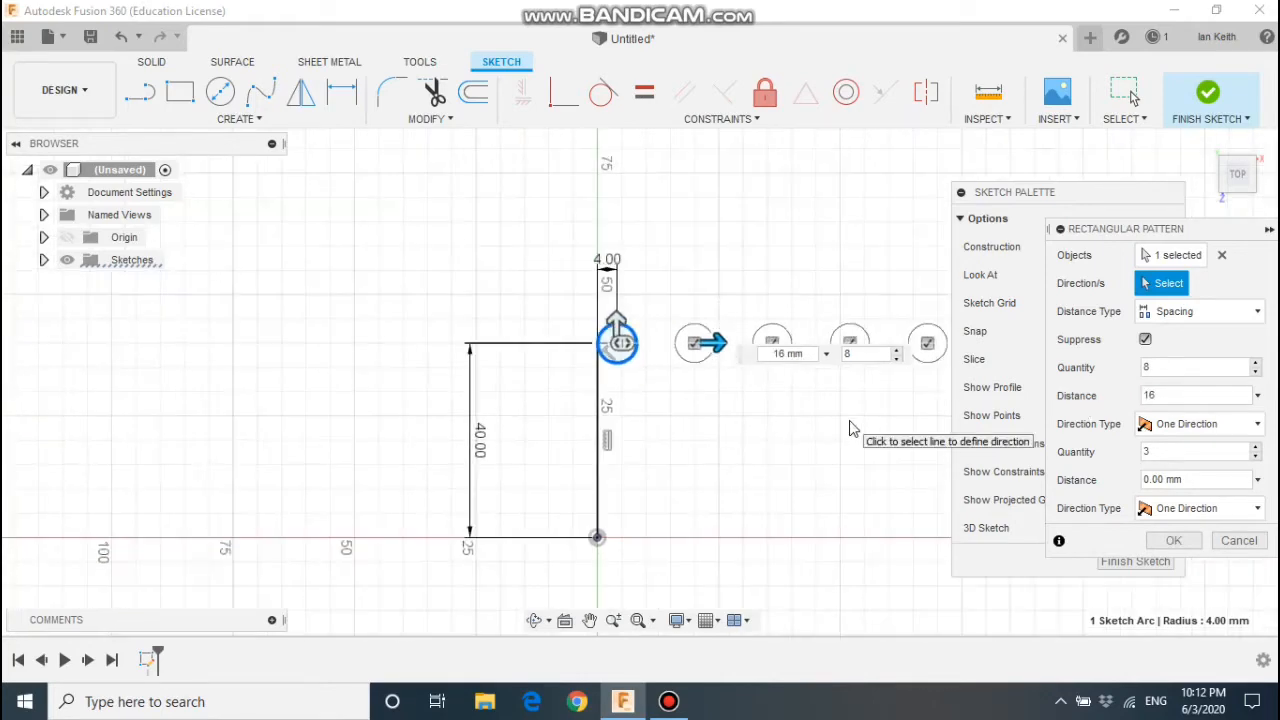
mouse_move(780, 425)
middle_down()
mouse_move(490, 432)
mouse_move(572, 441)
middle_up()
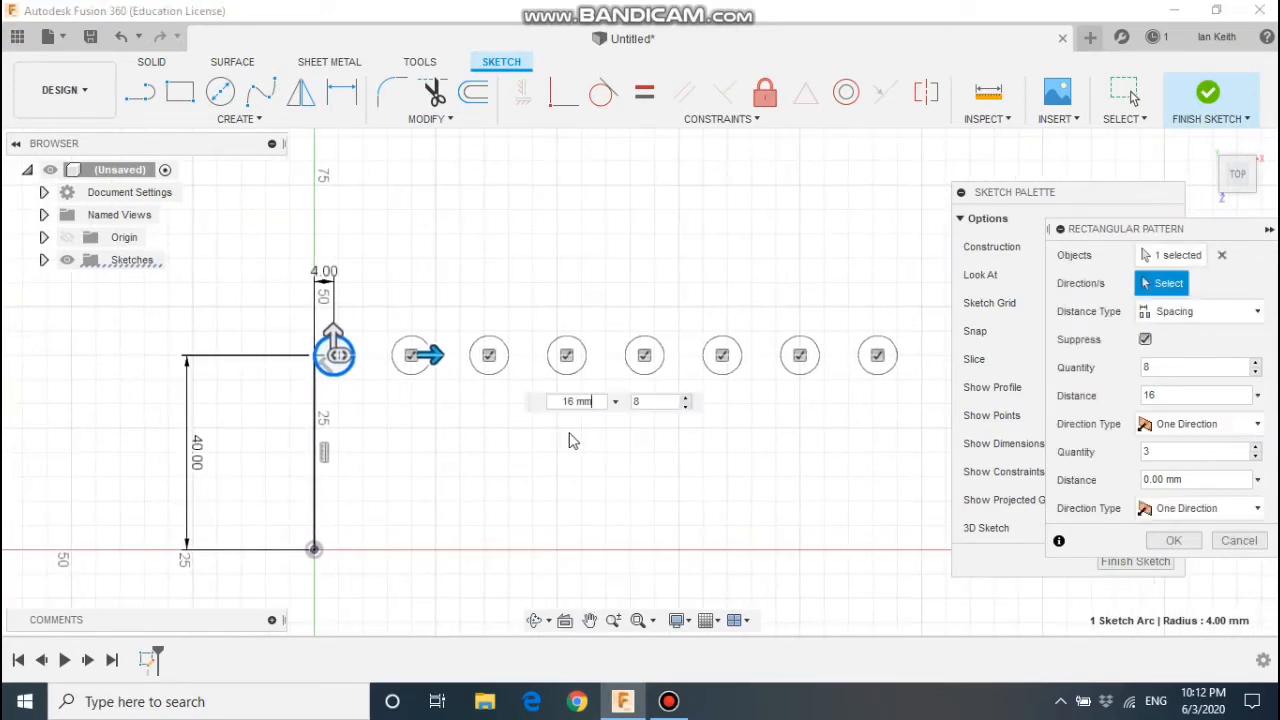
click(1183, 545)
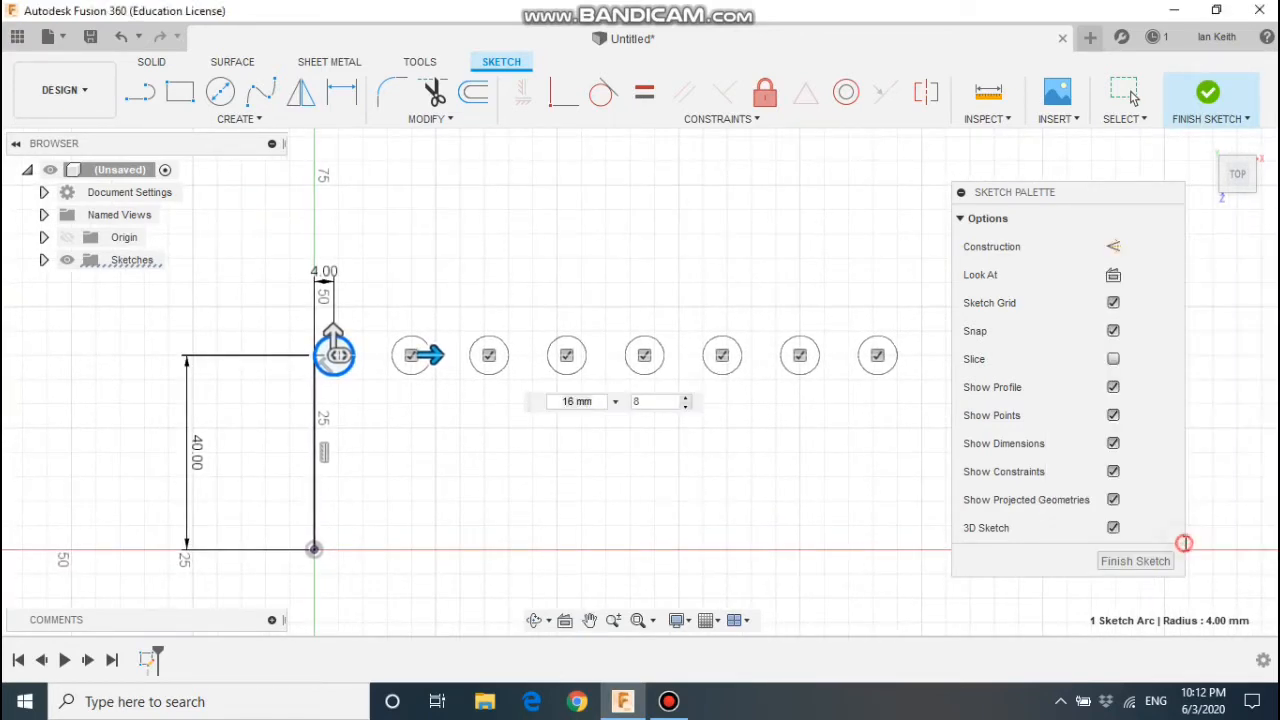
Step: Draw an 80 mm vertical line downward from the right-hand edge of the first circle in the row
scroll(647, 478, down, 1)
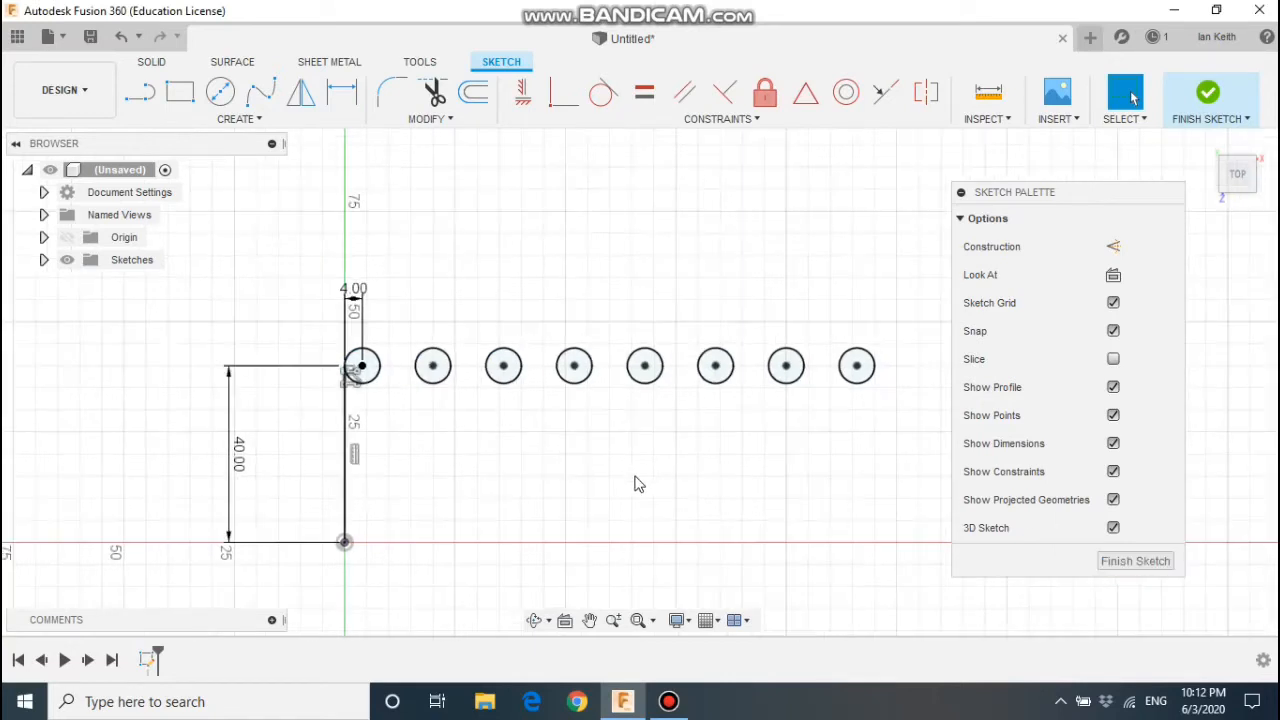
middle_drag(577, 437, 593, 327)
scroll(409, 217, up, 1)
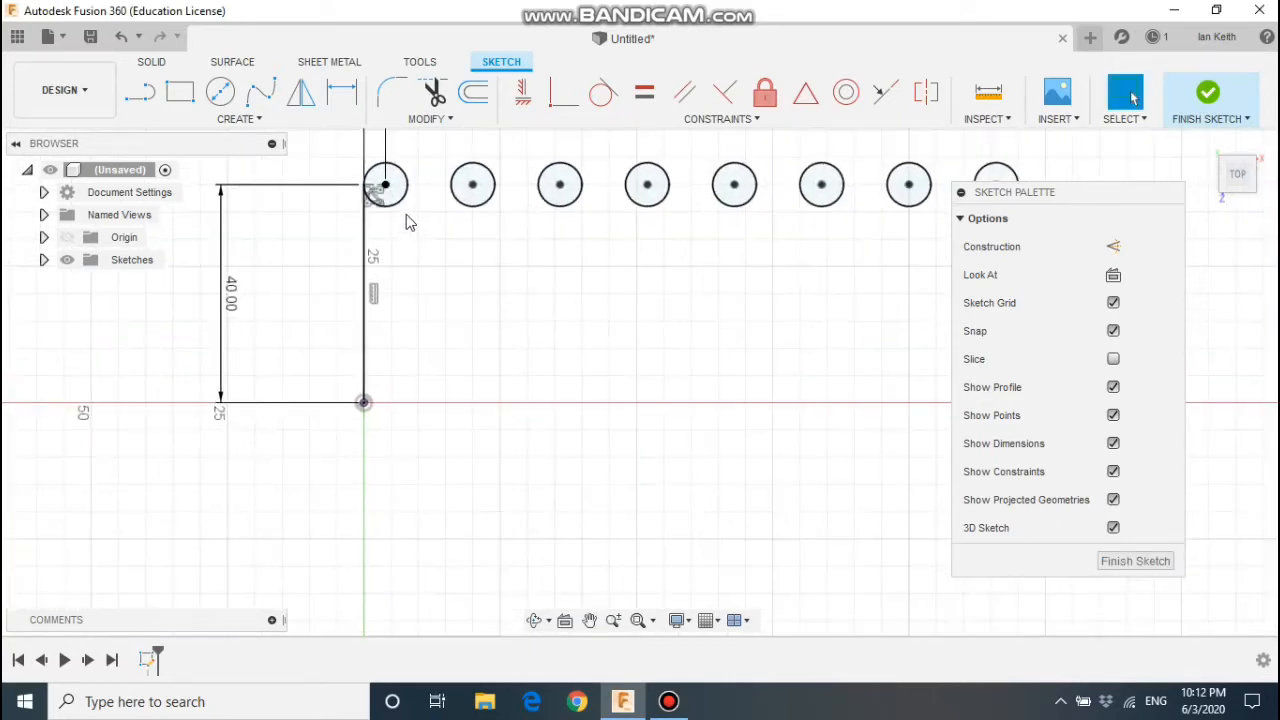
middle_drag(409, 214, 435, 295)
click(142, 91)
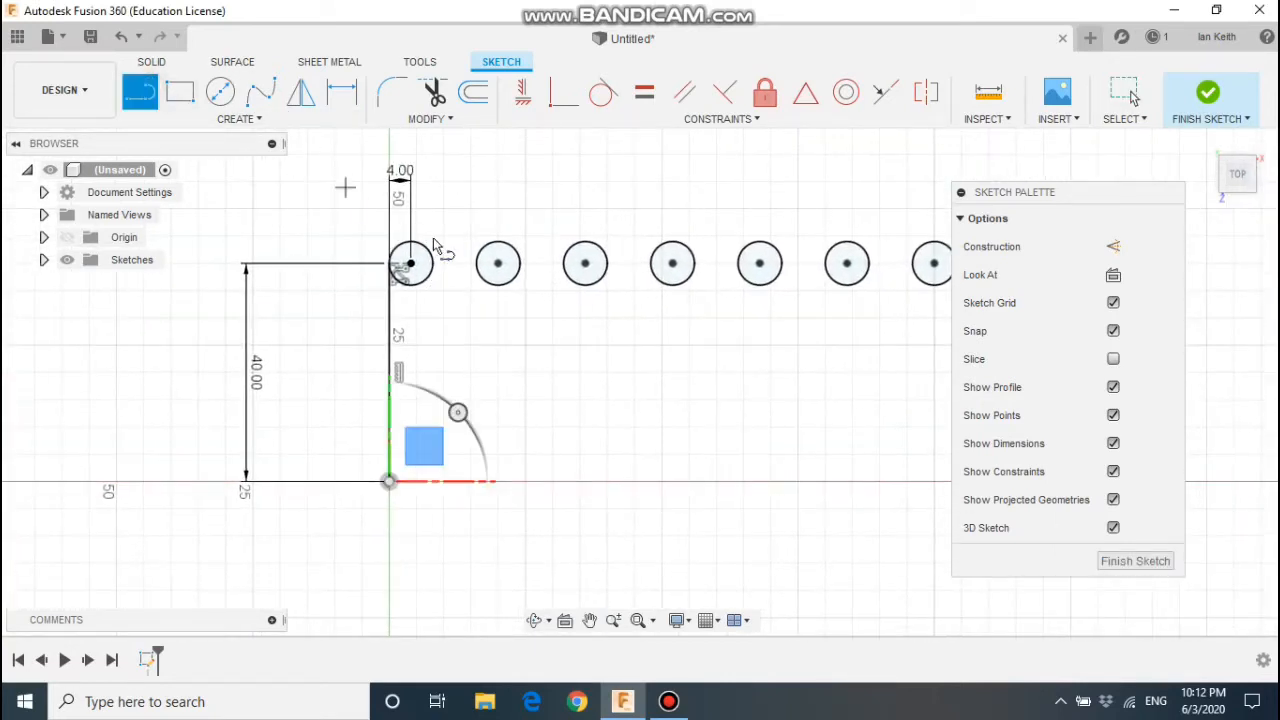
click(432, 264)
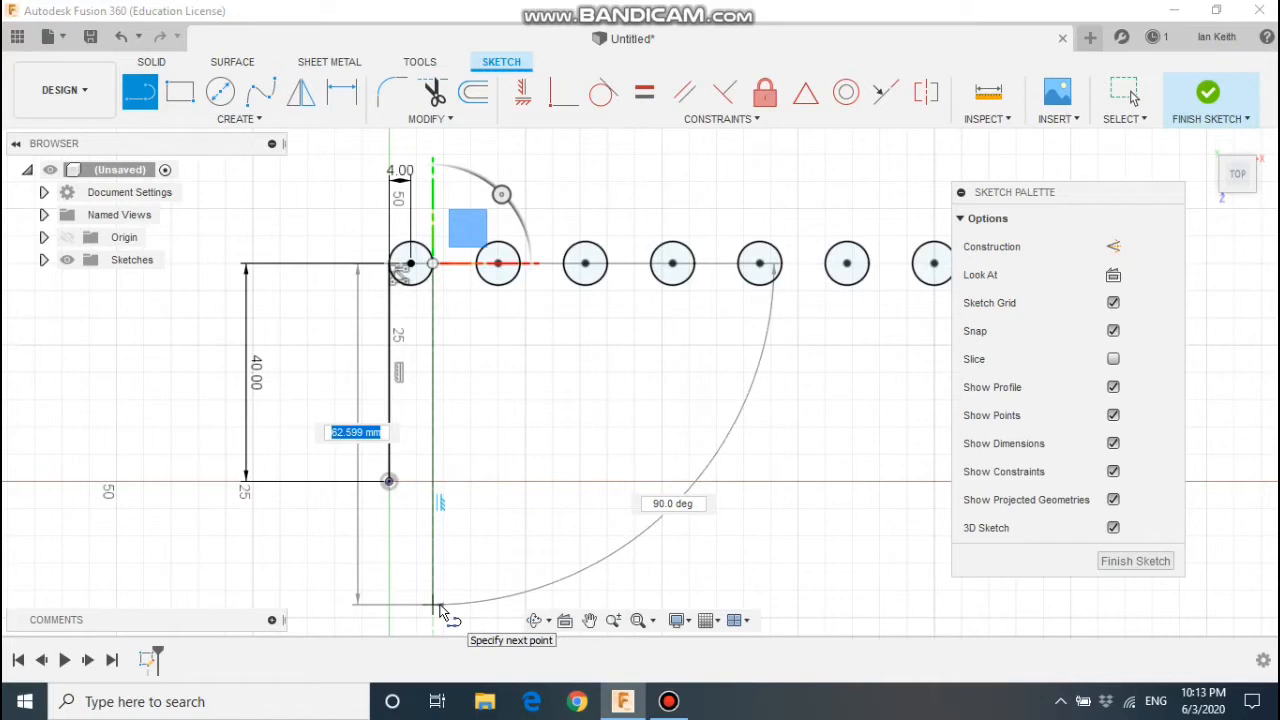
text(80)
key(Return)
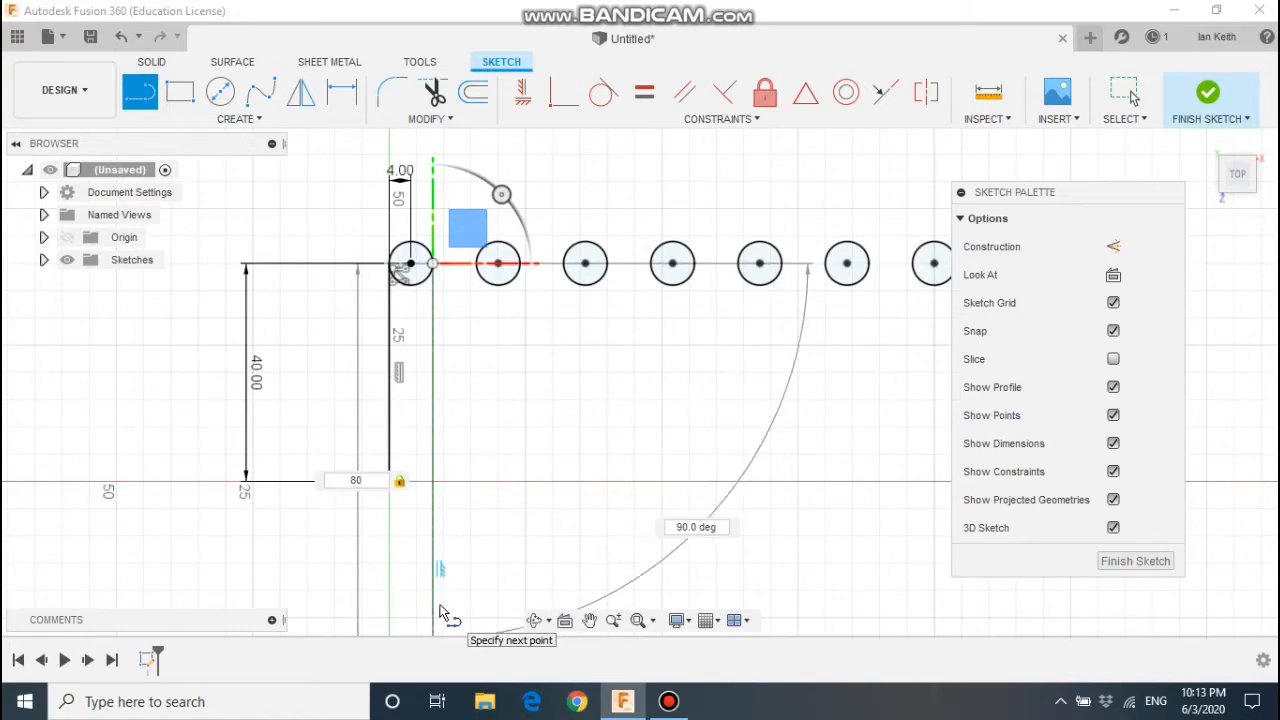
key(Escape)
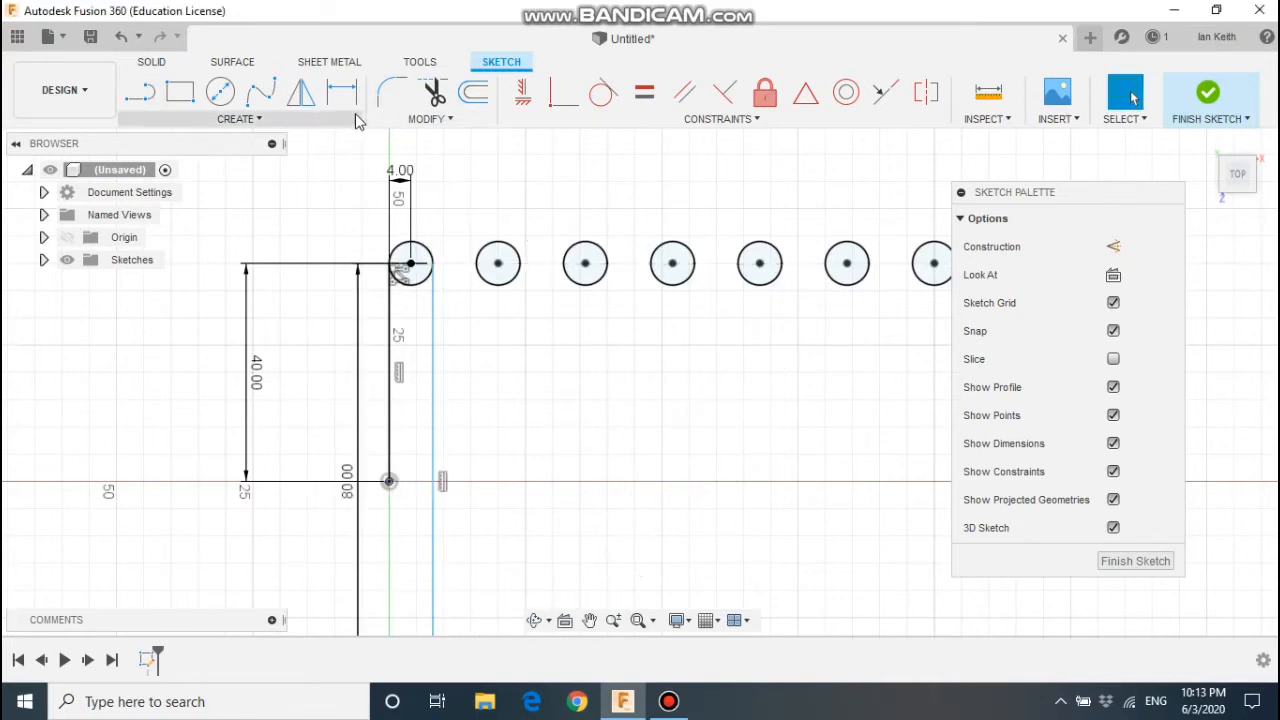
Step: Apply a tangent constraint between the 80 mm vertical line and the first circle of the upper row
click(603, 92)
click(432, 308)
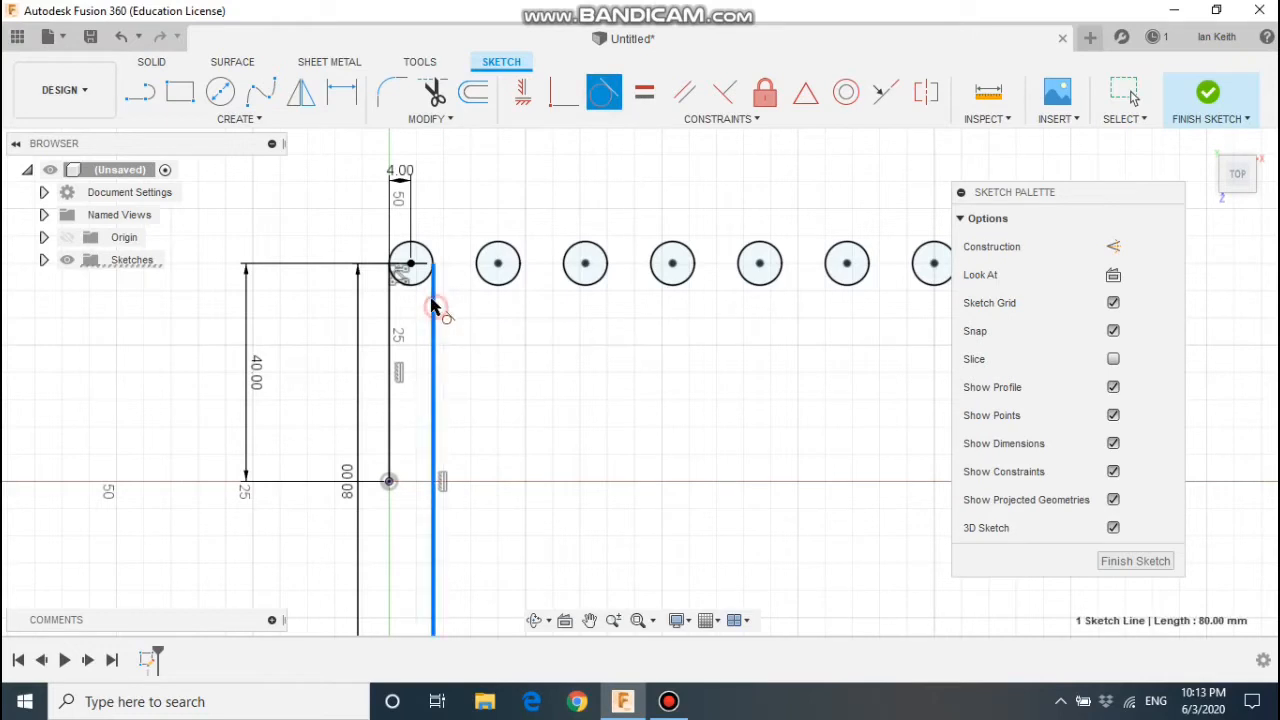
click(416, 257)
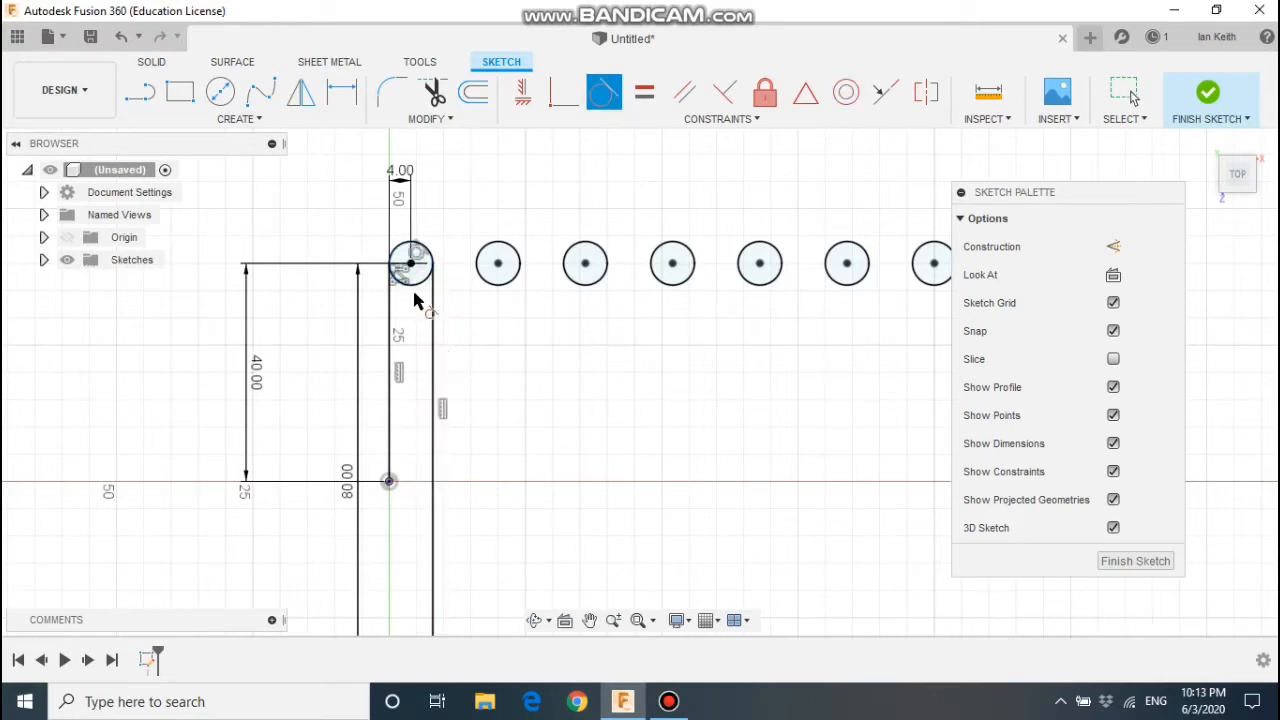
scroll(458, 416, down, 2)
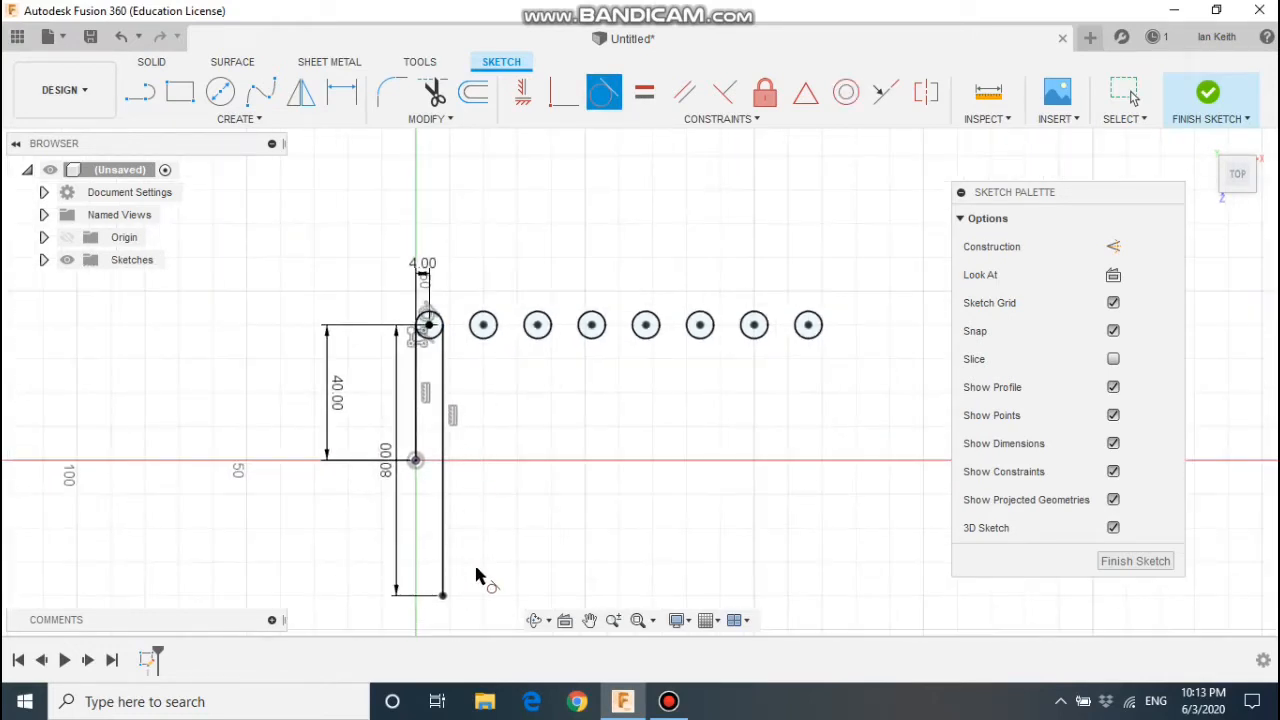
key(Escape)
Step: Draw a 4 mm horizontal line to the right from the lower end of the 80 mm line
middle_drag(490, 592, 490, 431)
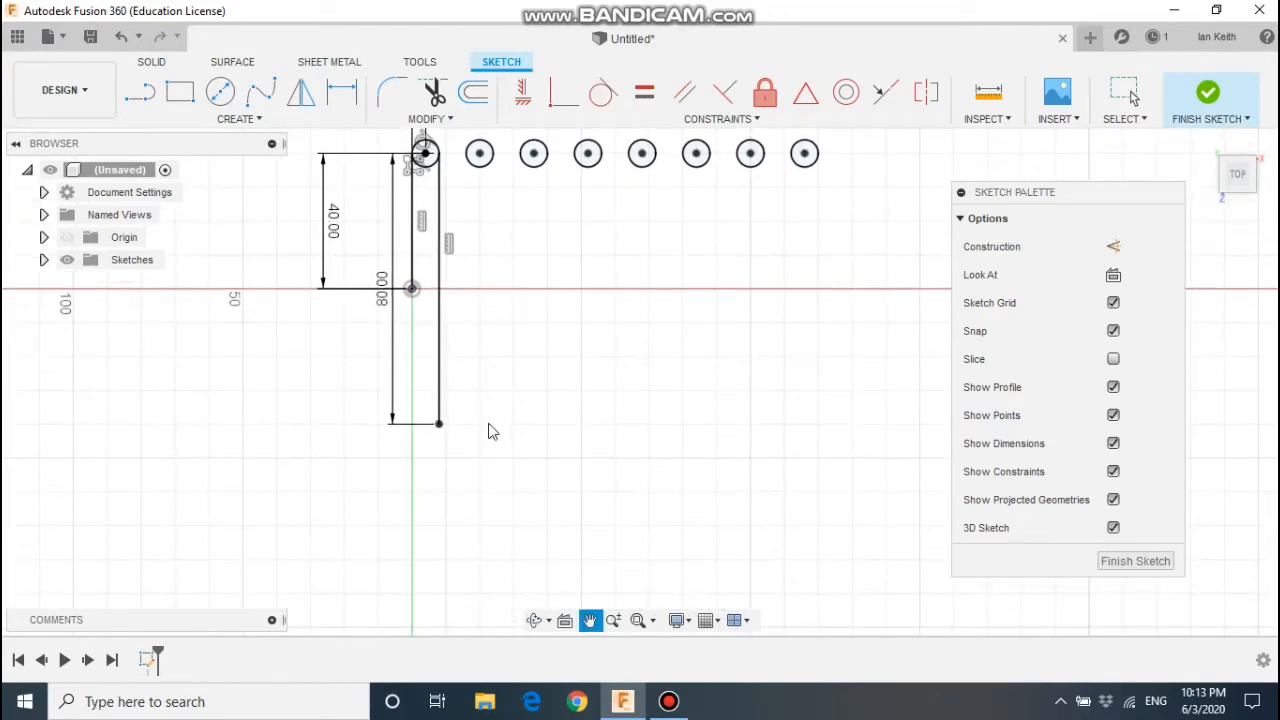
scroll(449, 431, up, 3)
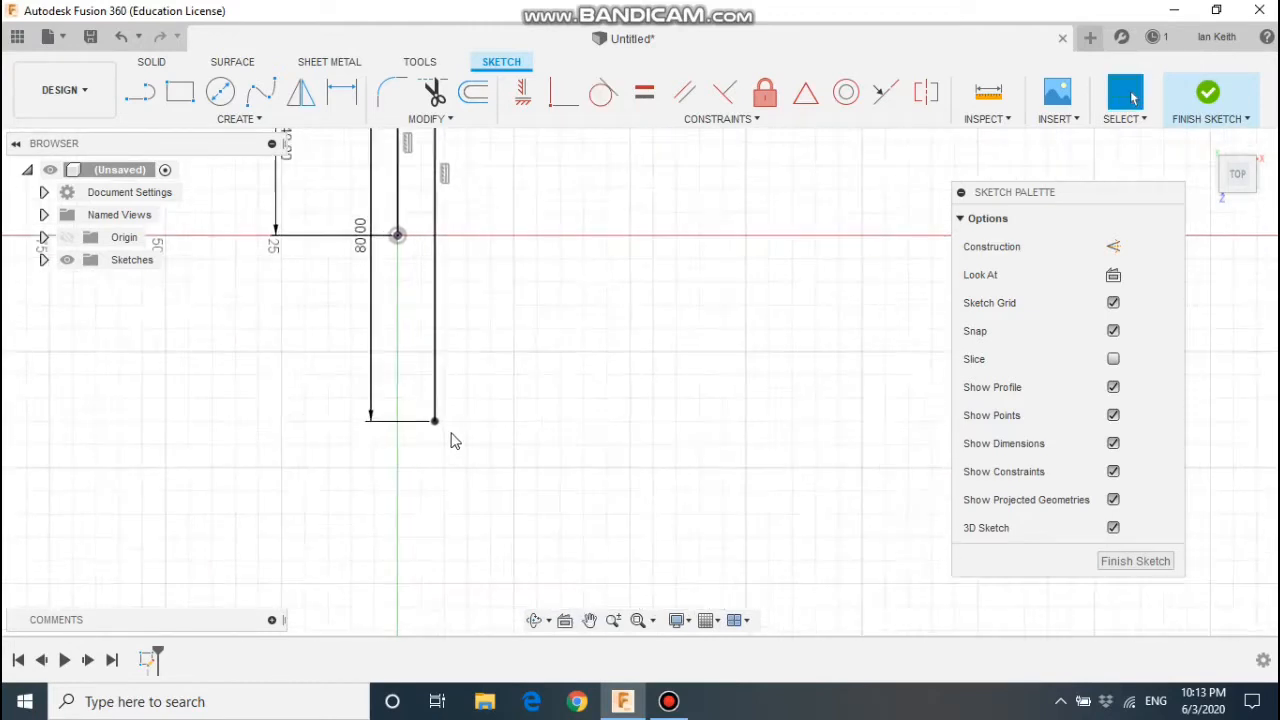
click(143, 92)
drag(429, 419, 568, 426)
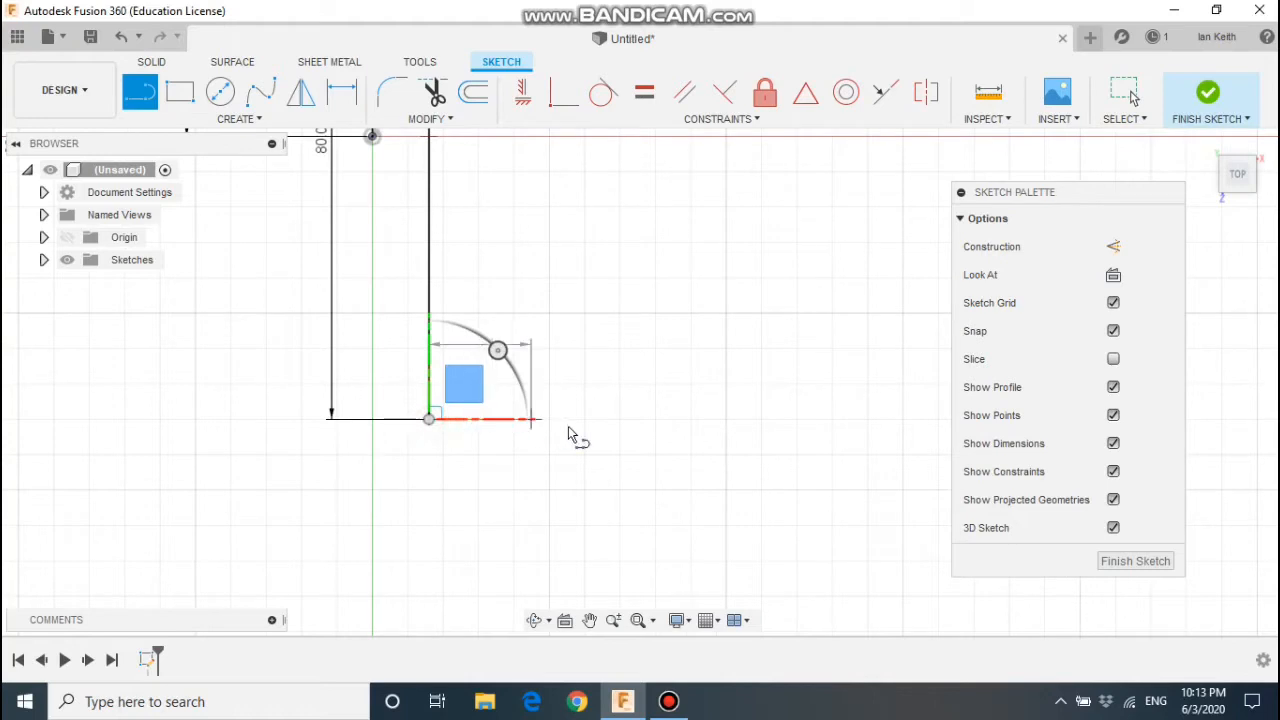
text(4)
key(Return)
key(Escape)
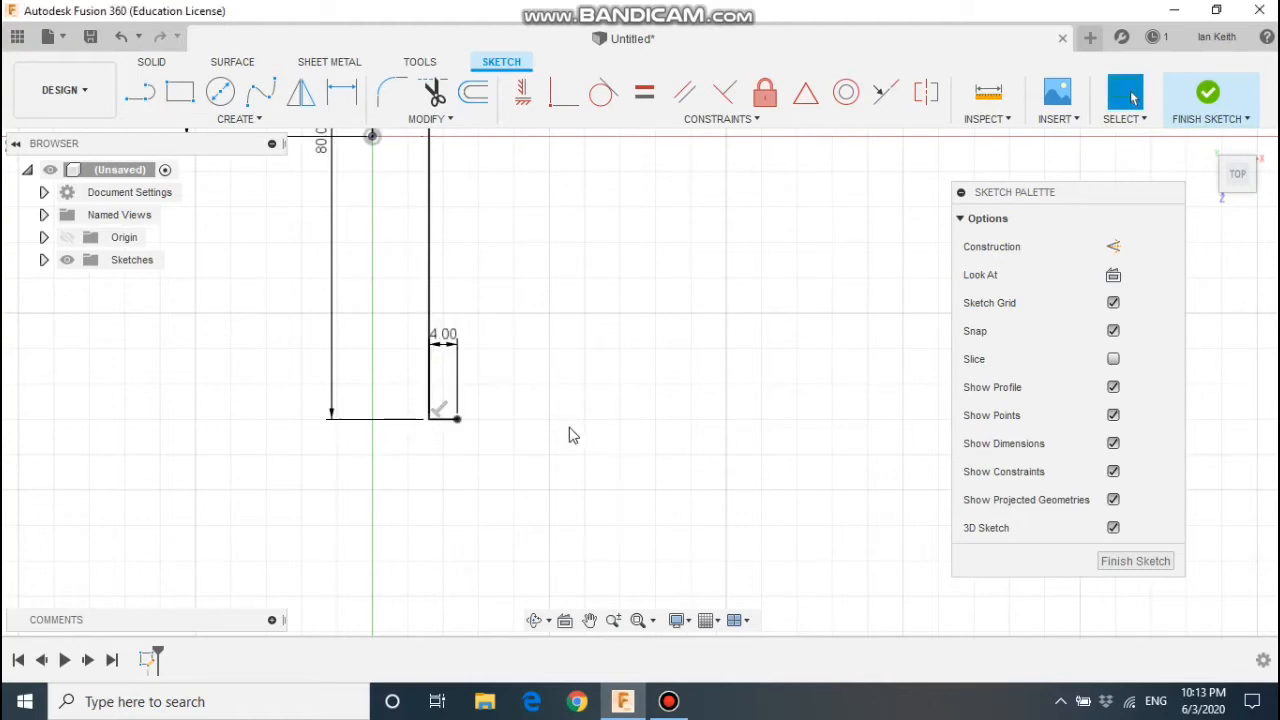
Step: Draw an 8 mm diameter circle centred on the short line's free end and apply a tangent constraint with the 80 mm line
click(220, 91)
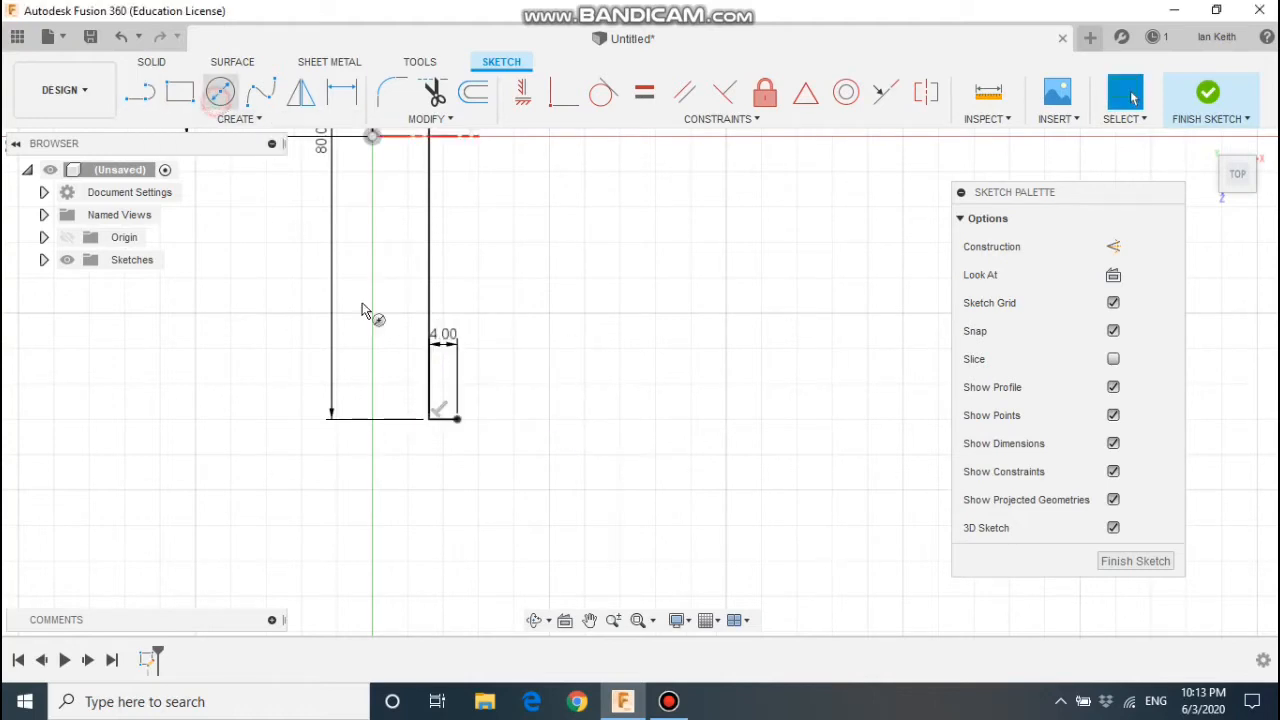
click(457, 419)
click(429, 420)
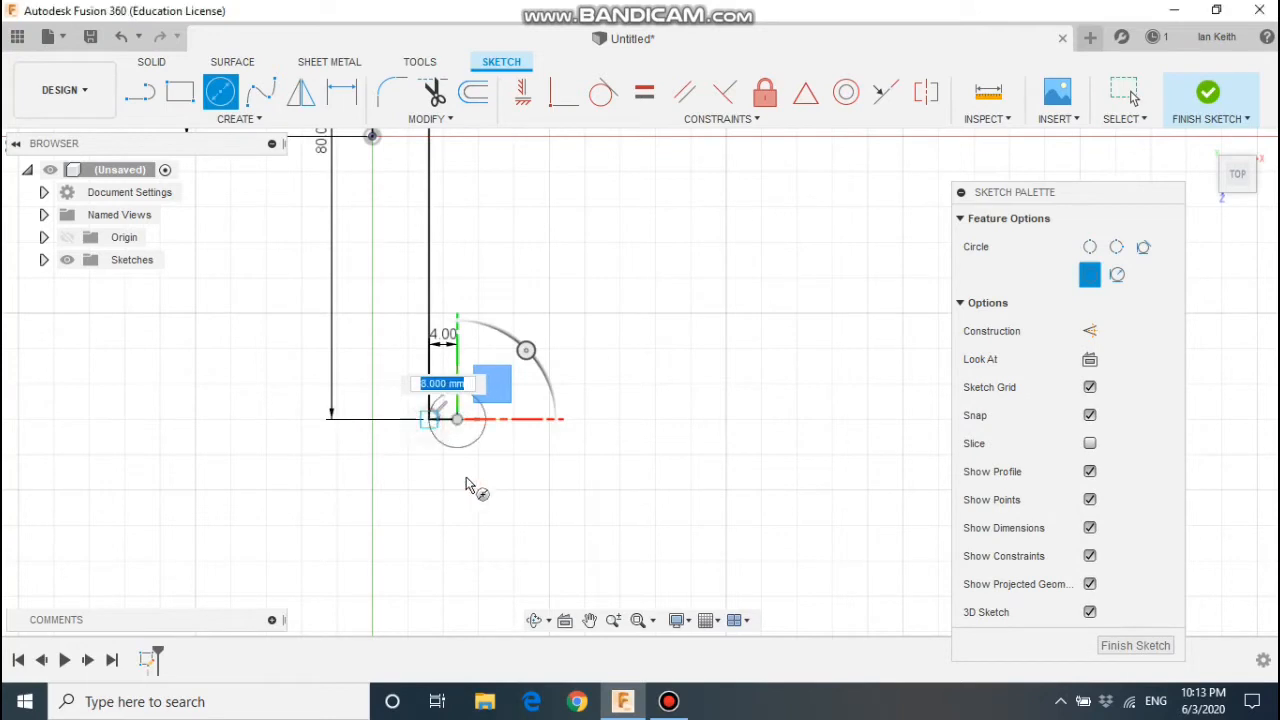
key(Escape)
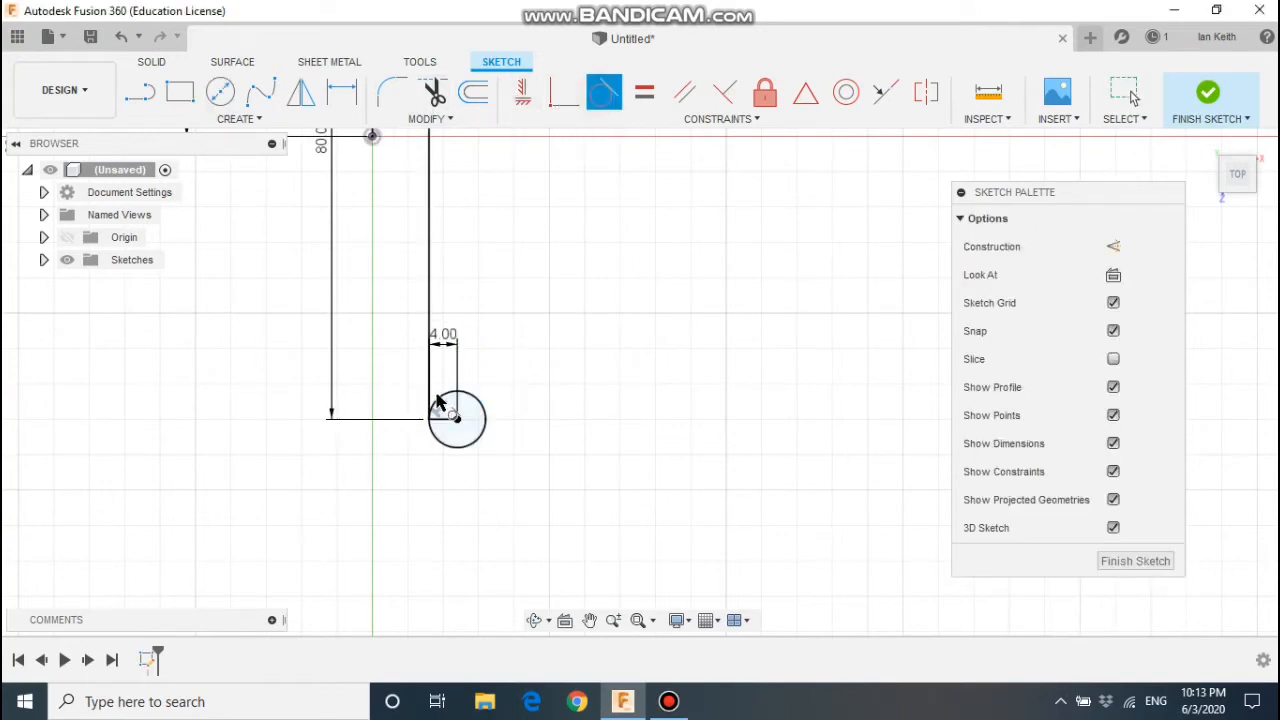
click(440, 397)
click(430, 388)
key(Escape)
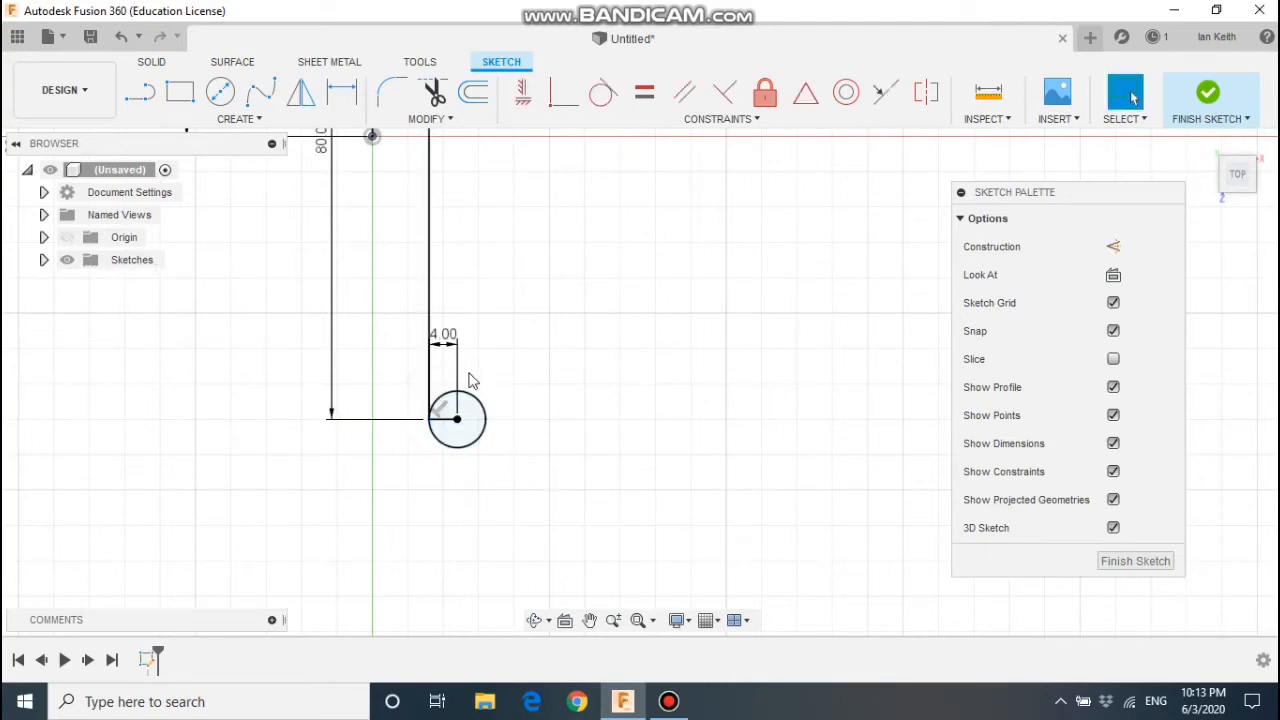
Step: Create a rectangular pattern of the lower circle along the horizontal direction with quantity 7 and 16 mm spacing
click(232, 118)
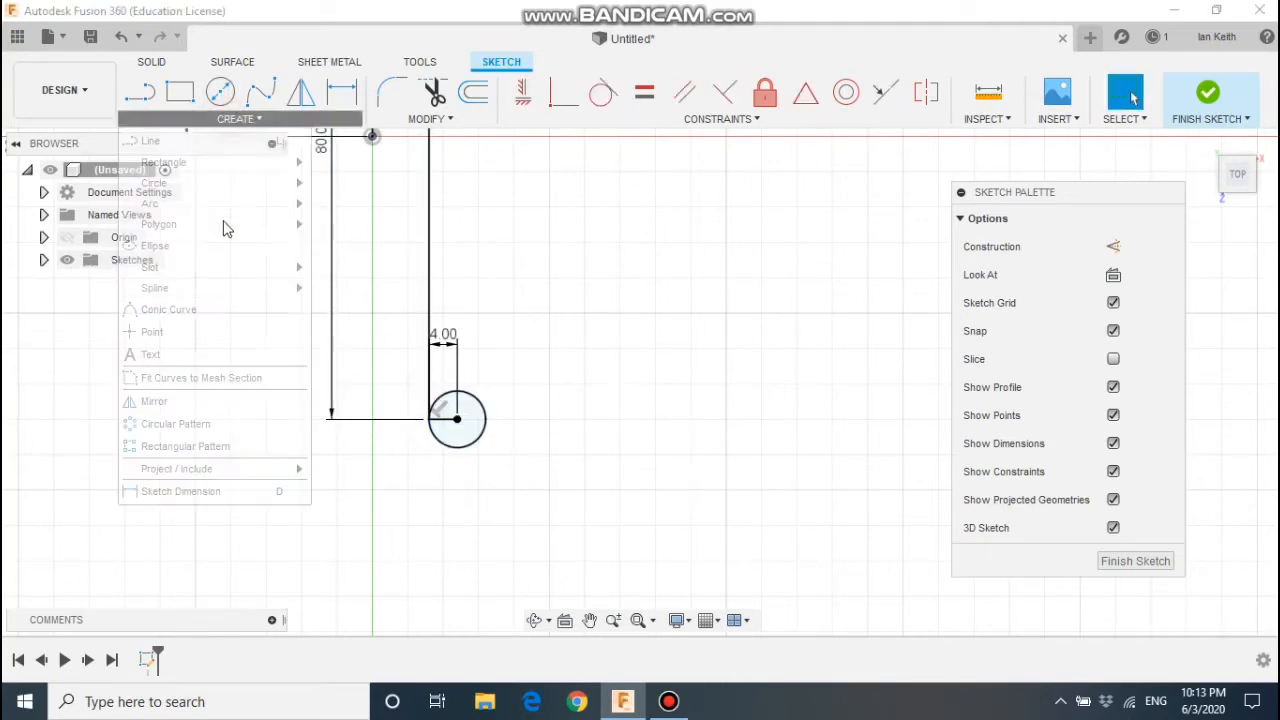
click(210, 447)
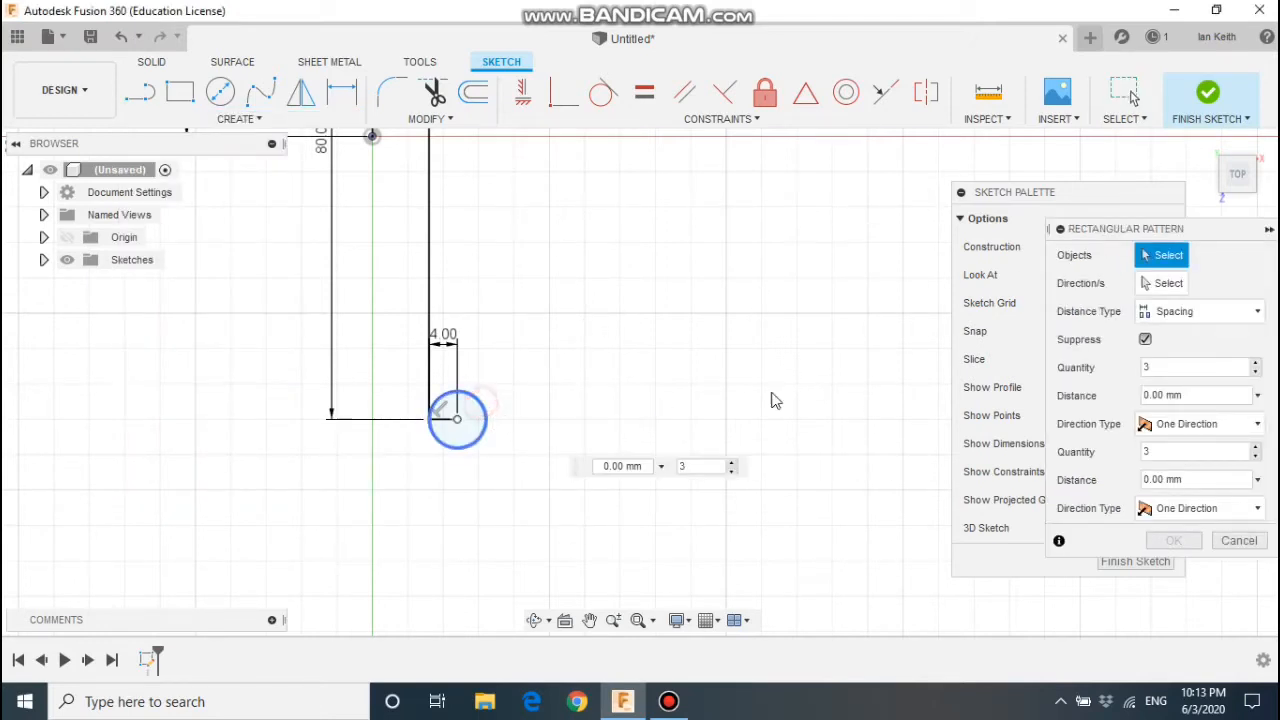
click(470, 412)
click(1160, 283)
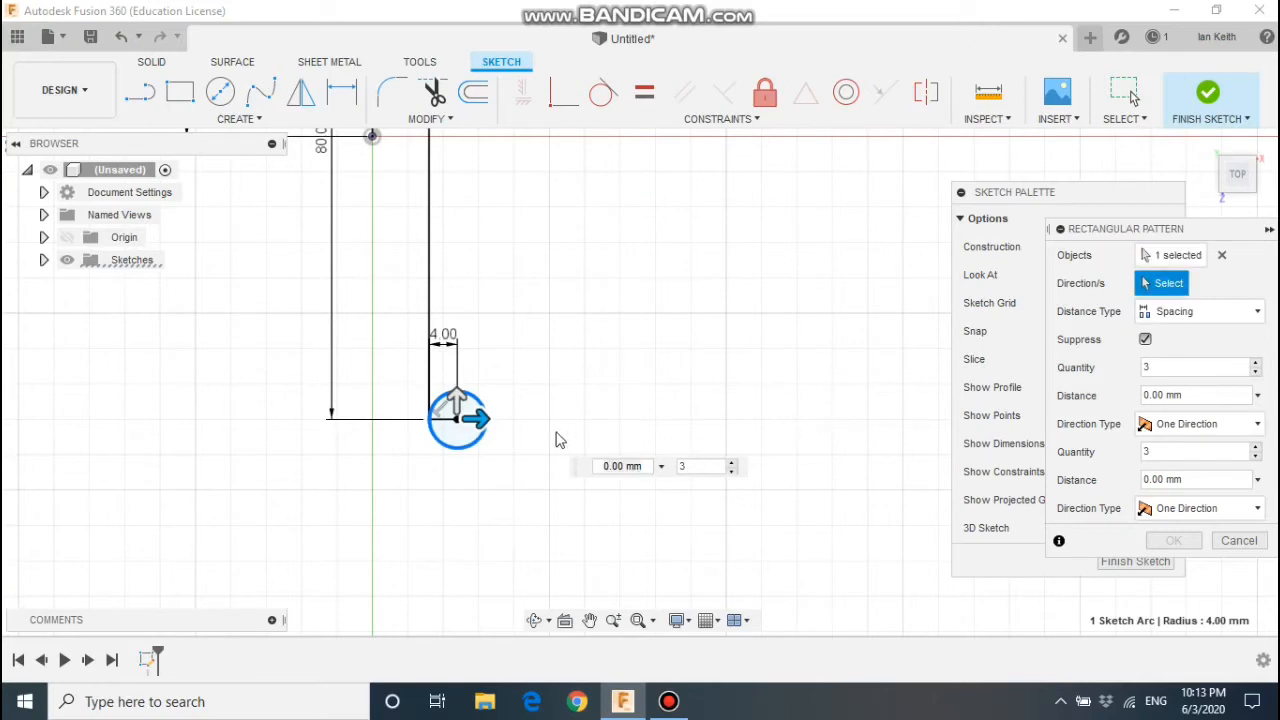
key(Tab)
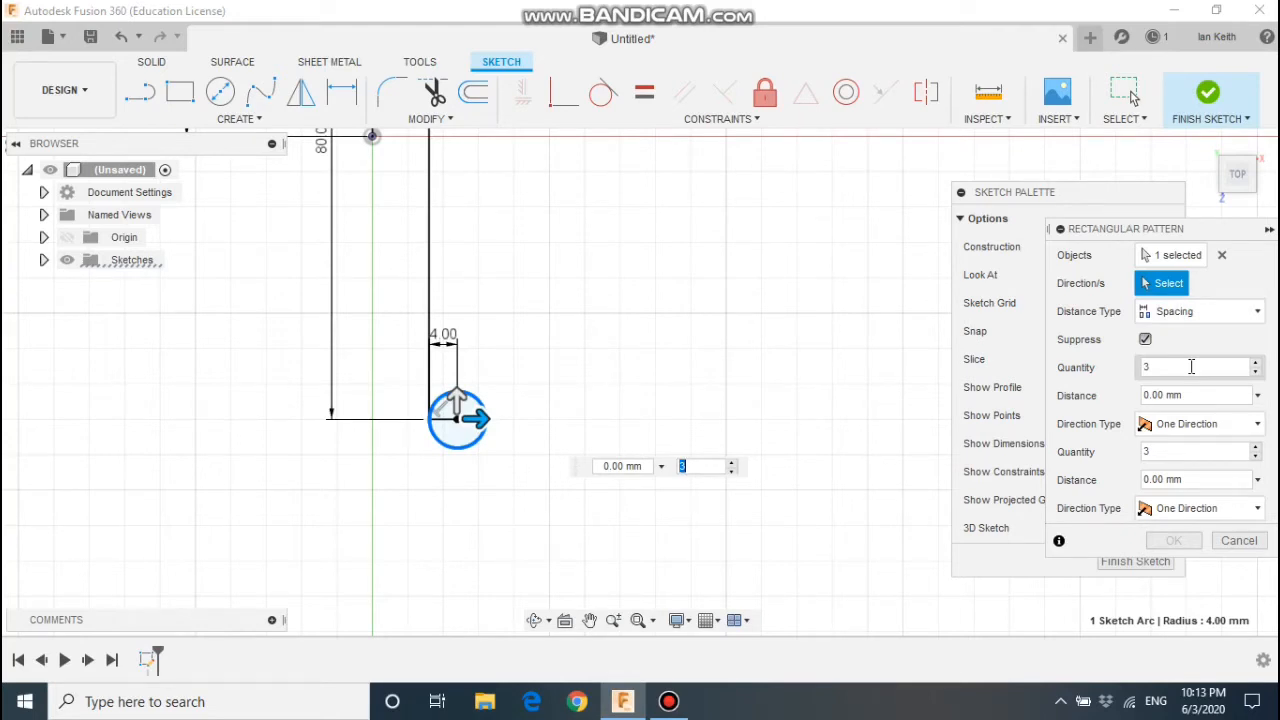
drag(1184, 369, 1090, 405)
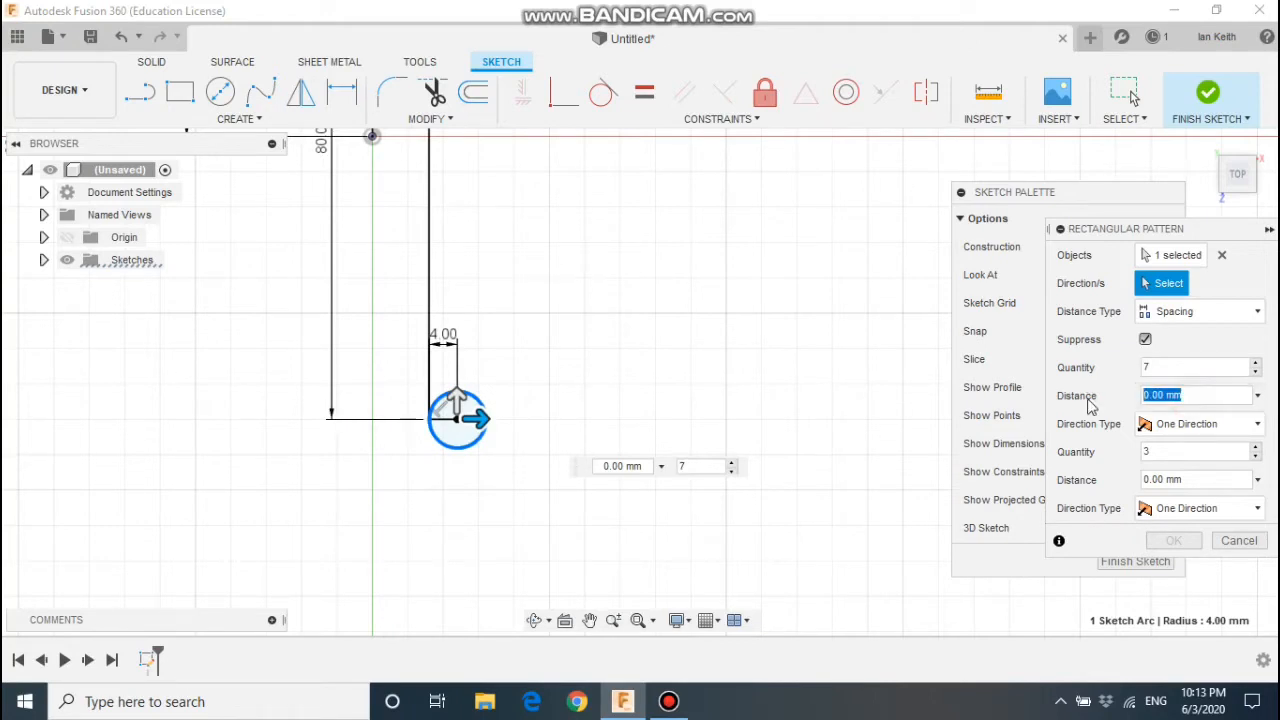
text(16)
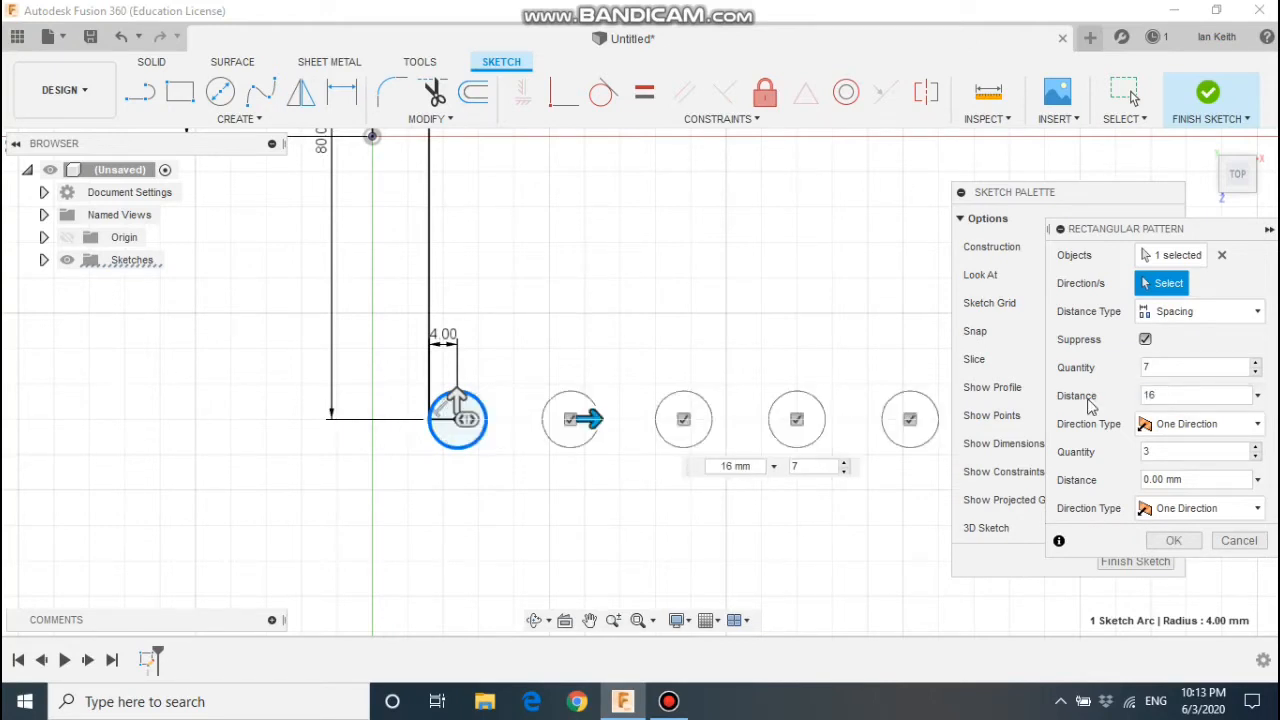
click(1197, 547)
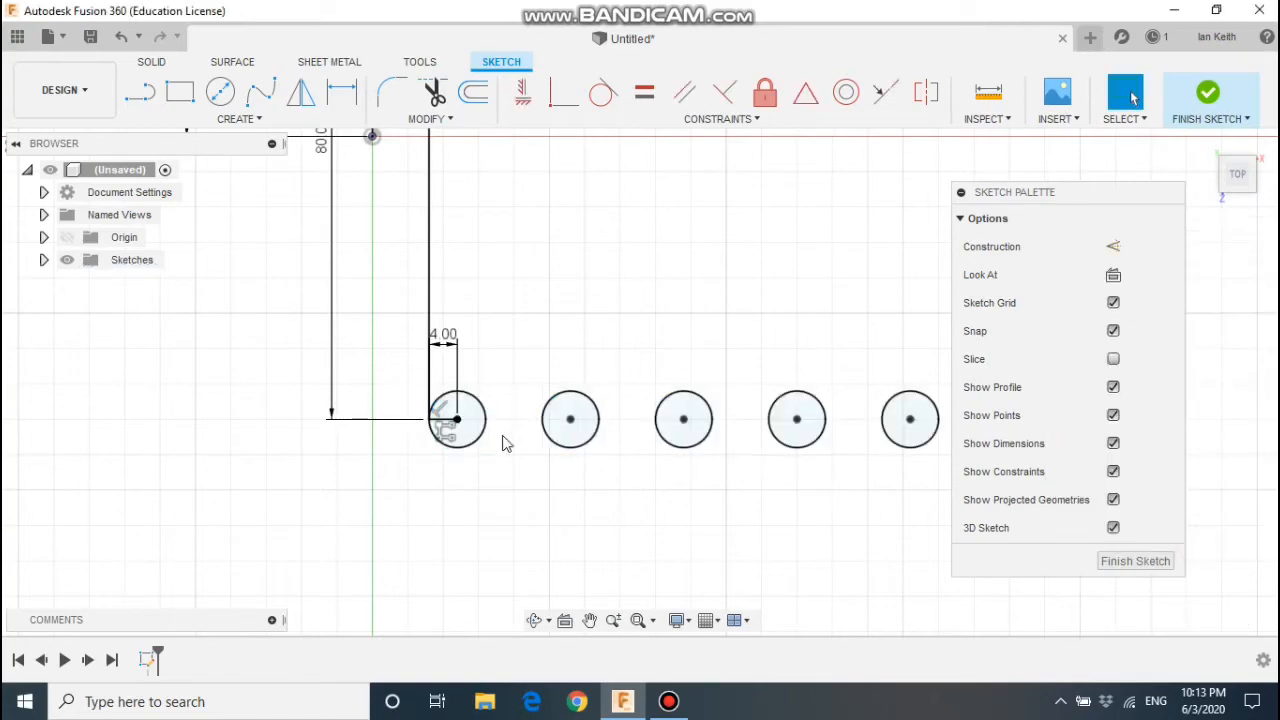
scroll(504, 442, down, 5)
middle_drag(514, 335, 515, 425)
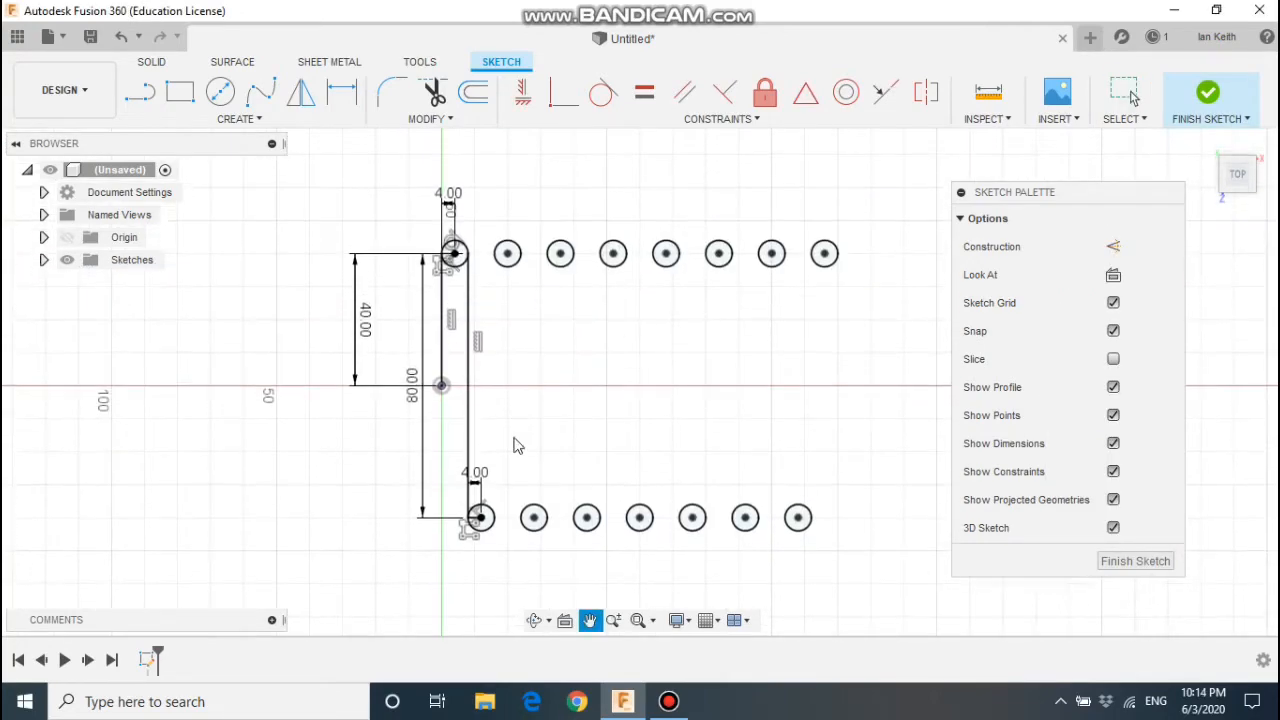
Step: Draw vertical lines joining the sides of the upper-row circles to the adjacent sides of the lower-row circles
scroll(506, 522, up, 1)
key(l)
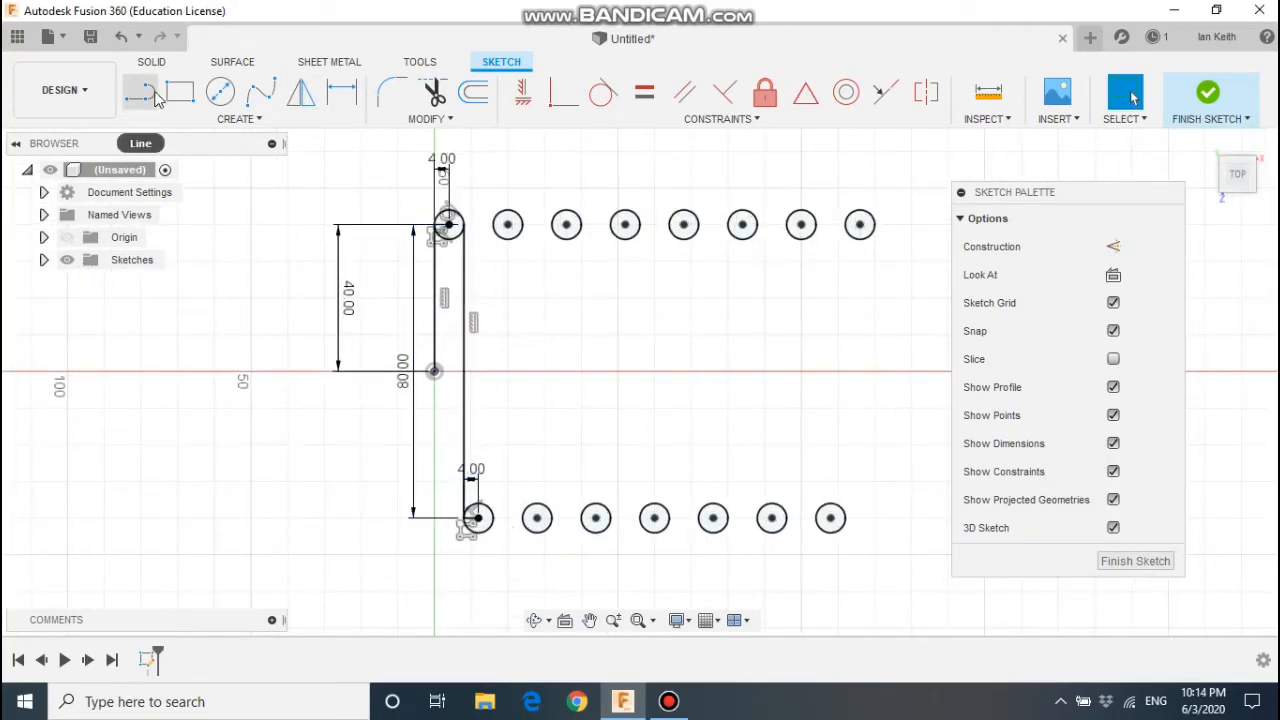
click(493, 518)
key(Escape)
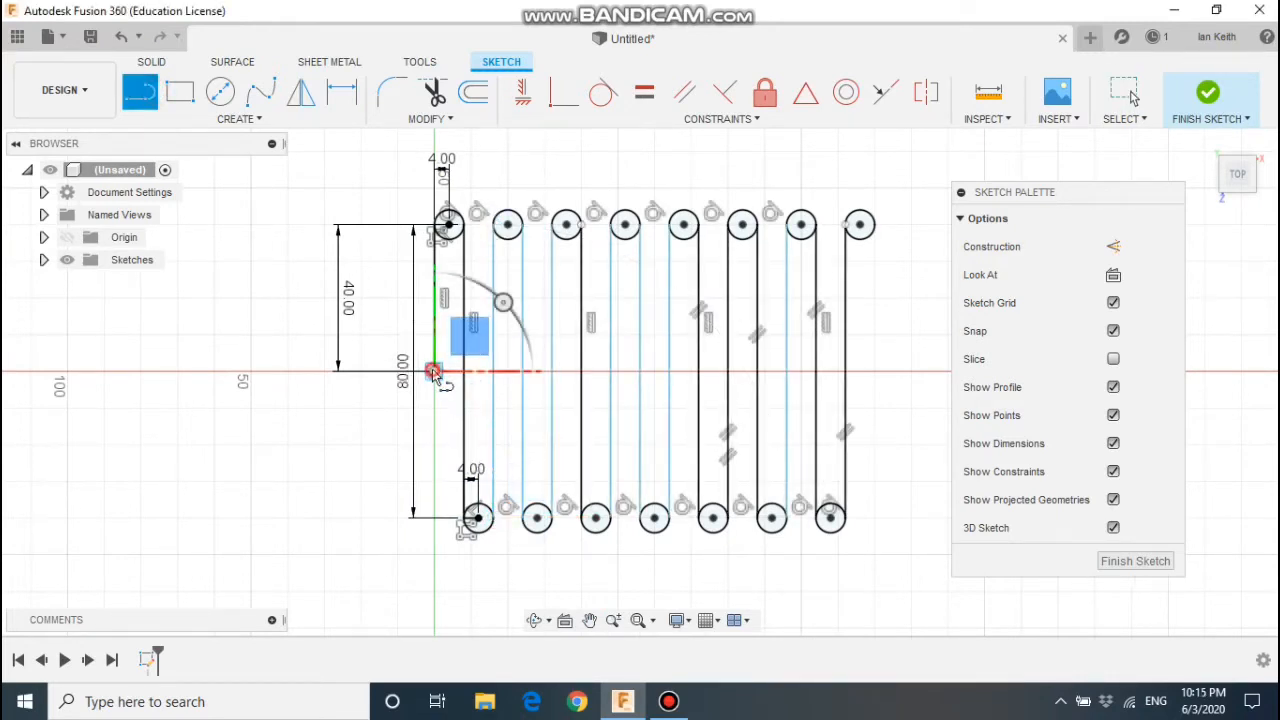
Step: Draw a horizontal line about 133 mm long from the origin past the last circle and convert it to construction geometry
click(434, 371)
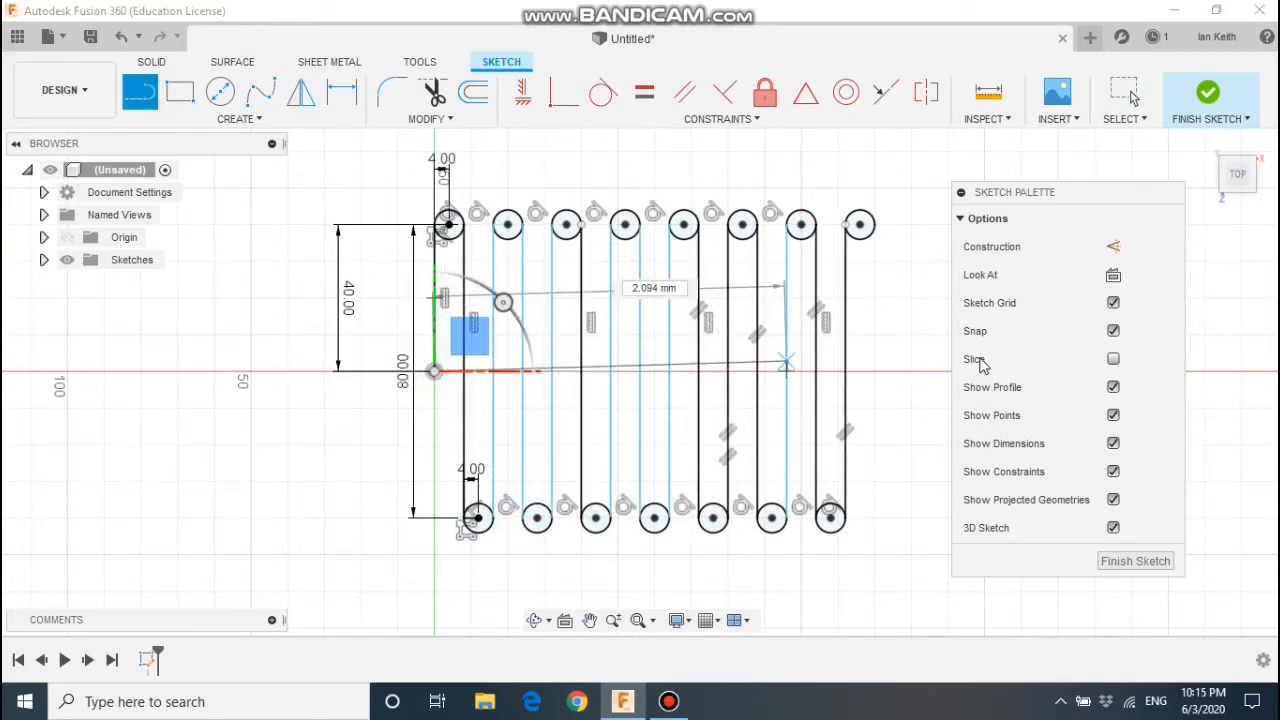
click(922, 372)
key(Escape)
click(891, 373)
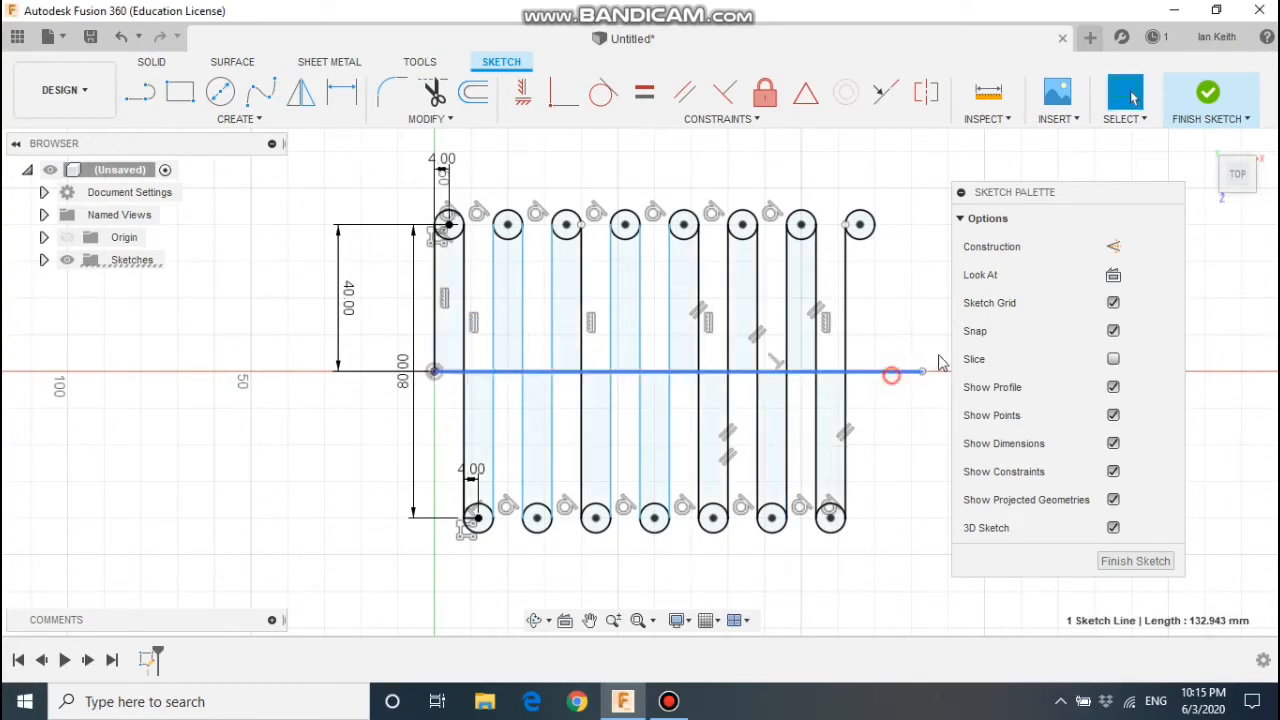
click(1113, 247)
Step: Draw a 40 mm vertical line from the outer side of the last upper circle down to the construction line
click(150, 100)
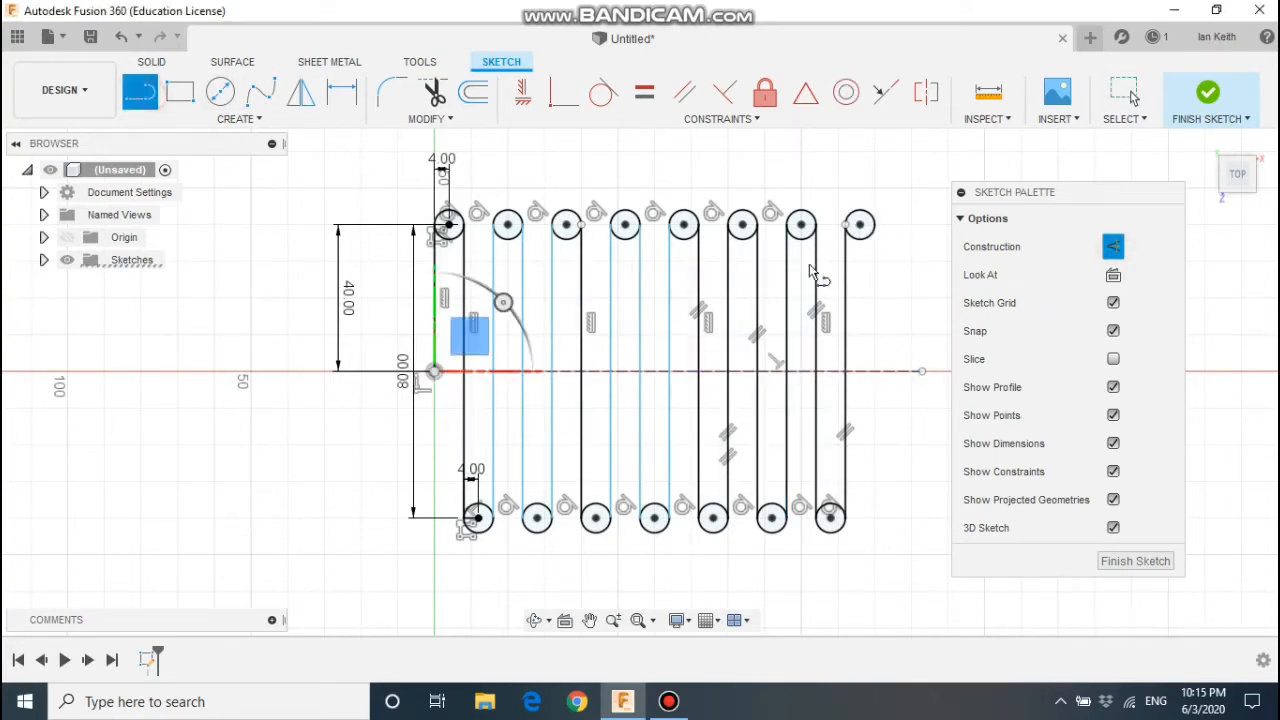
click(876, 224)
click(880, 372)
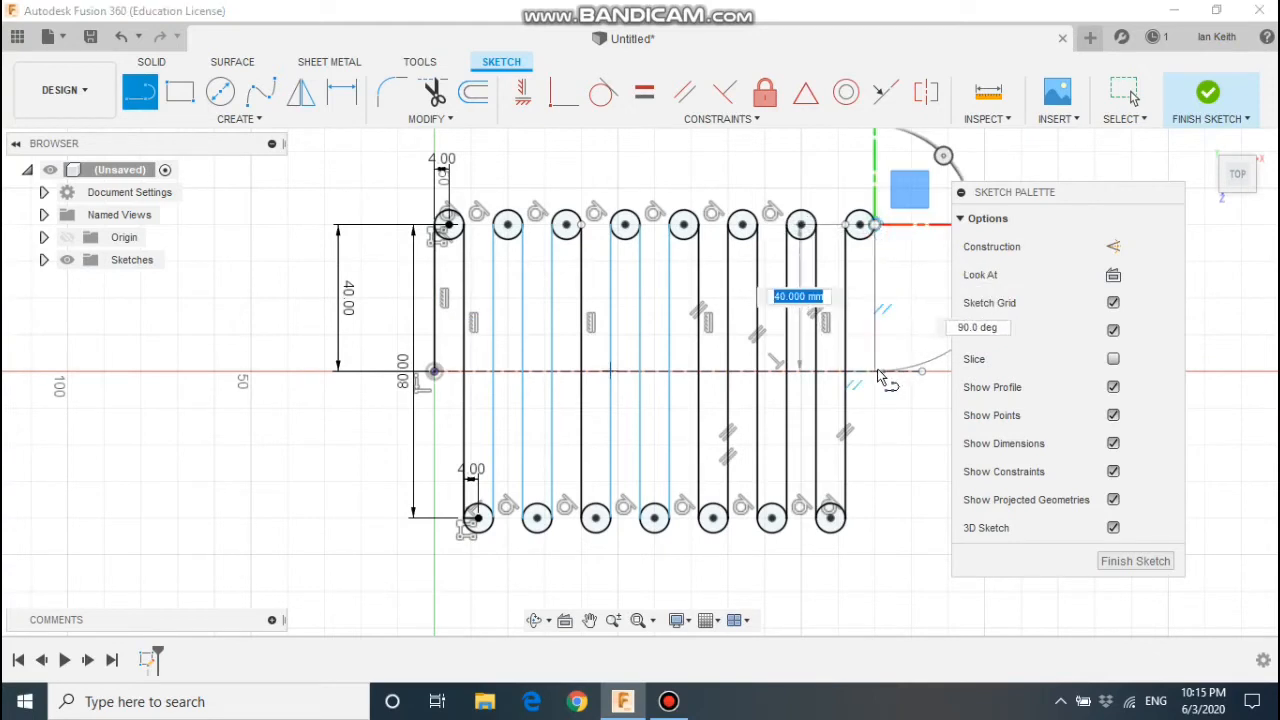
key(Escape)
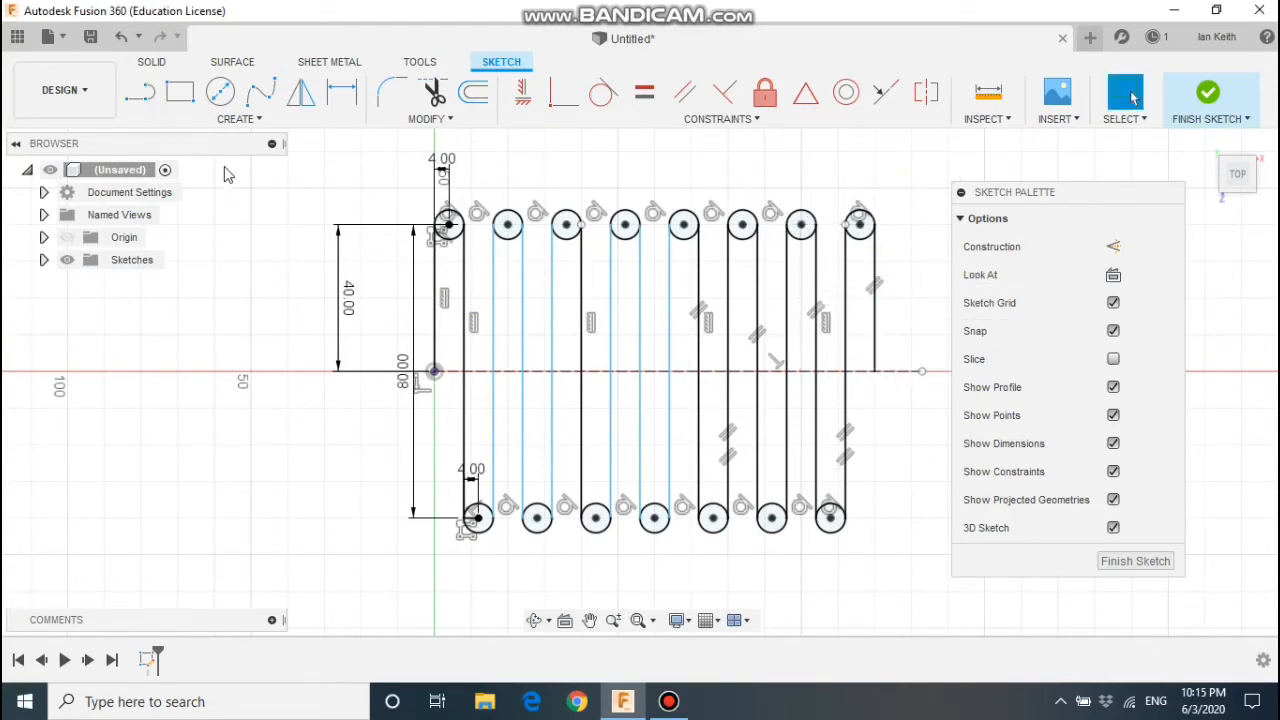
Step: Apply tangent constraints between the patterned circles and the vertical lines that meet them, including the second upper circle
click(603, 95)
scroll(484, 216, up, 5)
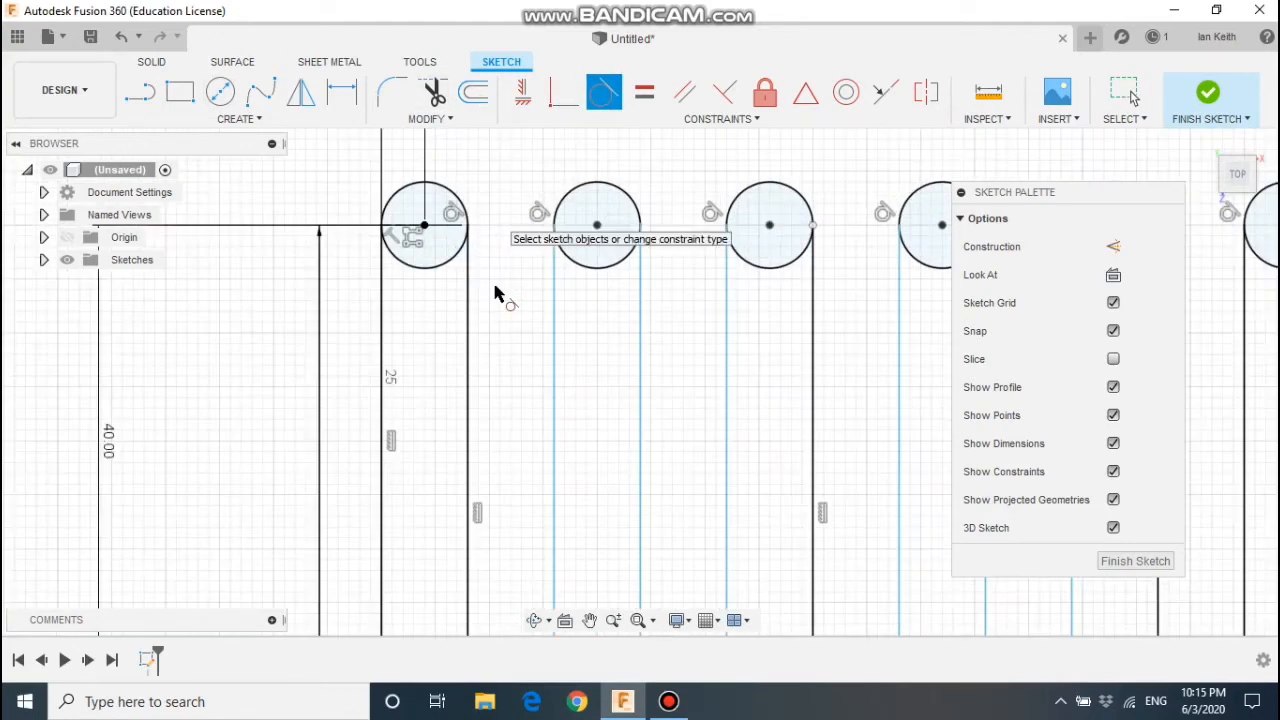
click(628, 257)
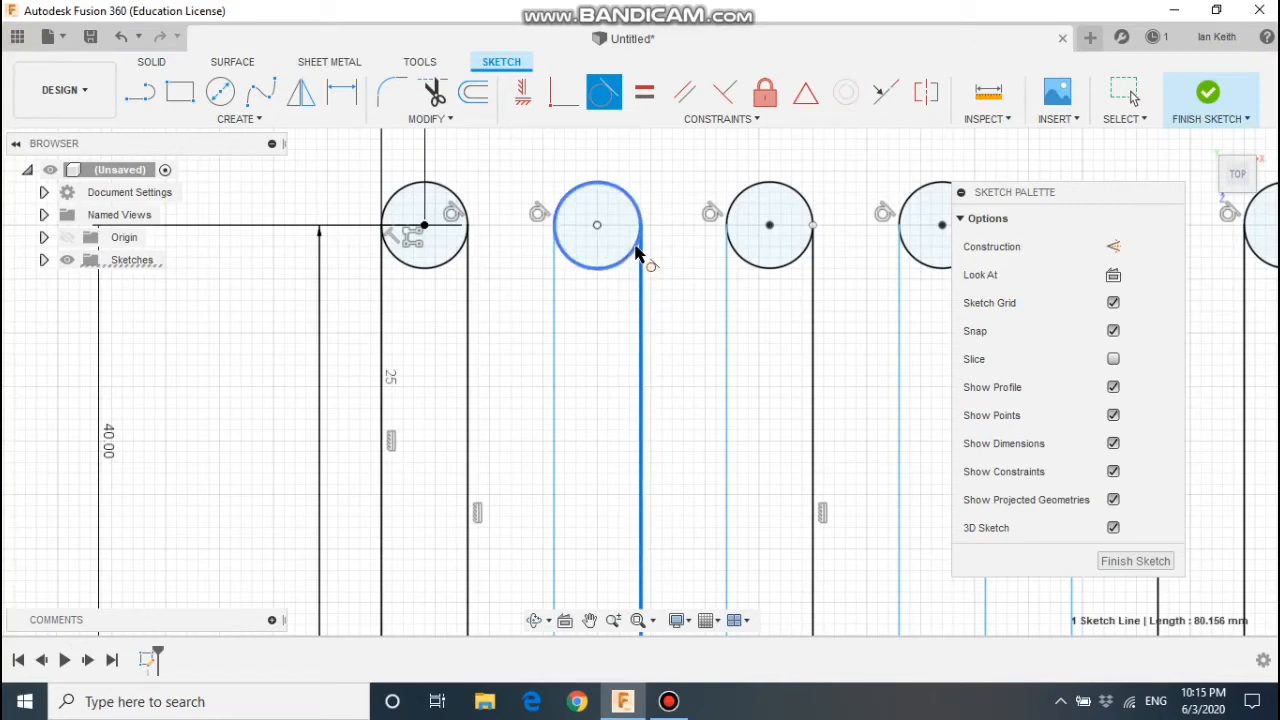
click(637, 254)
scroll(360, 281, down, 5)
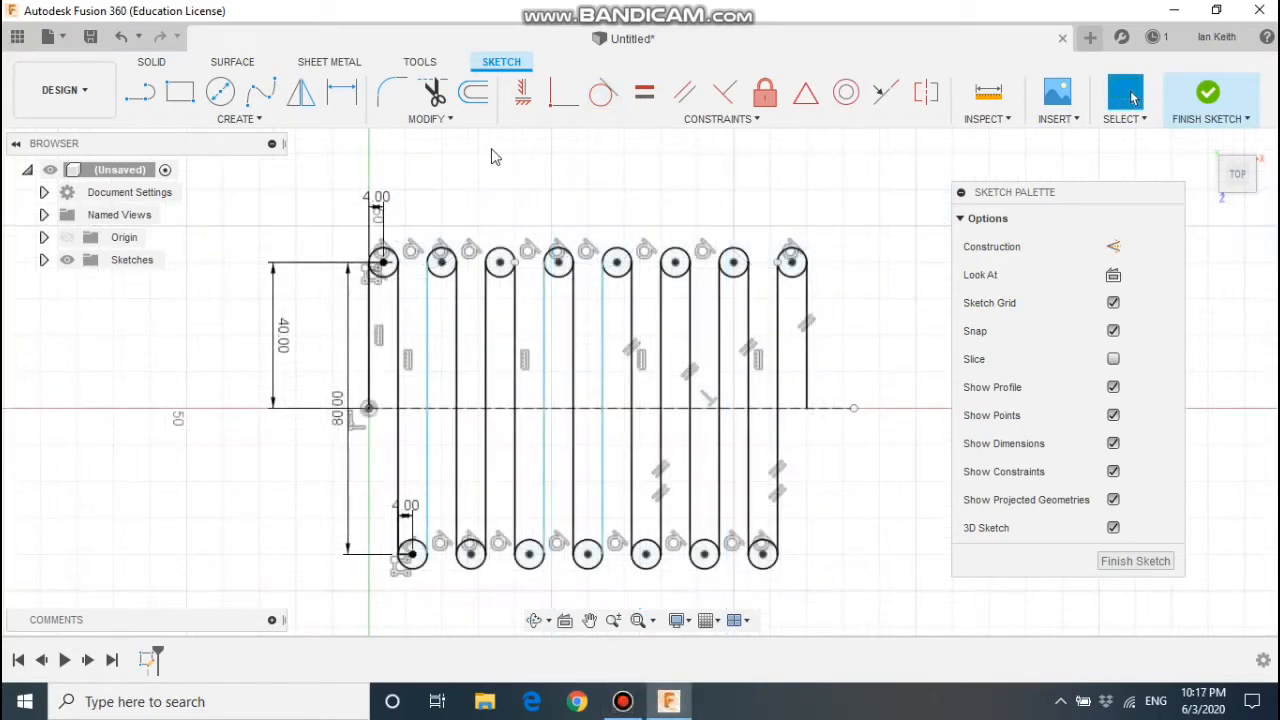
Step: Trim the inner halves of the circles in both rows so that rounded ends connect each pair of vertical lines
click(438, 96)
scroll(375, 280, up, 5)
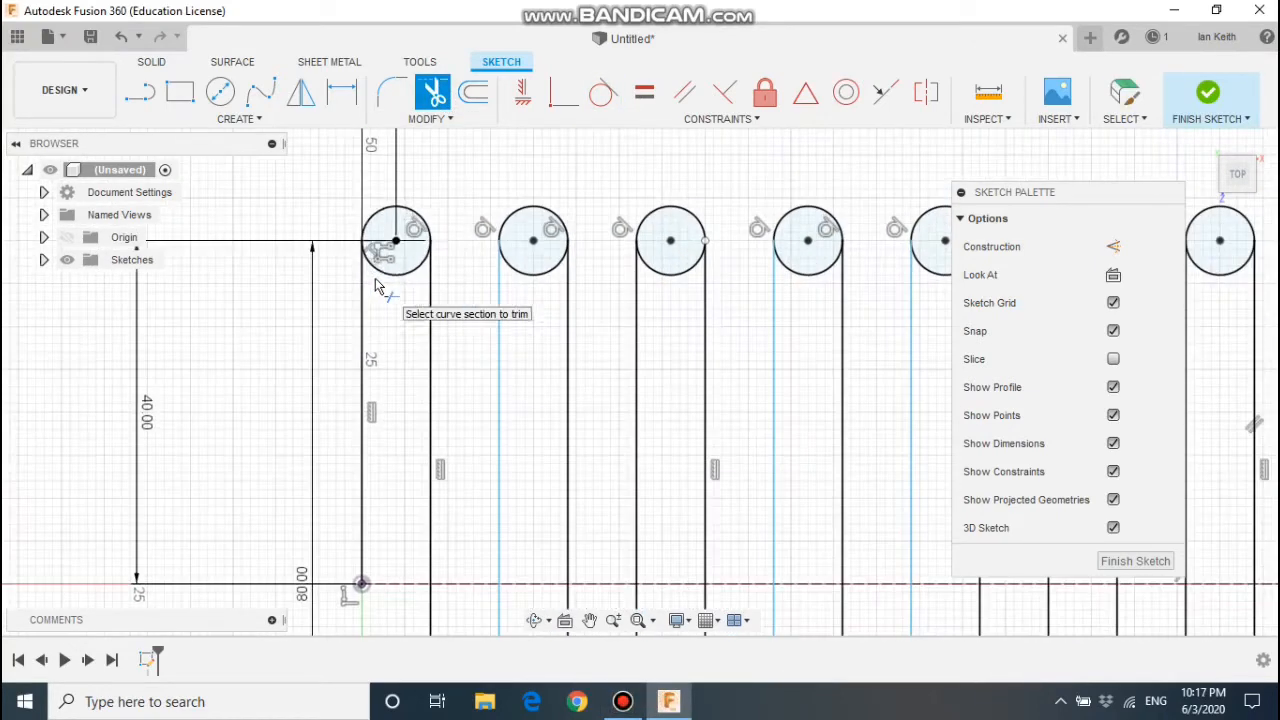
click(410, 338)
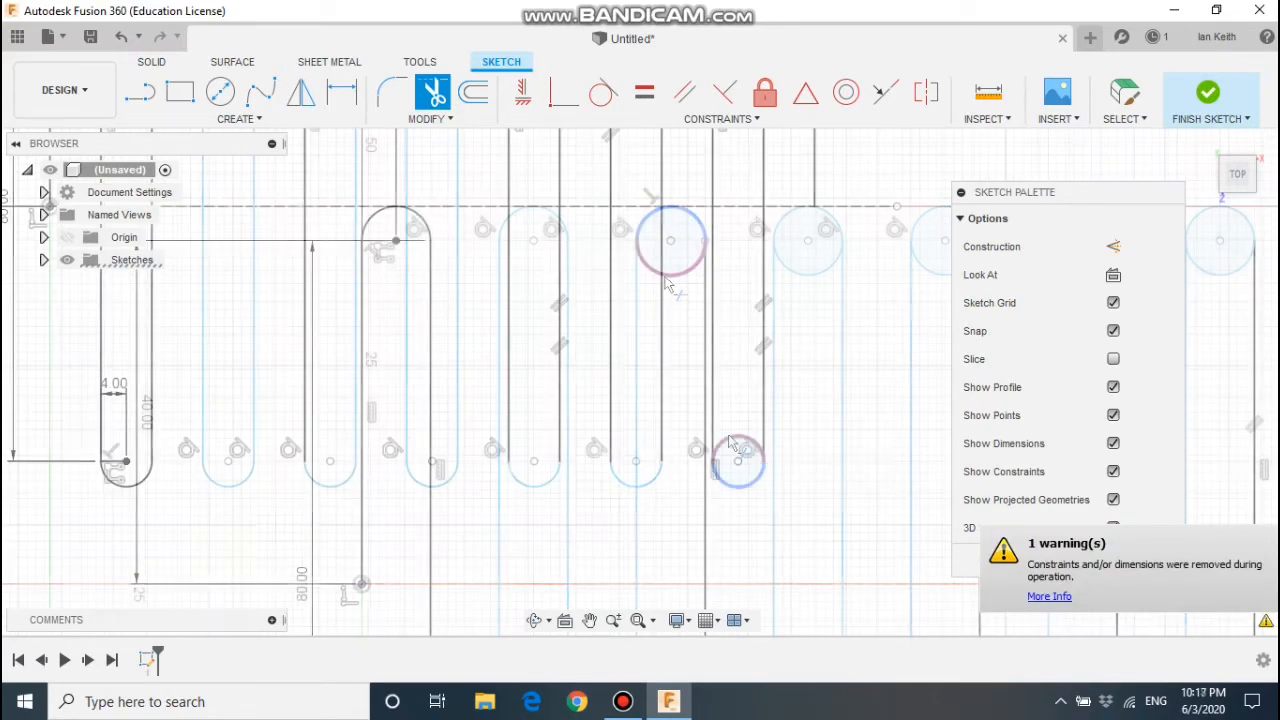
click(733, 440)
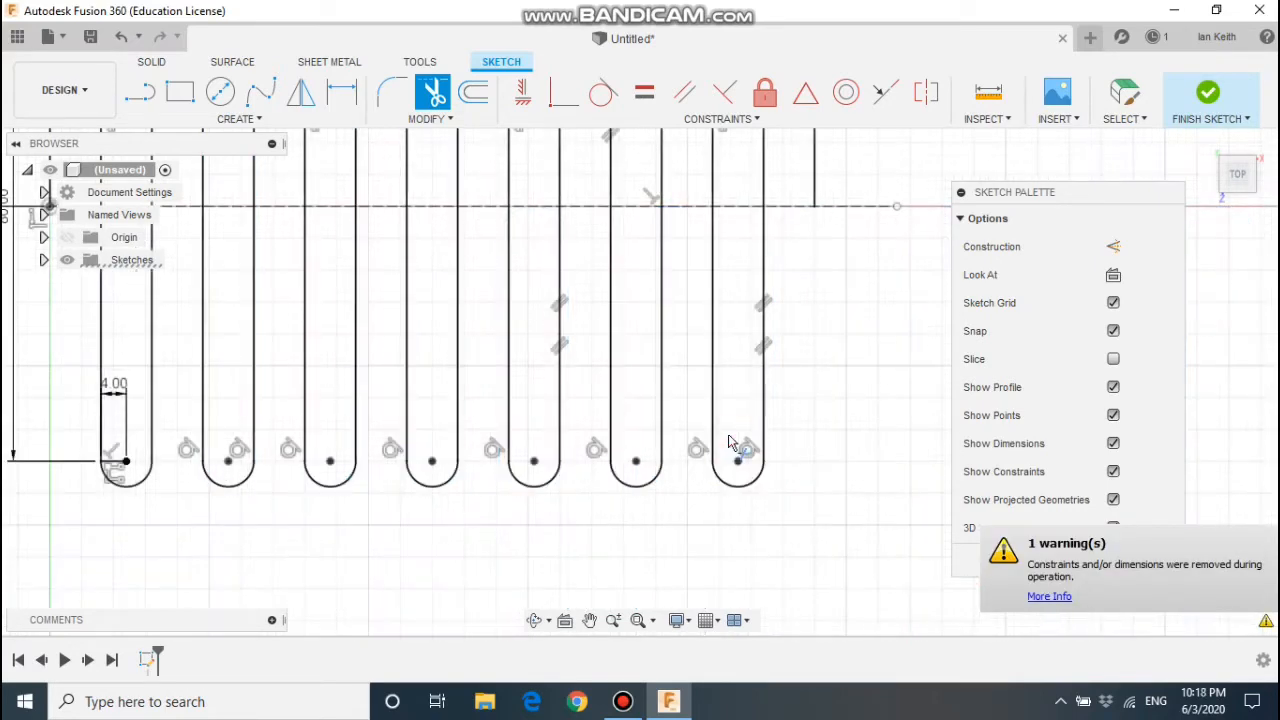
Step: Convert the 4 mm horizontal line inside the first lower arc to construction geometry
scroll(733, 440, down, 4)
scroll(402, 454, up, 2)
scroll(402, 454, up, 4)
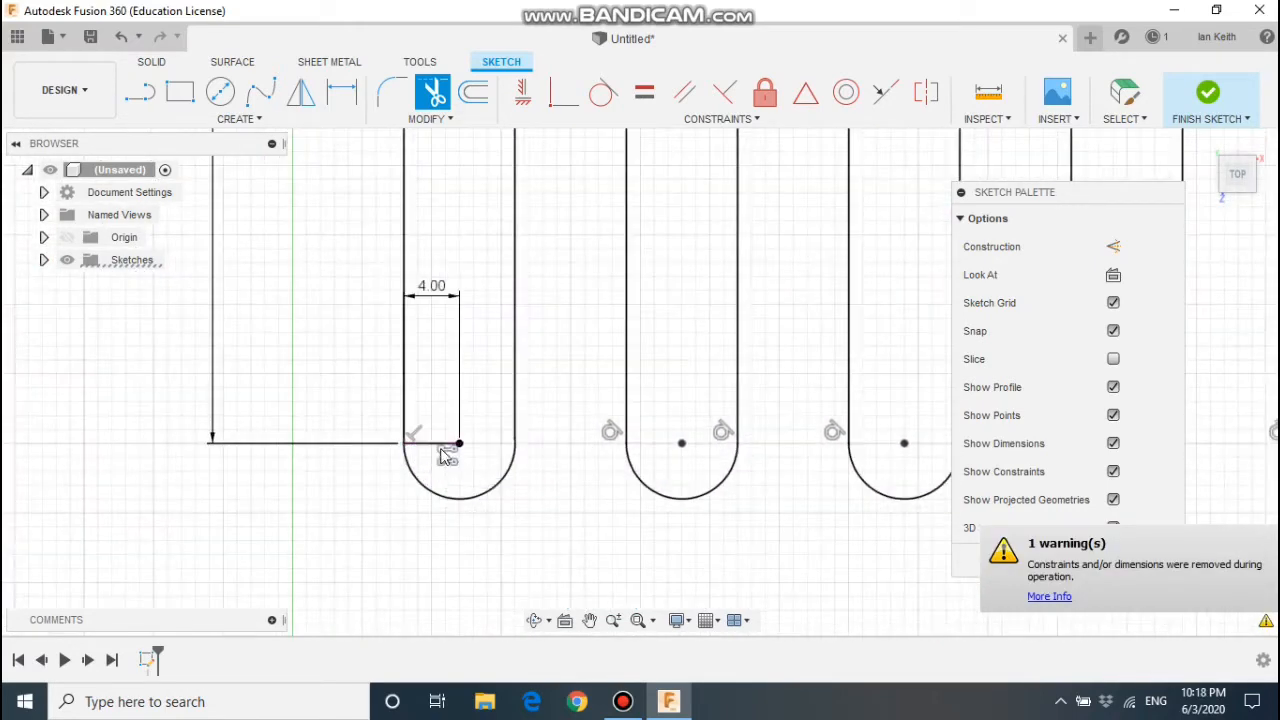
key(Escape)
click(432, 443)
click(1113, 246)
scroll(810, 413, down, 6)
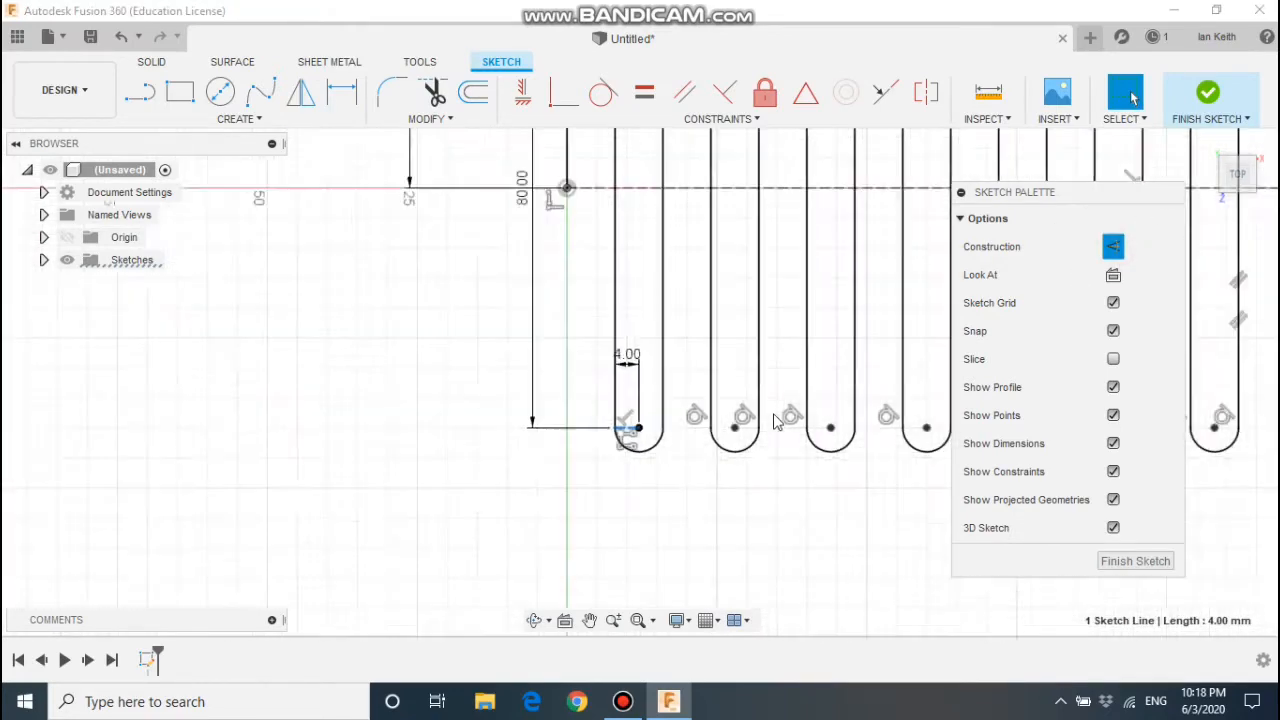
Step: Finish the sketch and start a new one on the vertical YZ plane through the origin
click(1135, 561)
click(1238, 203)
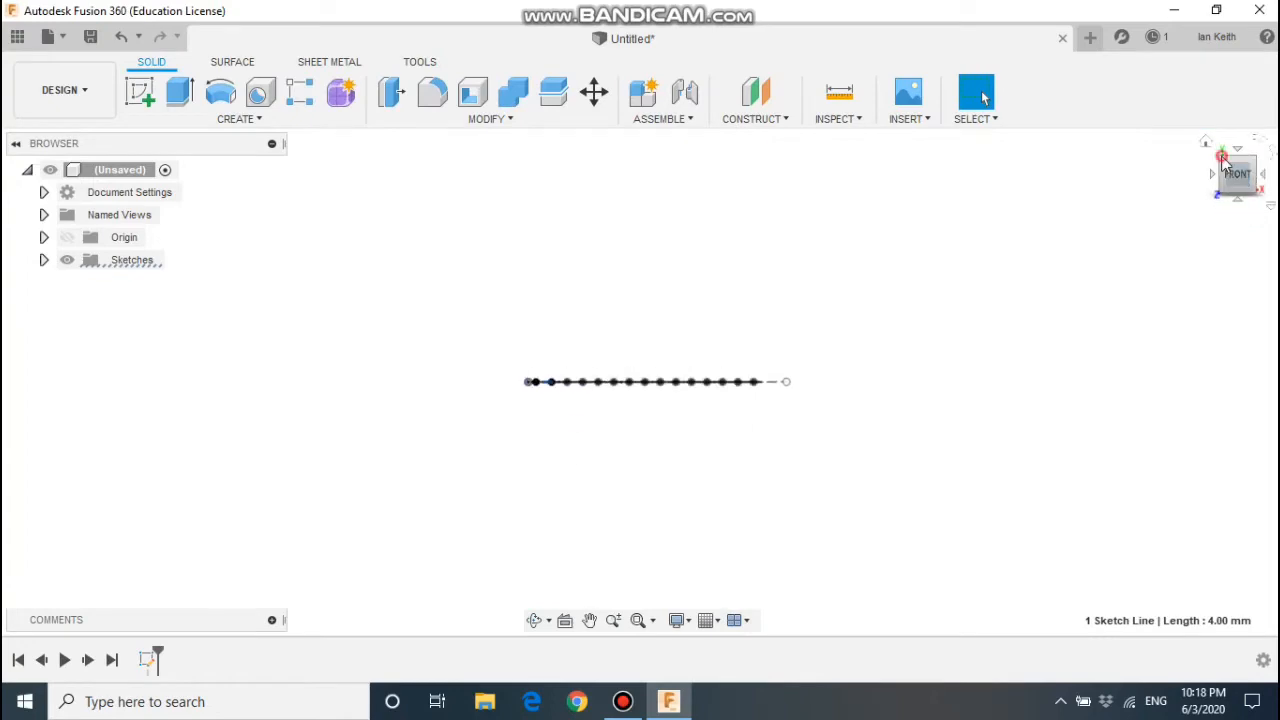
click(1217, 154)
click(1220, 157)
click(140, 92)
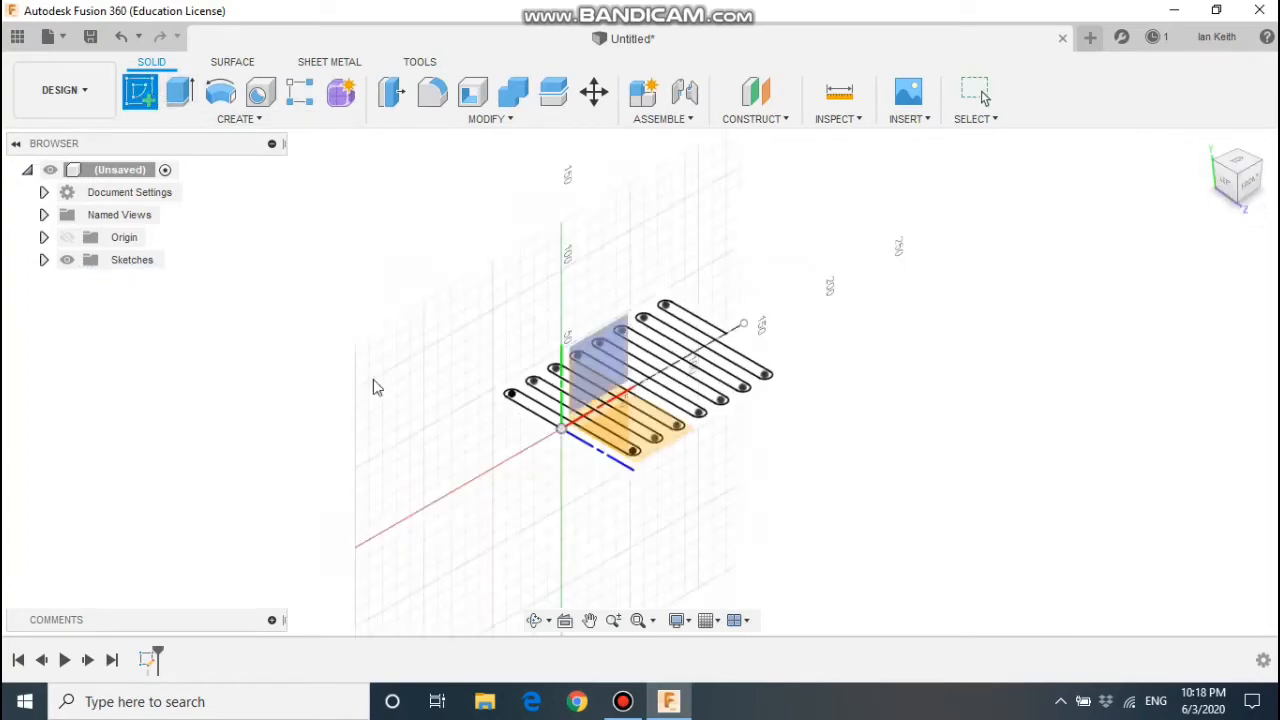
scroll(590, 410, up, 5)
click(562, 482)
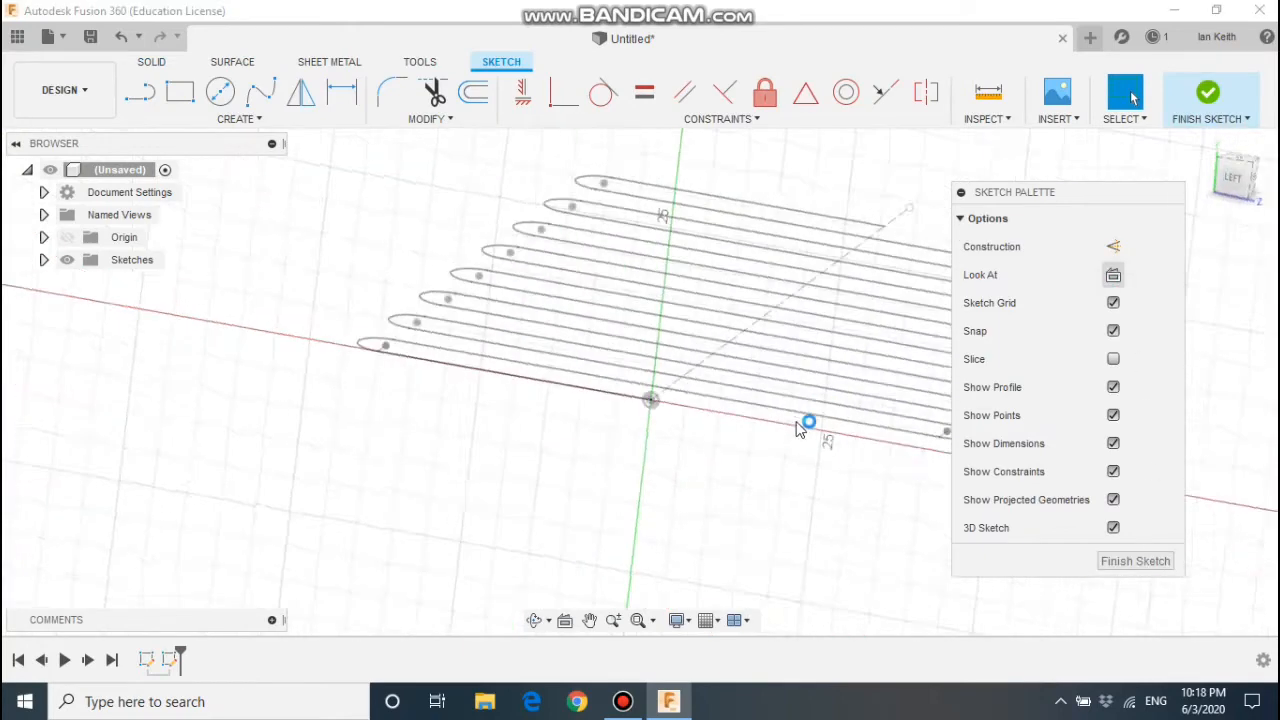
Step: Draw a 7.5 mm vertical line upward from the origin
key(l)
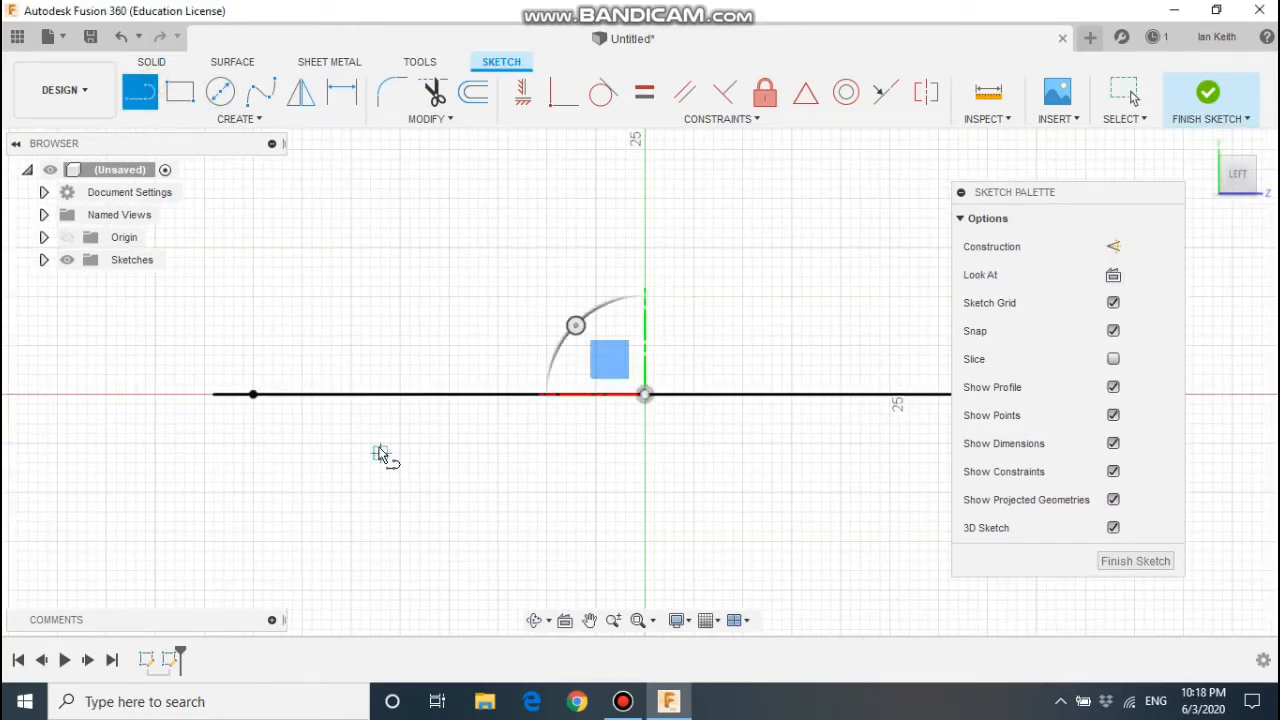
click(645, 394)
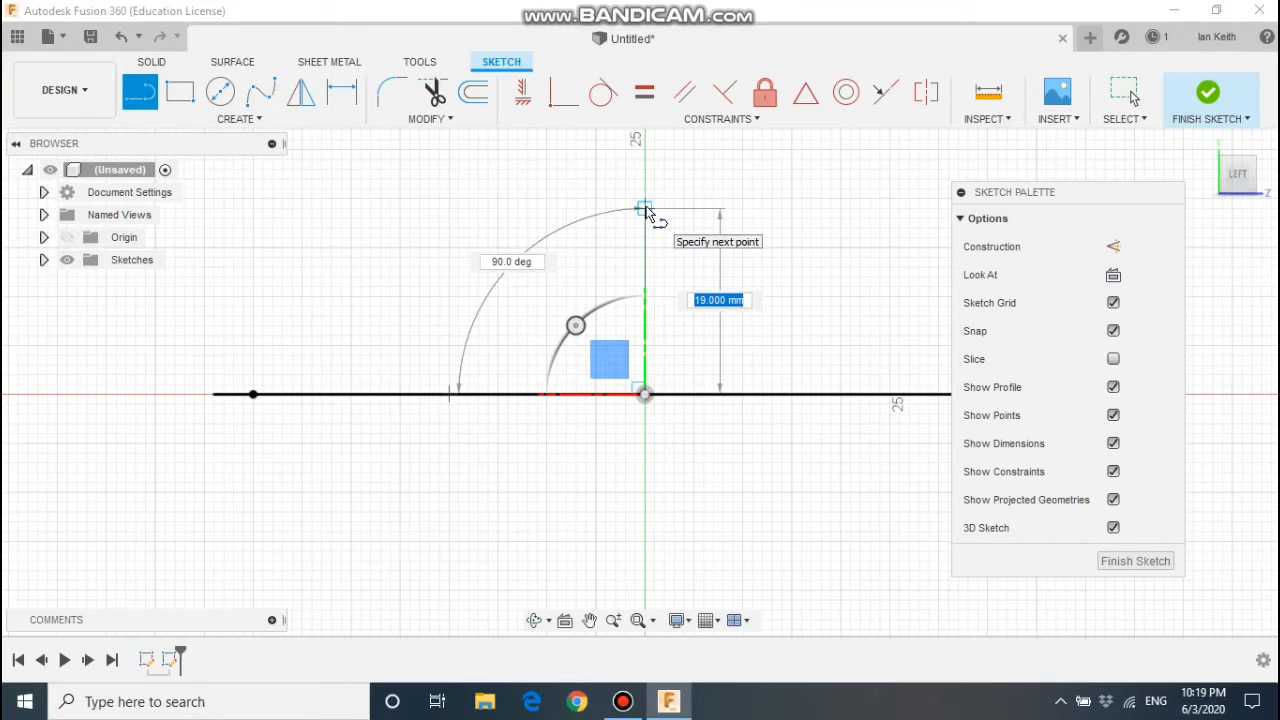
text(7)
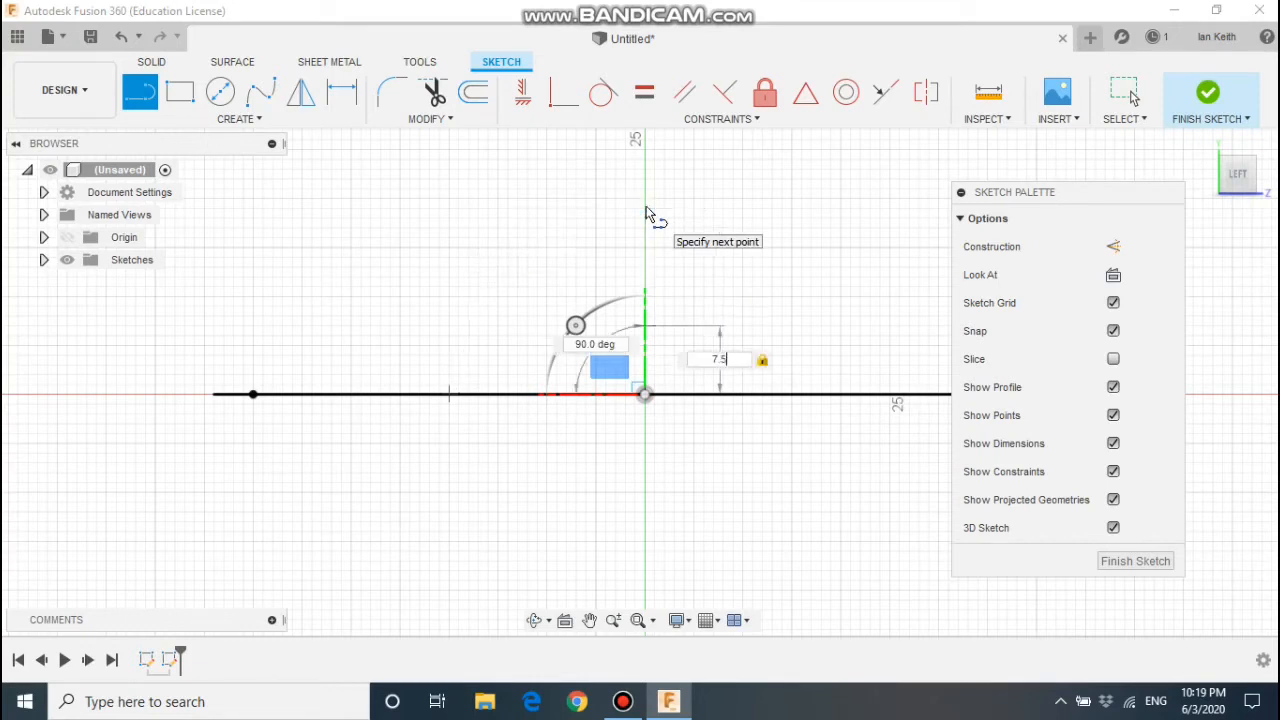
text(.5)
key(Return)
key(Escape)
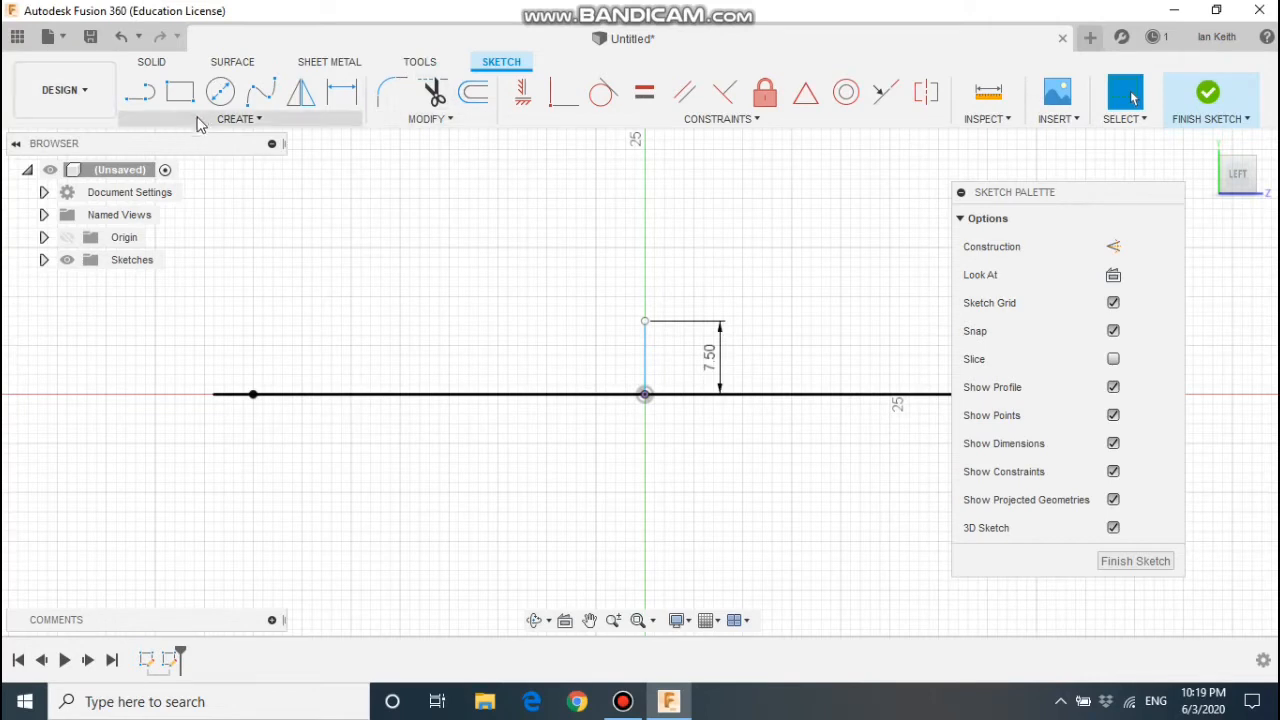
Step: Draw a circle centred on the upper end of the 7.5 mm line and passing through the origin
click(220, 91)
click(645, 394)
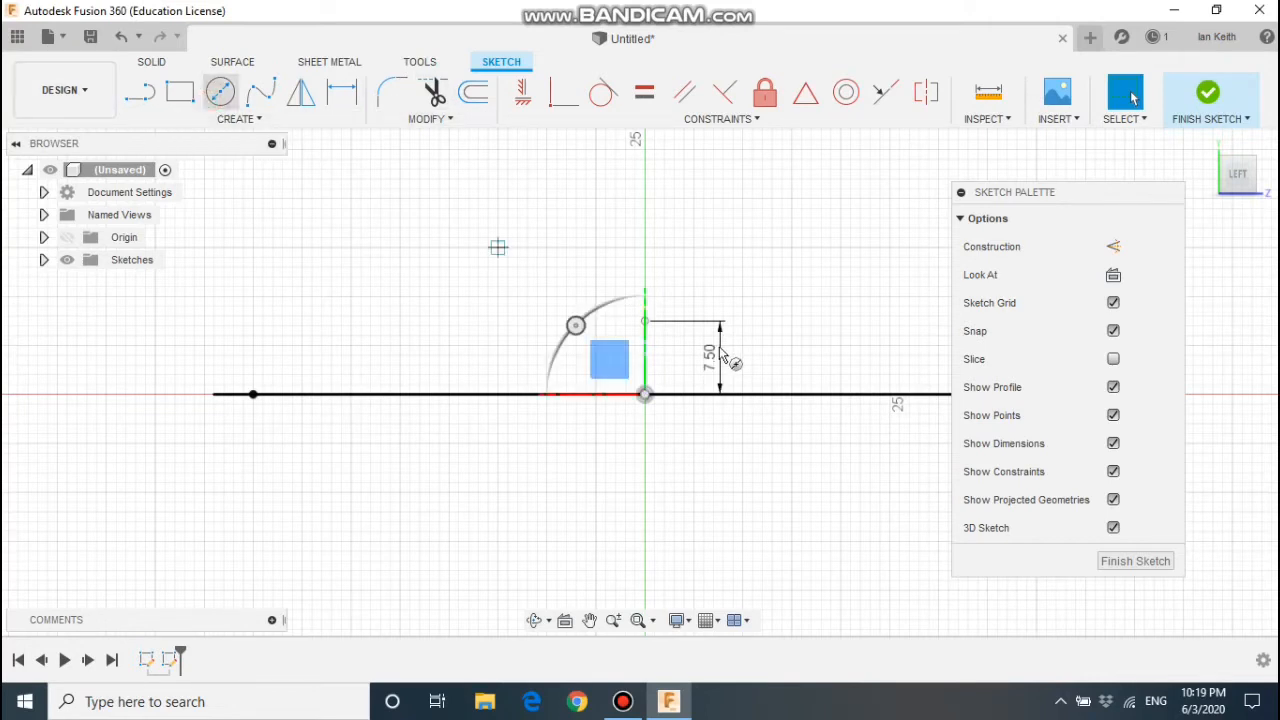
click(645, 322)
click(645, 394)
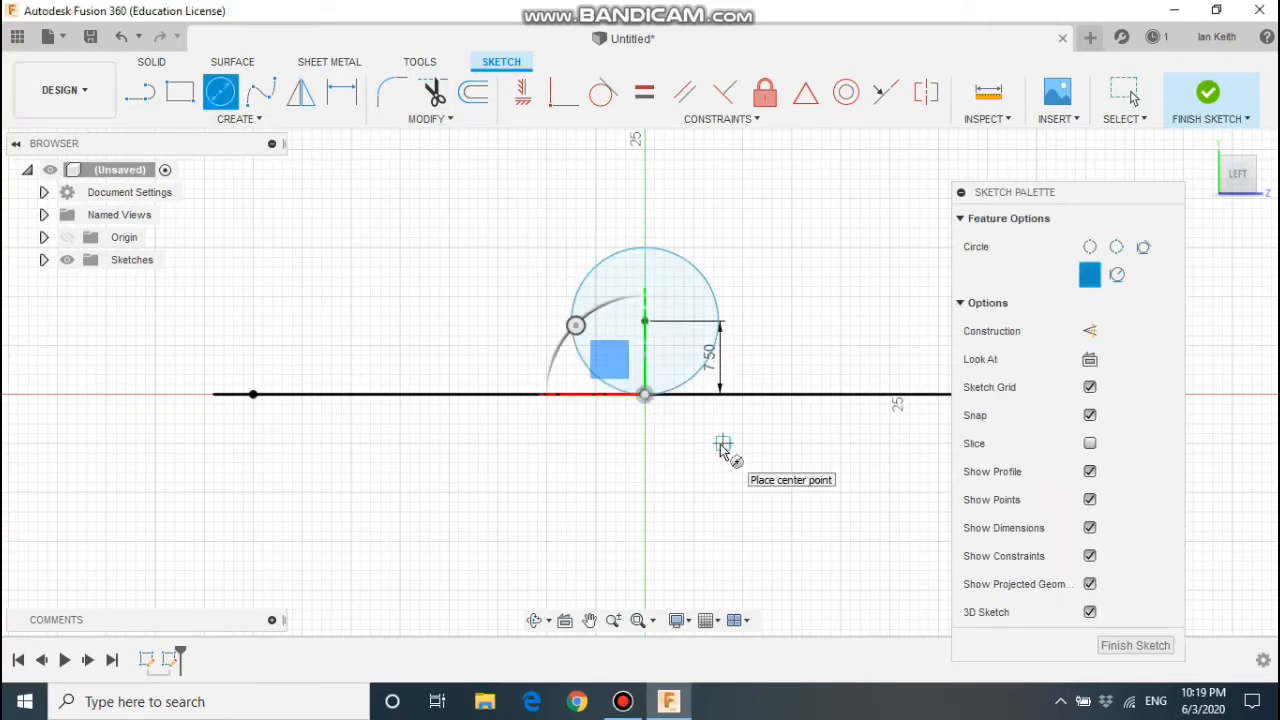
key(Escape)
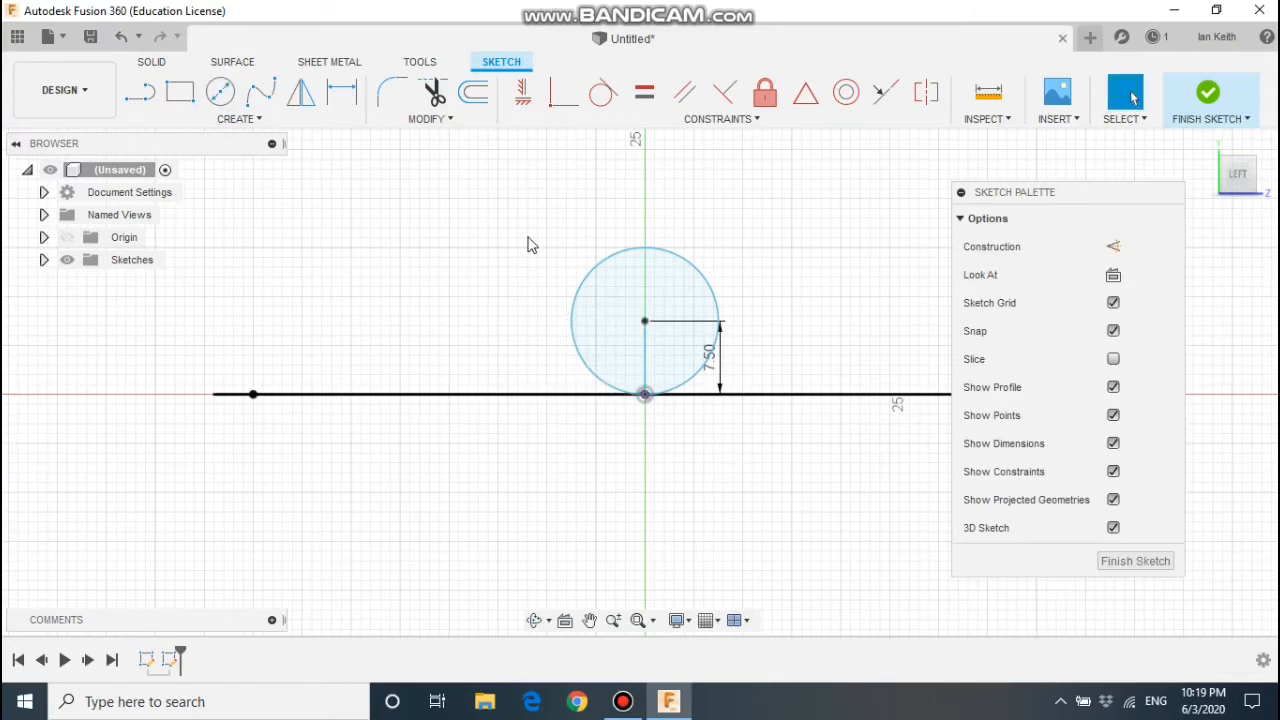
Step: Draw a 47.5 mm vertical line upward from the origin through the circle
click(140, 92)
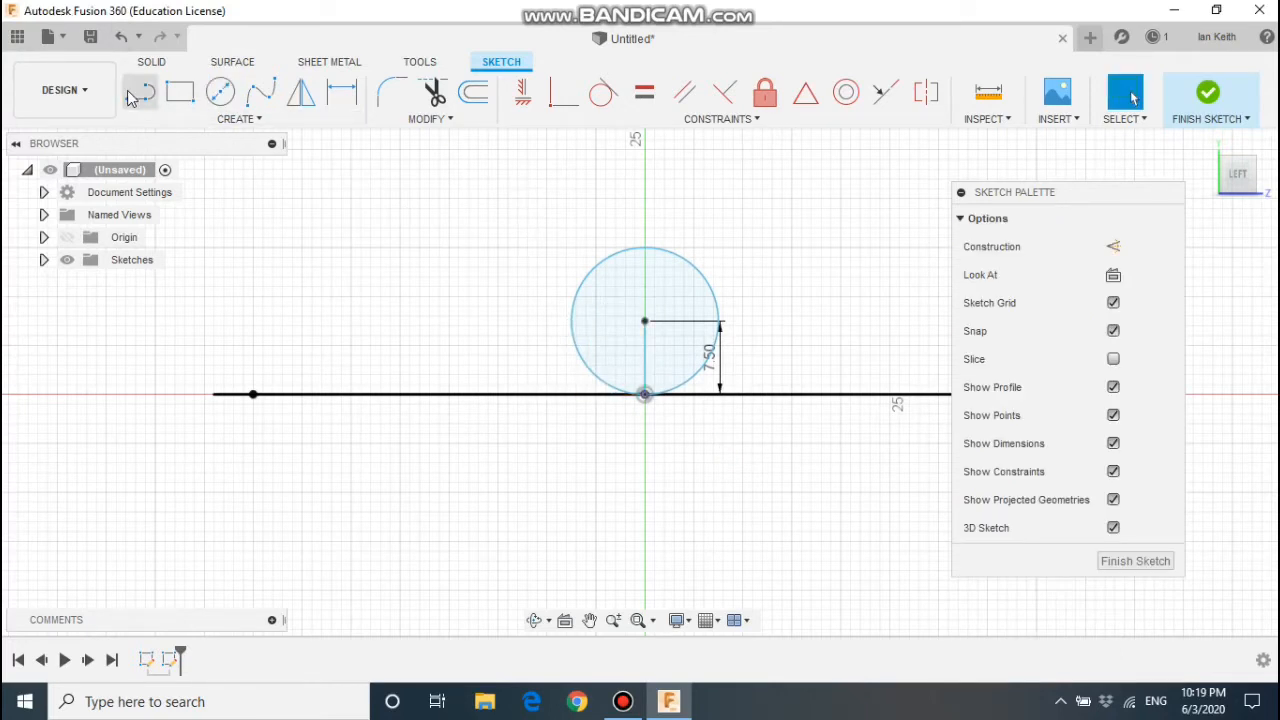
click(645, 394)
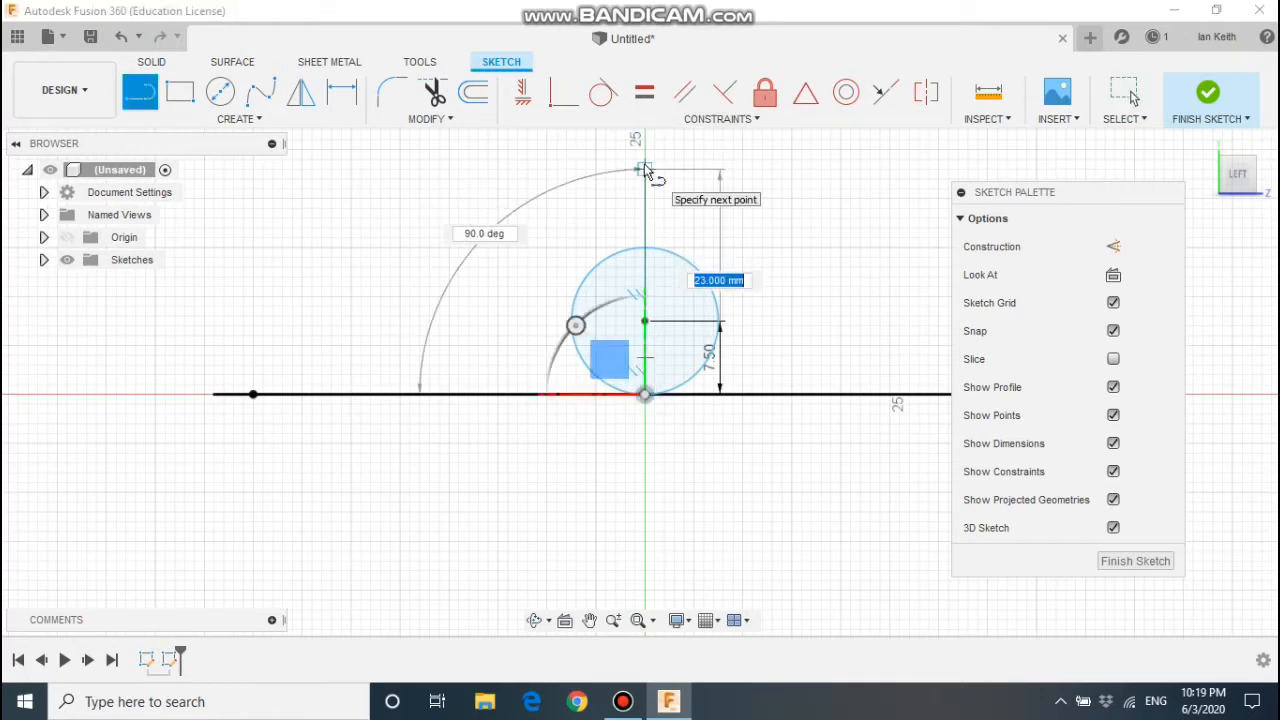
text(47.5)
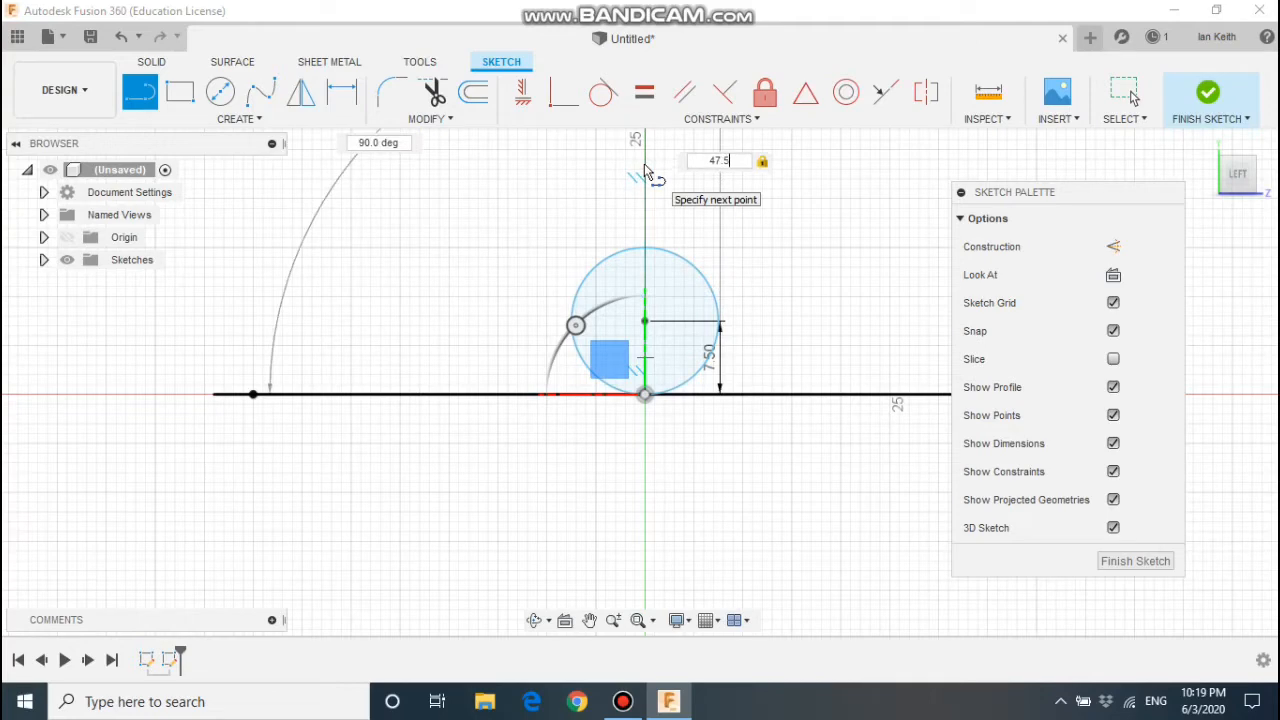
key(Return)
key(Escape)
scroll(675, 215, down, 2)
scroll(695, 230, down, 2)
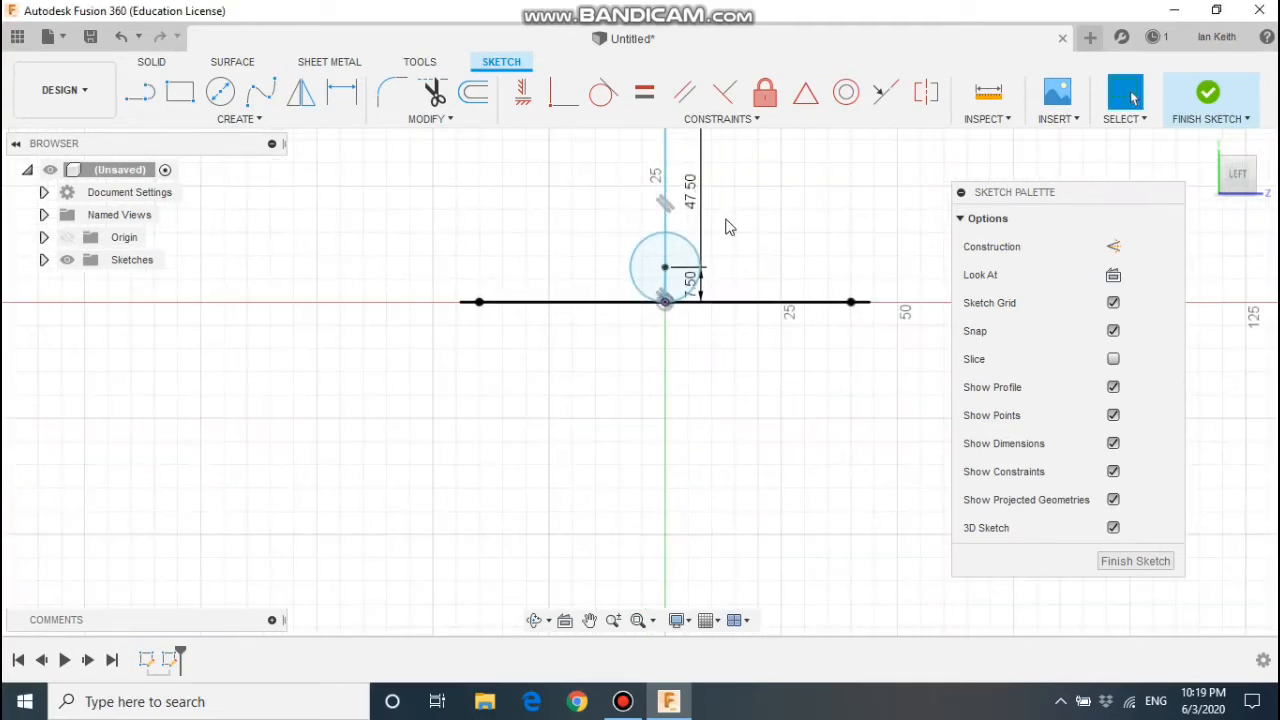
middle_drag(714, 238, 670, 343)
Step: Trim away the circle's left half and the vertical line segments inside it, leaving a semicircle joined to the upper line
click(433, 92)
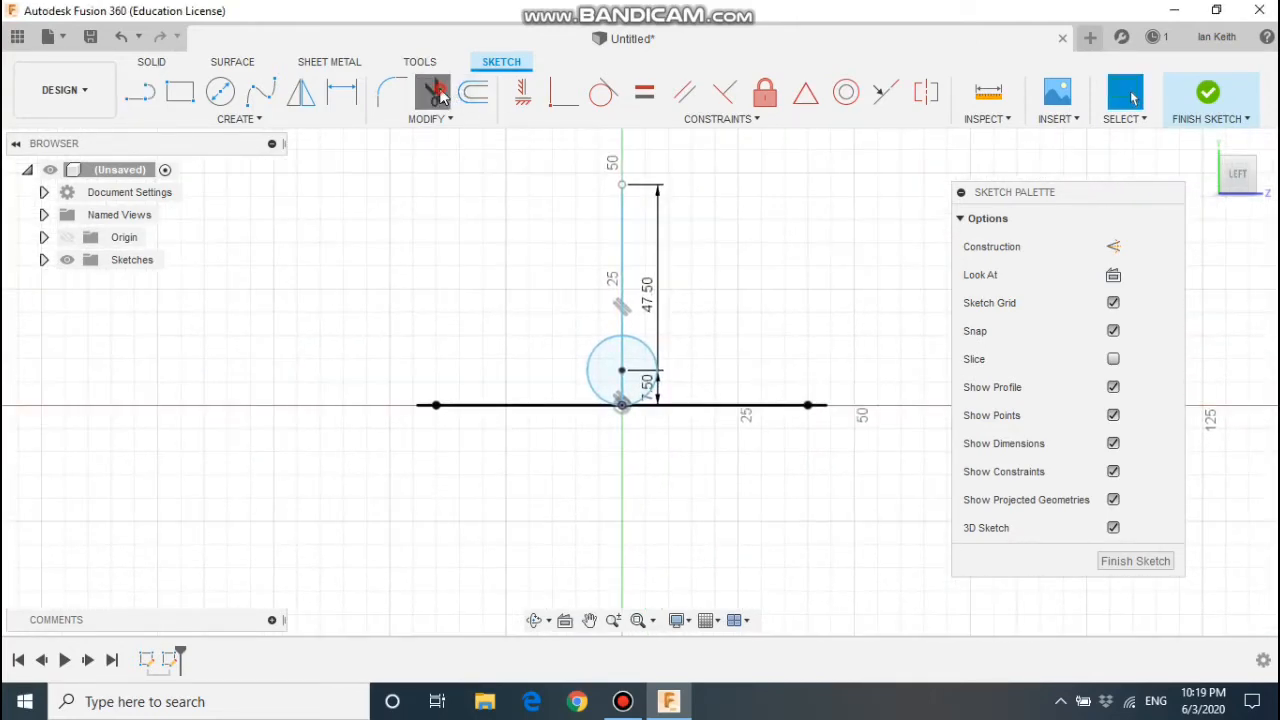
click(588, 376)
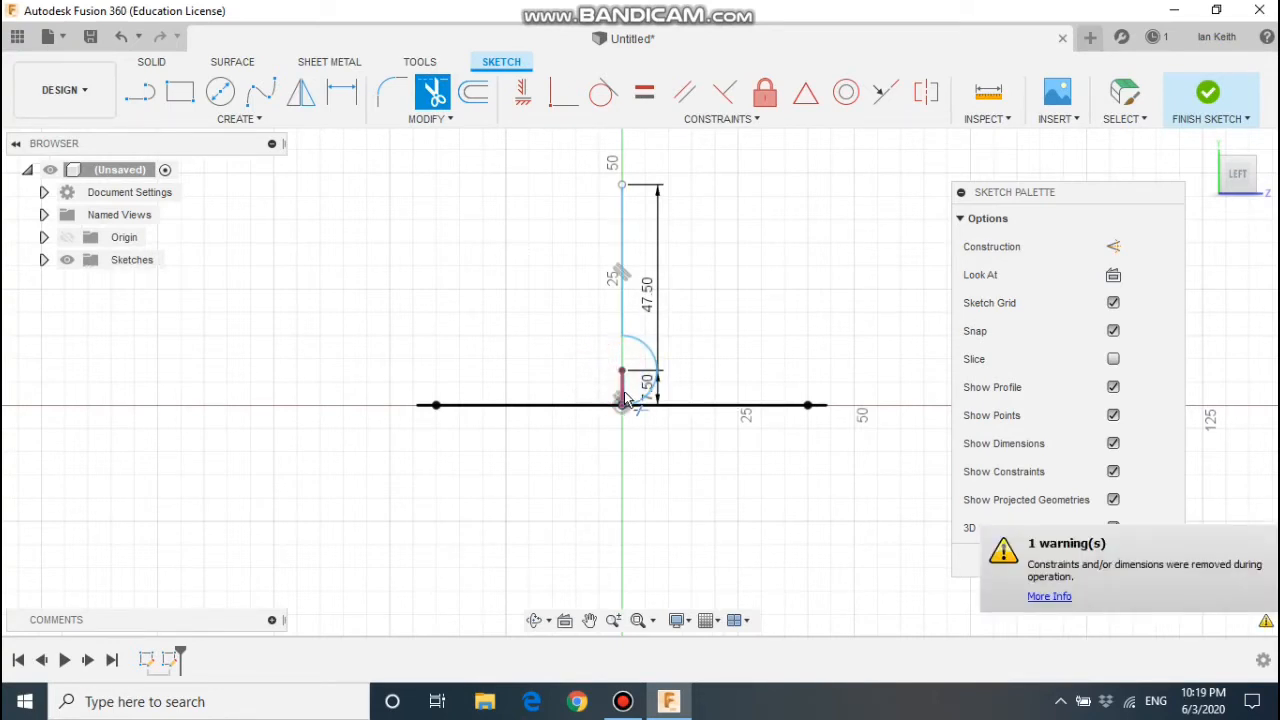
click(624, 399)
key(Escape)
mouse_move(734, 423)
shift+middle_down()
mouse_move(700, 443)
mouse_move(700, 473)
shift+middle_up()
key(t)
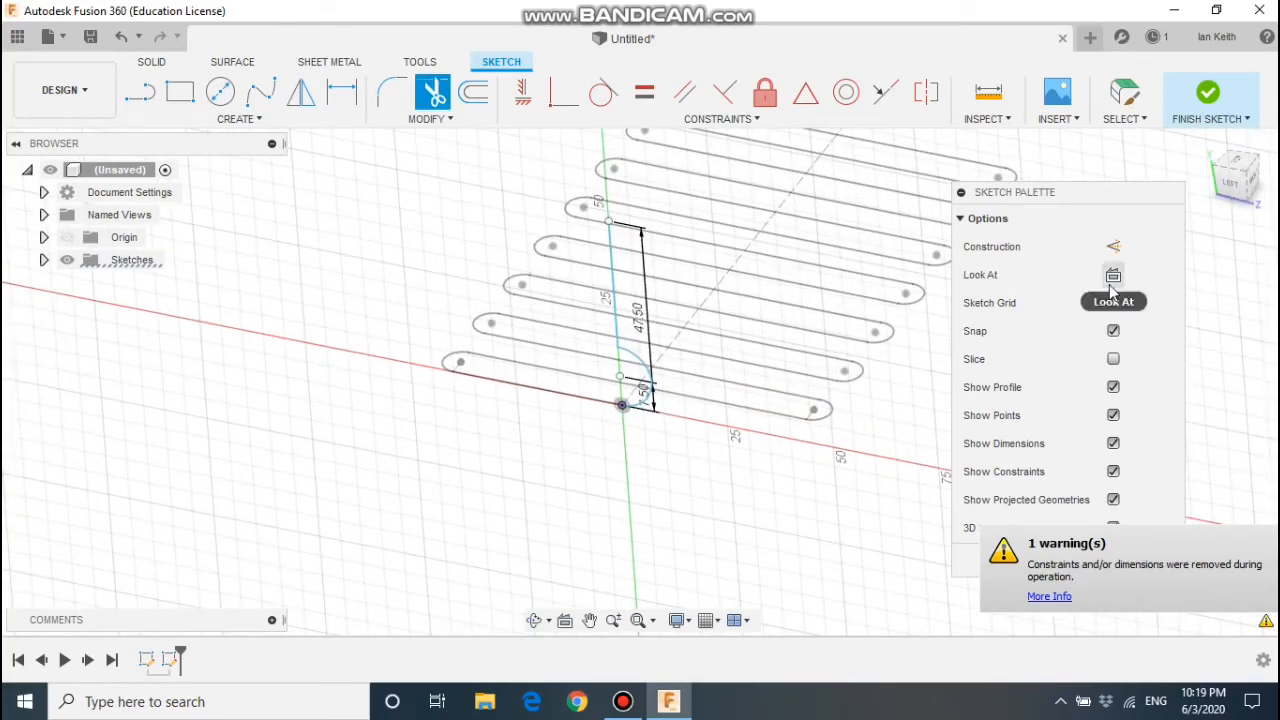
click(1113, 279)
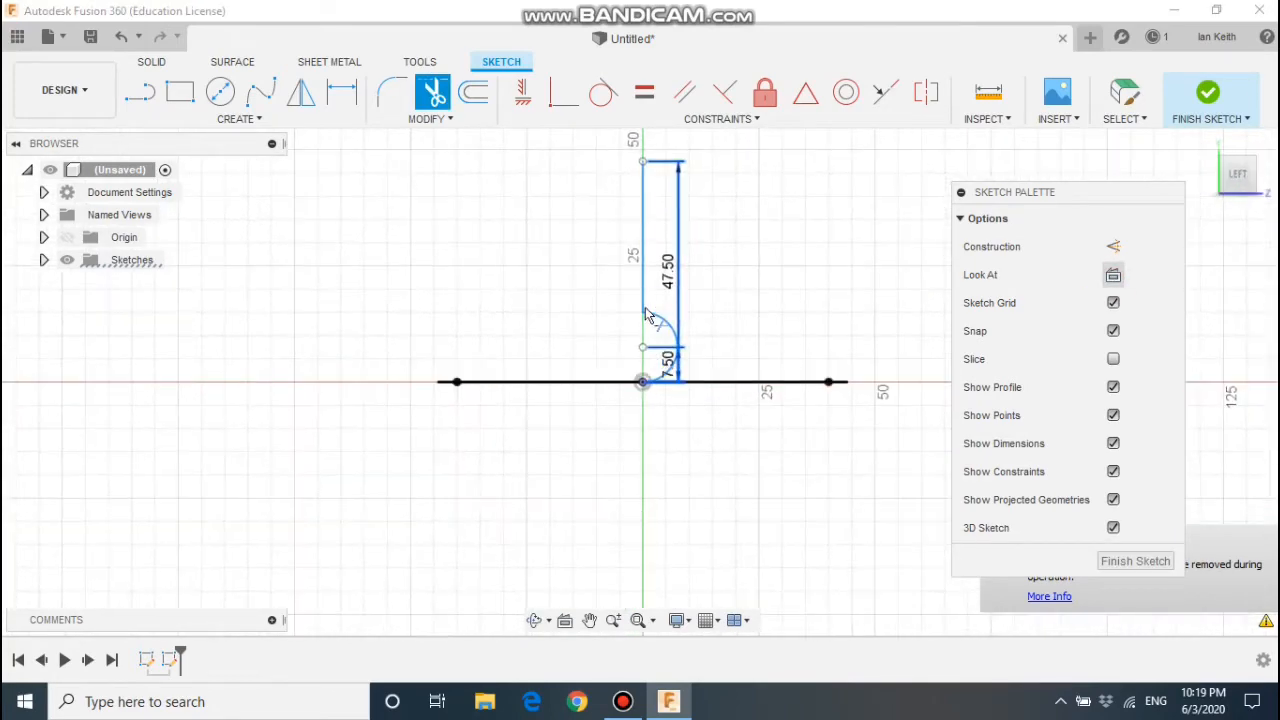
Step: Fillet the corner between the vertical line and the semicircle with a 7.5 mm radius and finish the sketch
scroll(648, 316, up, 2)
scroll(648, 316, up, 1)
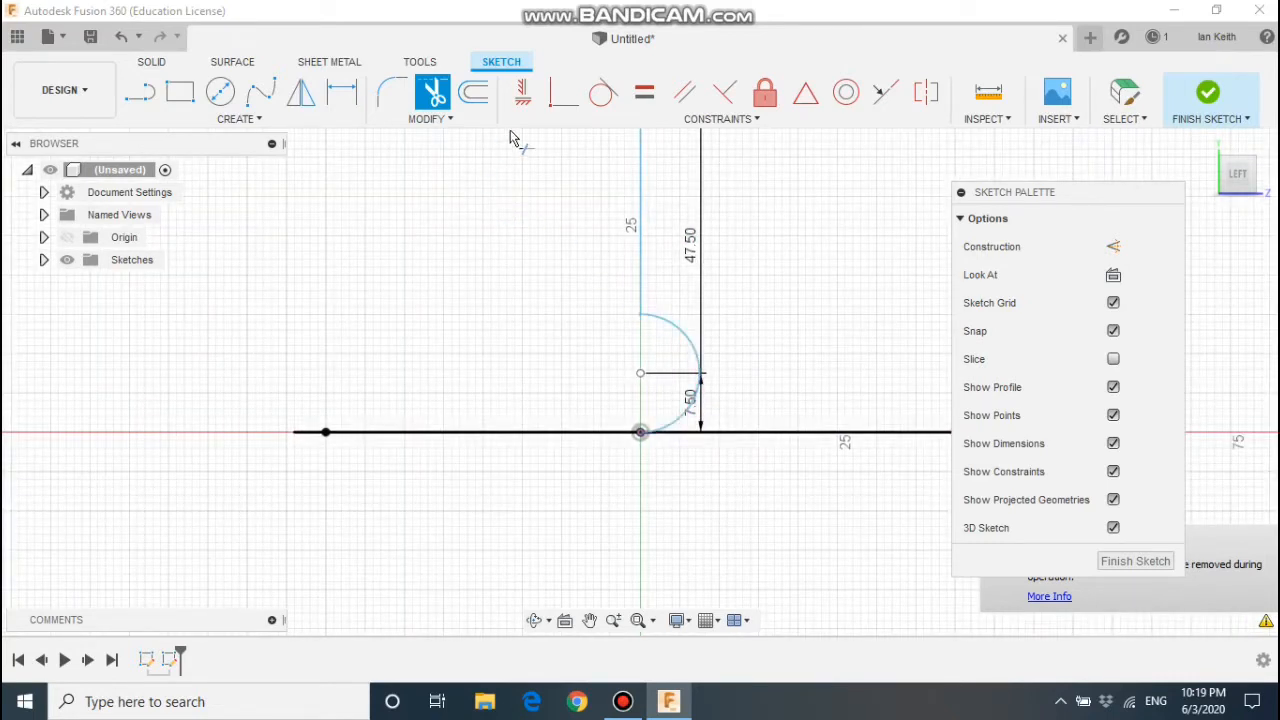
click(404, 94)
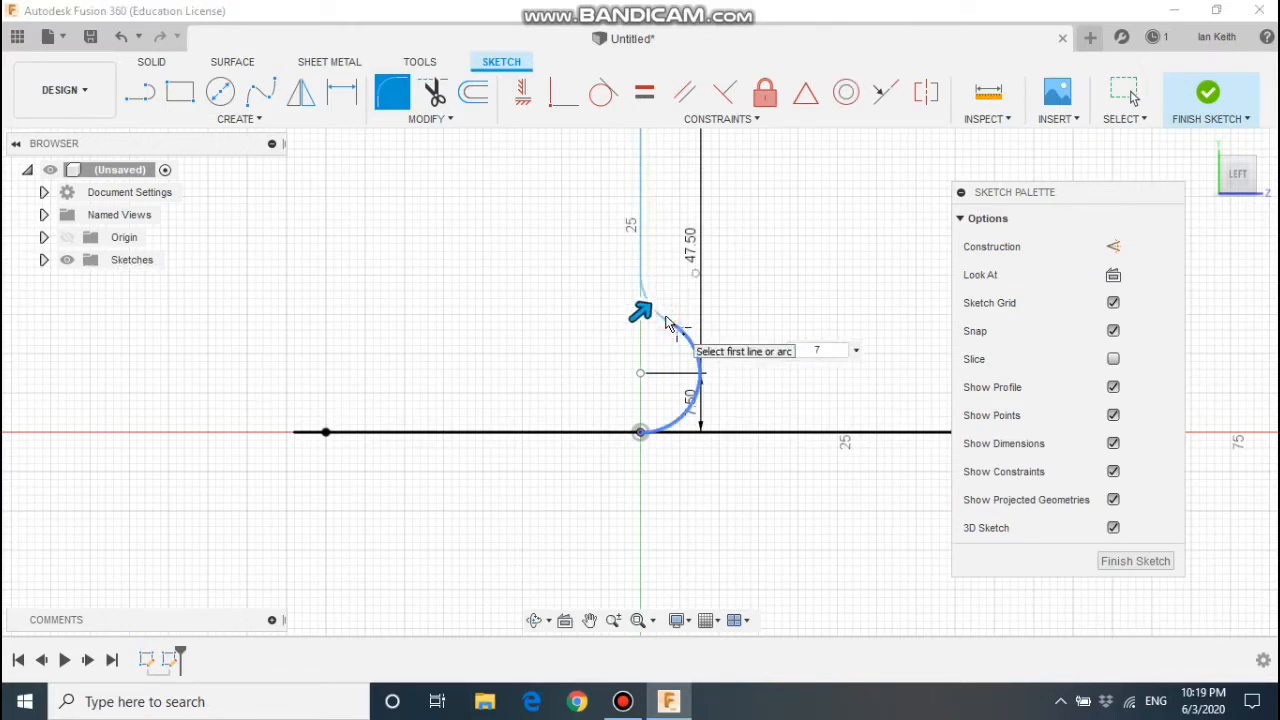
key(Return)
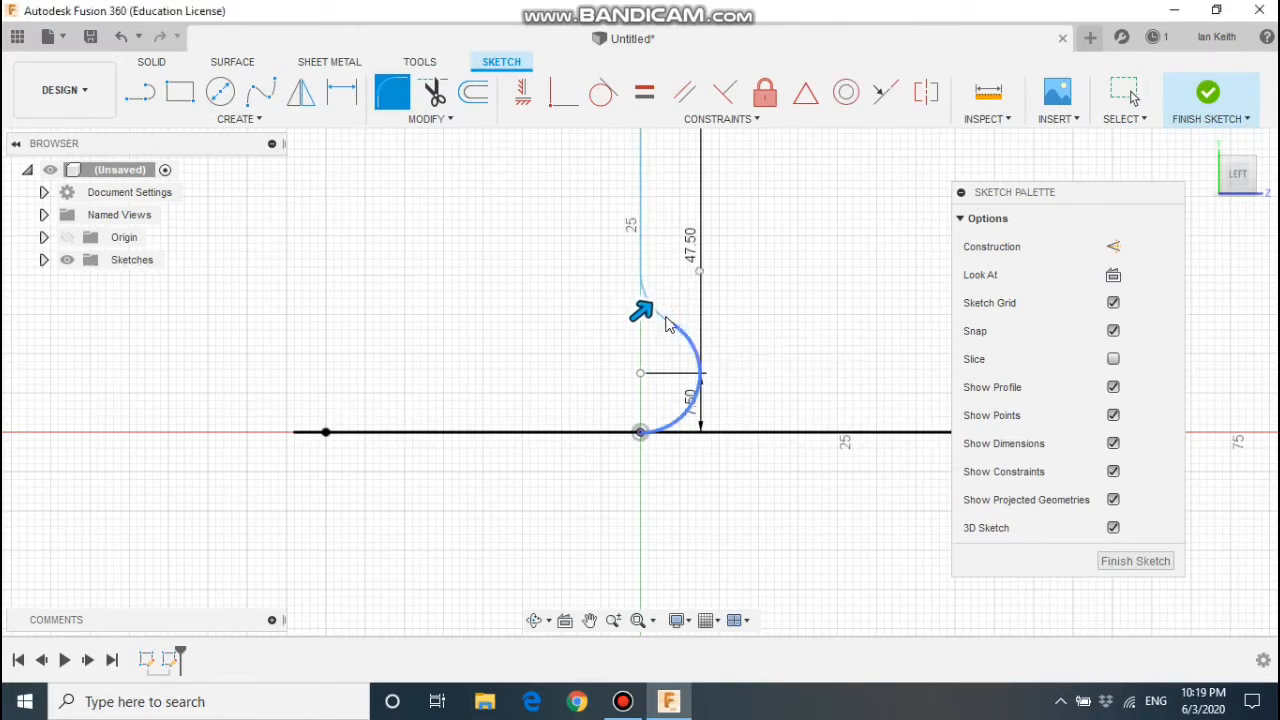
key(Escape)
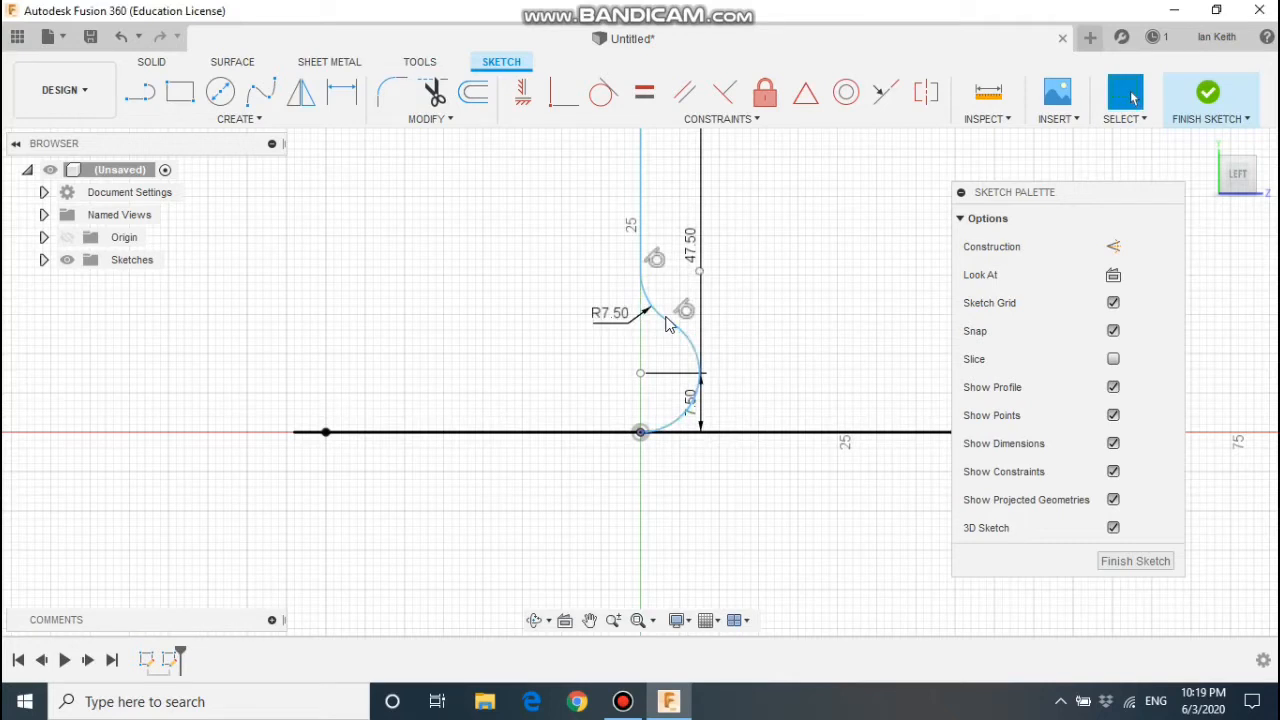
click(1135, 561)
Step: Create a construction point at the far end of the serpentine, where its last line meets the dashed centreline
scroll(840, 376, down, 5)
mouse_move(840, 376)
shift+middle_down()
mouse_move(784, 374)
mouse_move(797, 423)
shift+middle_up()
click(980, 93)
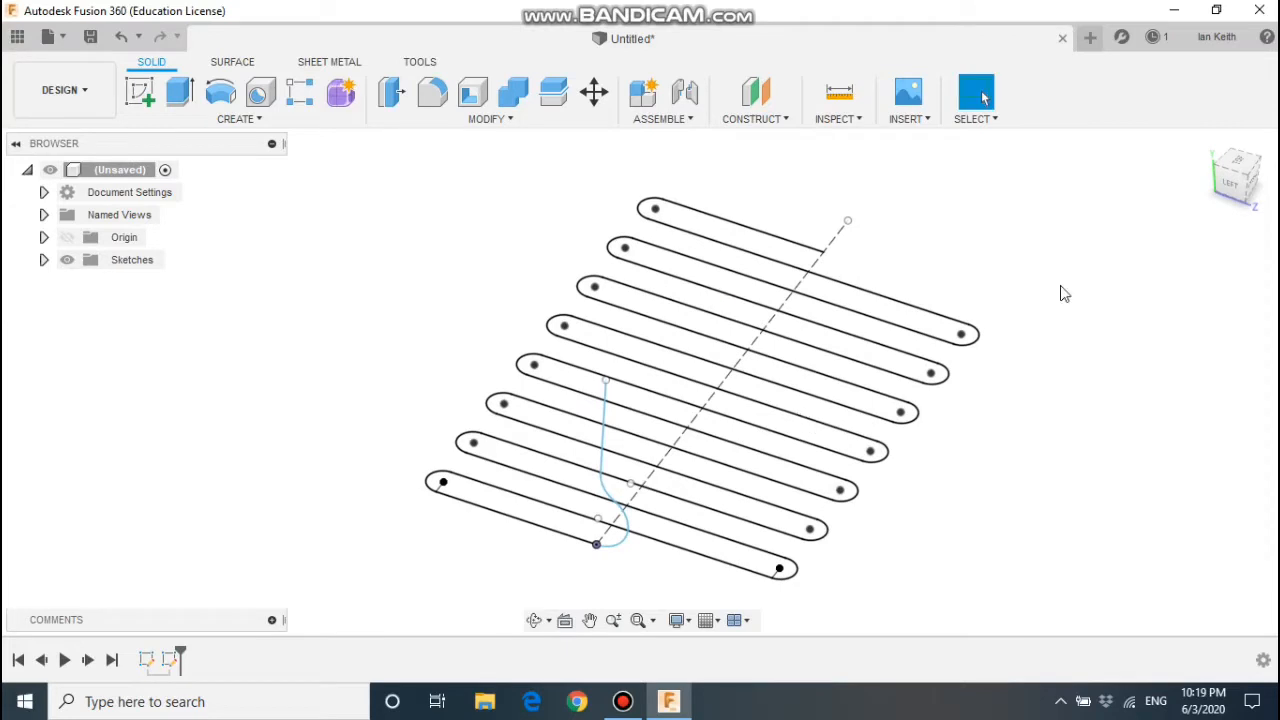
scroll(1052, 296, down, 1)
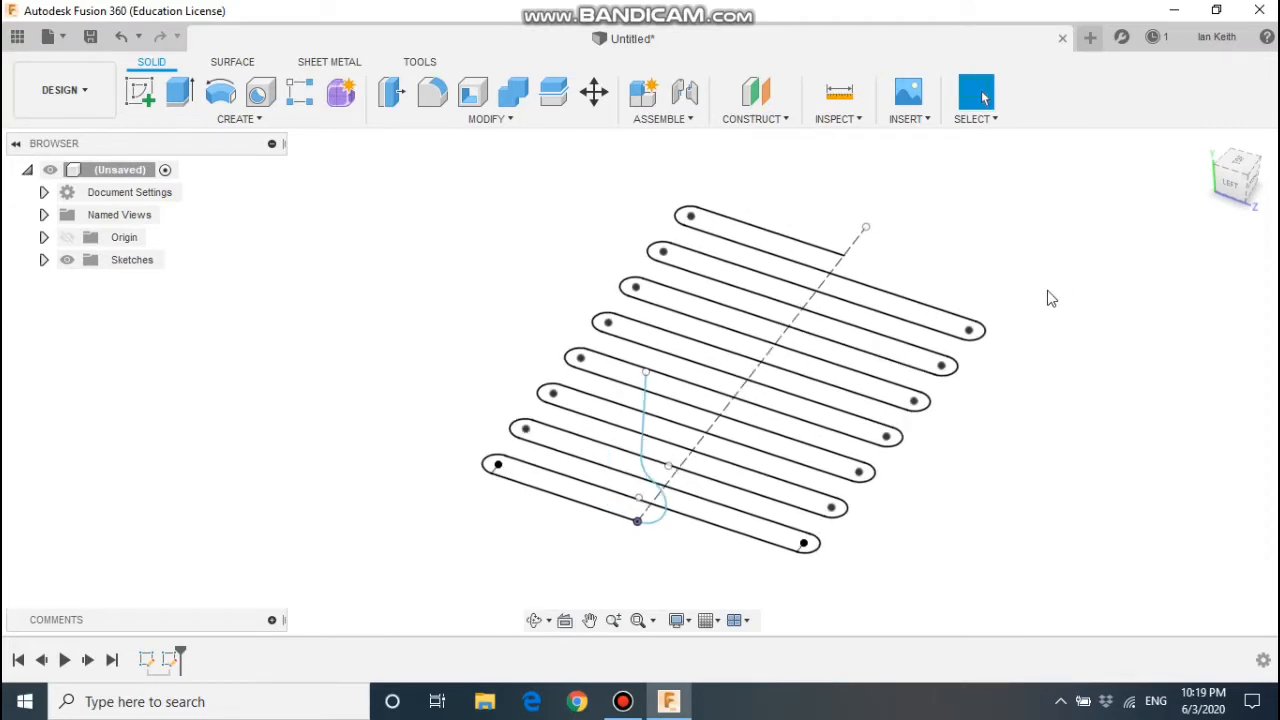
click(786, 119)
click(803, 451)
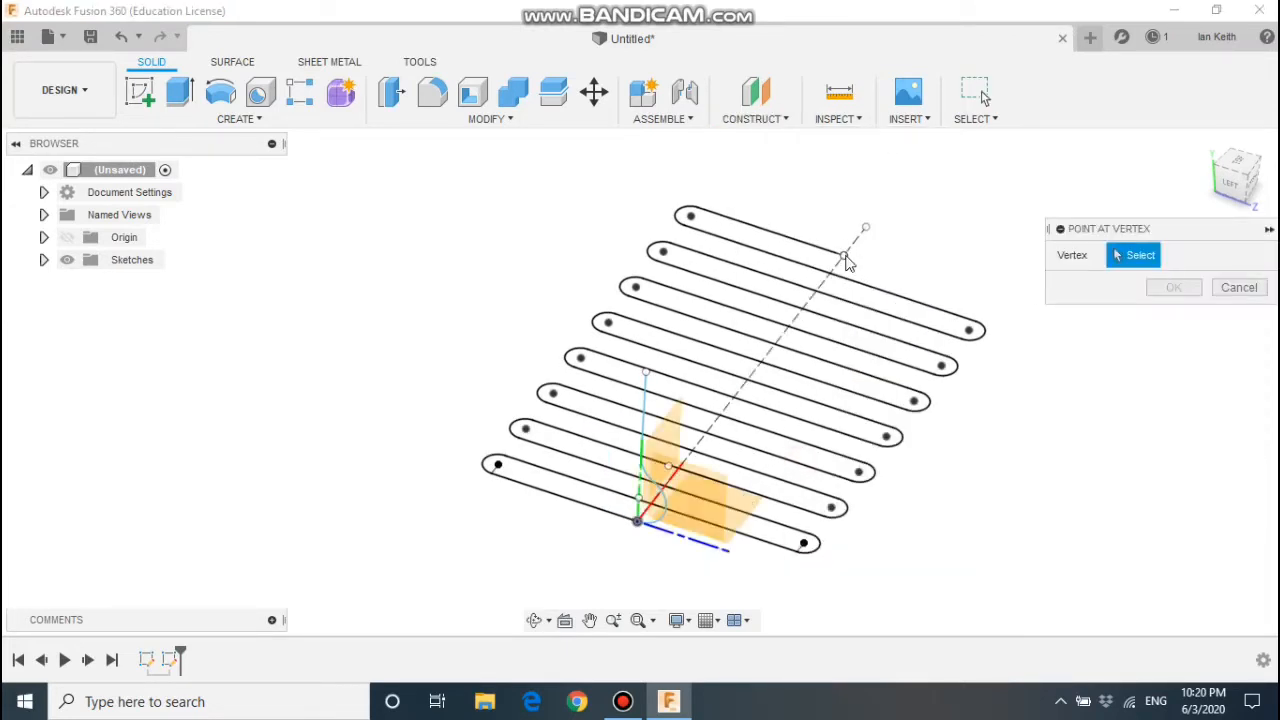
click(845, 258)
click(1172, 288)
Step: Create an offset plane from the YZ plane, extended to the construction point at the serpentine's far end
click(1230, 193)
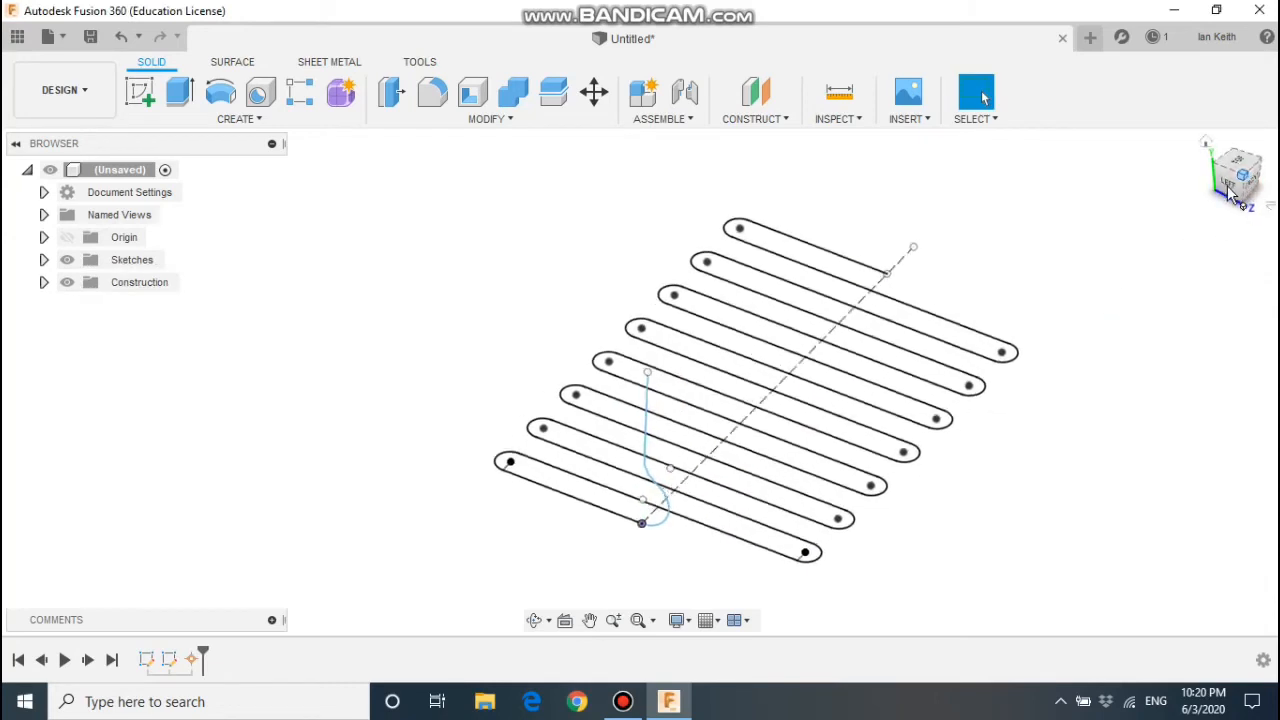
click(786, 119)
click(788, 140)
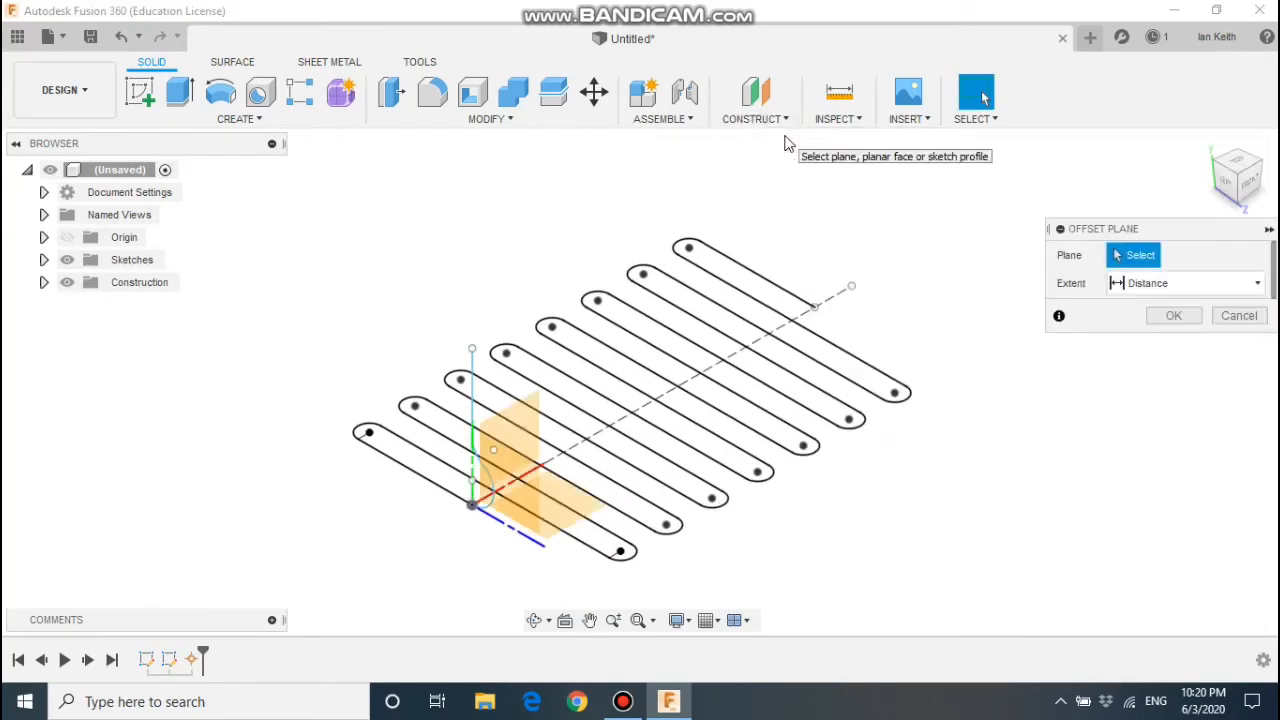
click(525, 455)
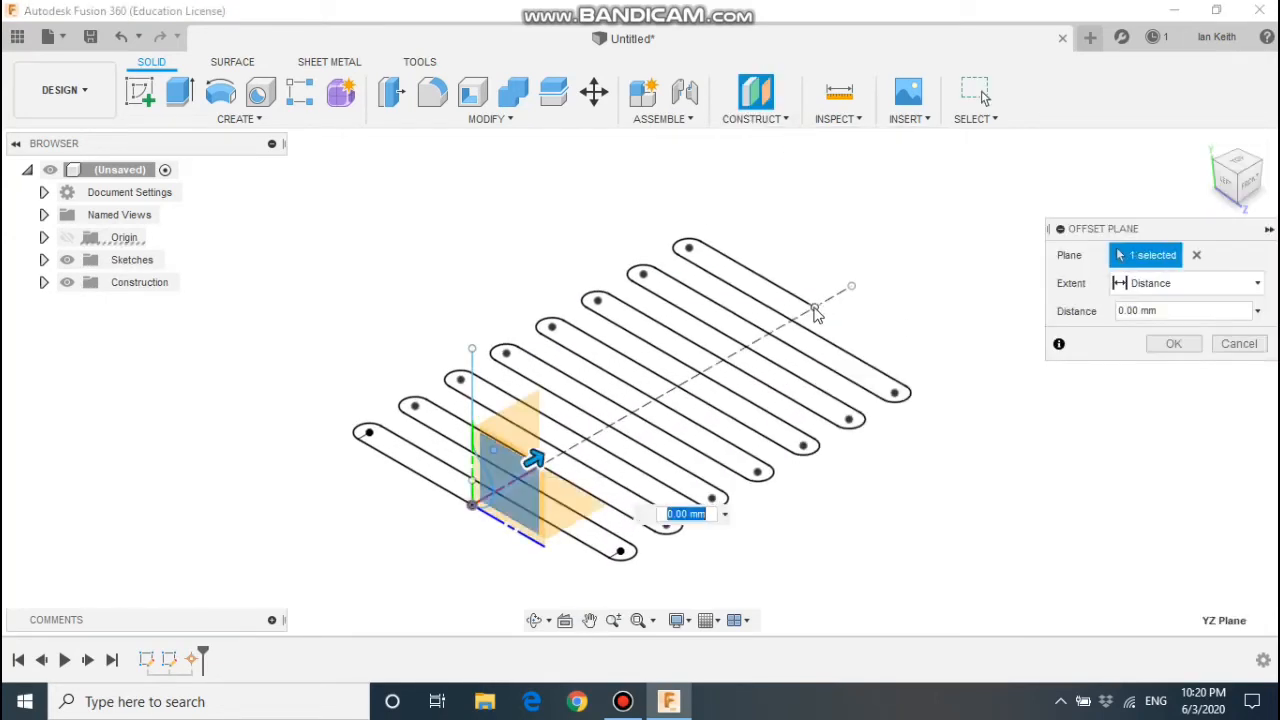
click(815, 313)
click(1171, 344)
Step: Start a sketch on the new offset plane and view it straight on
mouse_move(1071, 430)
shift+middle_down()
mouse_move(891, 480)
mouse_move(817, 426)
shift+middle_up()
click(140, 92)
click(750, 420)
shift+middle_drag(778, 485, 834, 509)
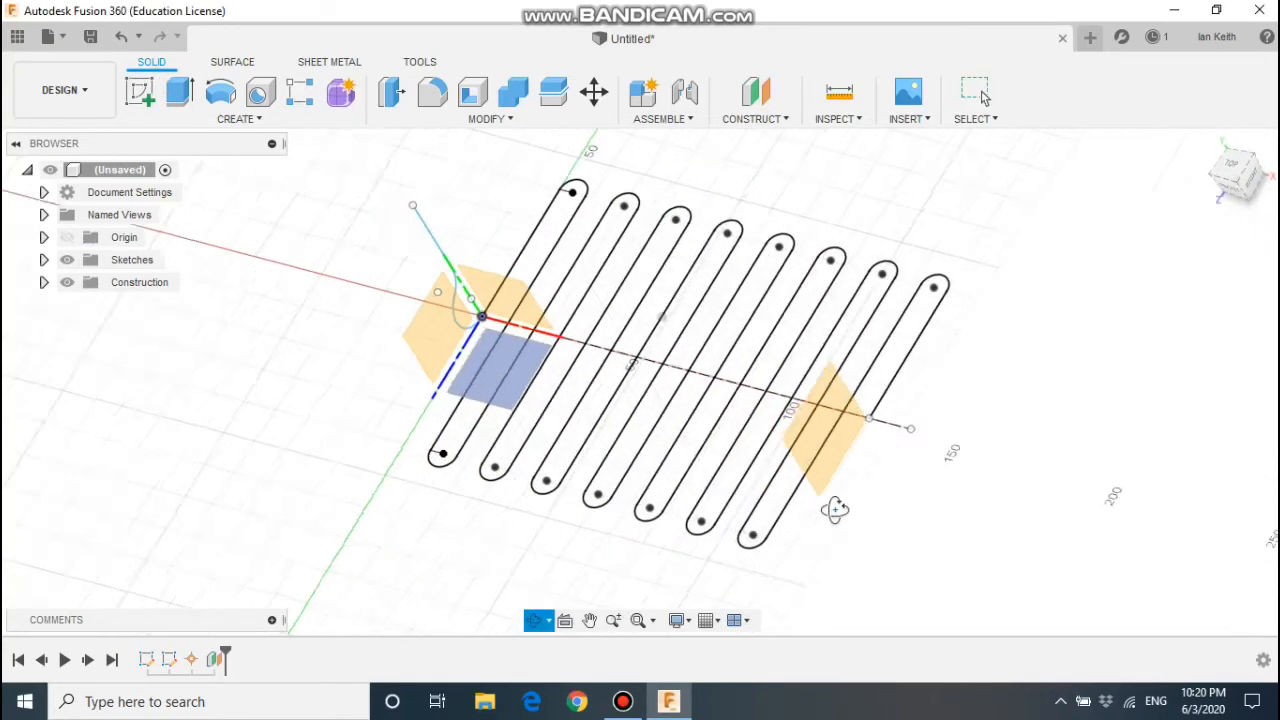
click(829, 471)
click(1116, 279)
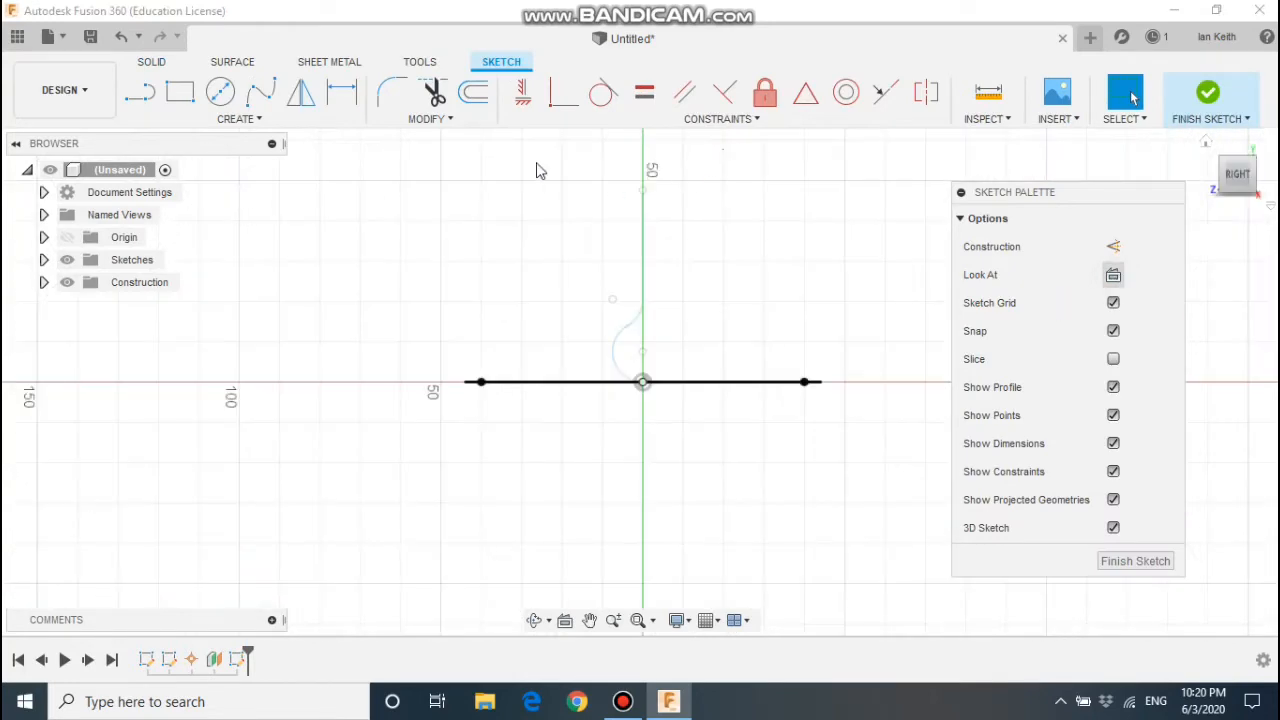
Step: Project the vertical line, fillet and semicircle of the side profile into the sketch and finish it
click(238, 118)
mouse_move(190, 470)
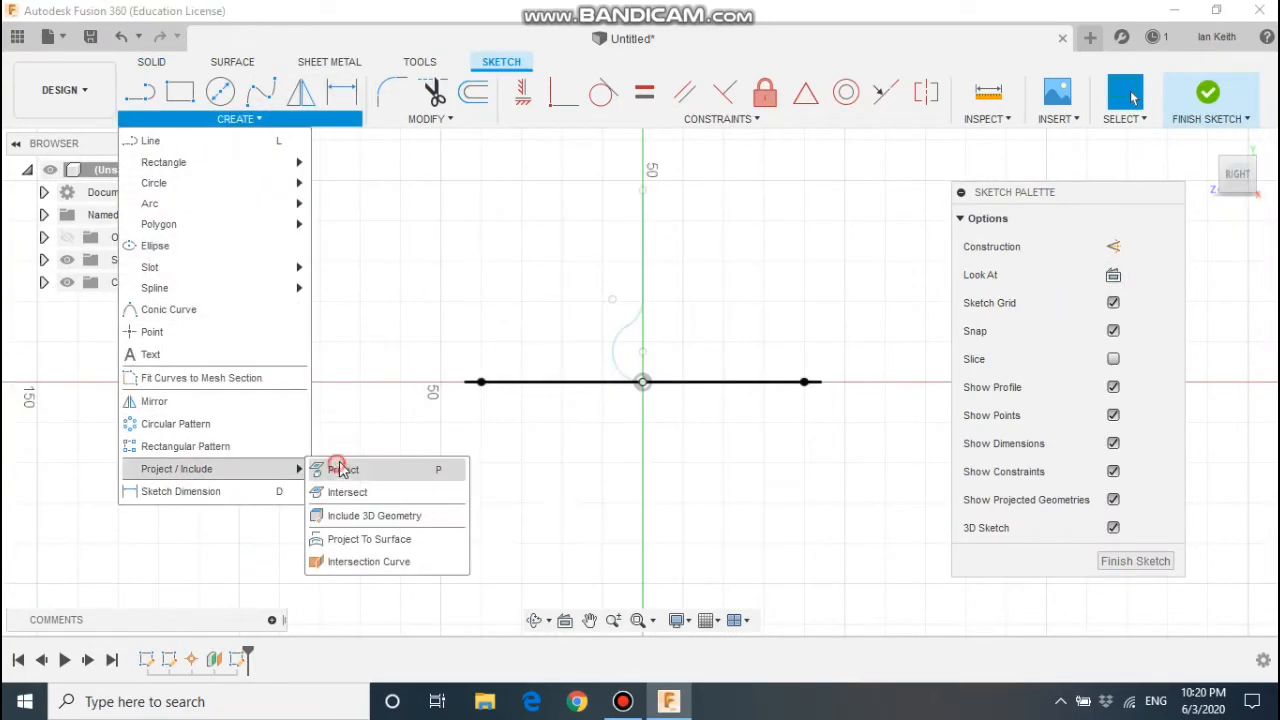
click(350, 468)
click(643, 262)
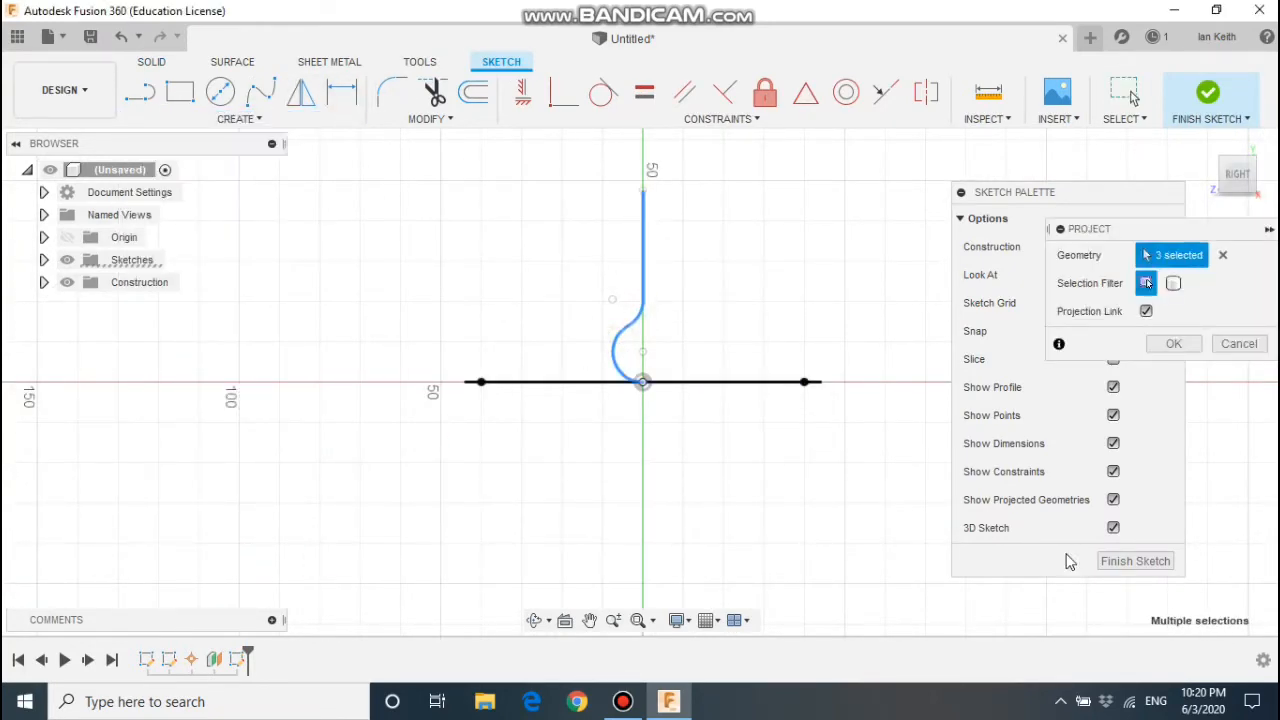
click(1173, 343)
click(1135, 560)
Step: Start a sketch on the front XY plane through the origin and view it straight on
mouse_move(869, 474)
shift+middle_down()
mouse_move(1066, 523)
mouse_move(1031, 517)
shift+middle_up()
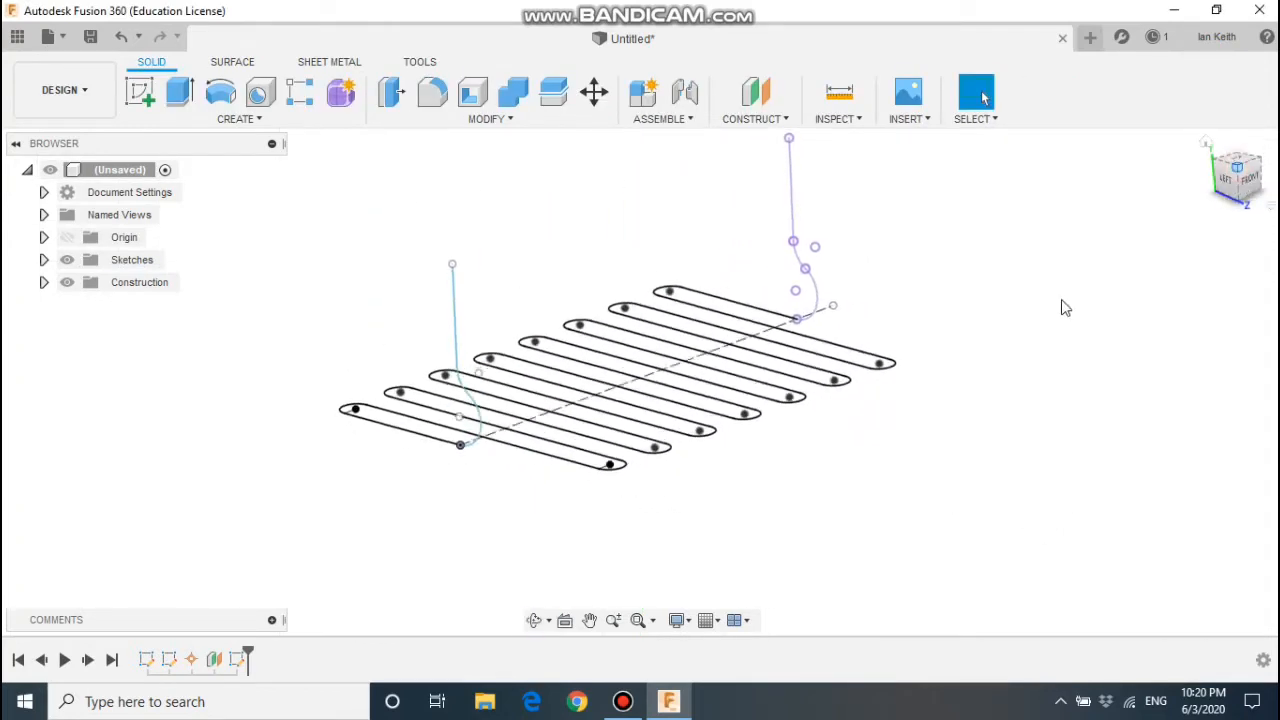
shift+middle_drag(1060, 306, 633, 655)
click(637, 620)
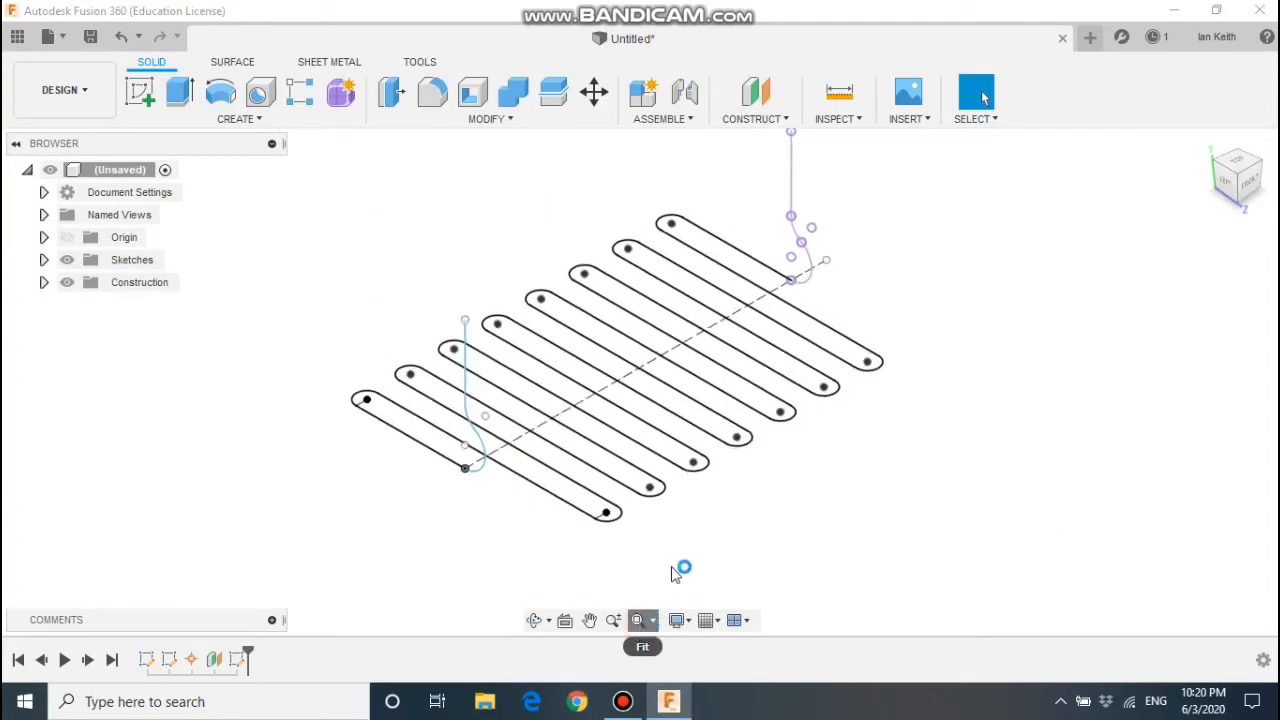
click(133, 92)
click(540, 490)
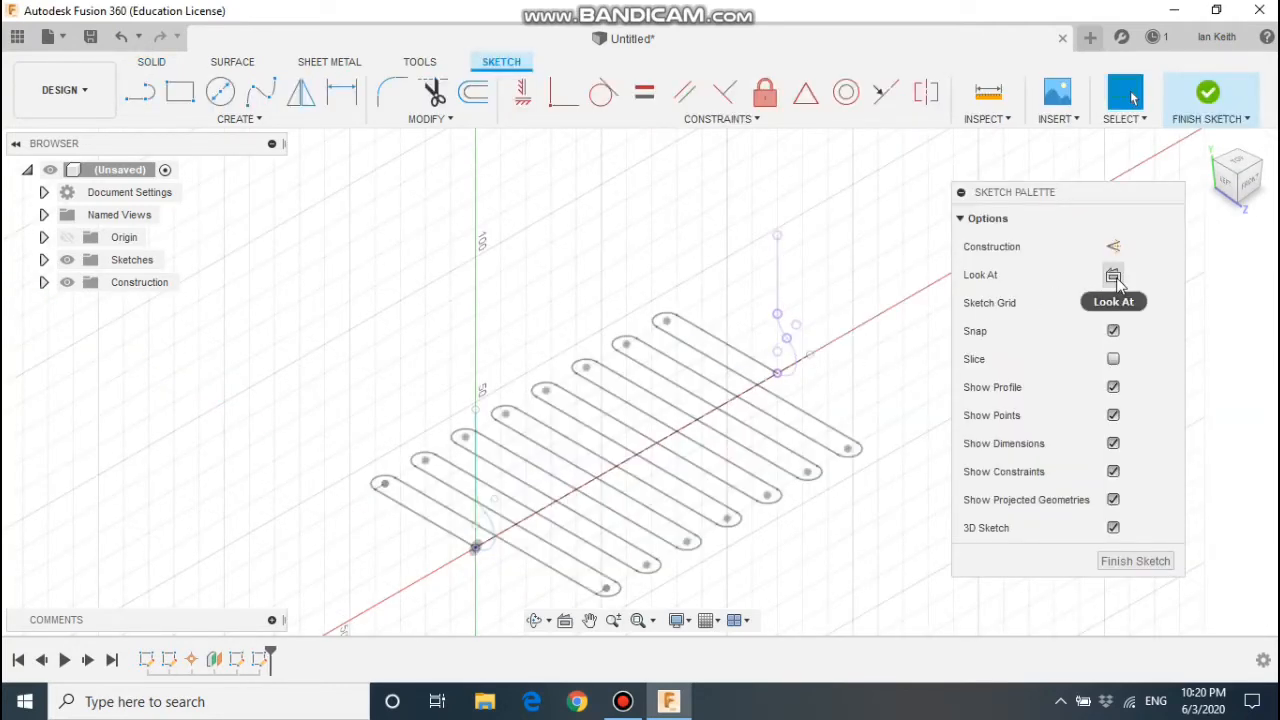
click(1113, 276)
mouse_move(817, 220)
middle_down()
mouse_move(540, 381)
mouse_move(545, 390)
middle_up()
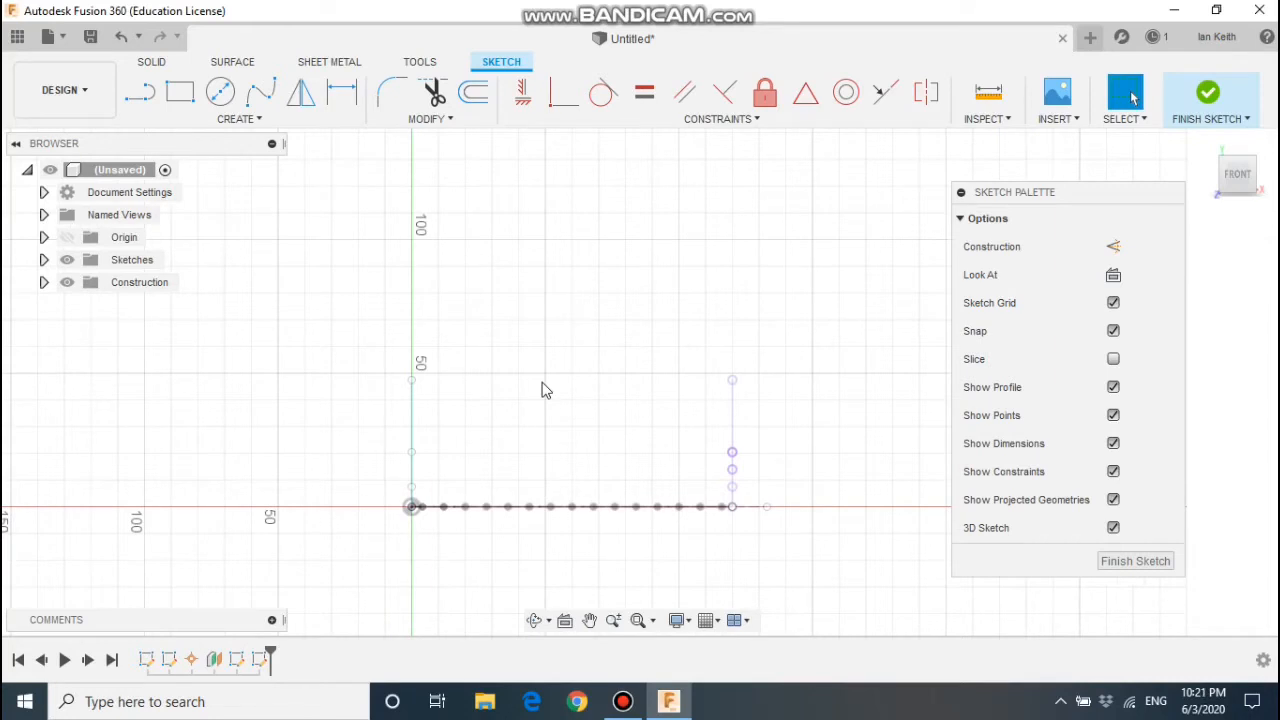
Step: Draw a 10 mm horizontal line inward from the first profile's upper end and a 20 mm circle centred on its free end
scroll(449, 365, up, 2)
click(142, 93)
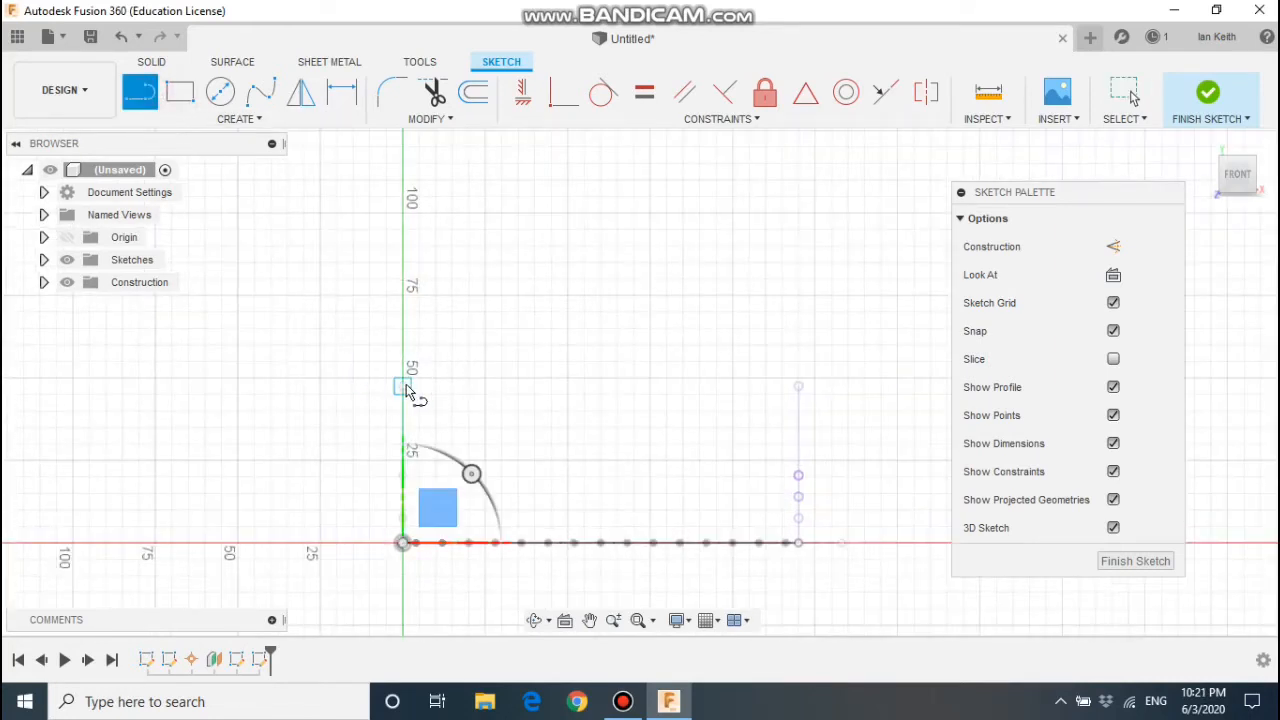
click(403, 386)
text(10)
key(Tab)
key(Return)
key(Escape)
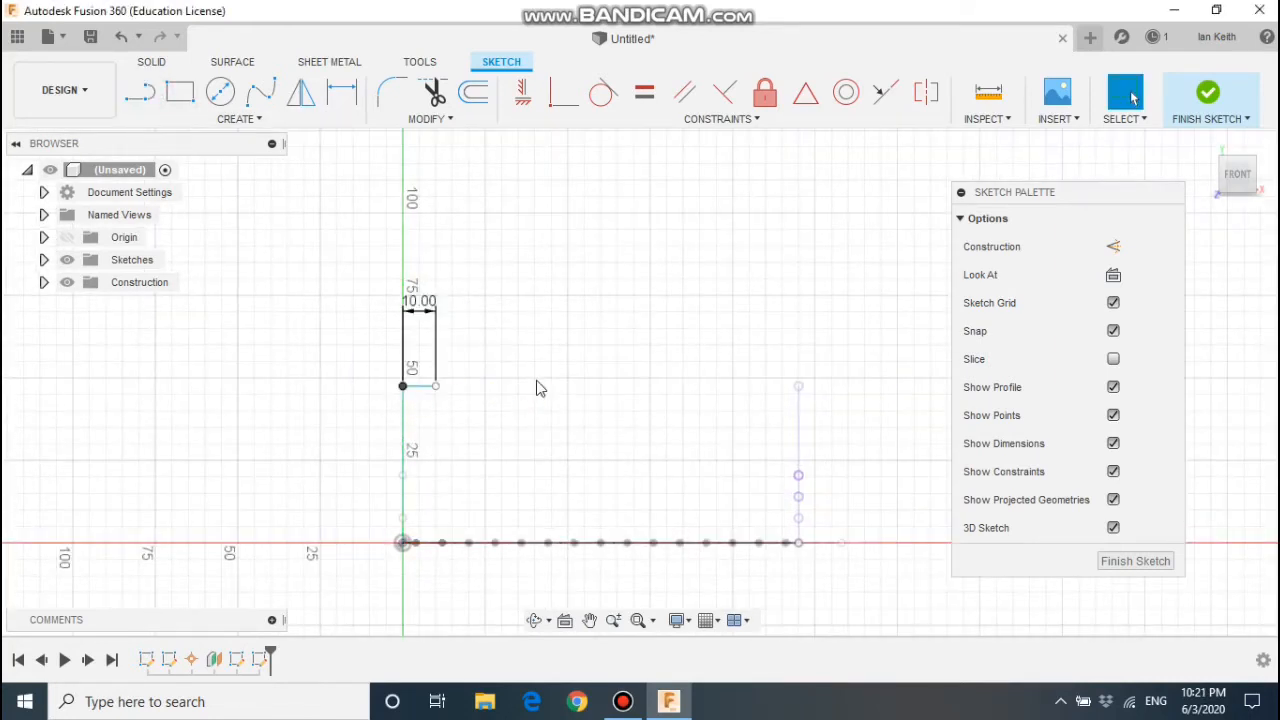
key(c)
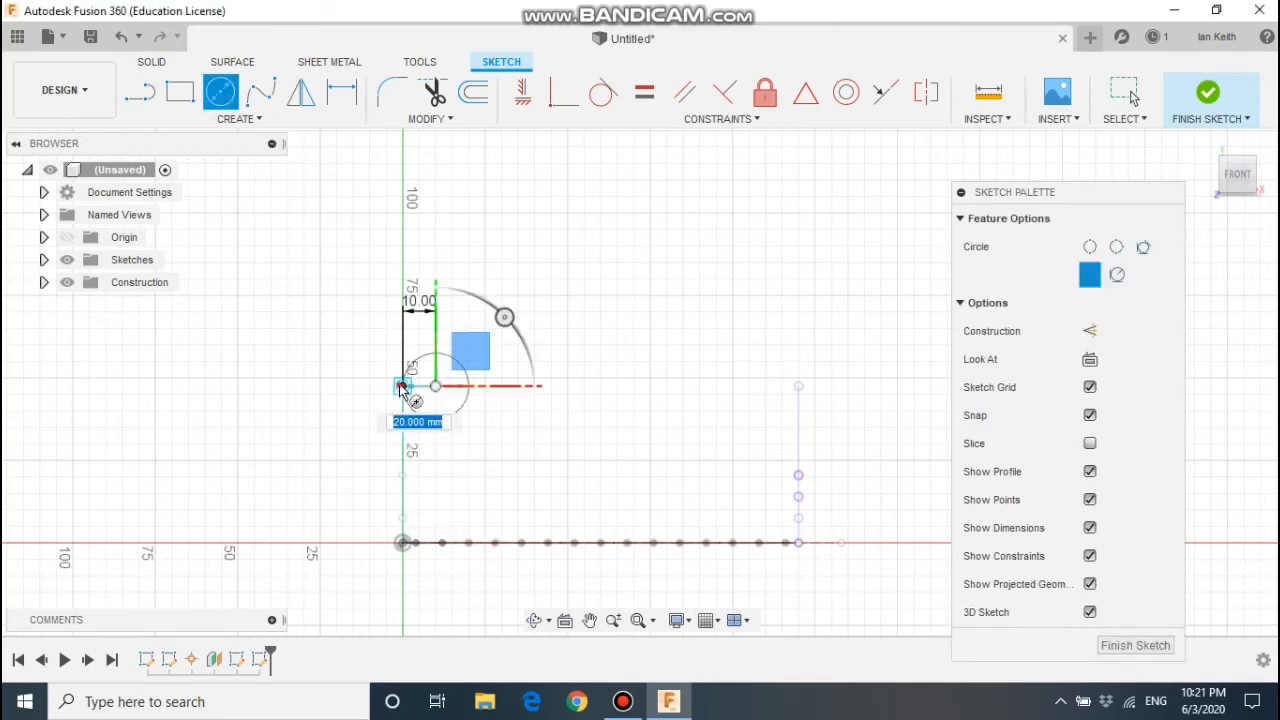
scroll(392, 400, down, 1)
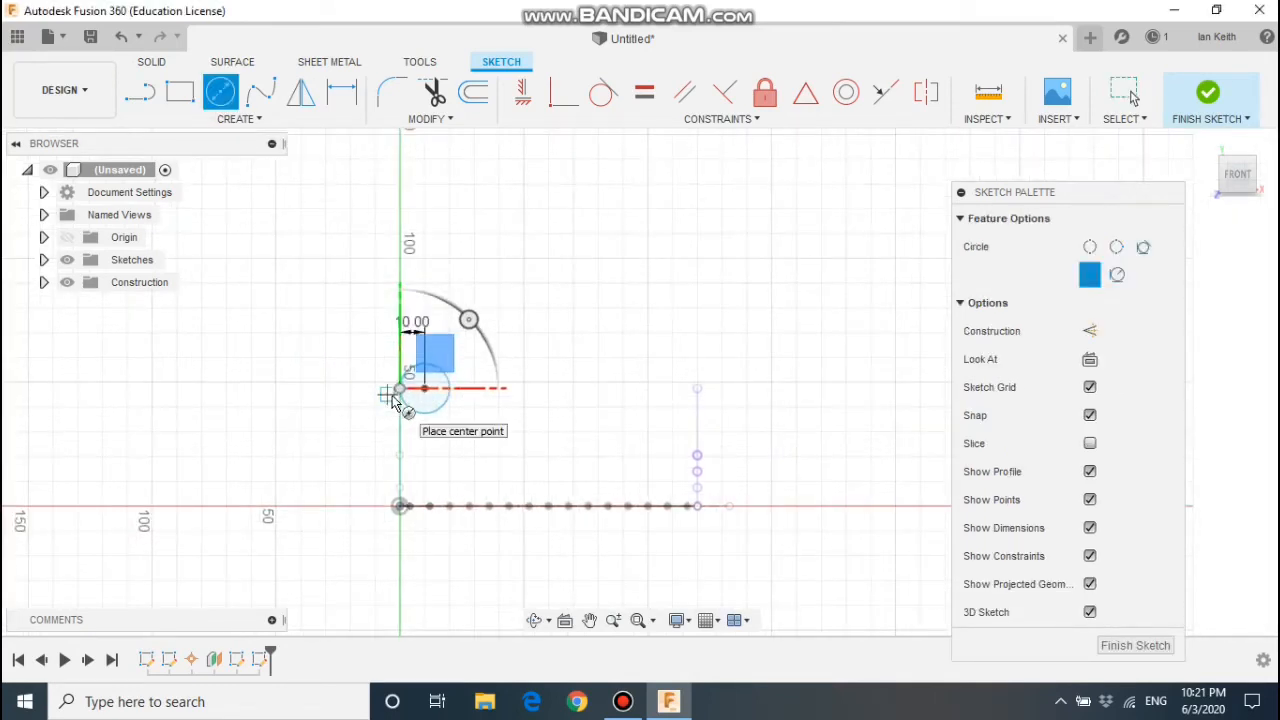
Step: Draw a 40 mm horizontal line from the circle's centre, continuing away from the first profile
key(l)
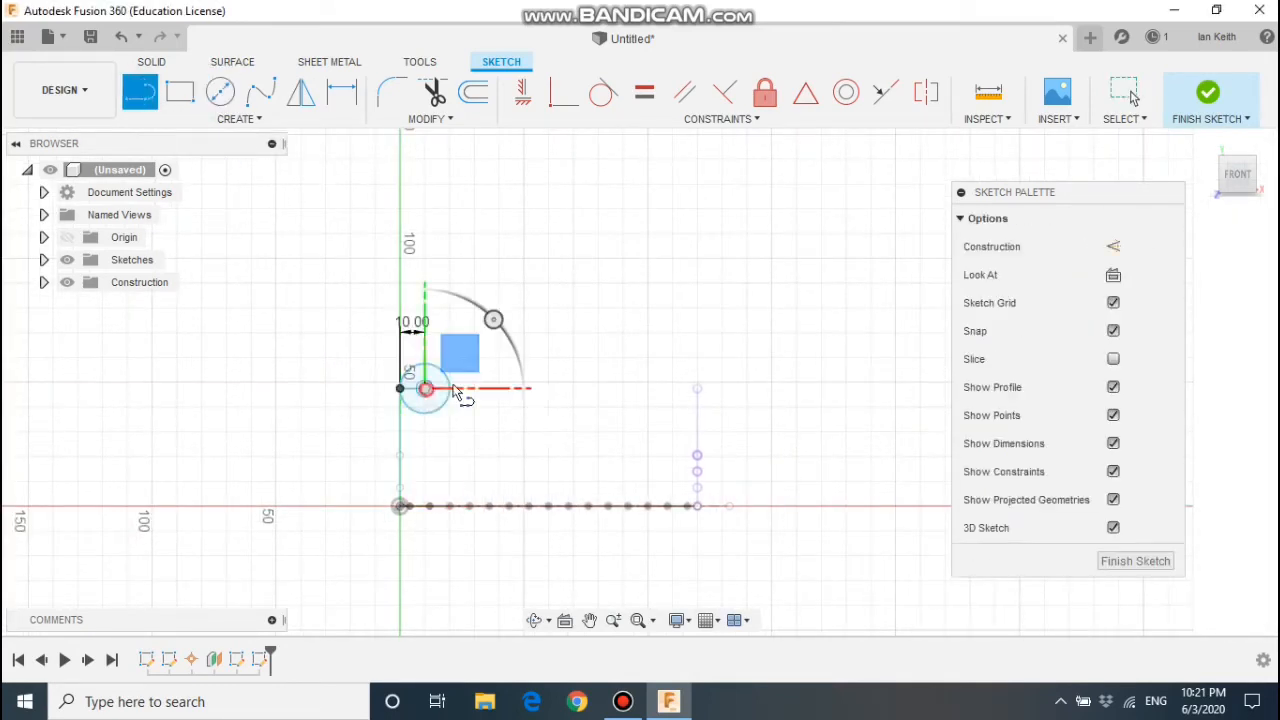
click(425, 388)
text(40)
key(Return)
key(Escape)
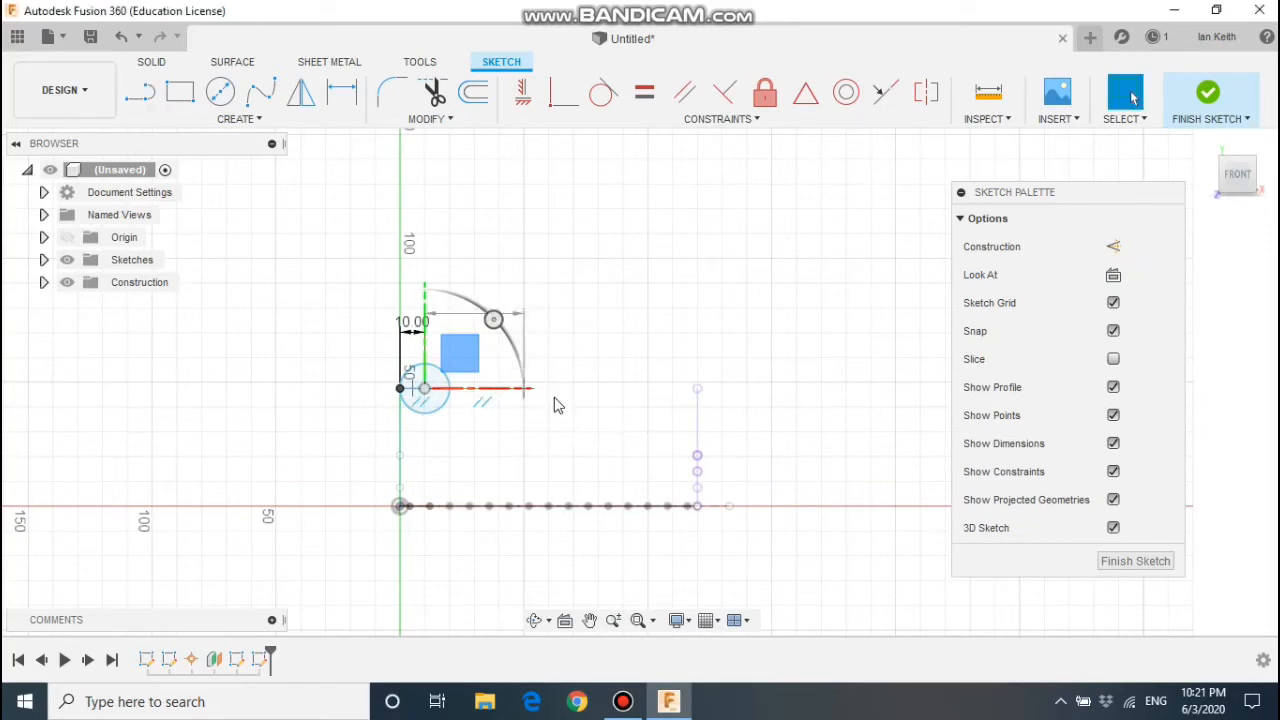
Step: Draw a 100 mm vertical line upward from the first profile's upper end
click(145, 100)
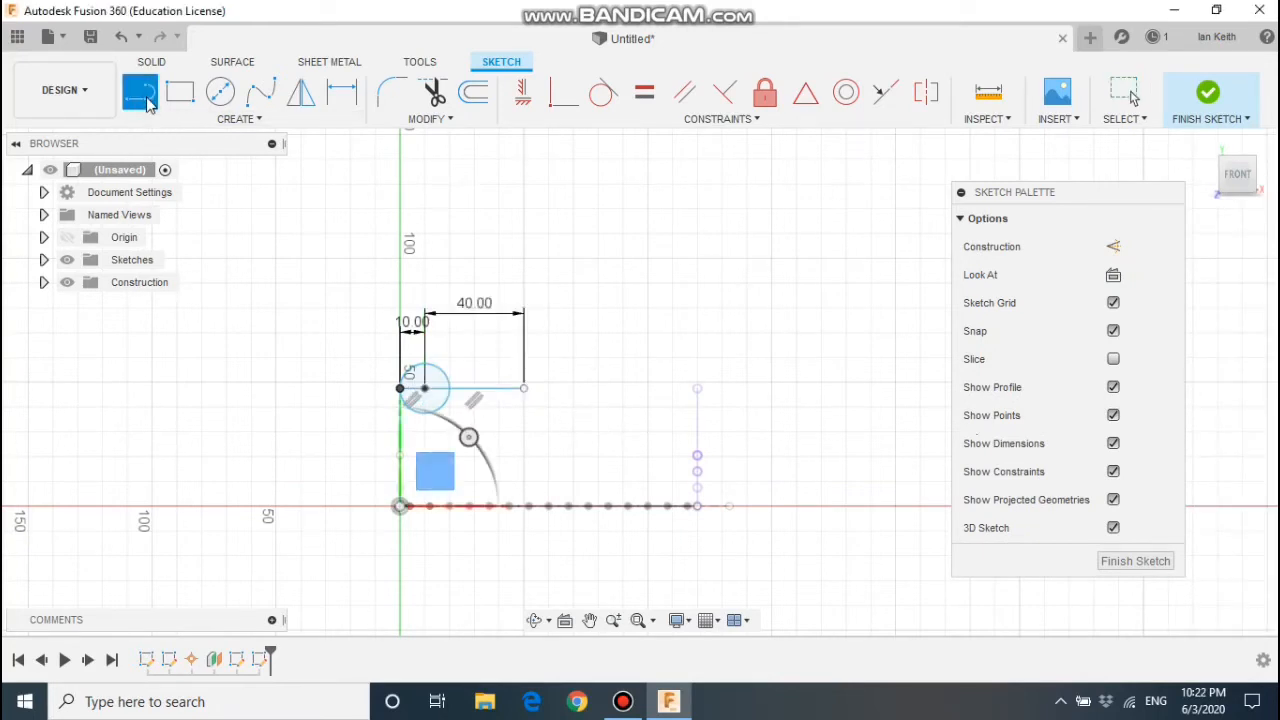
click(400, 389)
text(100)
key(Return)
key(Escape)
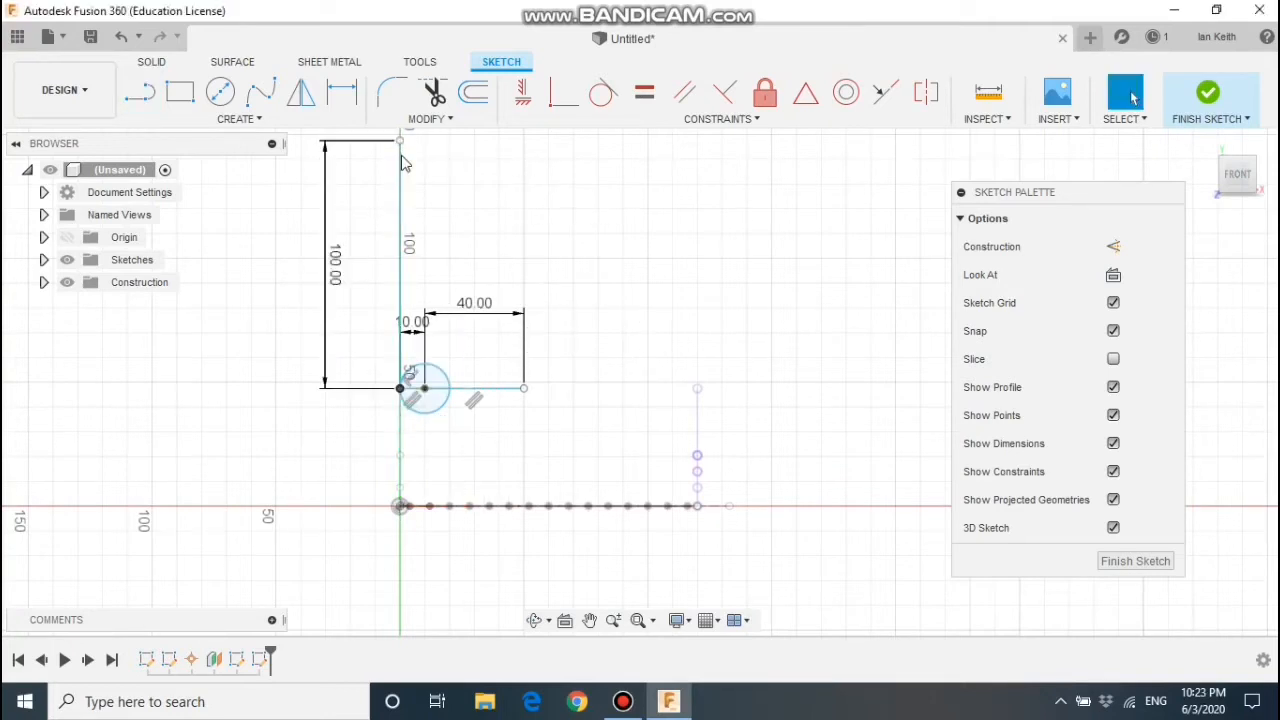
Step: Draw a horizontal line about 86 mm long from the upper end of the 100 mm line toward the second profile
key(l)
click(400, 140)
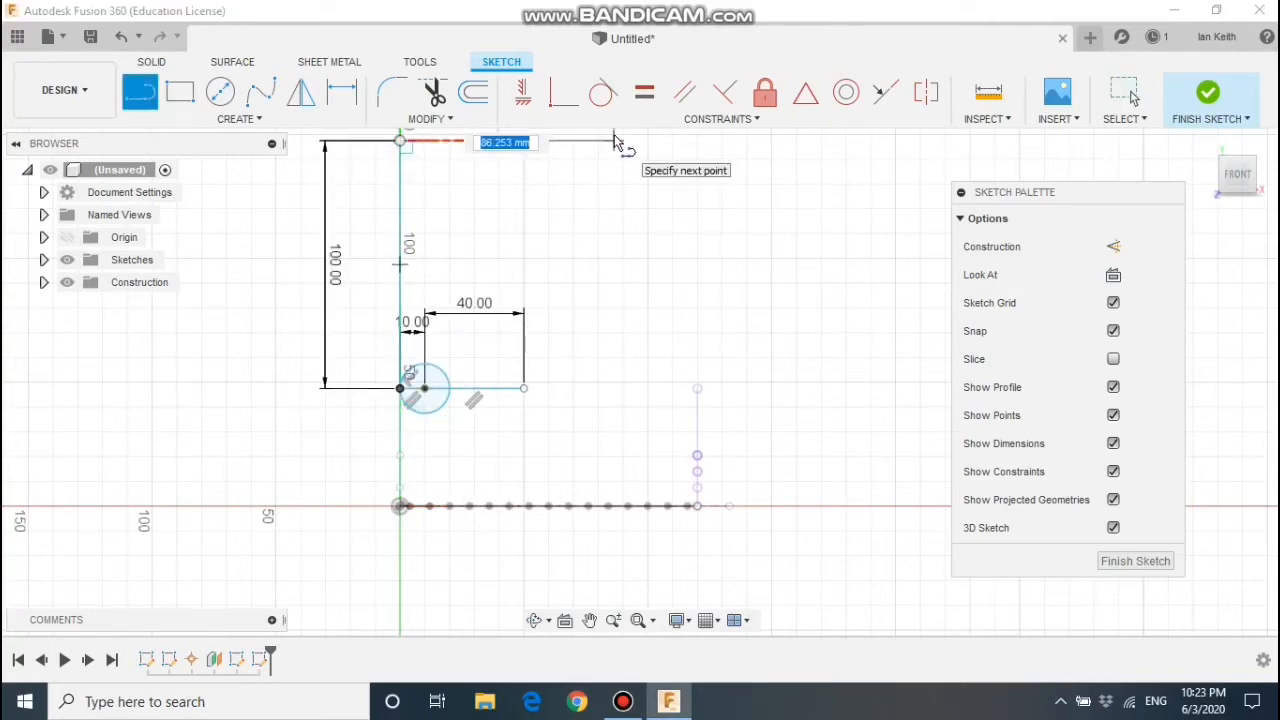
click(614, 140)
key(Escape)
Step: Draw a vertical line from the free end of the 40 mm line up to the upper horizontal line
key(l)
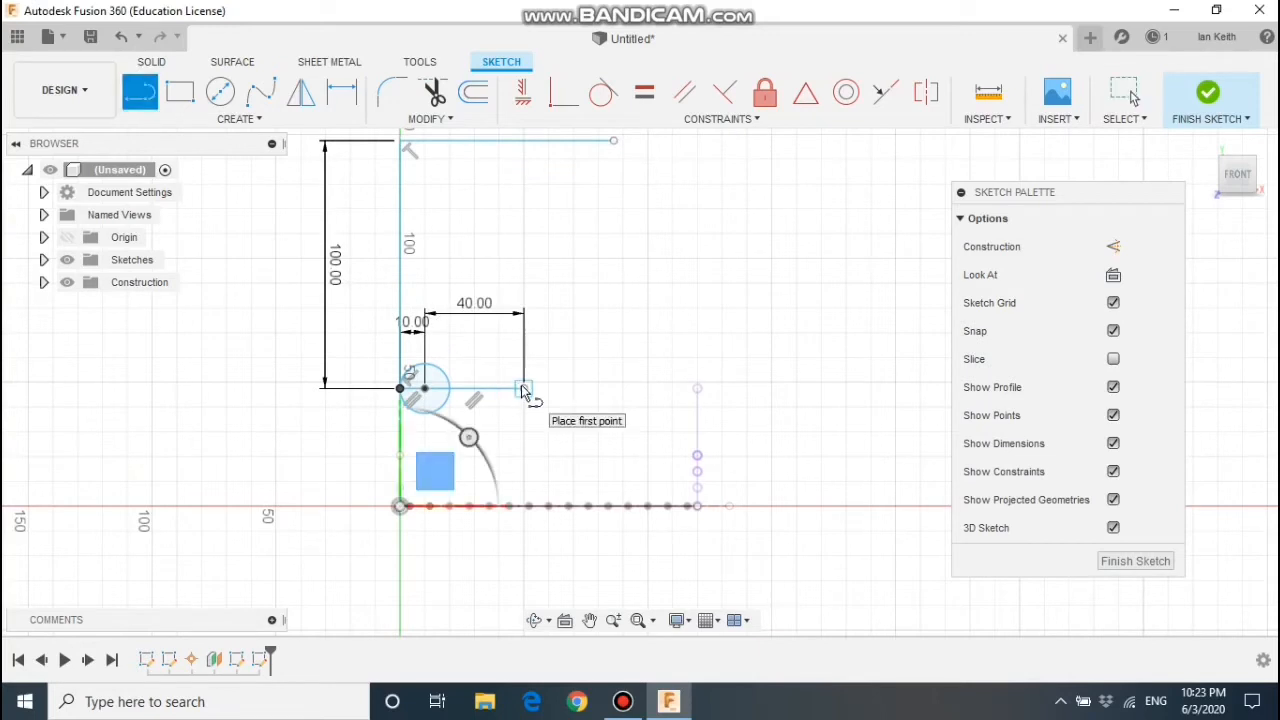
click(523, 389)
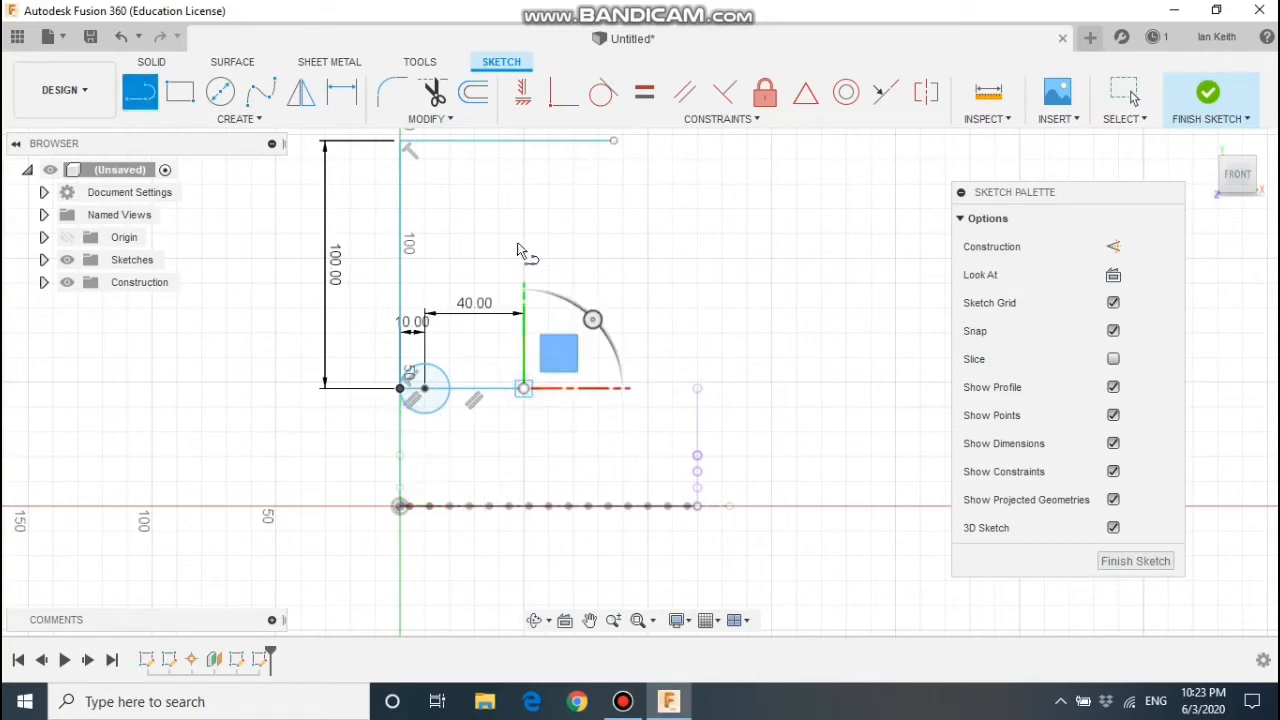
click(523, 140)
Step: Draw a 10 mm diameter circle centred where the new vertical line meets the upper horizontal line
middle_drag(563, 190, 640, 328)
scroll(607, 288, up, 5)
click(220, 92)
click(593, 276)
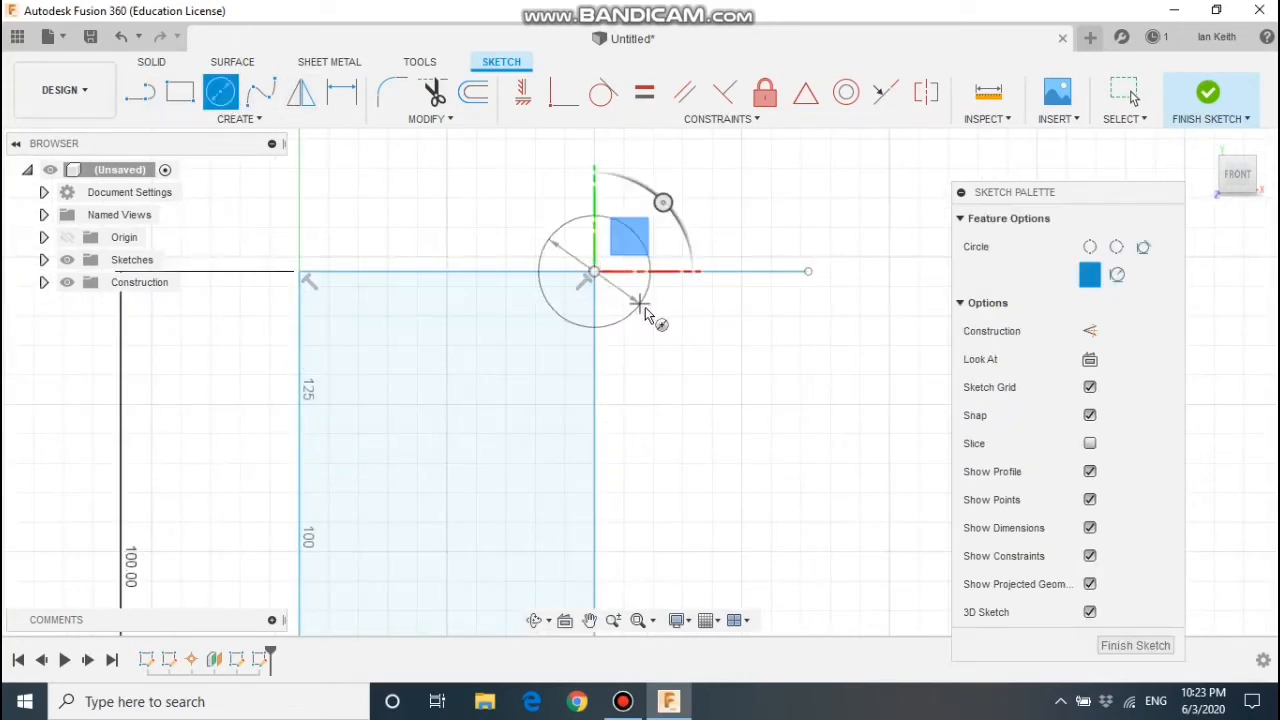
text(10)
key(Return)
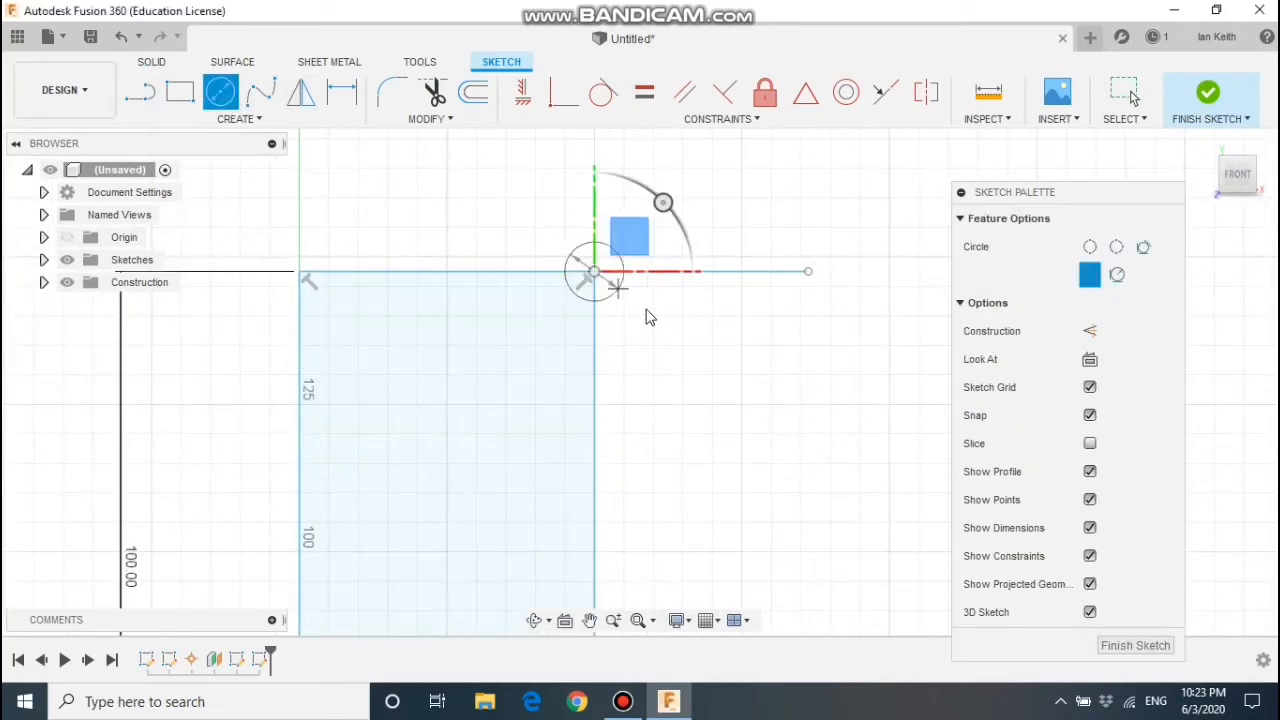
key(Escape)
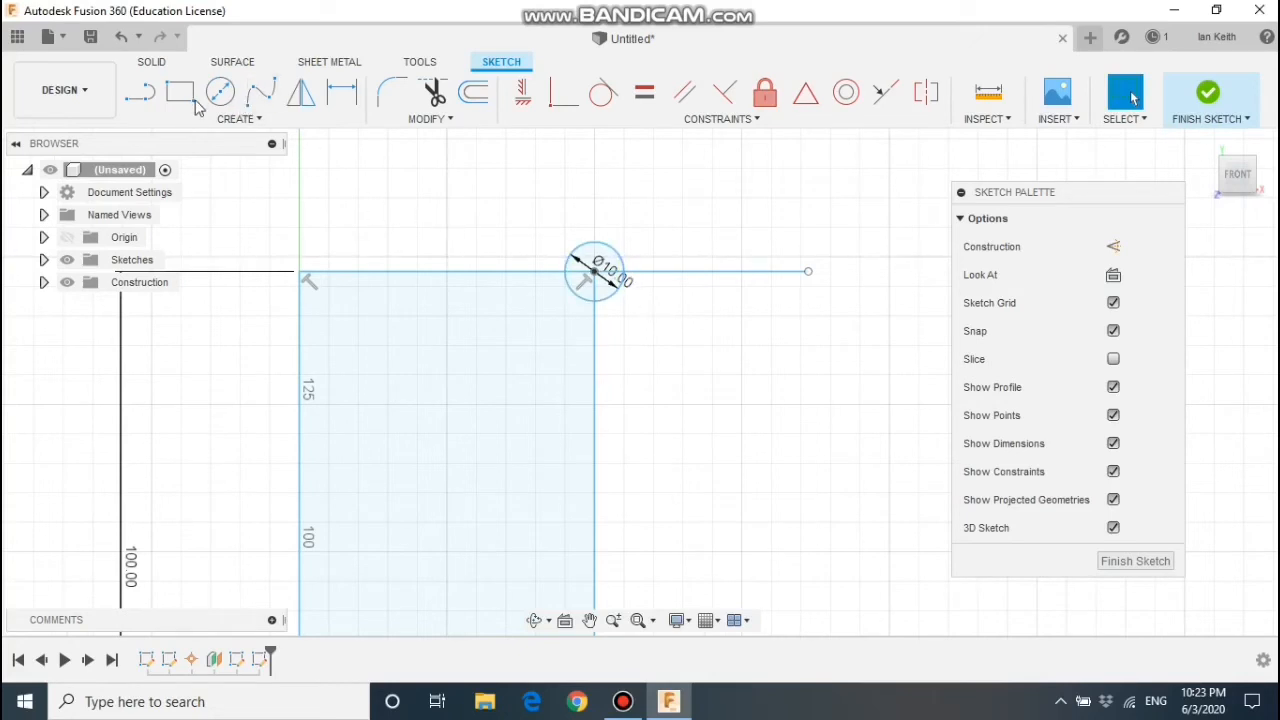
Step: Draw a 200 mm vertical line upward from the upper end of the 100 mm line
key(l)
click(300, 272)
middle_drag(425, 198, 531, 530)
text(200)
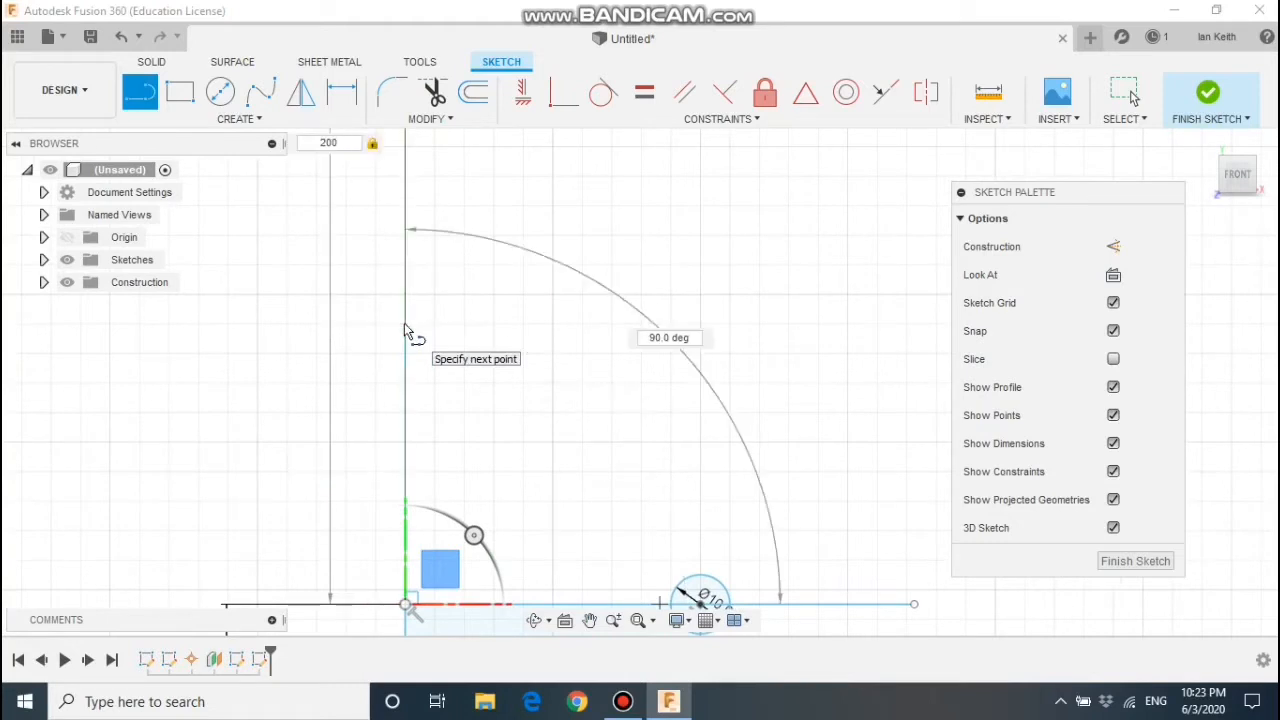
key(Return)
key(Escape)
Step: Draw a horizontal line from the upper end of the 200 mm line toward the second profile's side
scroll(404, 323, down, 4)
middle_drag(455, 328, 417, 523)
key(l)
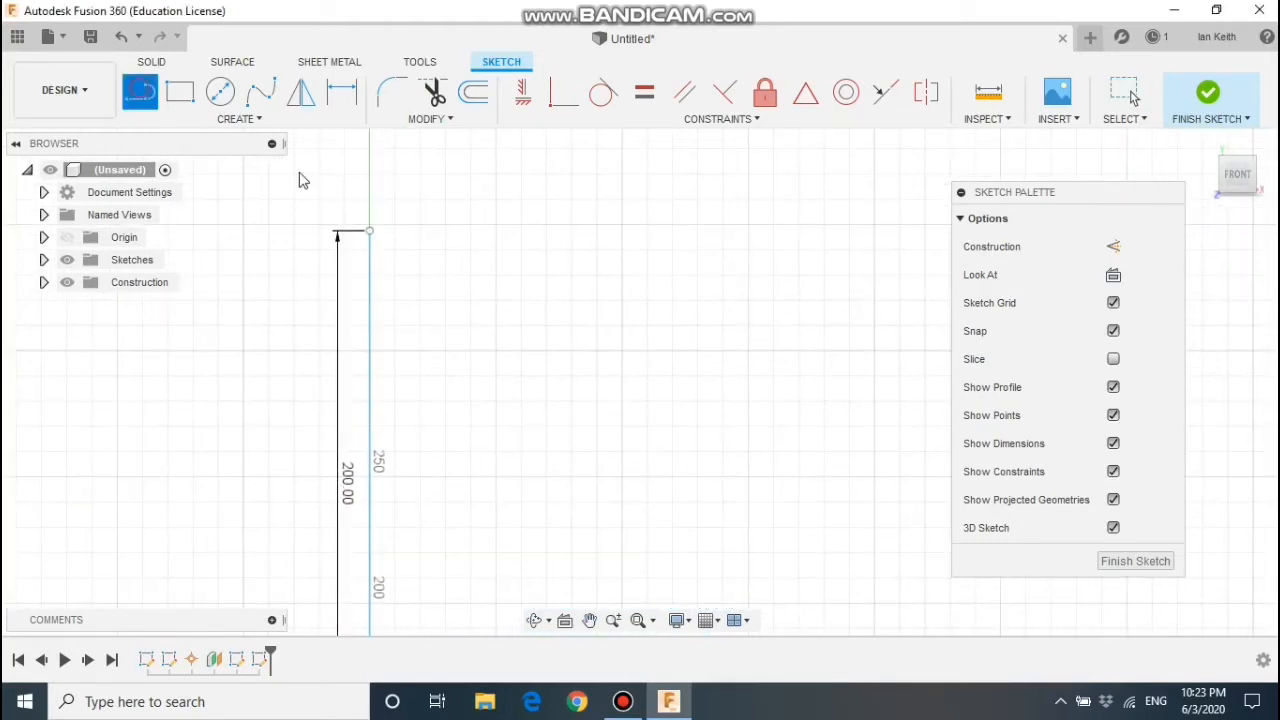
click(370, 232)
click(554, 232)
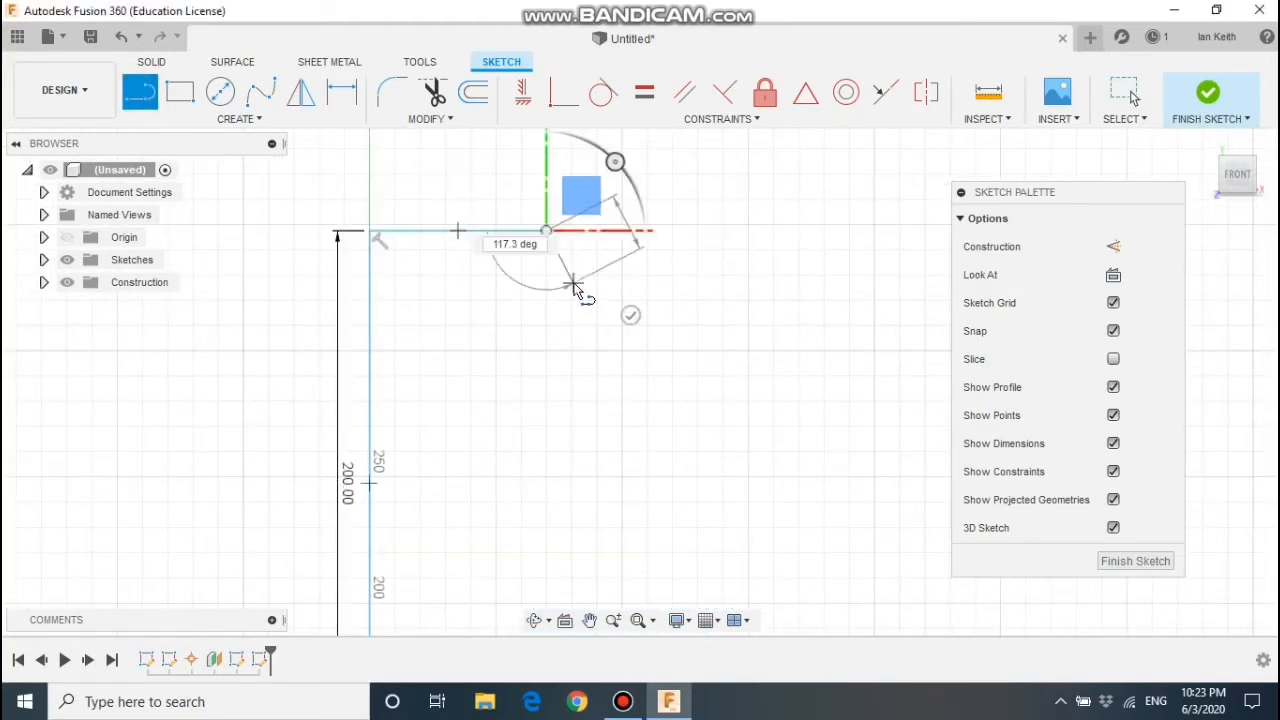
Step: Draw a slanted line from the side of the lower circle up to the outer side of the 10 mm circle
key(Escape)
scroll(568, 364, down, 4)
middle_drag(520, 542, 515, 105)
scroll(497, 464, up, 6)
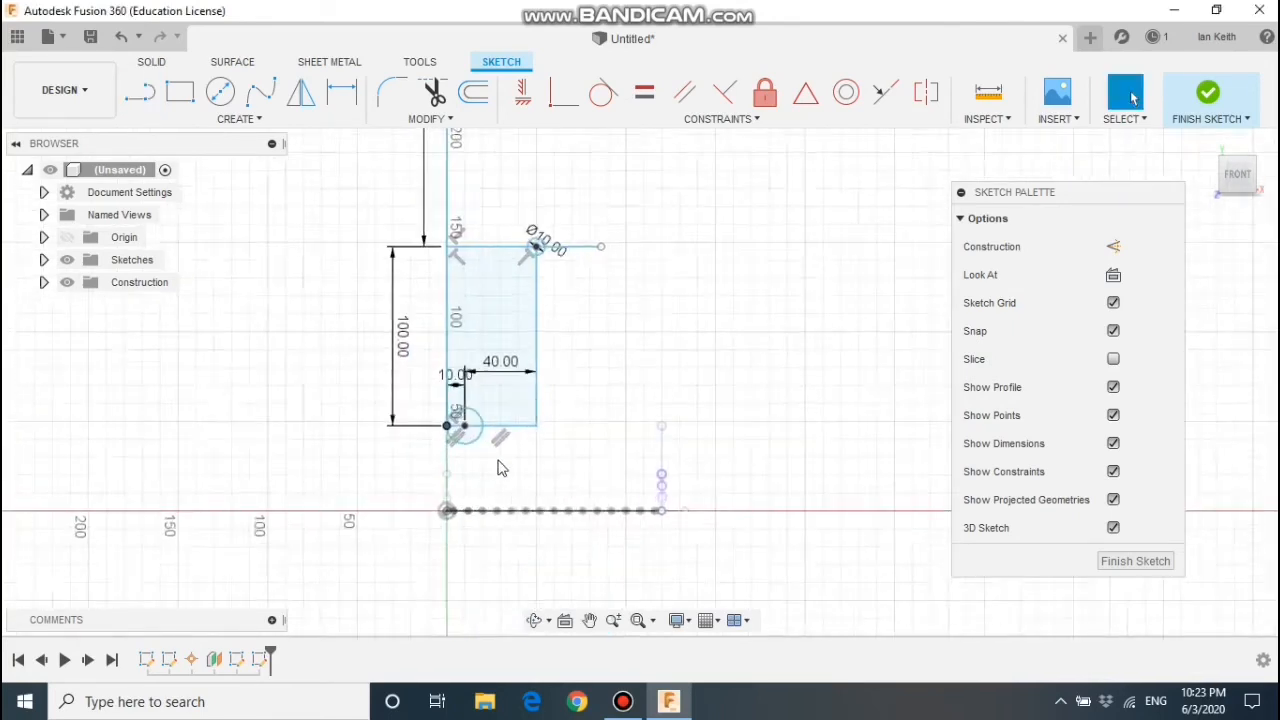
middle_drag(515, 401, 517, 443)
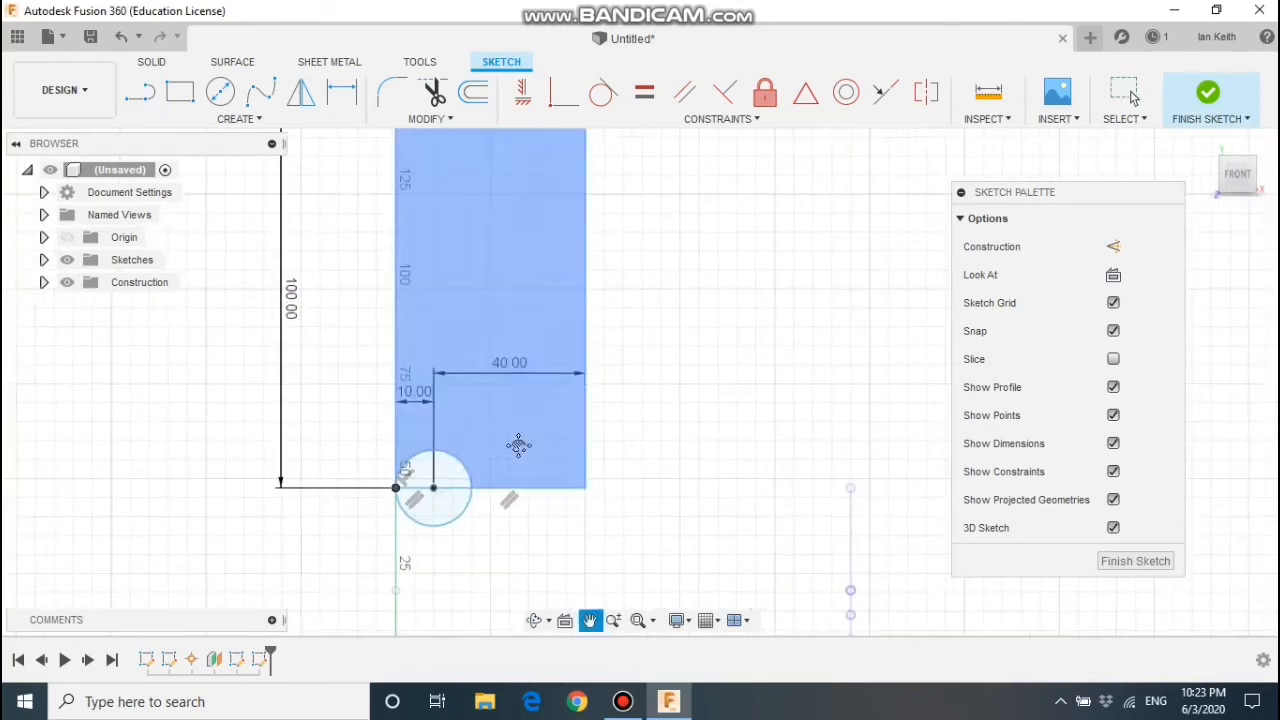
key(l)
click(408, 461)
middle_drag(646, 190, 616, 303)
click(570, 234)
key(Escape)
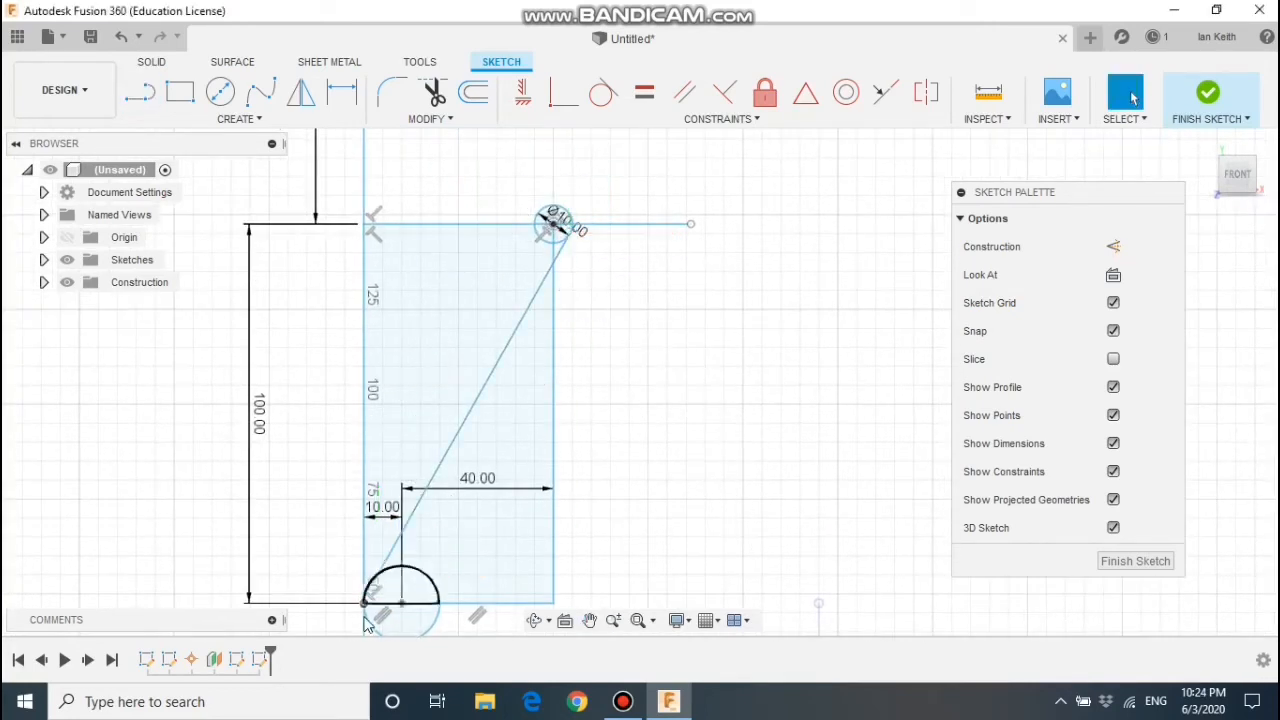
Step: Apply tangent constraints between the slanted line and the circles at its lower and upper ends
scroll(383, 596, up, 3)
click(604, 92)
click(402, 518)
click(398, 521)
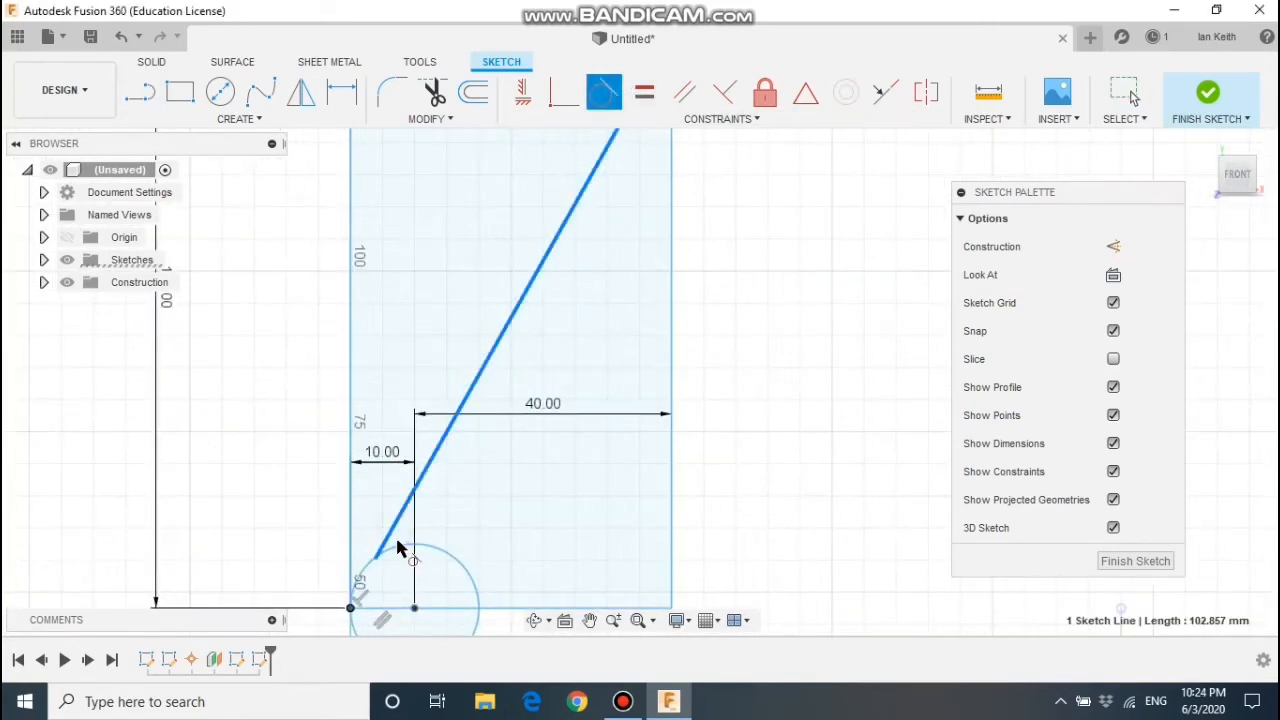
click(398, 551)
scroll(586, 194, down, 3)
scroll(586, 214, up, 6)
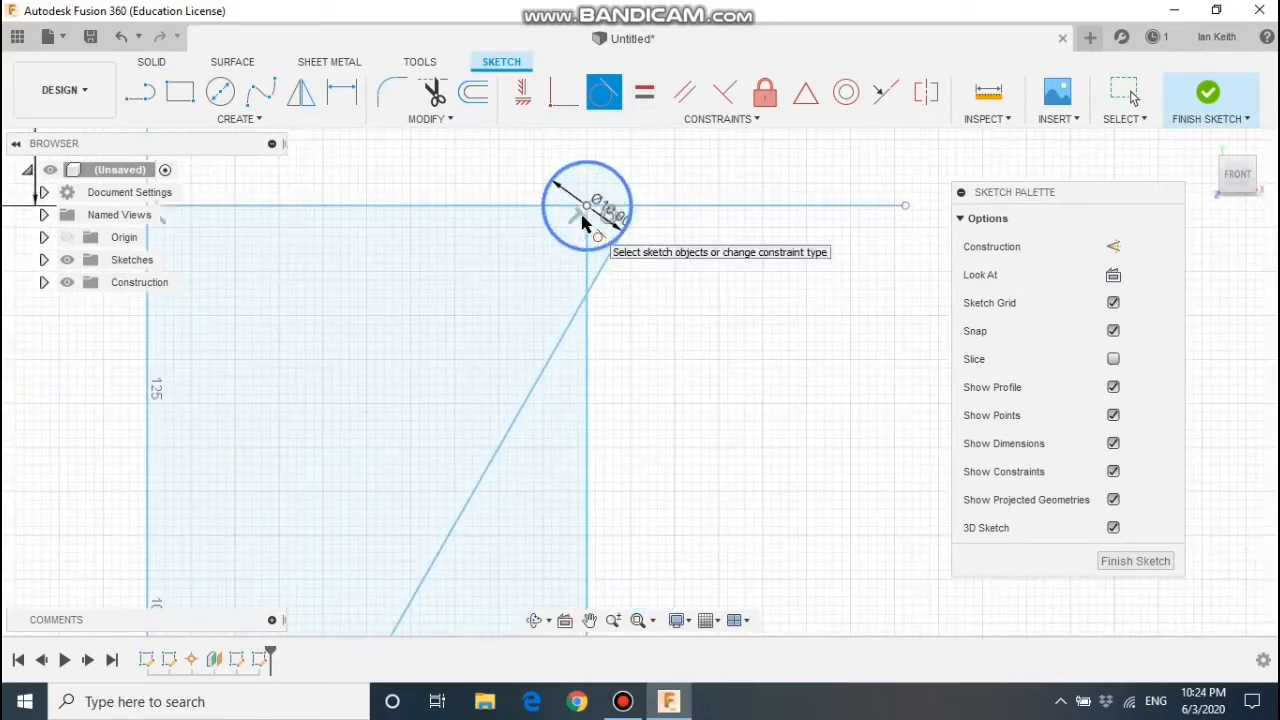
click(604, 273)
click(624, 292)
scroll(742, 377, down, 6)
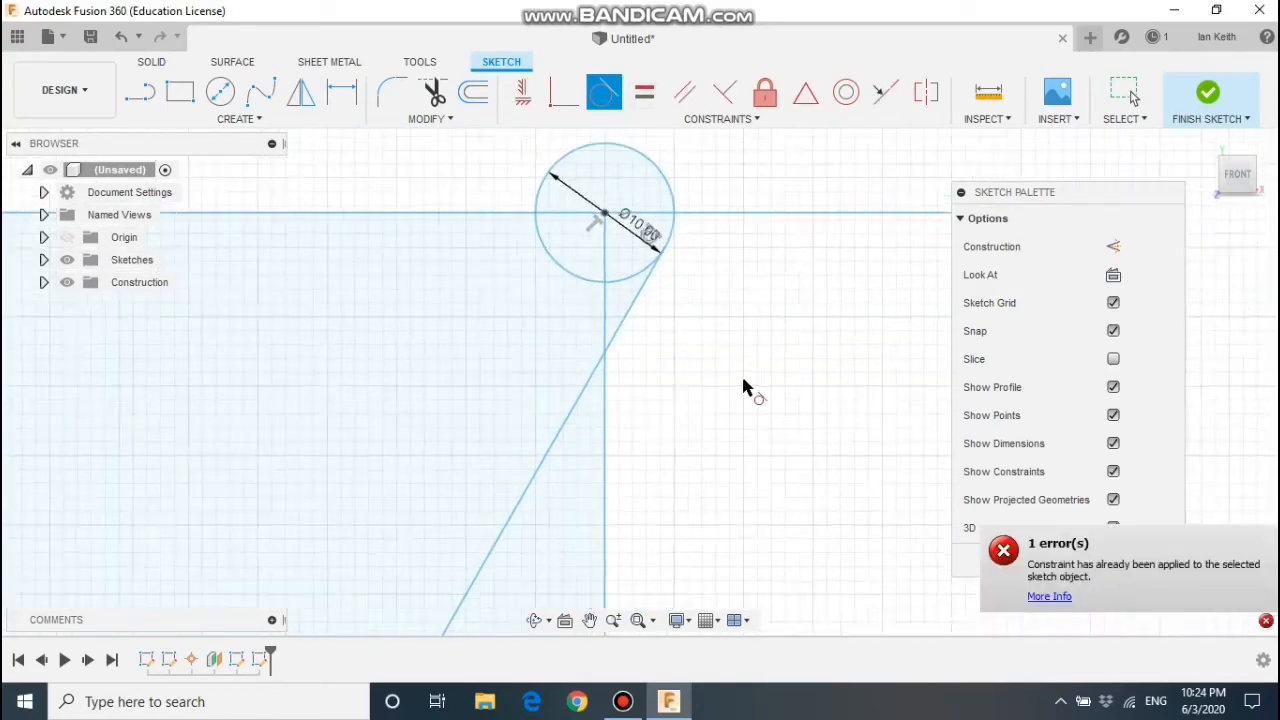
Step: Draw a 200 mm vertical line from the outer quadrant of the 10 mm circle up to the topmost horizontal line
mouse_move(686, 486)
middle_down()
mouse_move(569, 500)
mouse_move(501, 608)
middle_up()
middle_drag(430, 194, 430, 249)
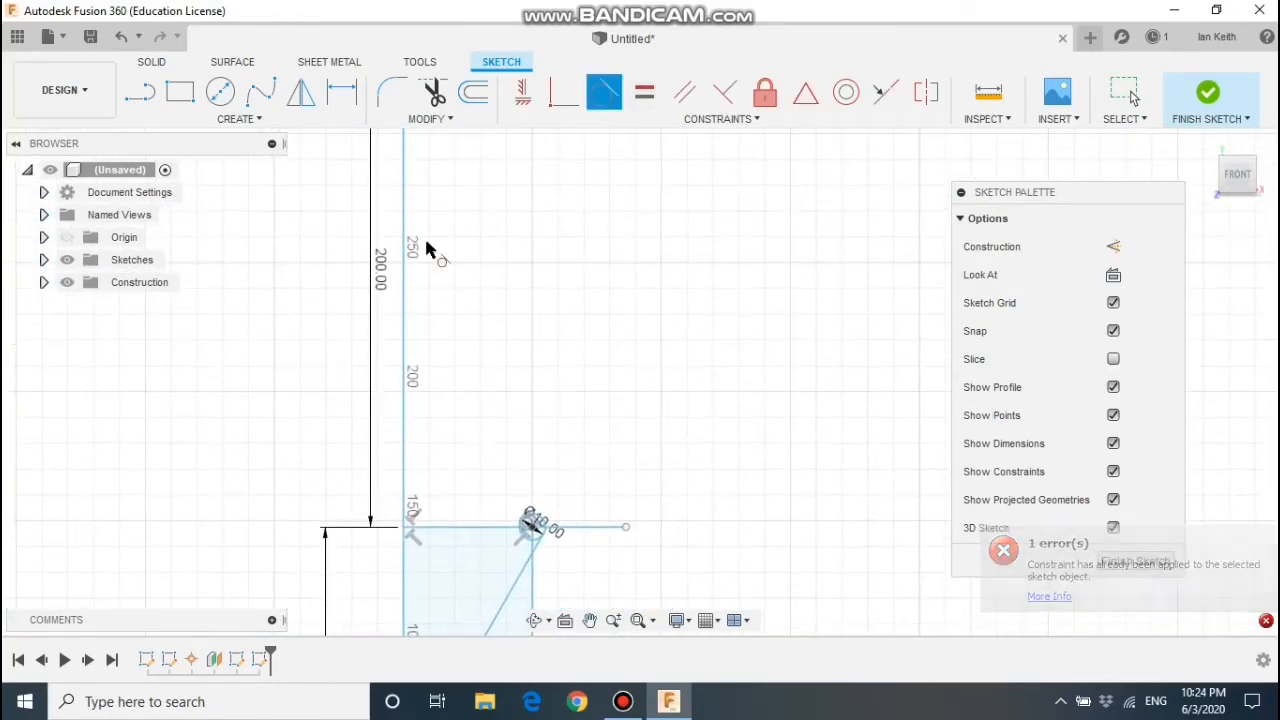
click(140, 92)
scroll(531, 527, up, 5)
click(536, 517)
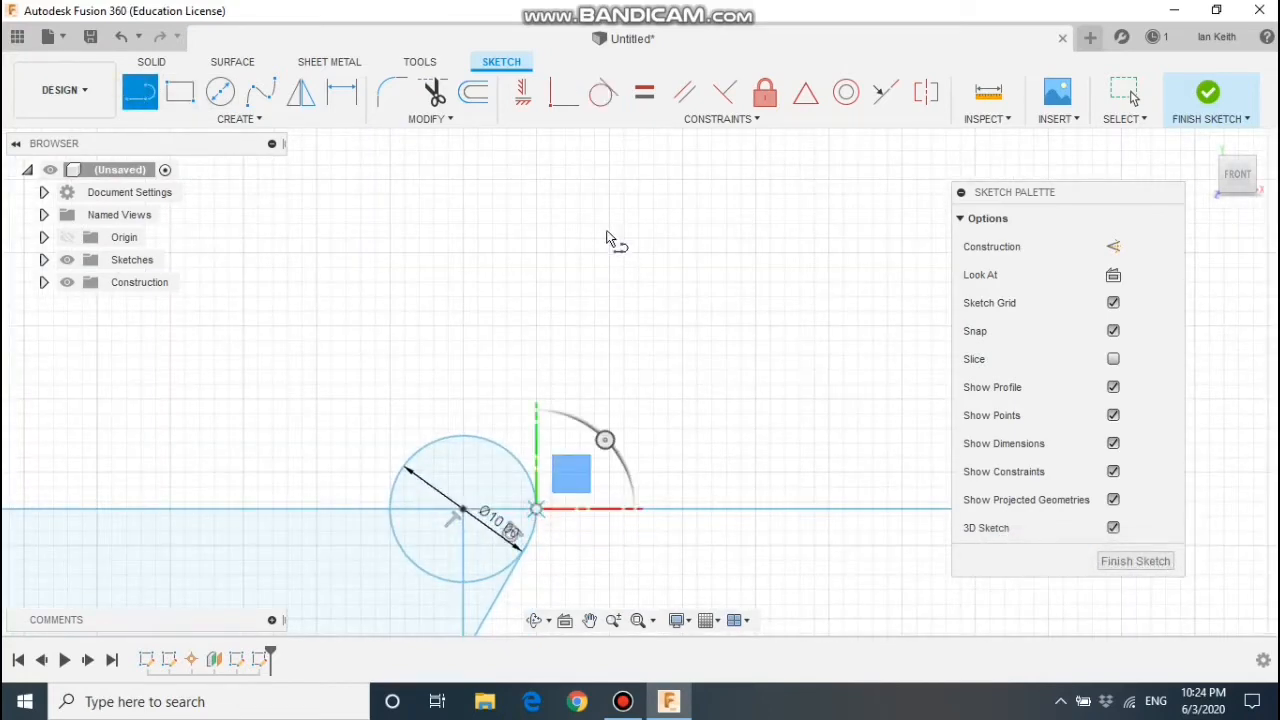
scroll(585, 230, down, 3)
scroll(556, 200, down, 1)
mouse_move(556, 192)
middle_down()
mouse_move(562, 583)
mouse_move(568, 296)
middle_up()
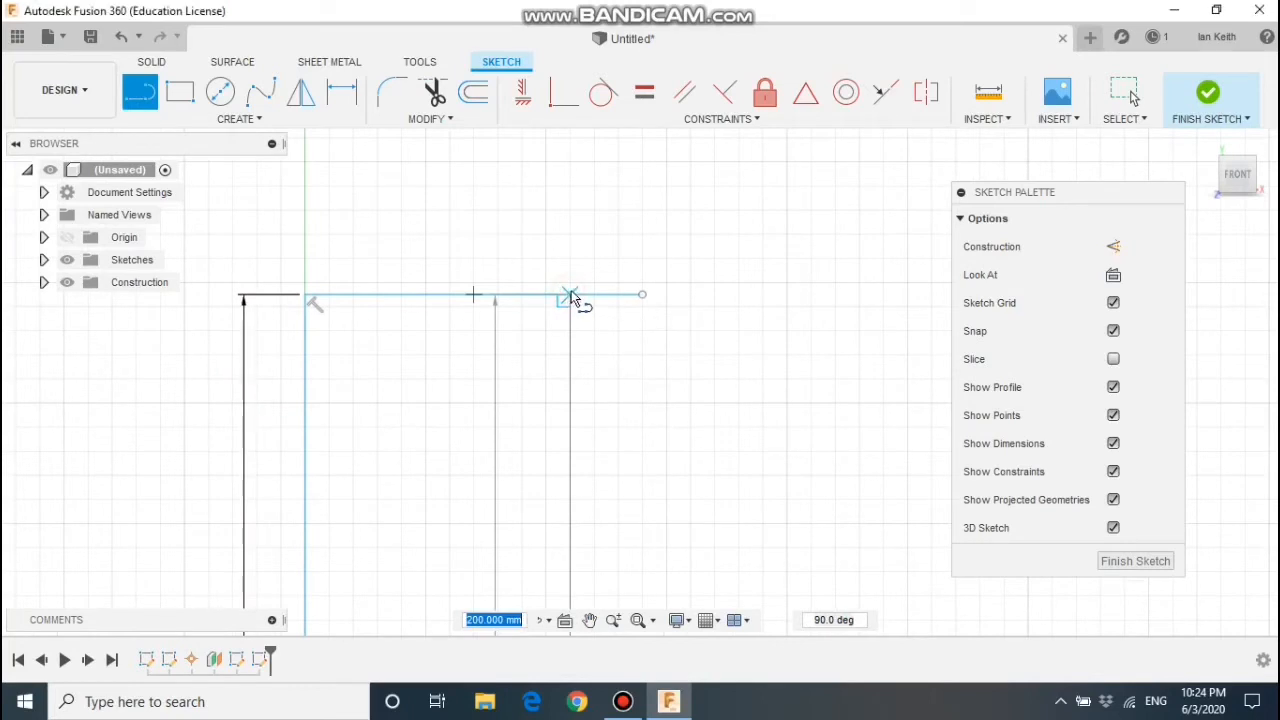
click(571, 294)
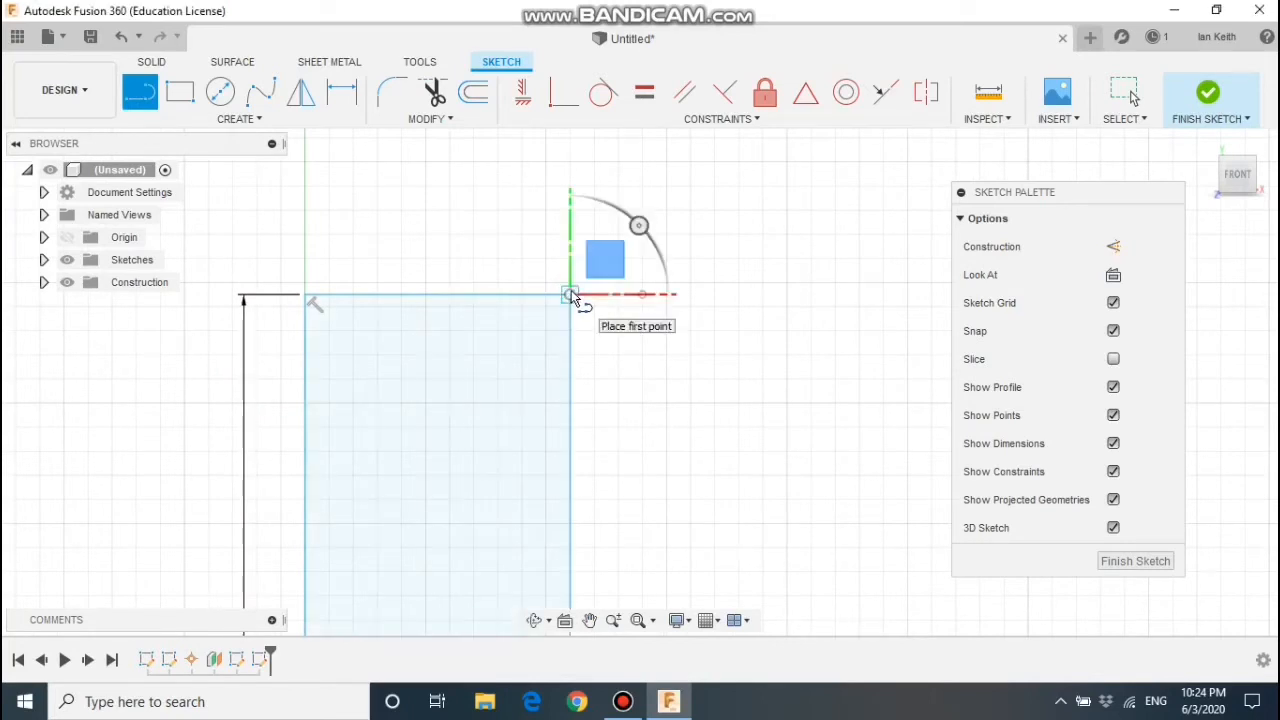
key(Escape)
Step: Draw a 5 mm horizontal line outward from the upper end of the new vertical line
click(137, 91)
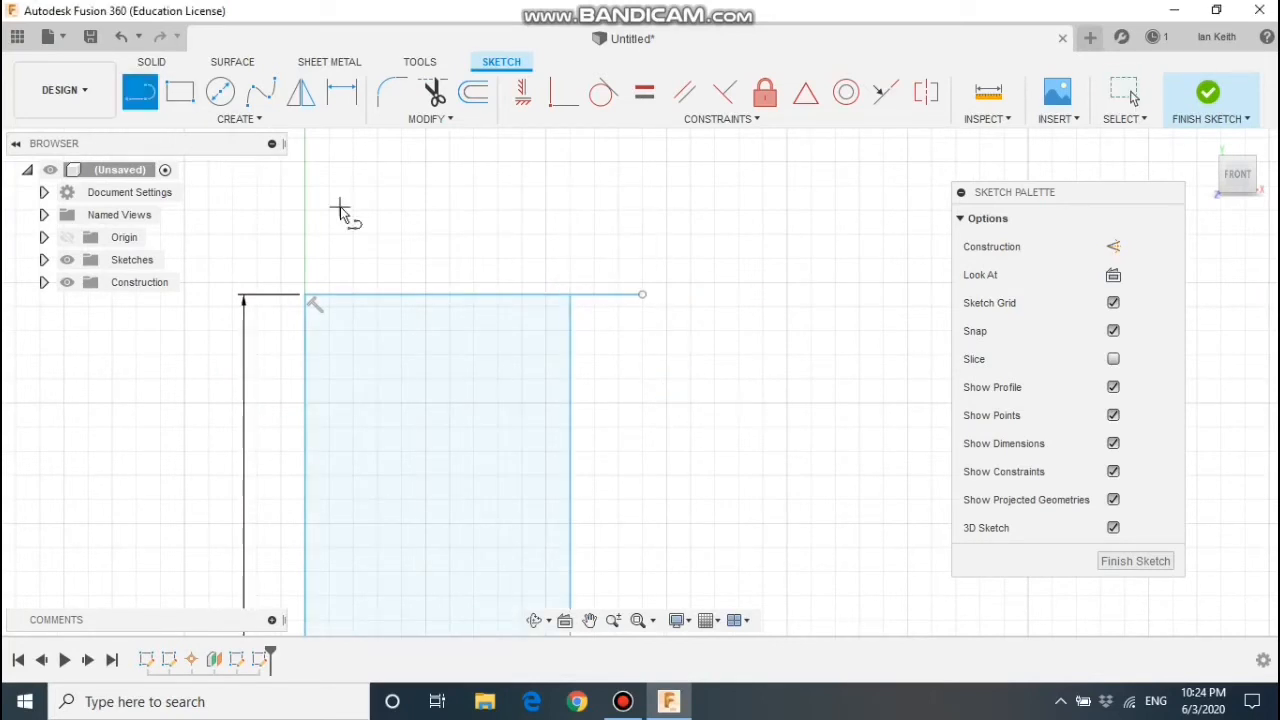
click(571, 295)
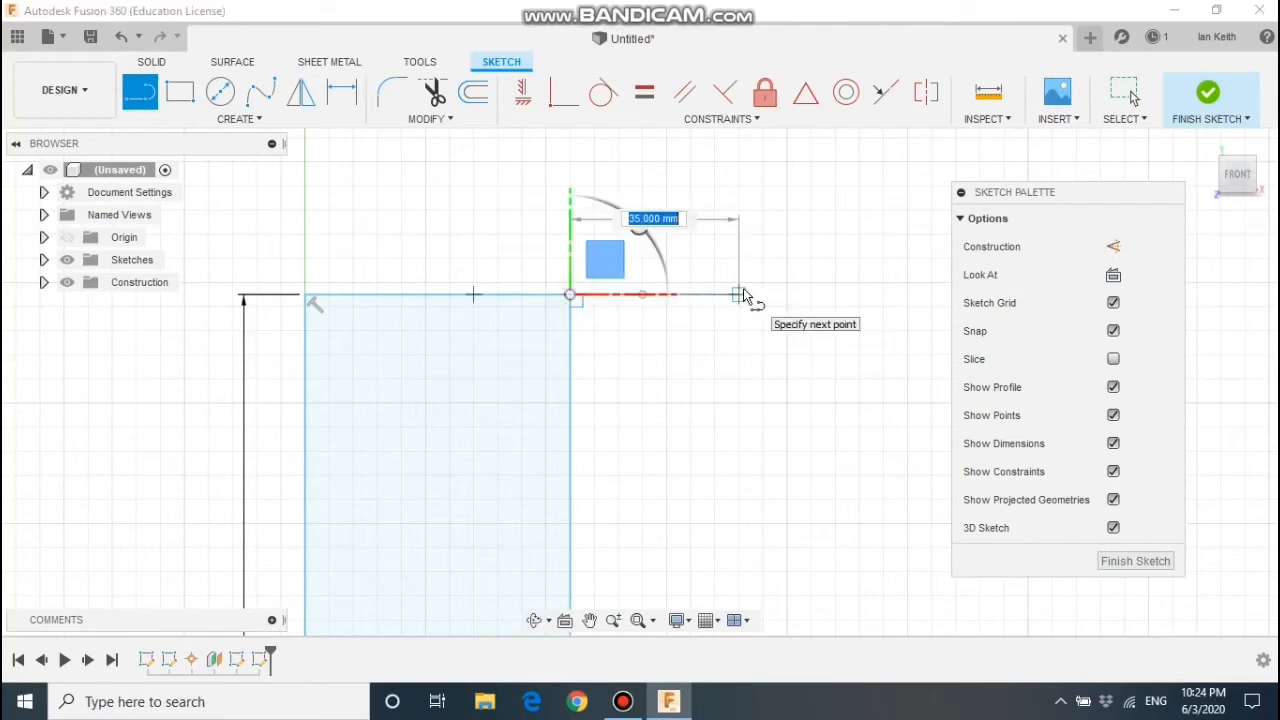
text(5)
key(Return)
key(Escape)
Step: Draw a 10 mm diameter circle centred on the free end of the 5 mm line
key(c)
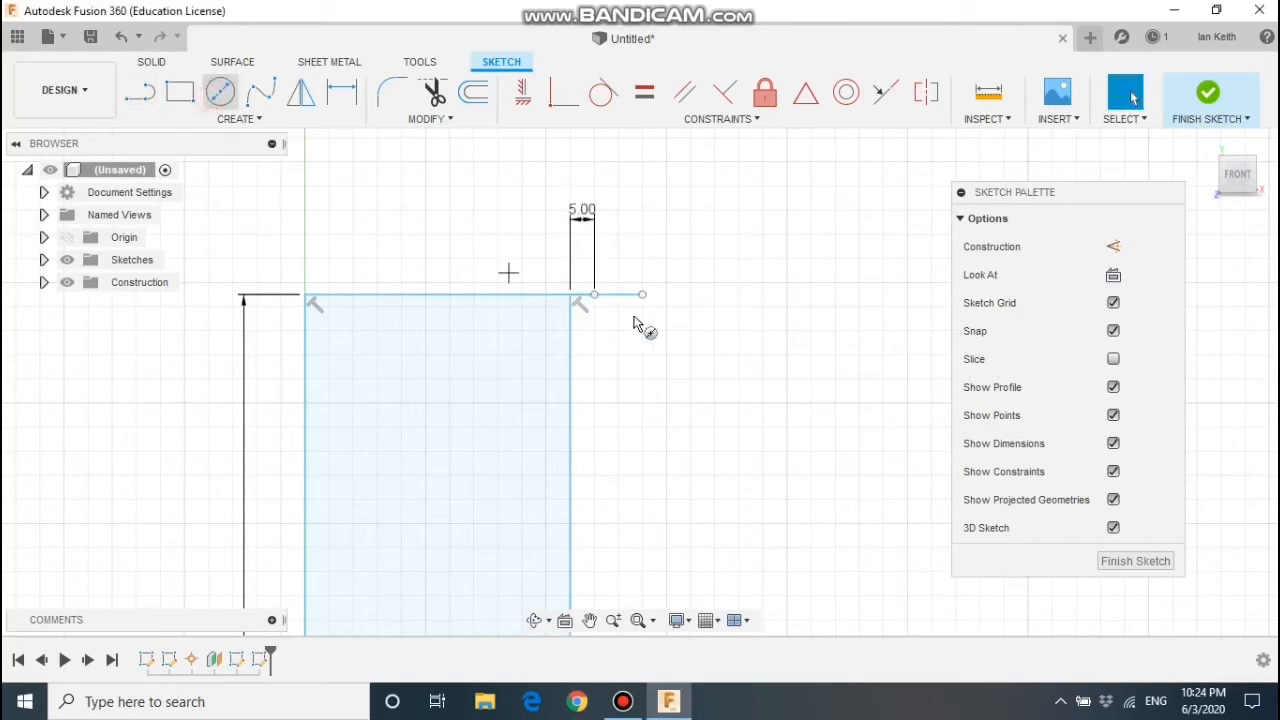
click(594, 294)
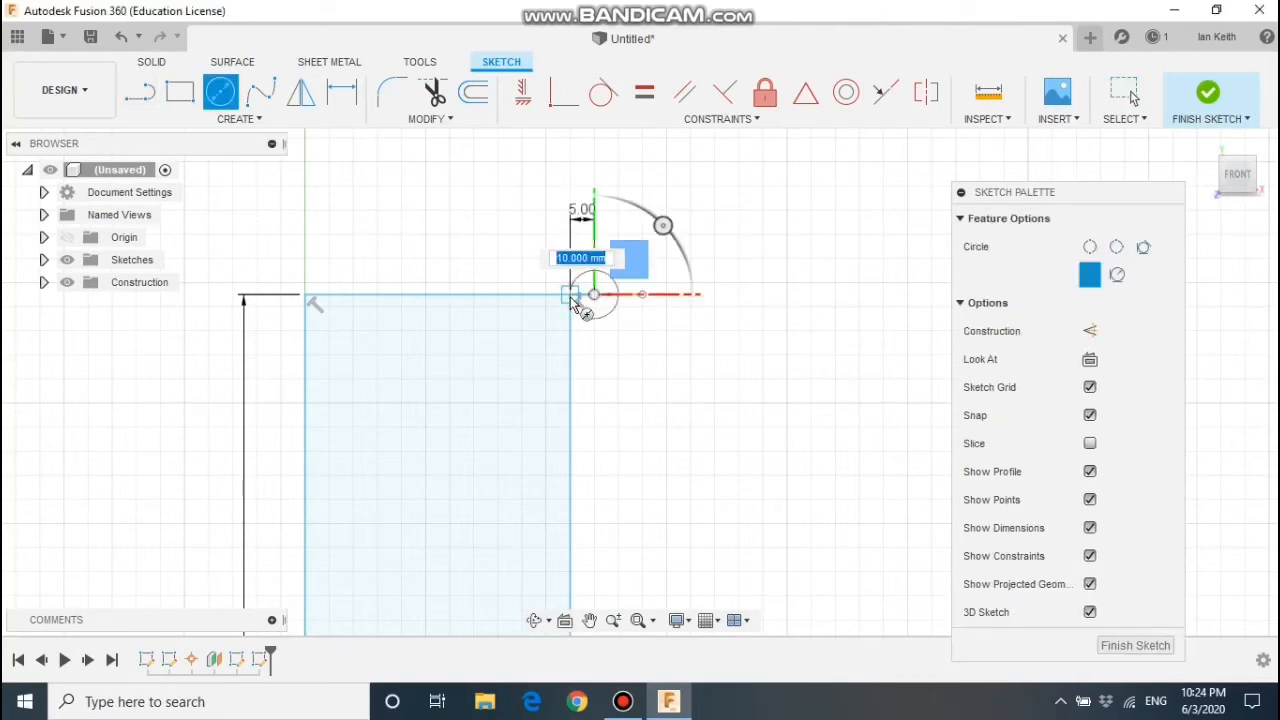
key(Return)
key(Escape)
Step: Draw a vertical line about 26 mm long upward from the top circle's centre and trim that circle to a quarter arc
key(l)
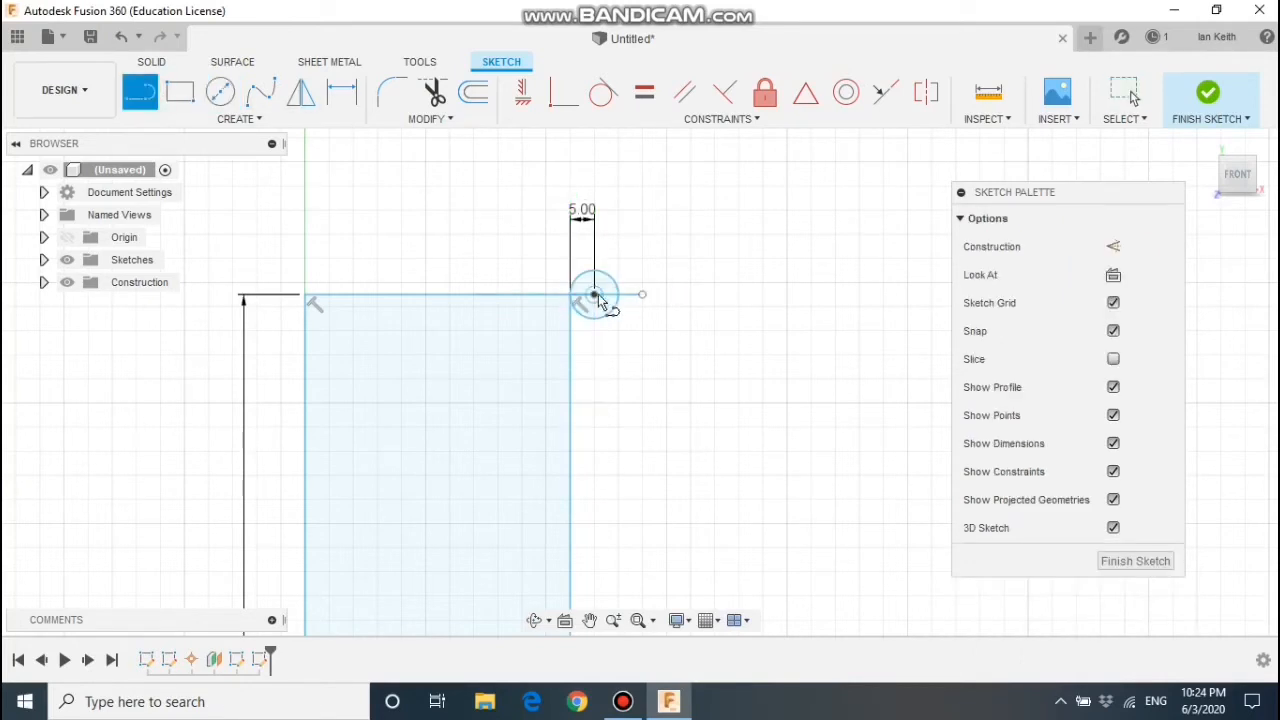
key(Escape)
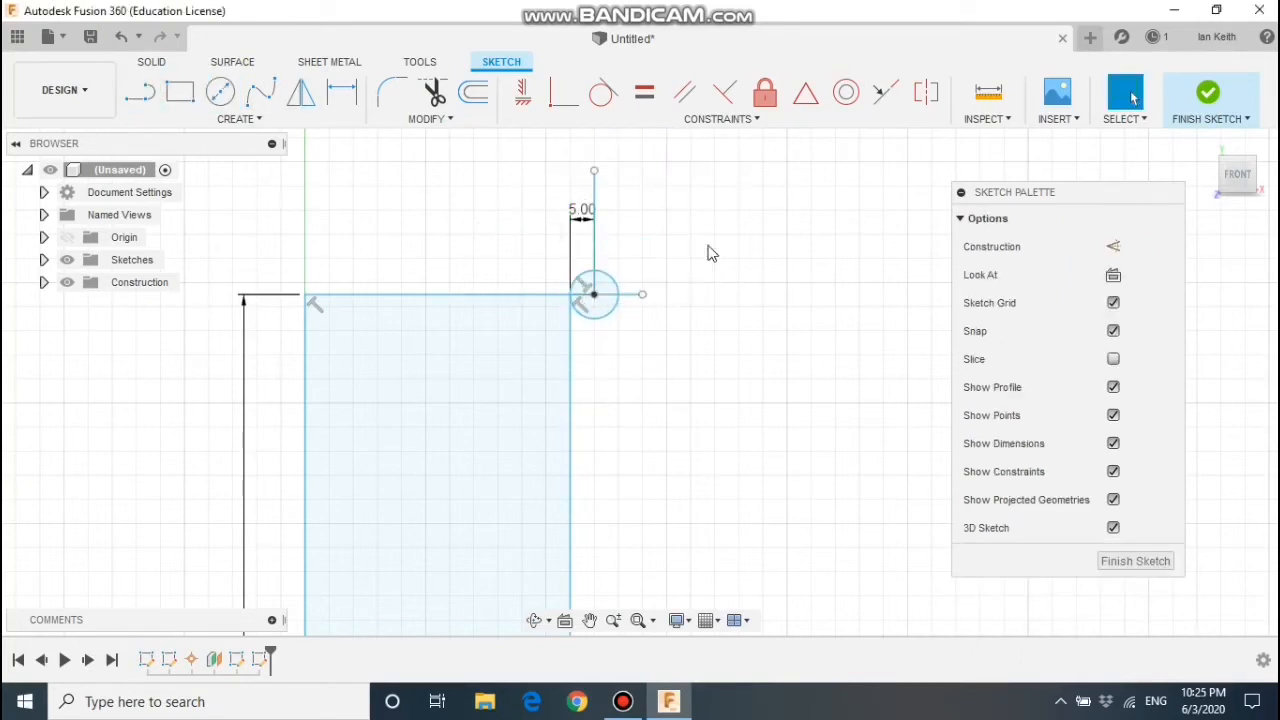
click(434, 92)
click(605, 323)
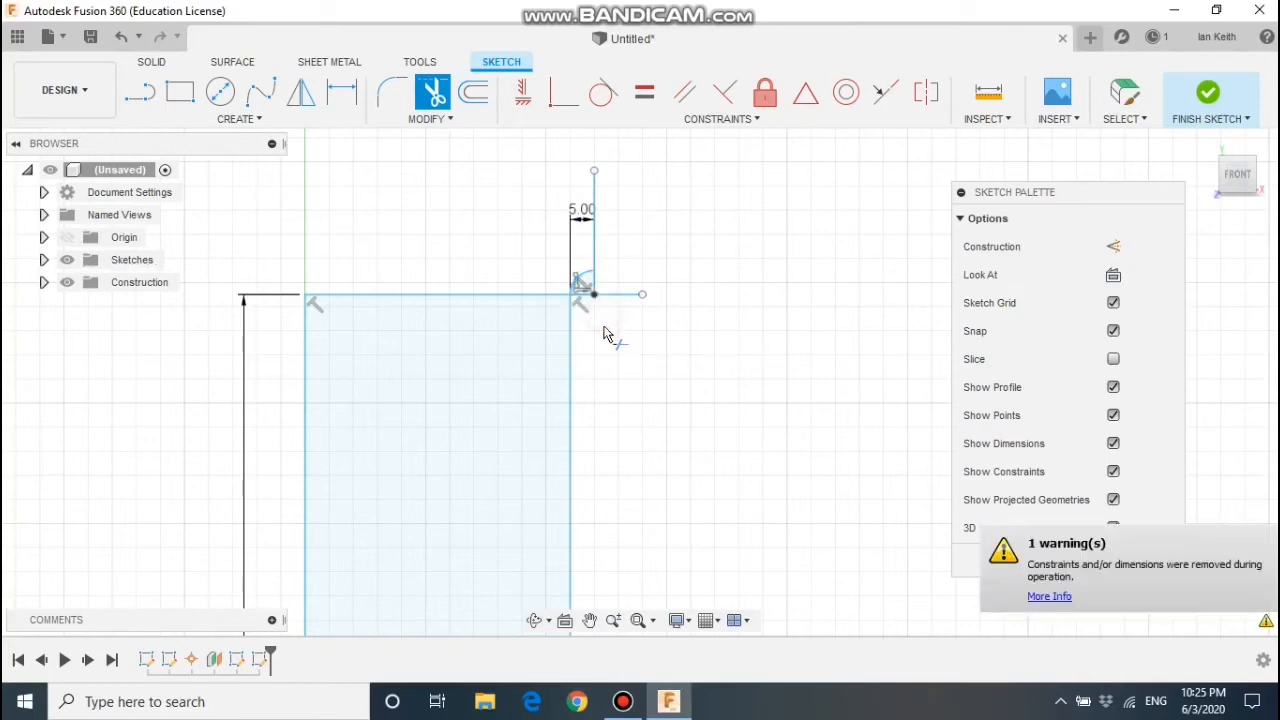
key(Escape)
Step: Convert the short vertical line at the top, the topmost horizontal line and the dimensioned 200 mm line to construction lines
click(1112, 247)
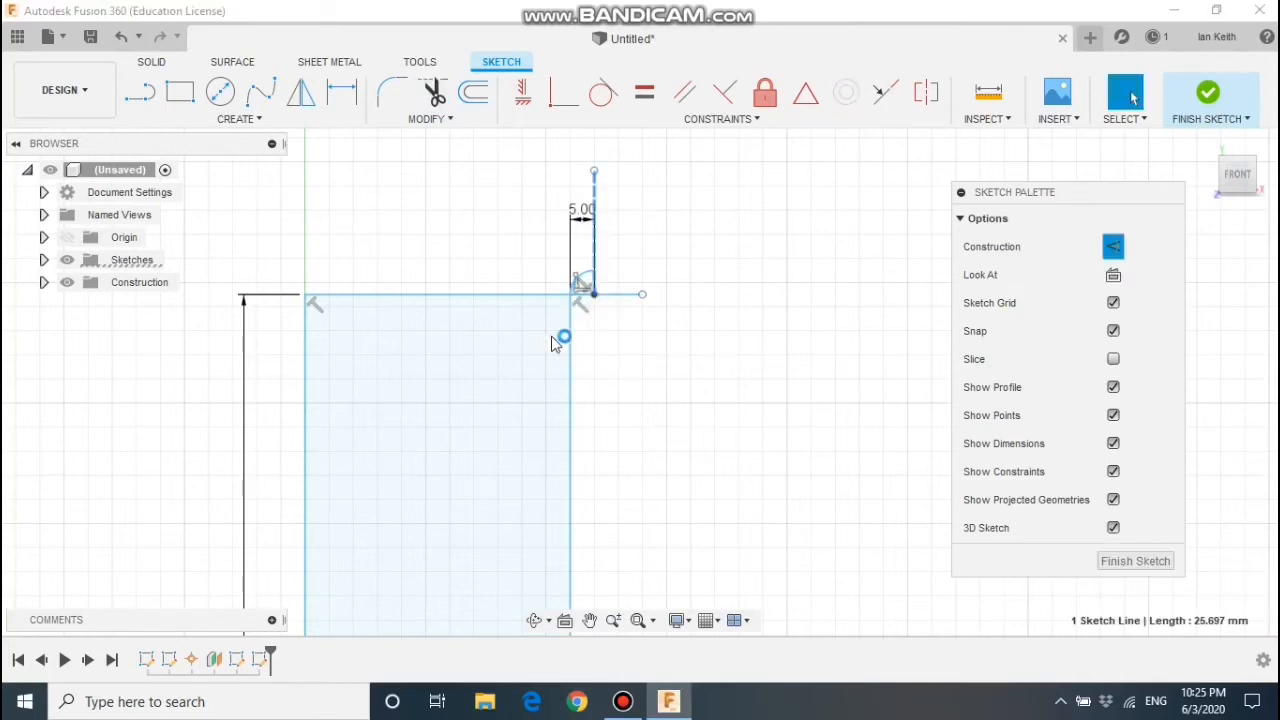
click(472, 296)
click(1114, 247)
scroll(520, 445, down, 3)
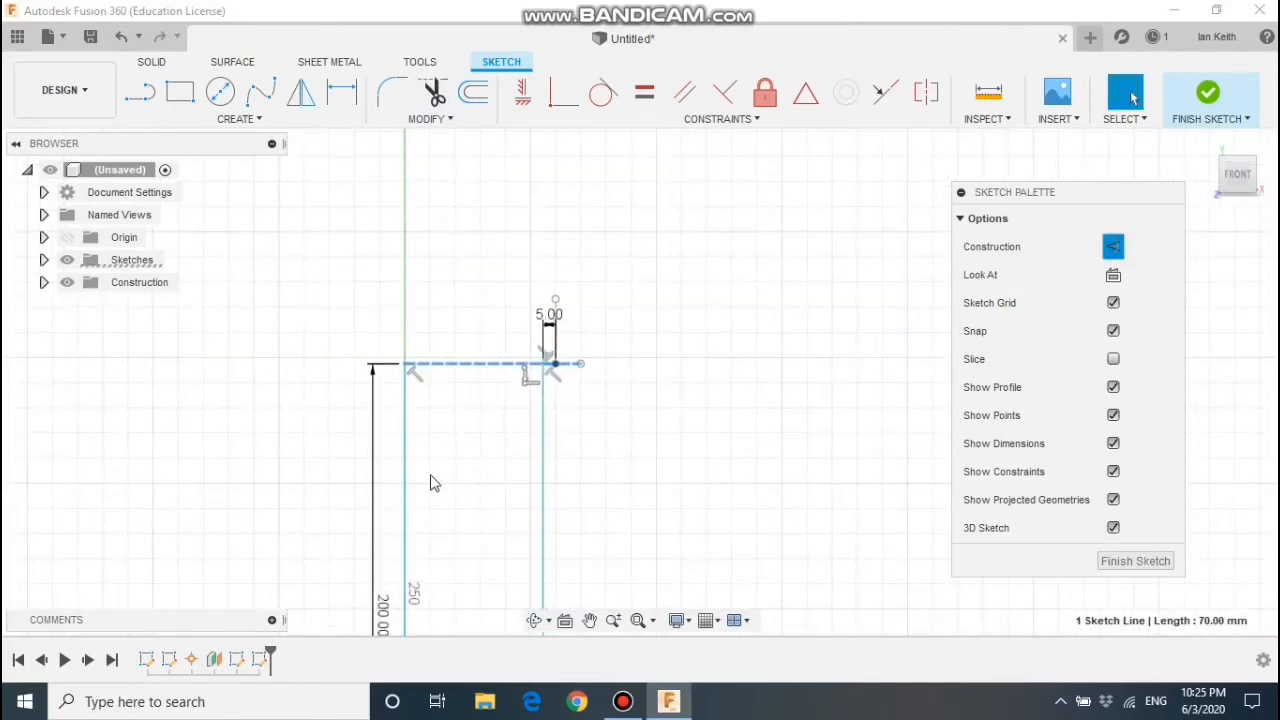
click(406, 478)
Step: Trim the middle 10 mm circle to the short arc joining the slanted line and the vertical line
middle_drag(553, 612, 590, 267)
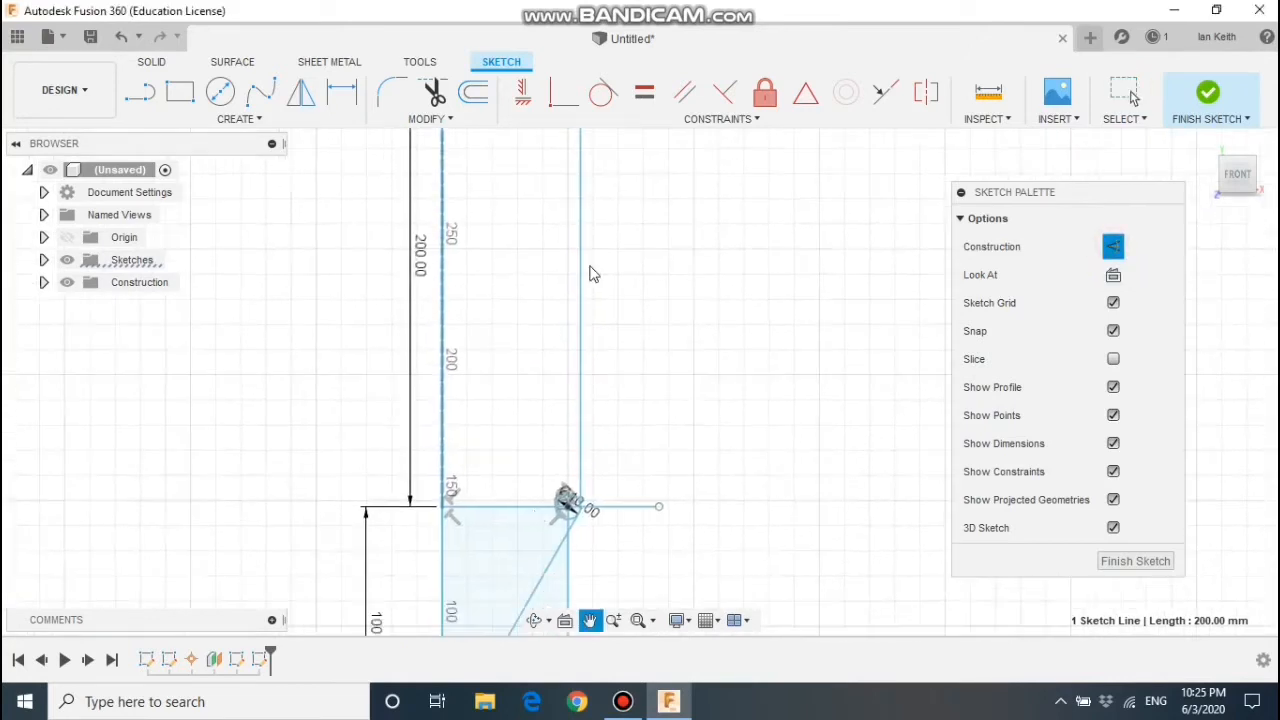
scroll(541, 531, up, 4)
click(434, 93)
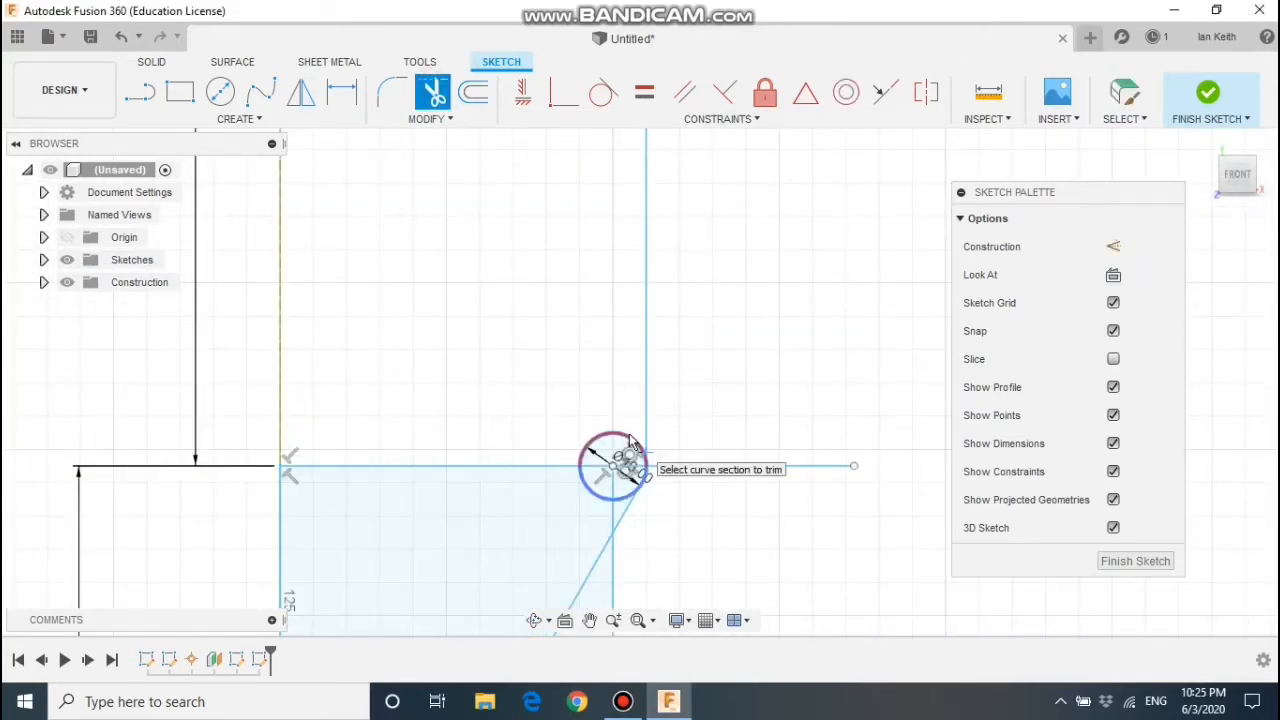
click(630, 440)
click(622, 498)
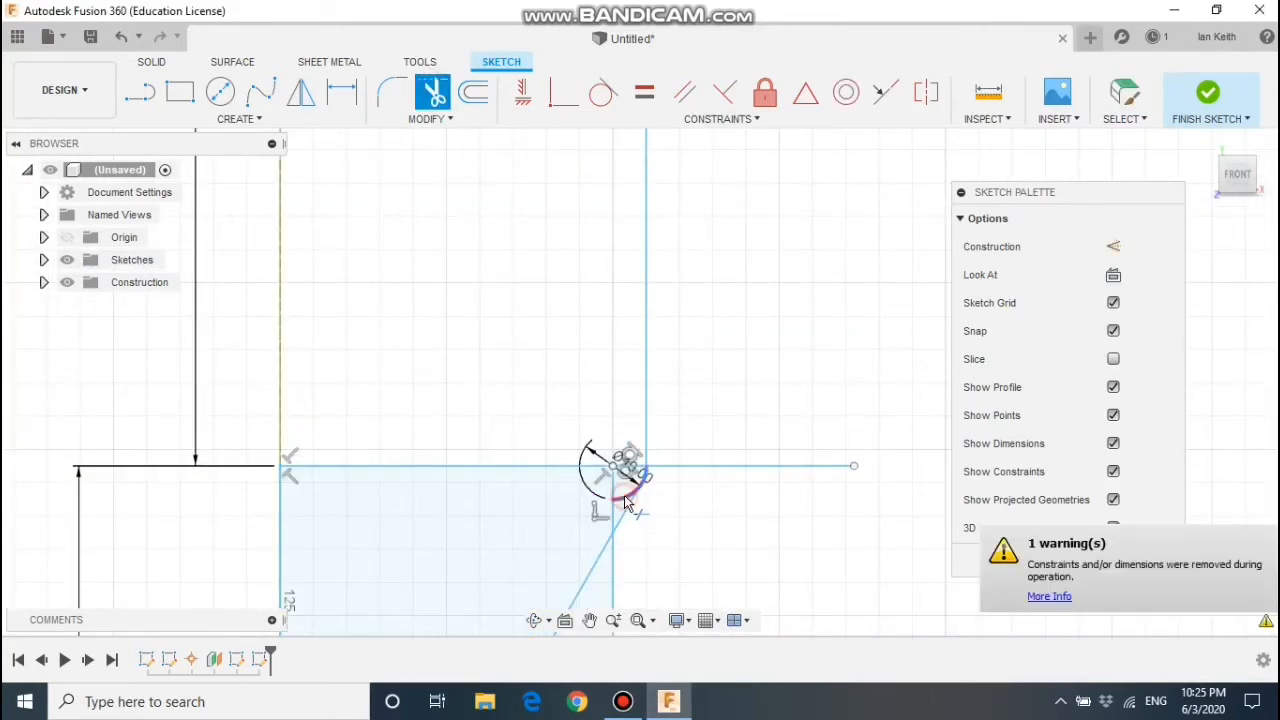
click(625, 498)
key(Escape)
Step: Convert the middle horizontal line and the vertical line rising from the 40 mm line's end to construction lines
click(686, 467)
click(1113, 247)
click(614, 500)
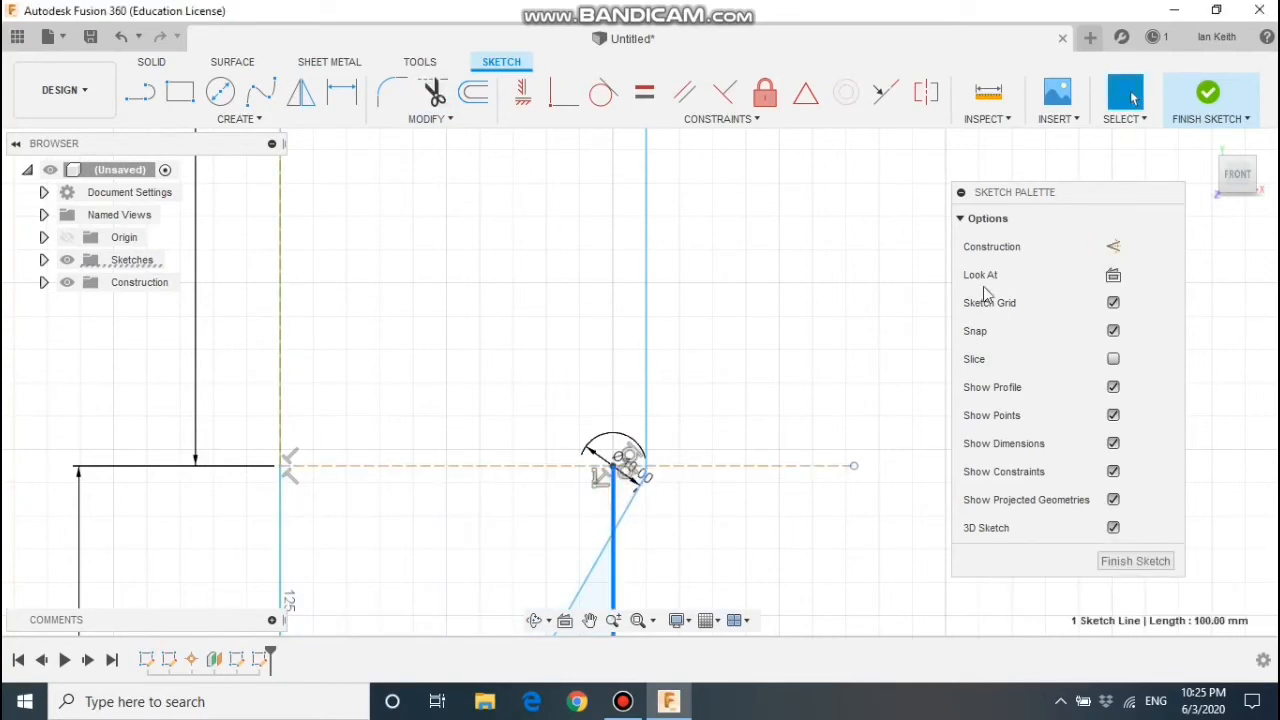
scroll(320, 536, down, 7)
middle_drag(406, 420, 575, 148)
scroll(575, 148, up, 1)
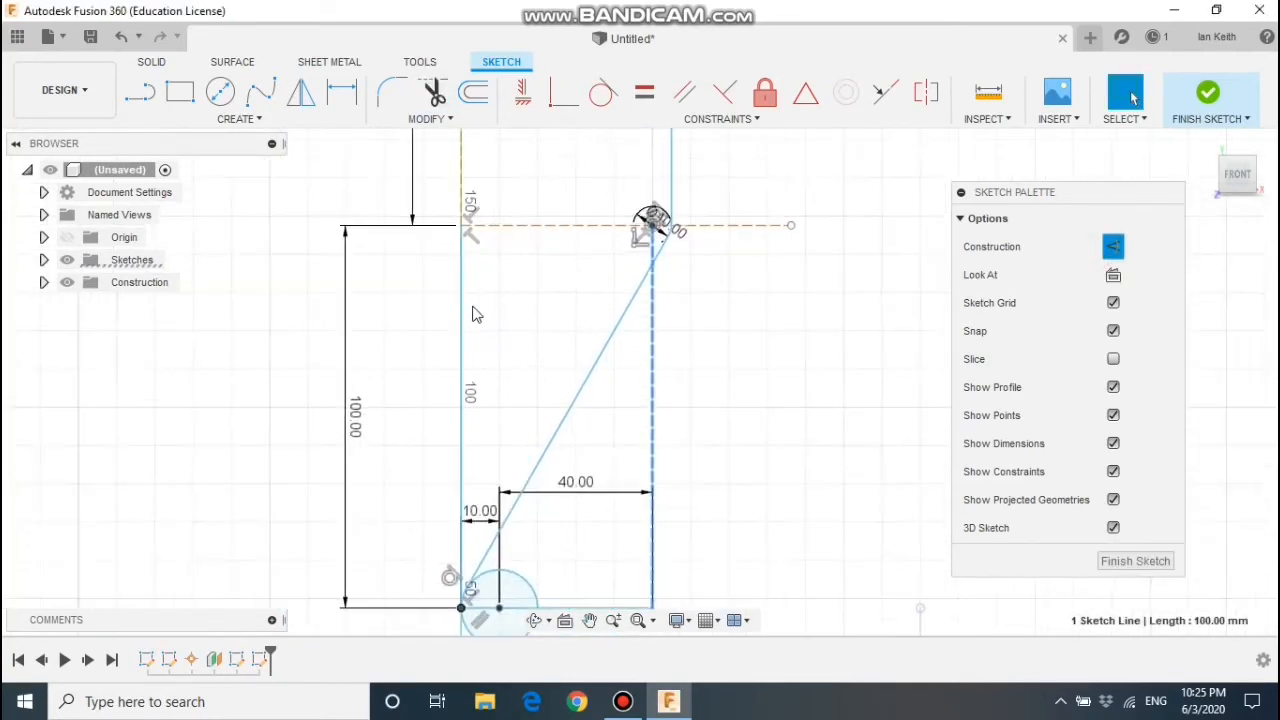
Step: Remove the 100 mm vertical line on the axis and trim the lower circle to the short arc meeting the slanted line
click(463, 321)
click(1113, 247)
click(434, 93)
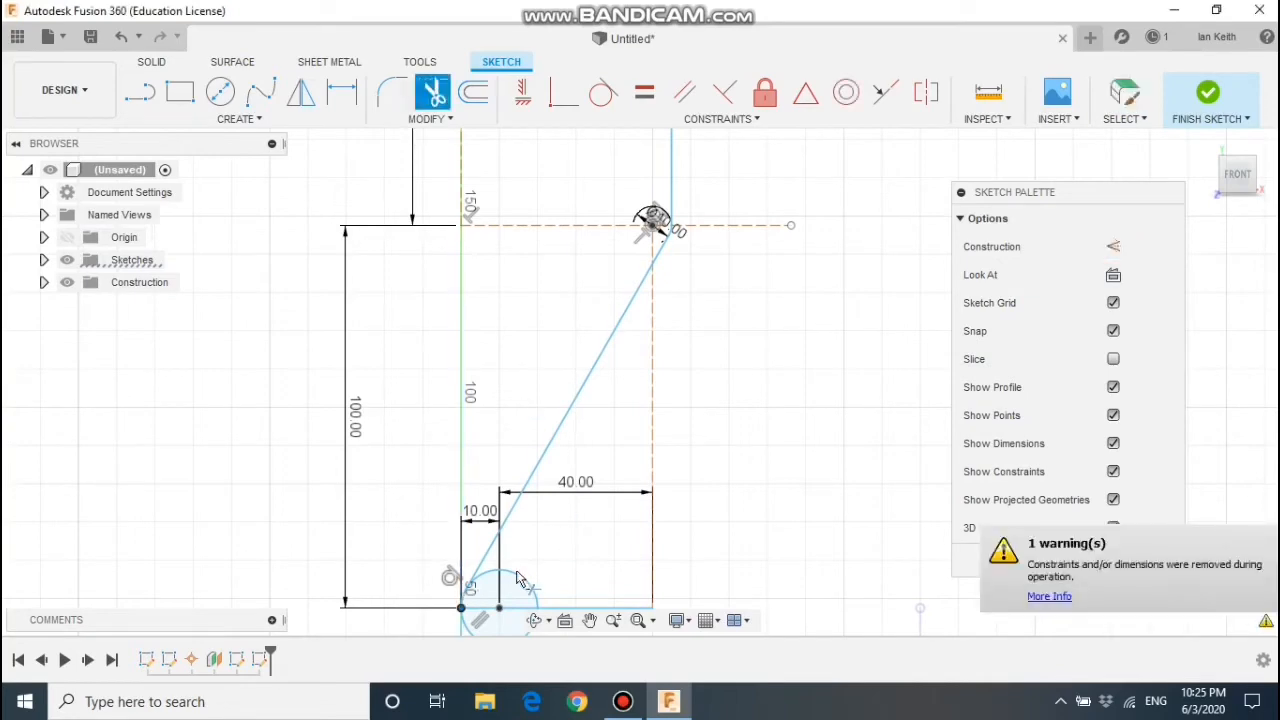
middle_drag(548, 585, 584, 397)
click(508, 449)
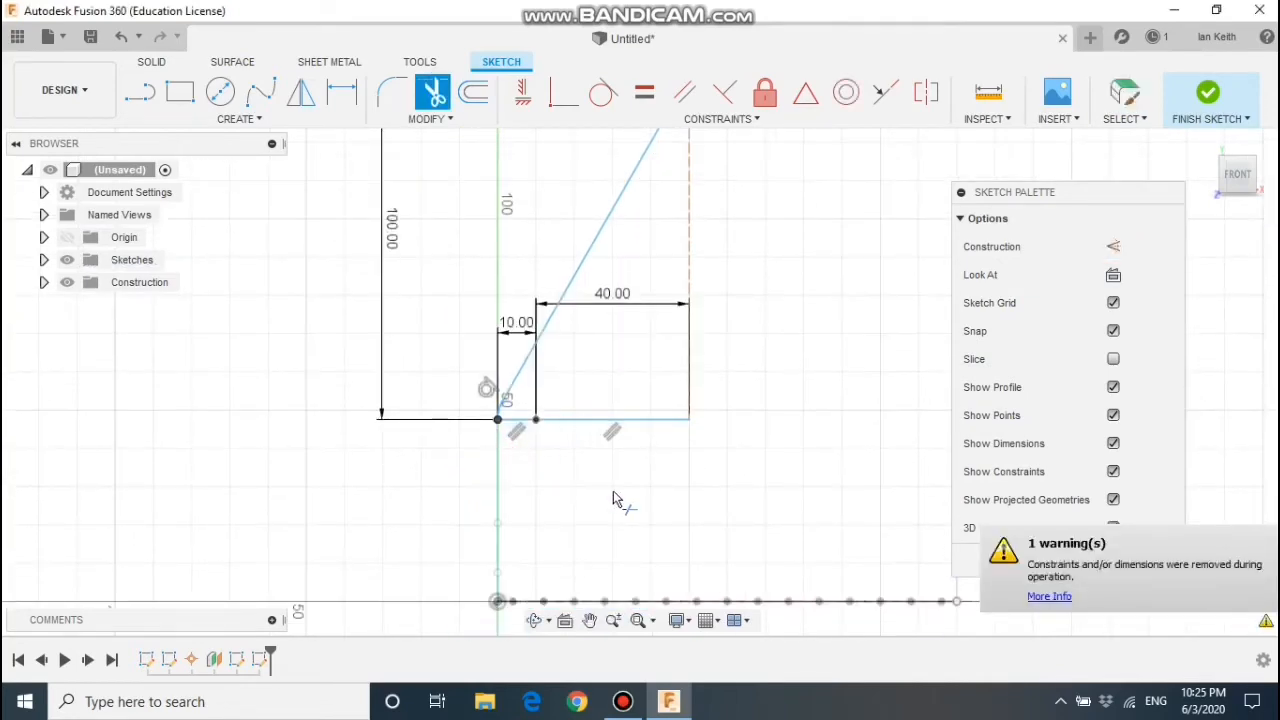
scroll(501, 422, up, 5)
key(Escape)
Step: Convert the 40 mm and 10 mm horizontal lines at the base to construction lines
scroll(509, 446, down, 3)
click(700, 433)
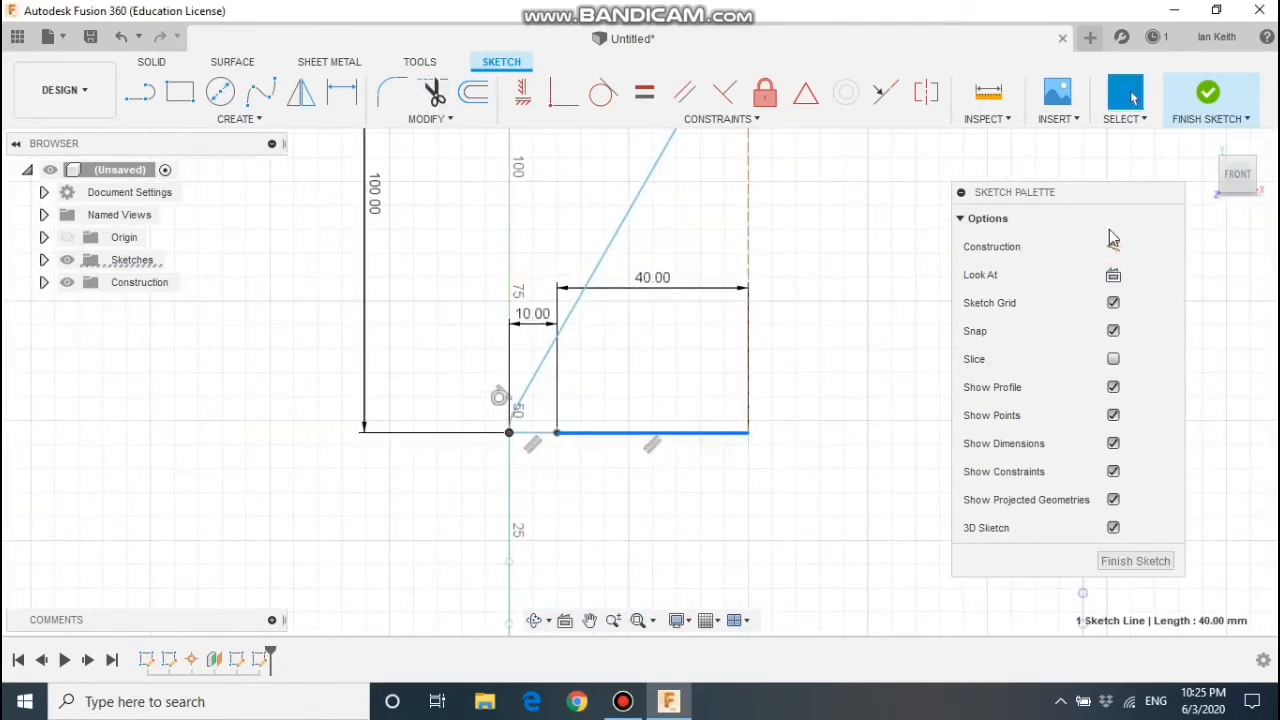
click(543, 437)
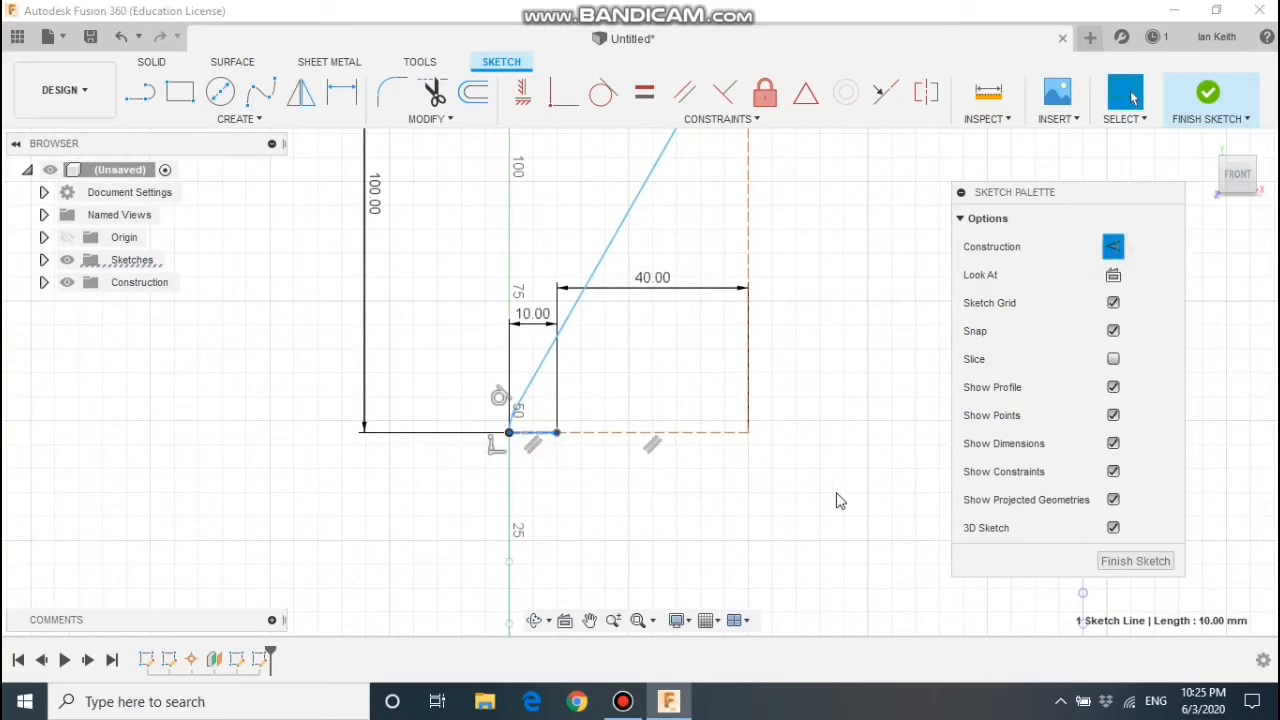
scroll(837, 494, down, 2)
mouse_move(786, 501)
middle_down()
mouse_move(714, 507)
mouse_move(545, 580)
middle_up()
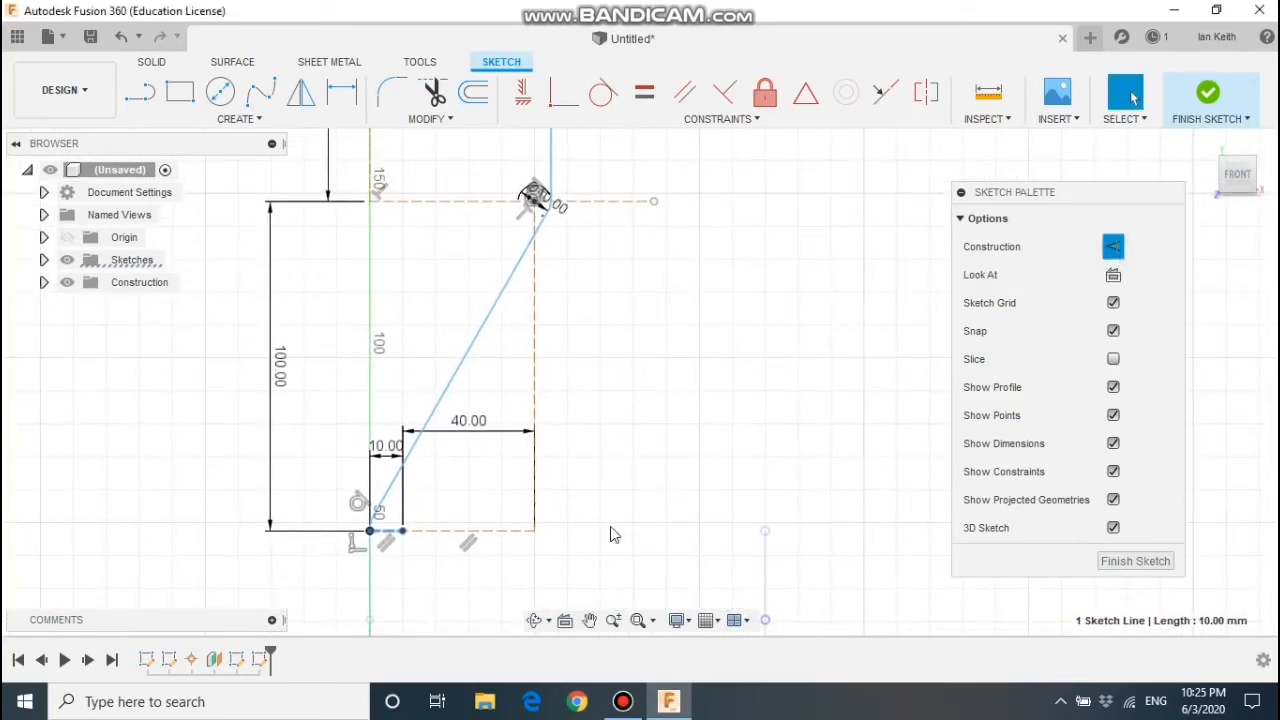
Step: Mirror the 10 mm base line, slanted and vertical lines, and their three arcs about the vertical construction line at the top
click(240, 118)
click(200, 402)
scroll(387, 538, up, 5)
scroll(386, 536, up, 2)
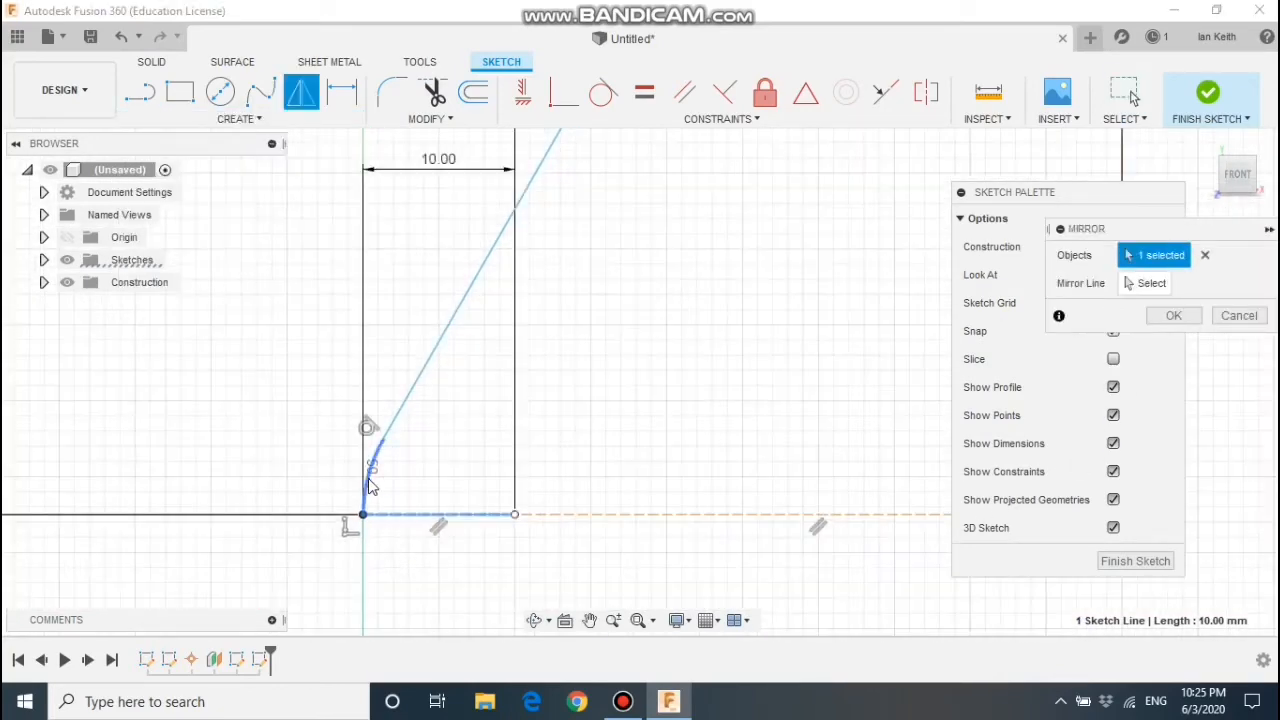
click(372, 464)
click(447, 332)
scroll(641, 247, down, 3)
middle_drag(640, 218, 530, 598)
middle_drag(640, 406, 480, 665)
scroll(608, 398, up, 4)
click(584, 332)
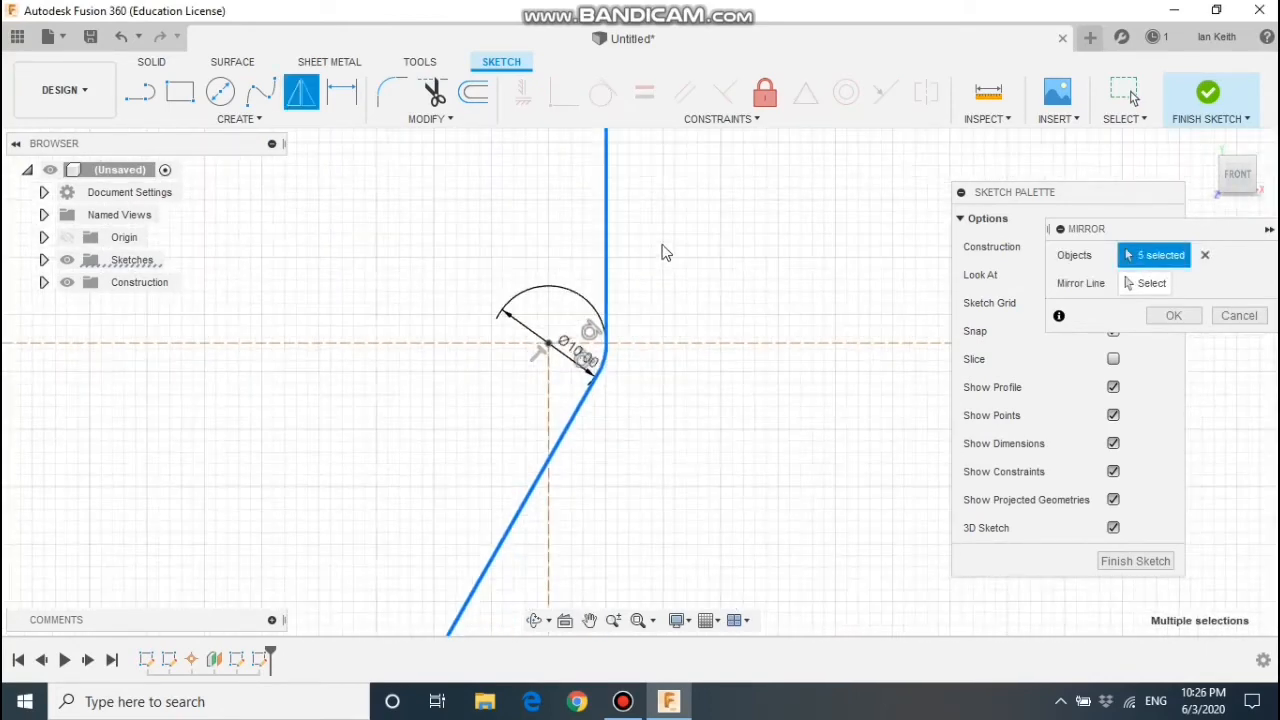
scroll(651, 434, down, 4)
scroll(660, 226, down, 1)
middle_drag(660, 226, 617, 524)
scroll(606, 355, up, 5)
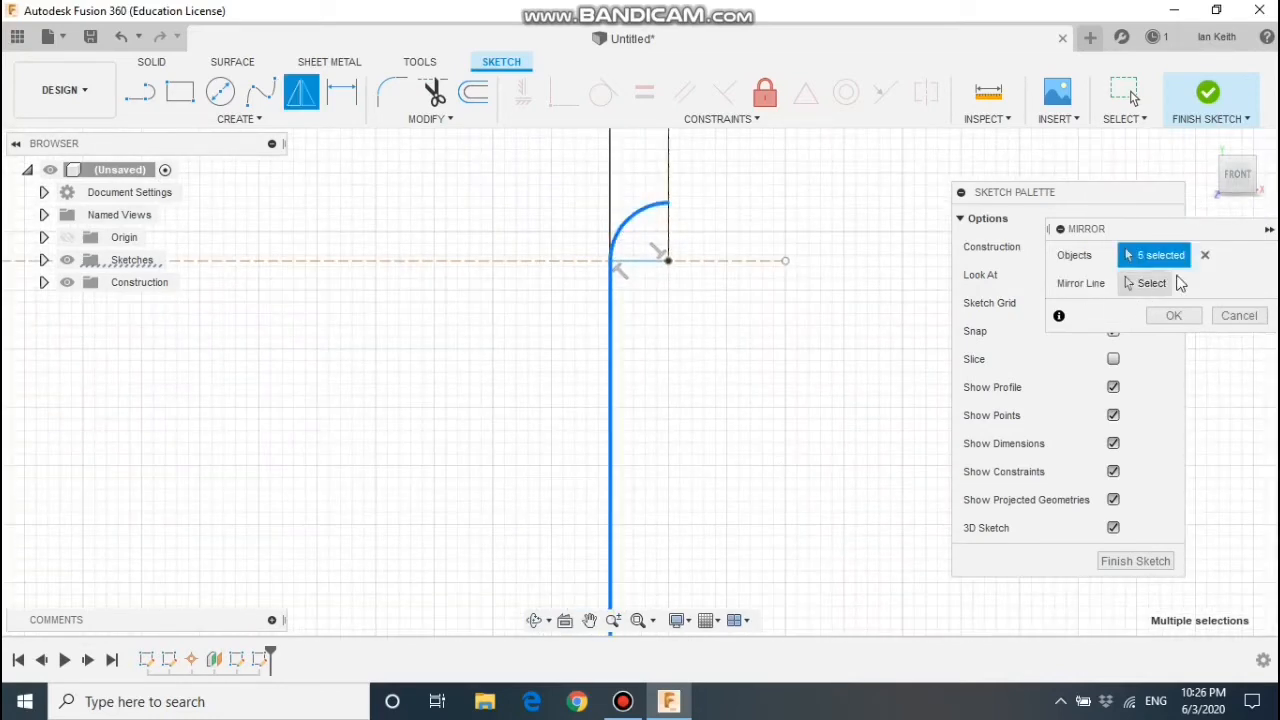
click(1152, 283)
click(669, 175)
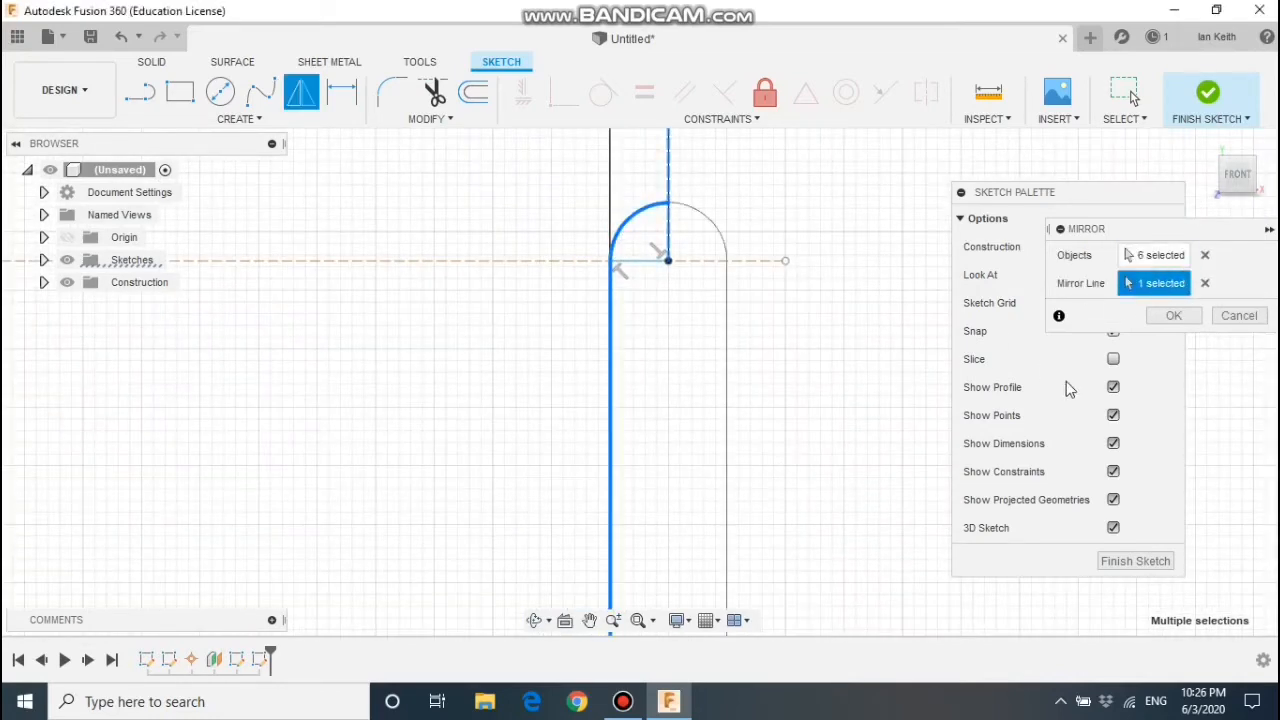
click(1158, 320)
Step: Finish the front sketch
scroll(866, 527, down, 5)
middle_drag(741, 376, 643, 209)
scroll(600, 340, down, 3)
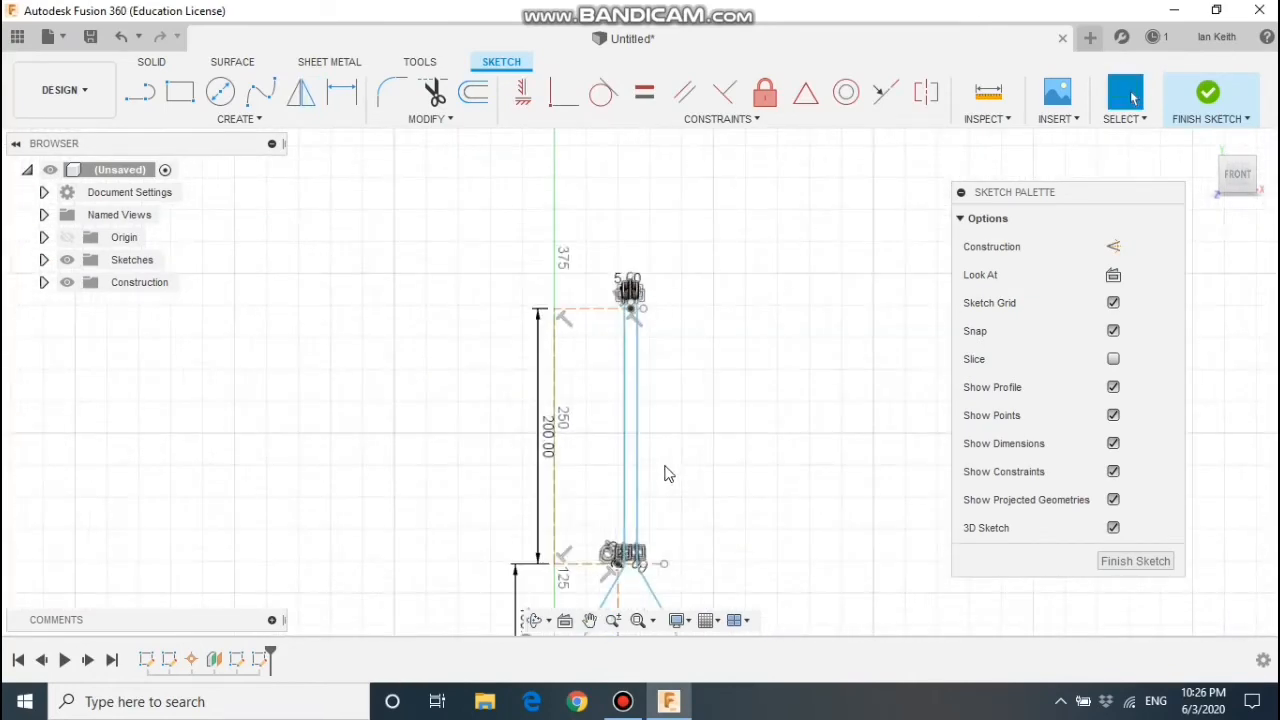
middle_drag(668, 474, 720, 340)
click(1100, 561)
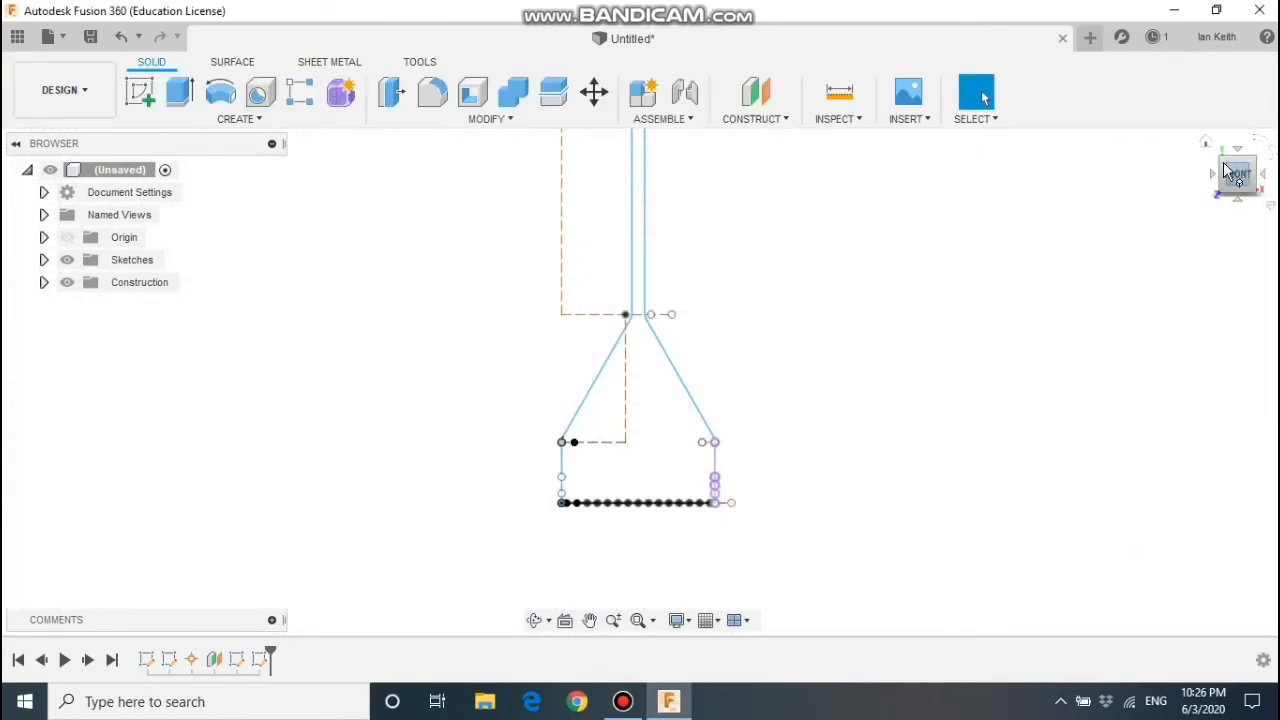
Step: In a new sketch on the front plane, draw a four-sided circumscribed polygon centred on the origin with a 2 mm radius
click(1232, 172)
shift+middle_drag(743, 283, 777, 346)
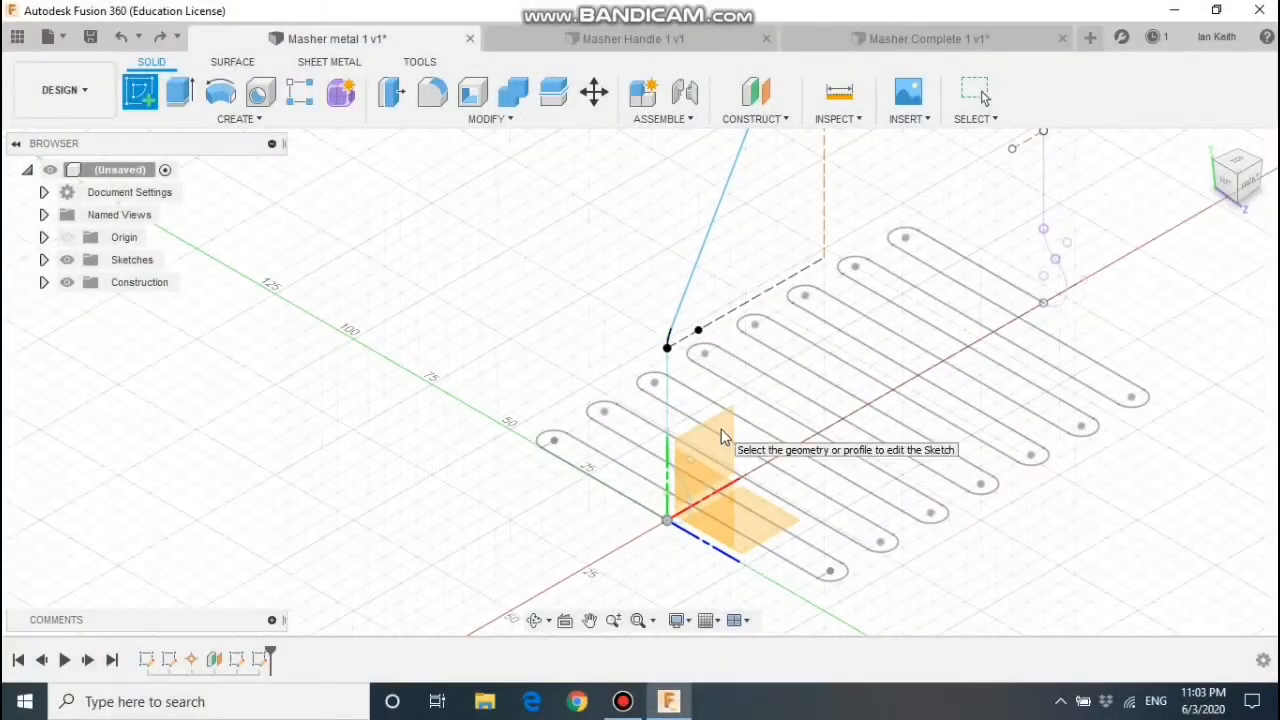
double_click(723, 425)
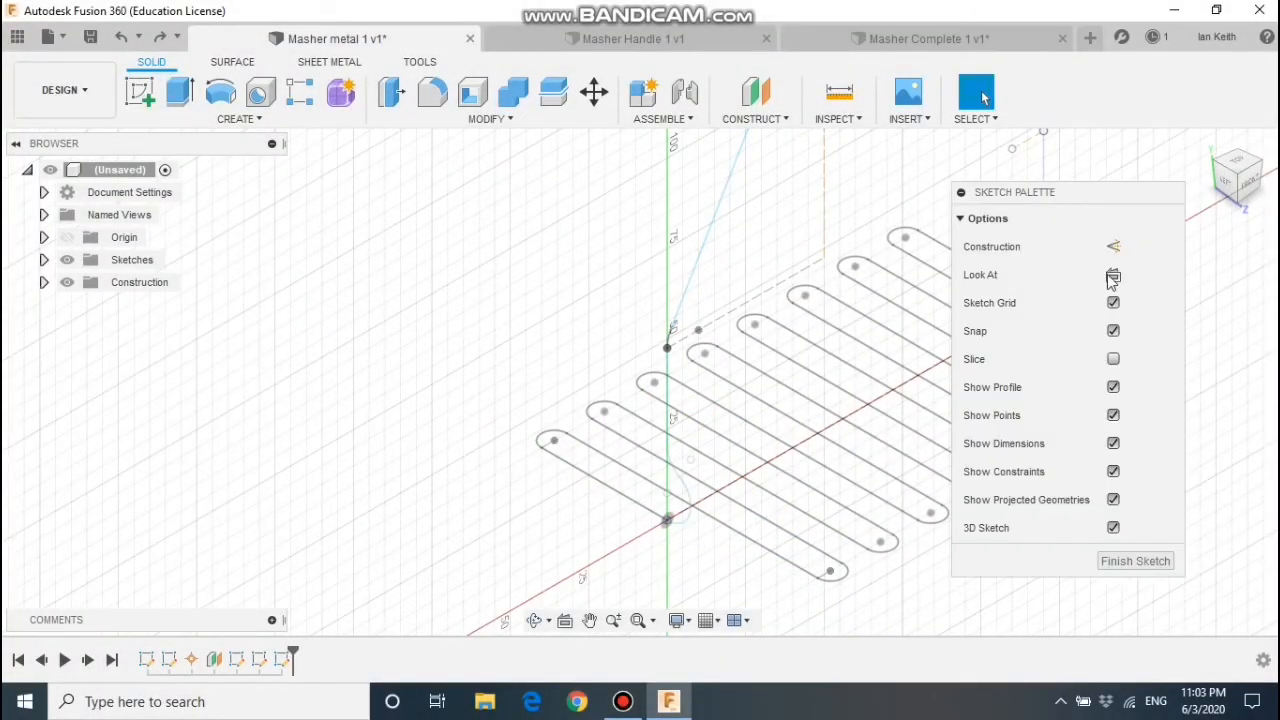
click(1113, 277)
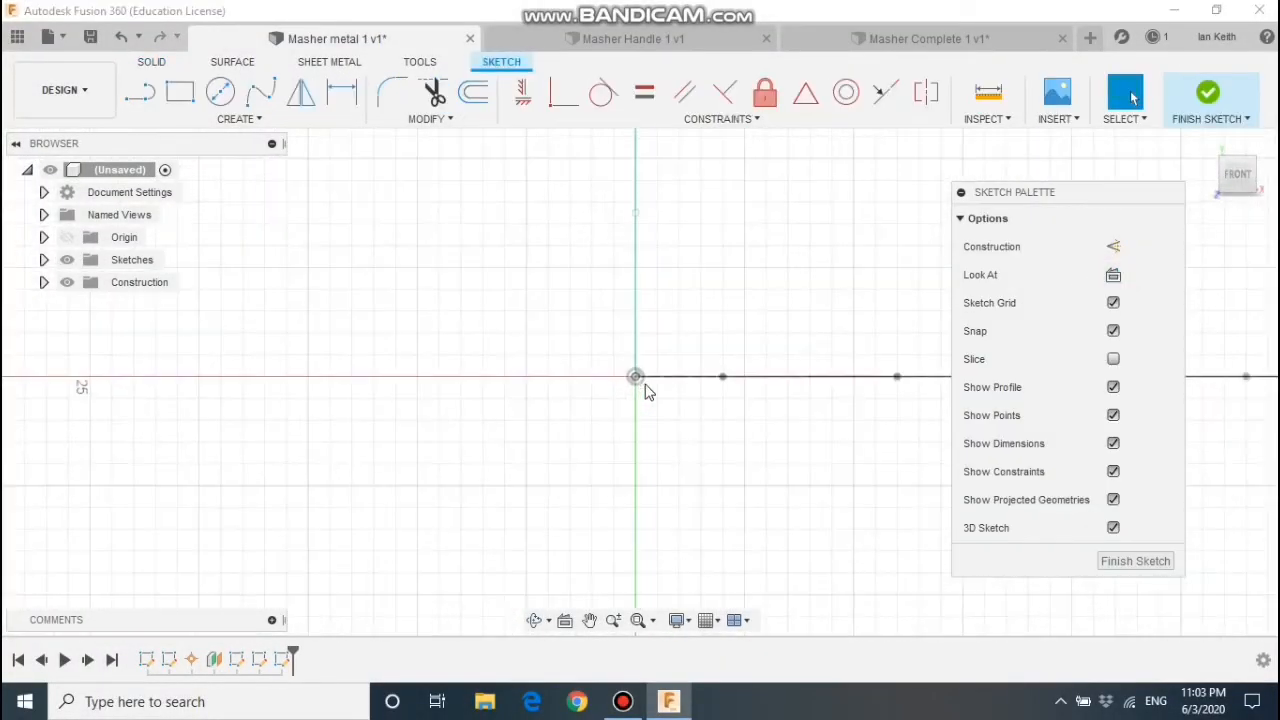
click(238, 119)
mouse_move(250, 224)
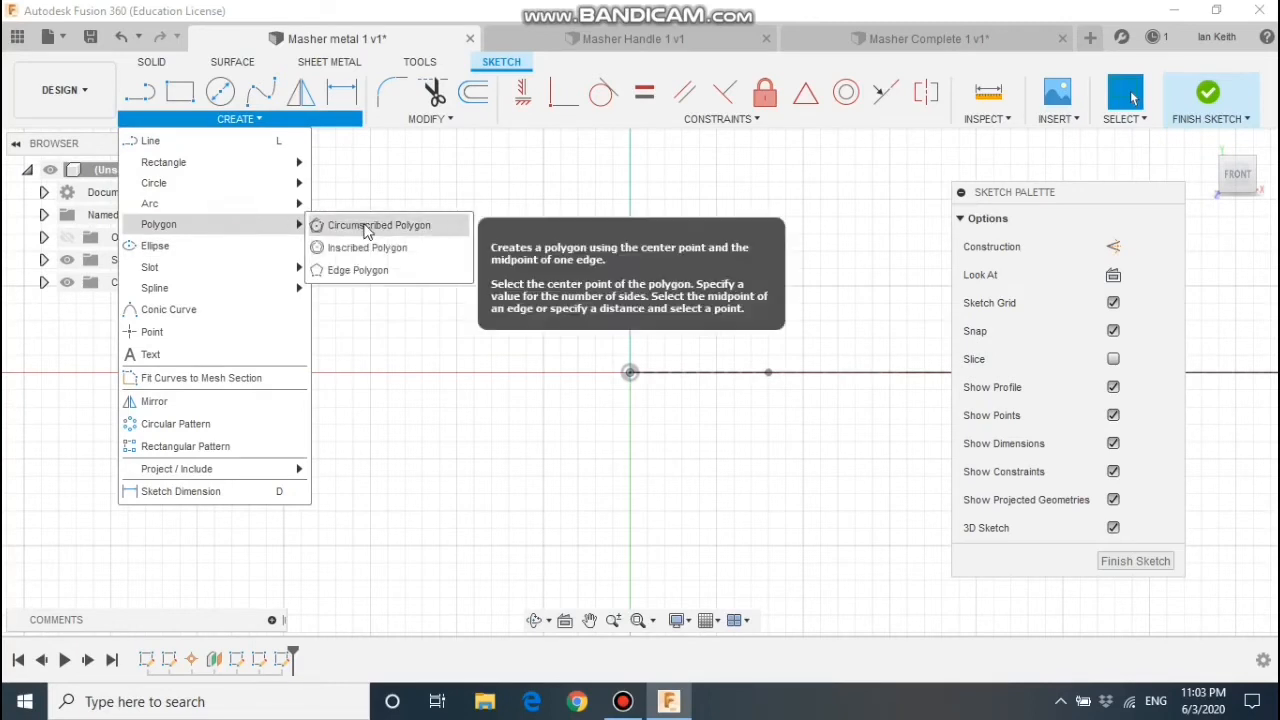
click(368, 226)
click(629, 372)
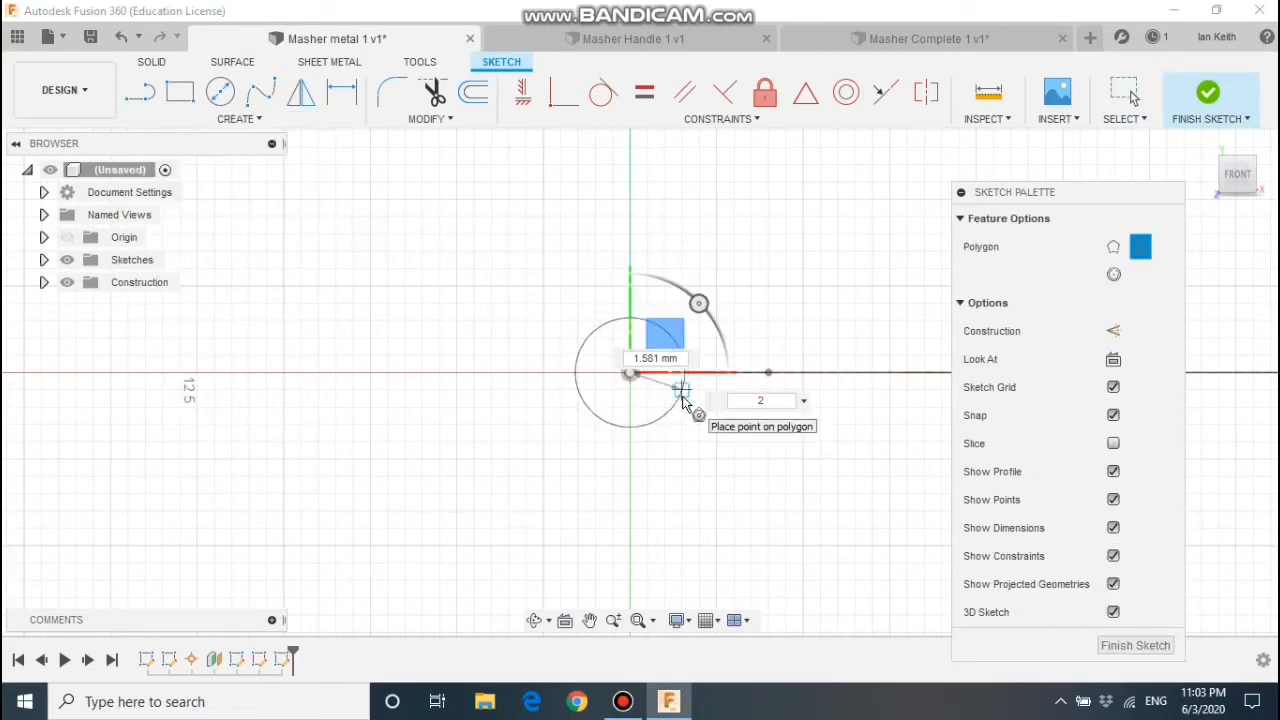
text(2)
key(Tab)
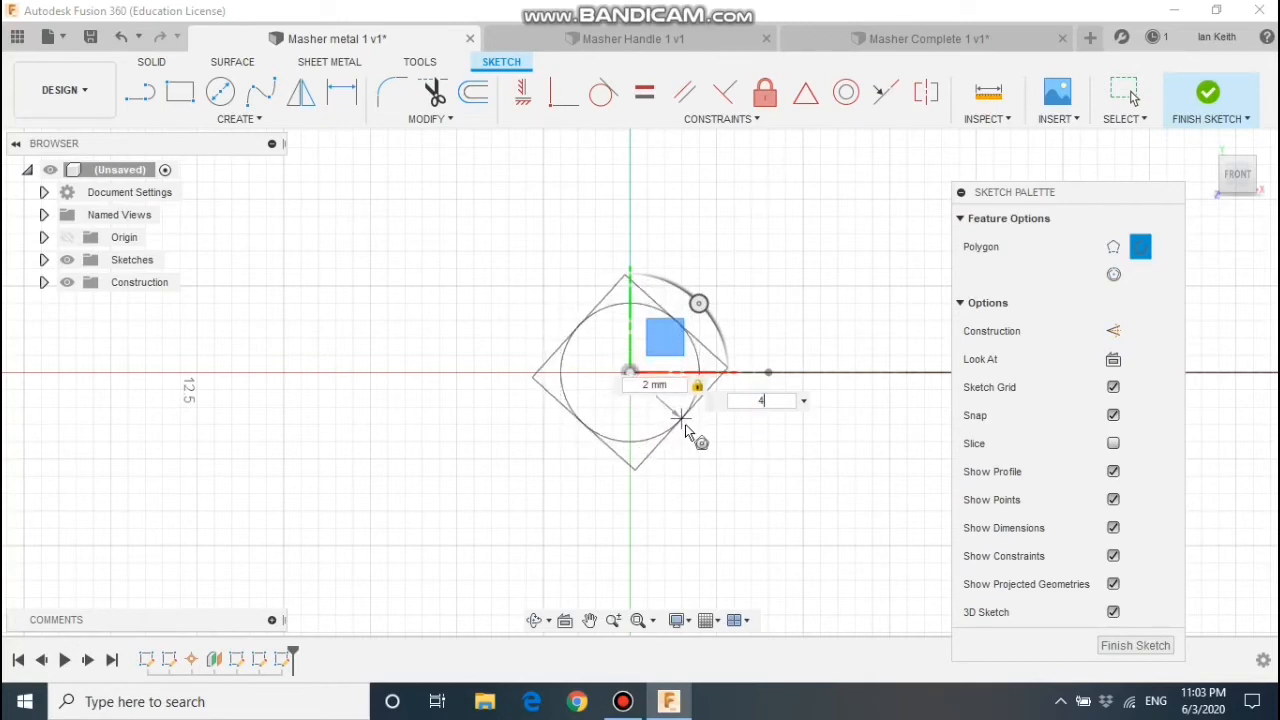
click(684, 426)
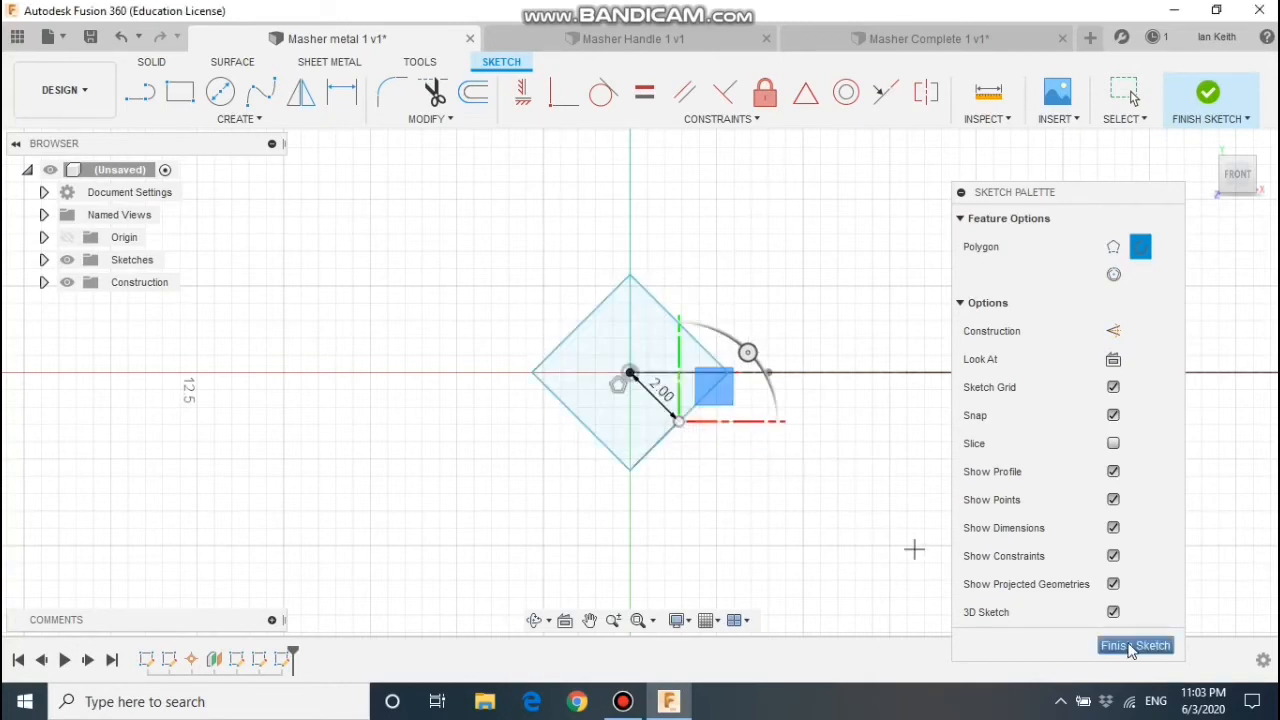
Step: Fillet all four corners of the square with a 1 mm radius and finish the sketch
click(397, 97)
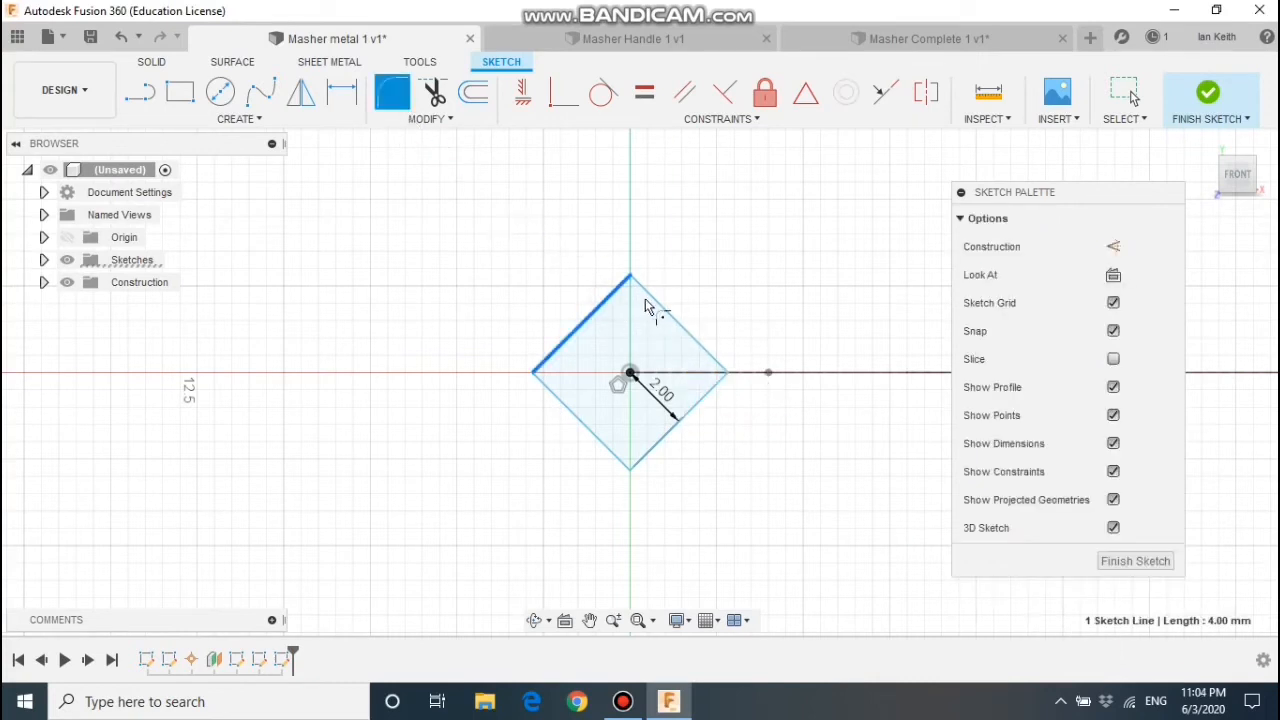
click(703, 389)
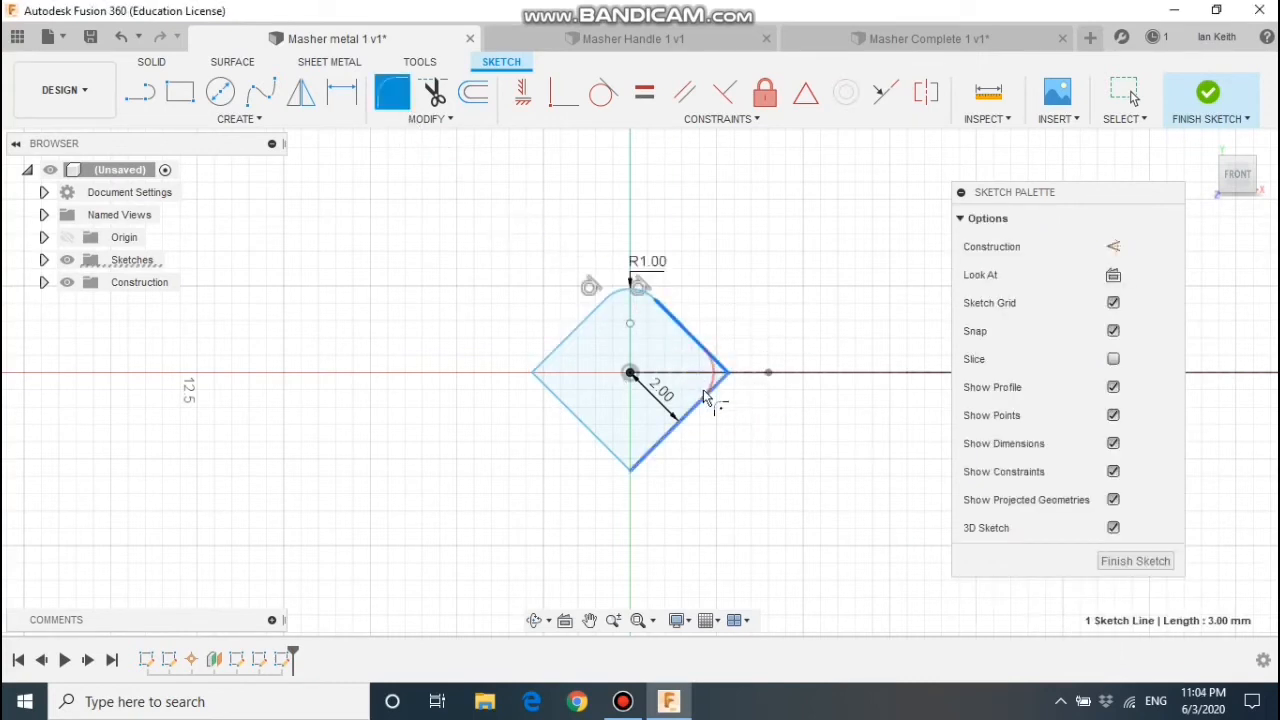
click(668, 432)
click(603, 447)
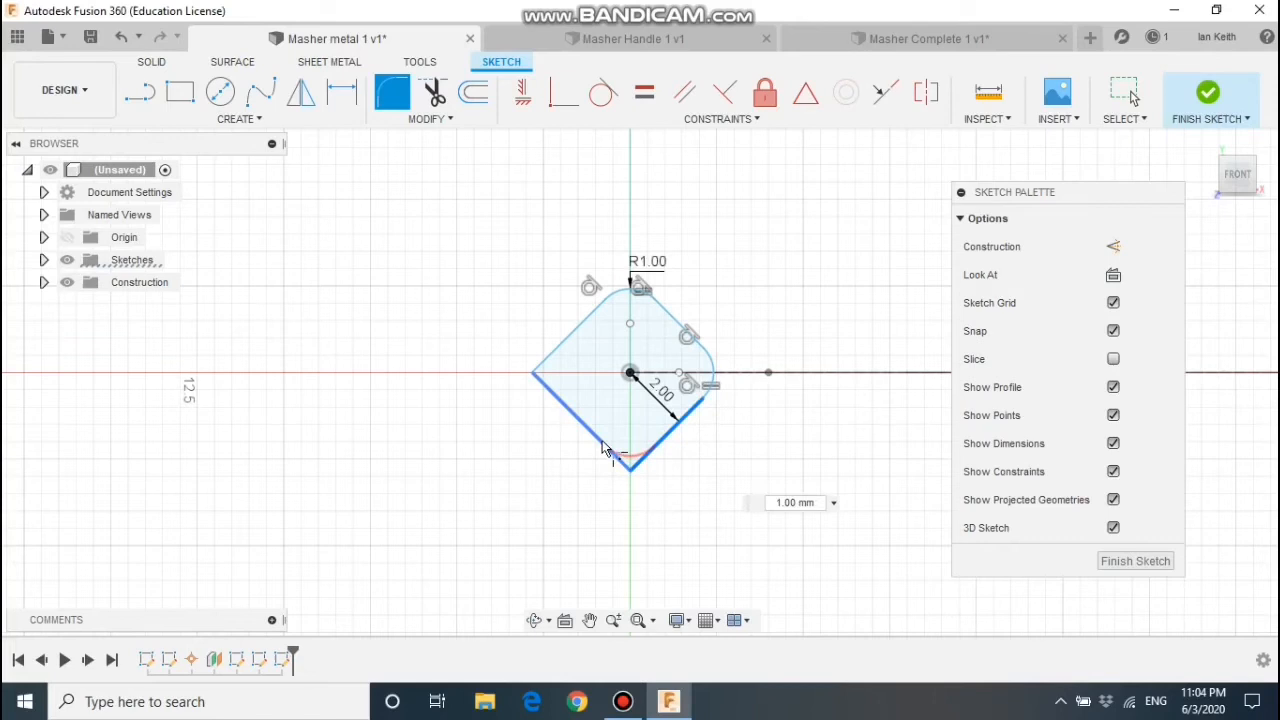
click(549, 364)
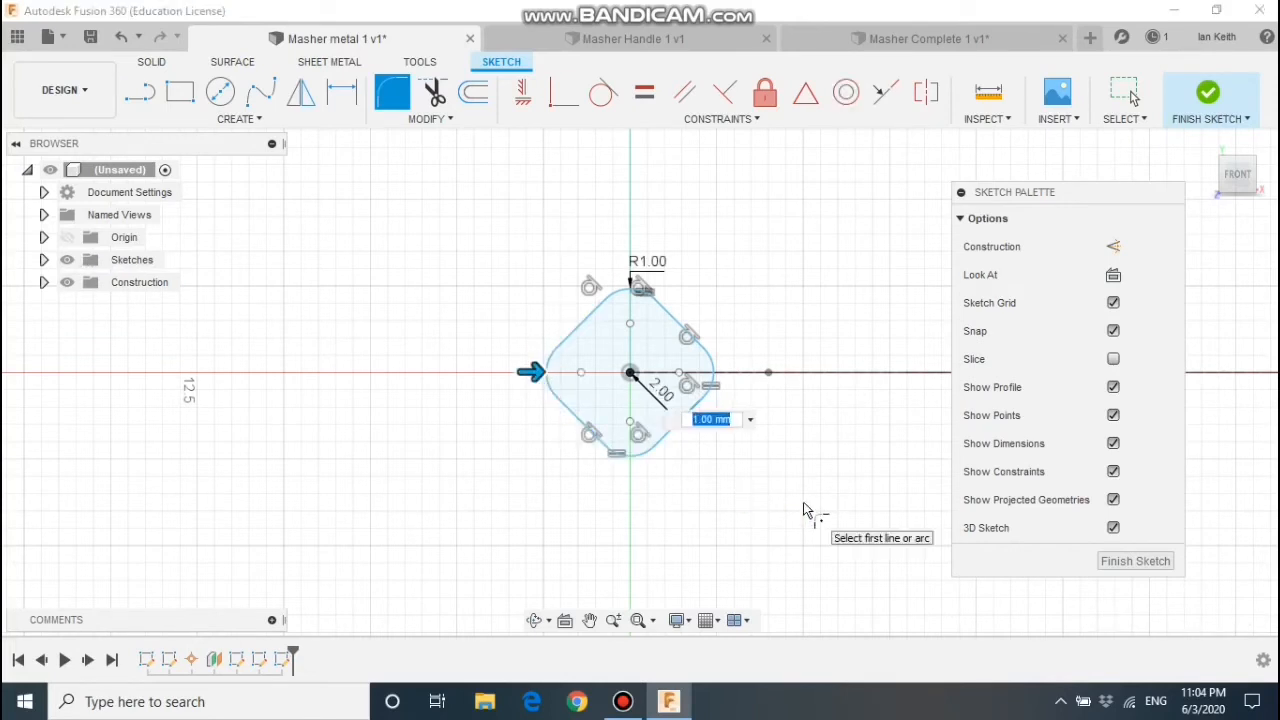
key(Escape)
click(1135, 561)
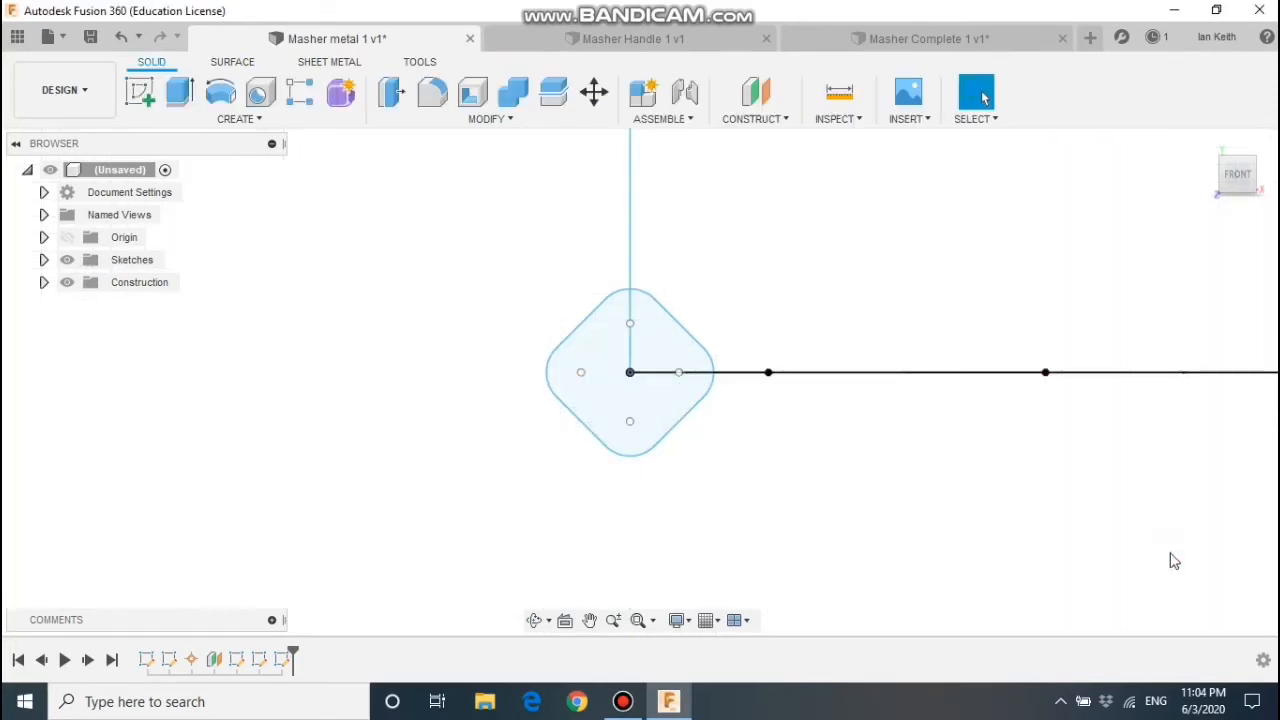
Step: Start a single-path sweep of the rounded square profile along the serpentine path
click(1222, 160)
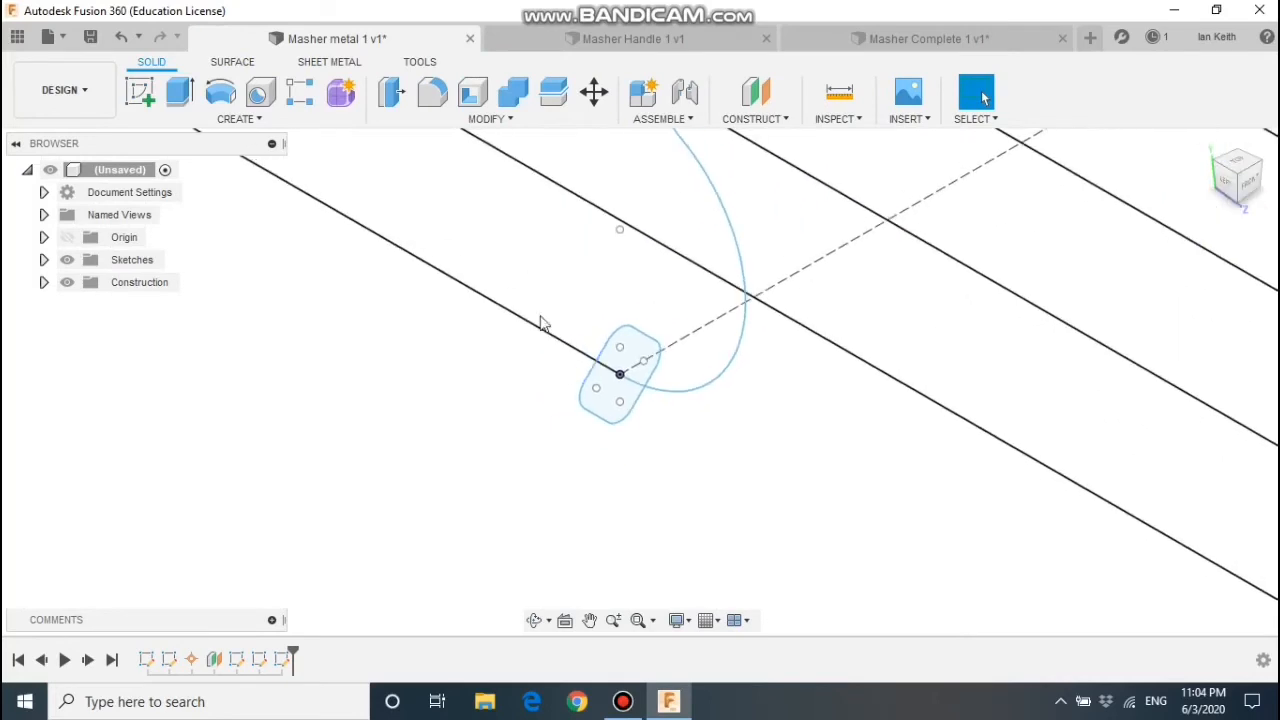
click(233, 120)
click(166, 149)
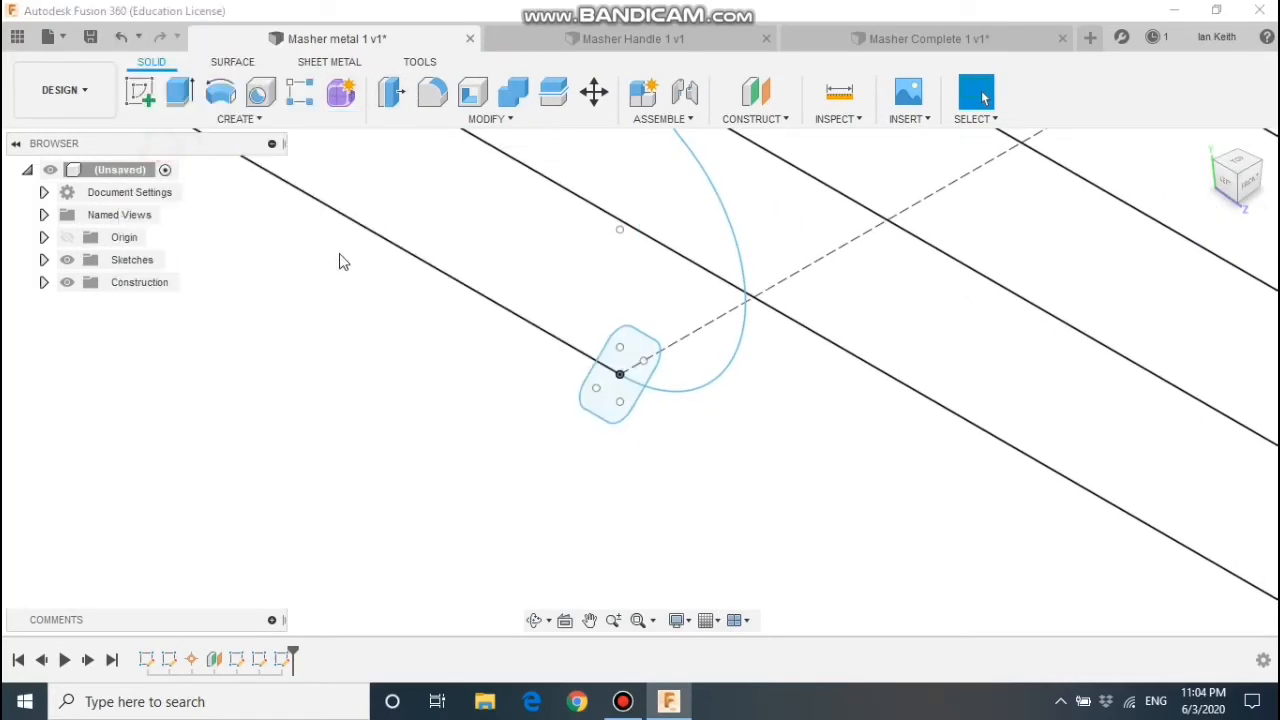
click(614, 400)
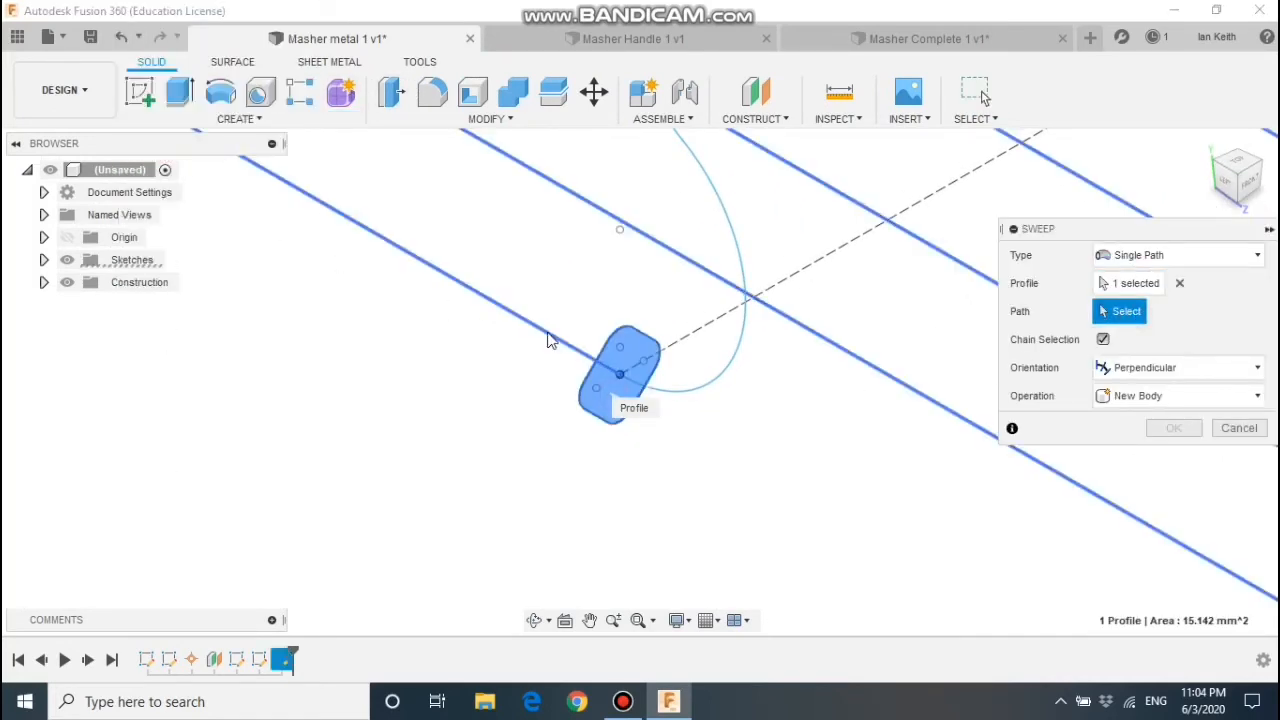
click(549, 340)
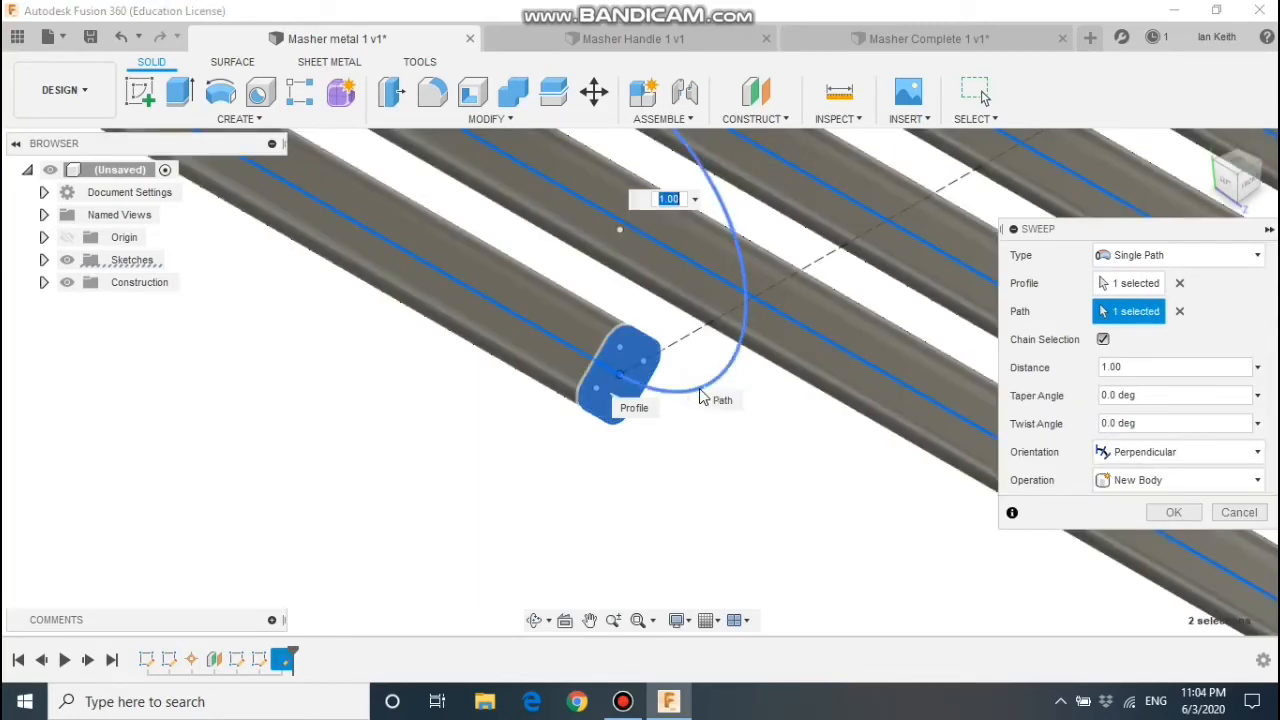
Step: Extend the sweep path up one side, over the top hook and down the opposite side, and create it as a new body
scroll(850, 456, down, 5)
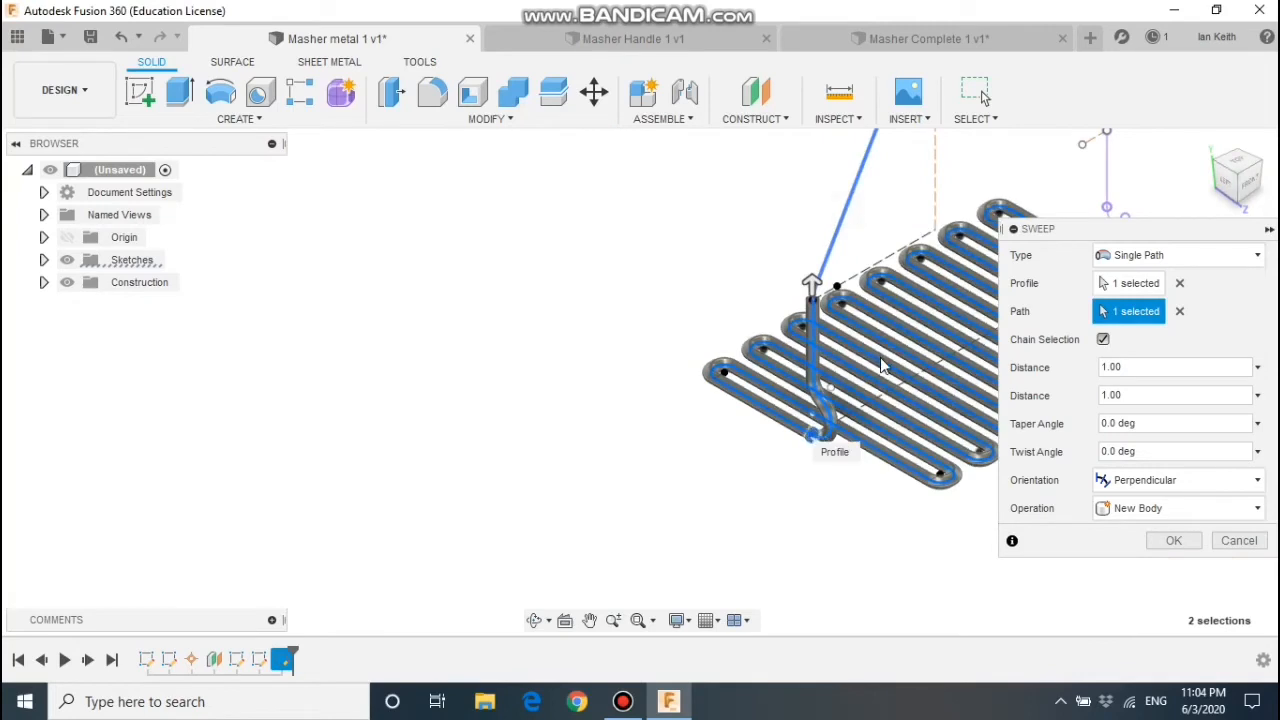
middle_drag(898, 266, 620, 556)
shift+middle_drag(781, 230, 669, 274)
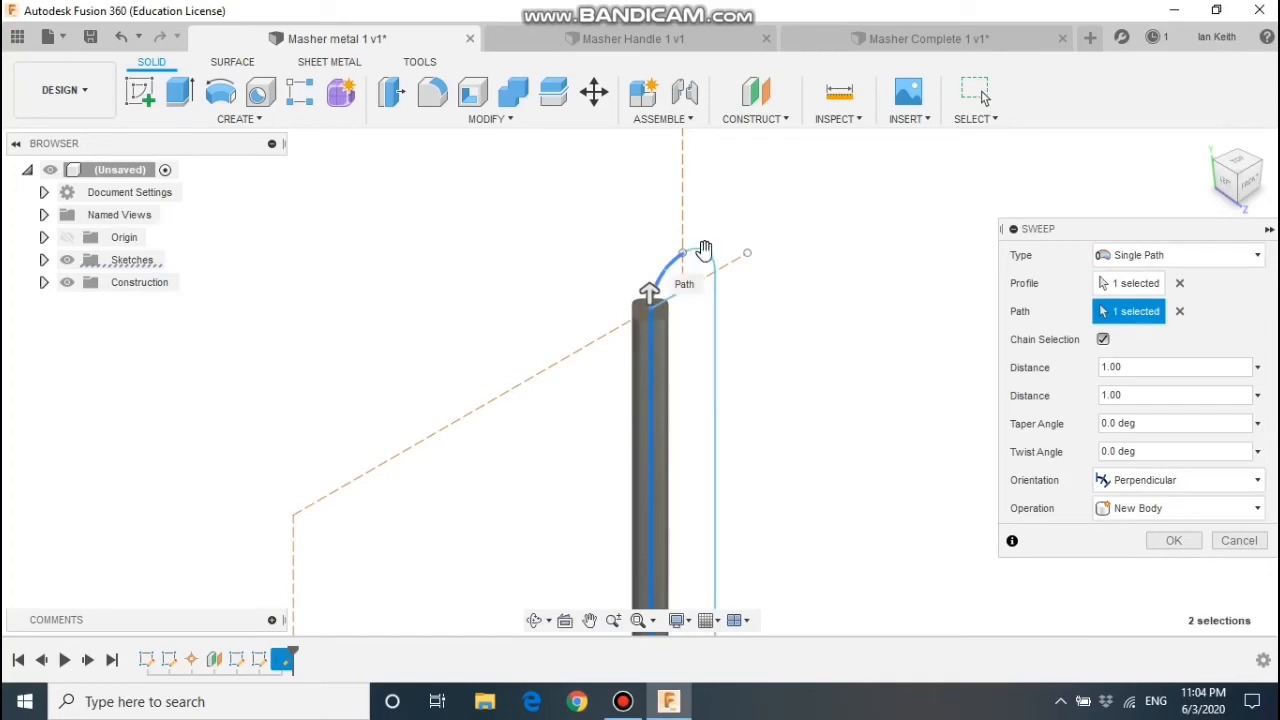
click(699, 248)
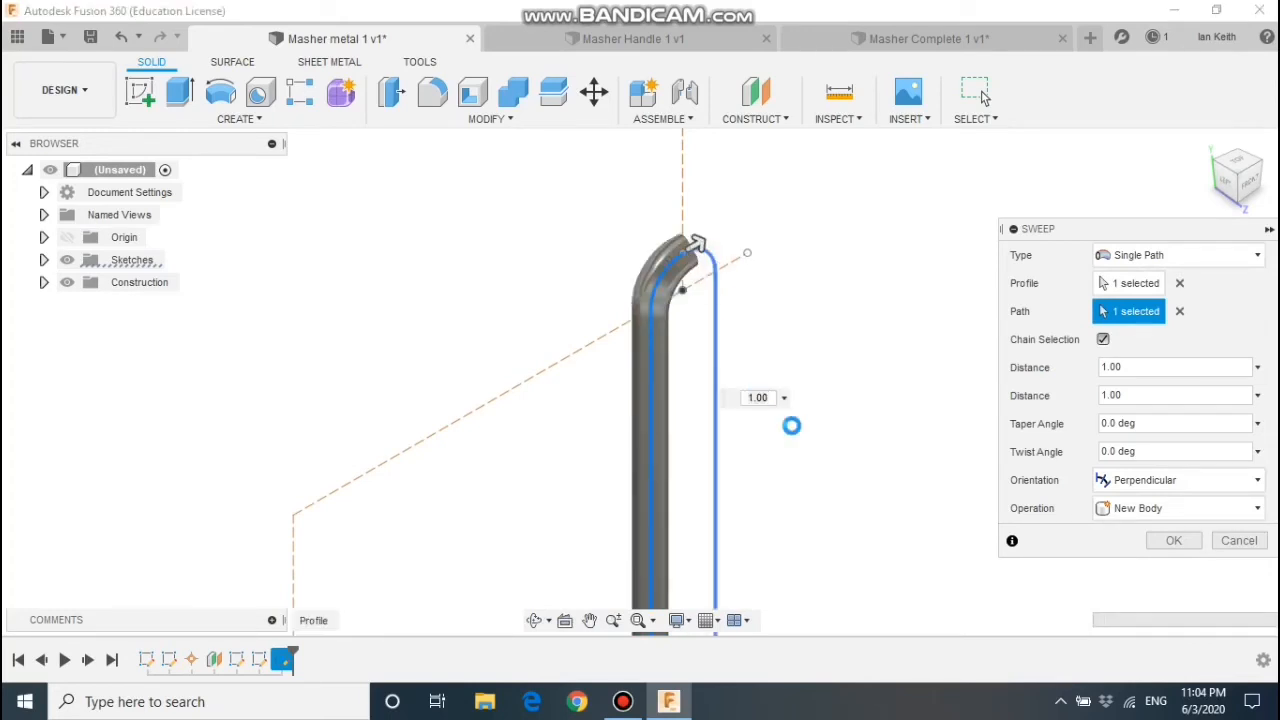
key(F6)
scroll(643, 403, up, 5)
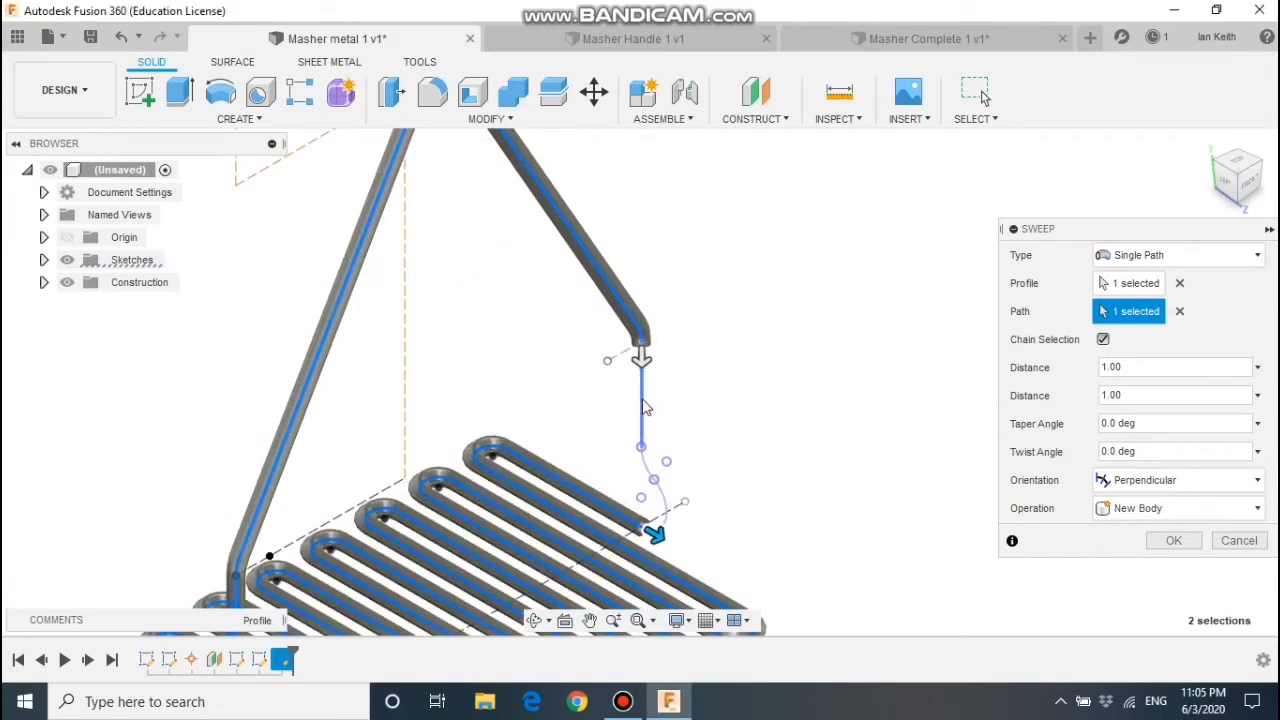
drag(641, 358, 656, 531)
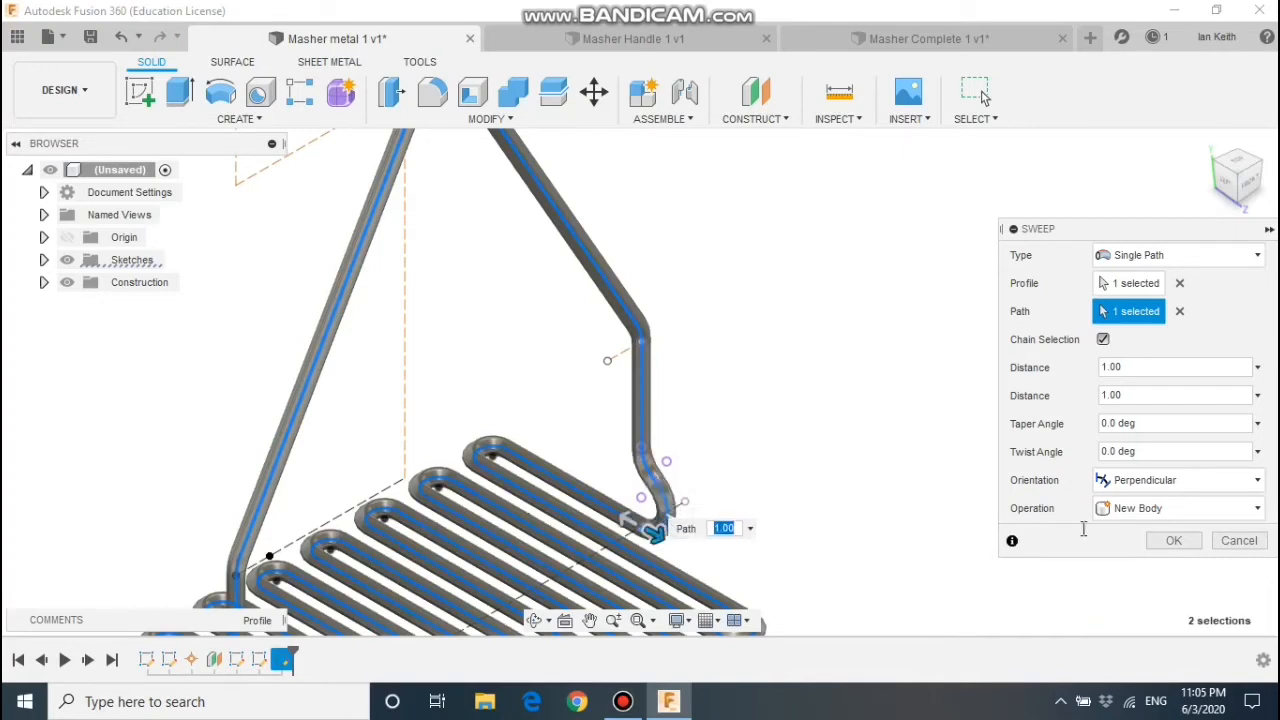
click(1168, 540)
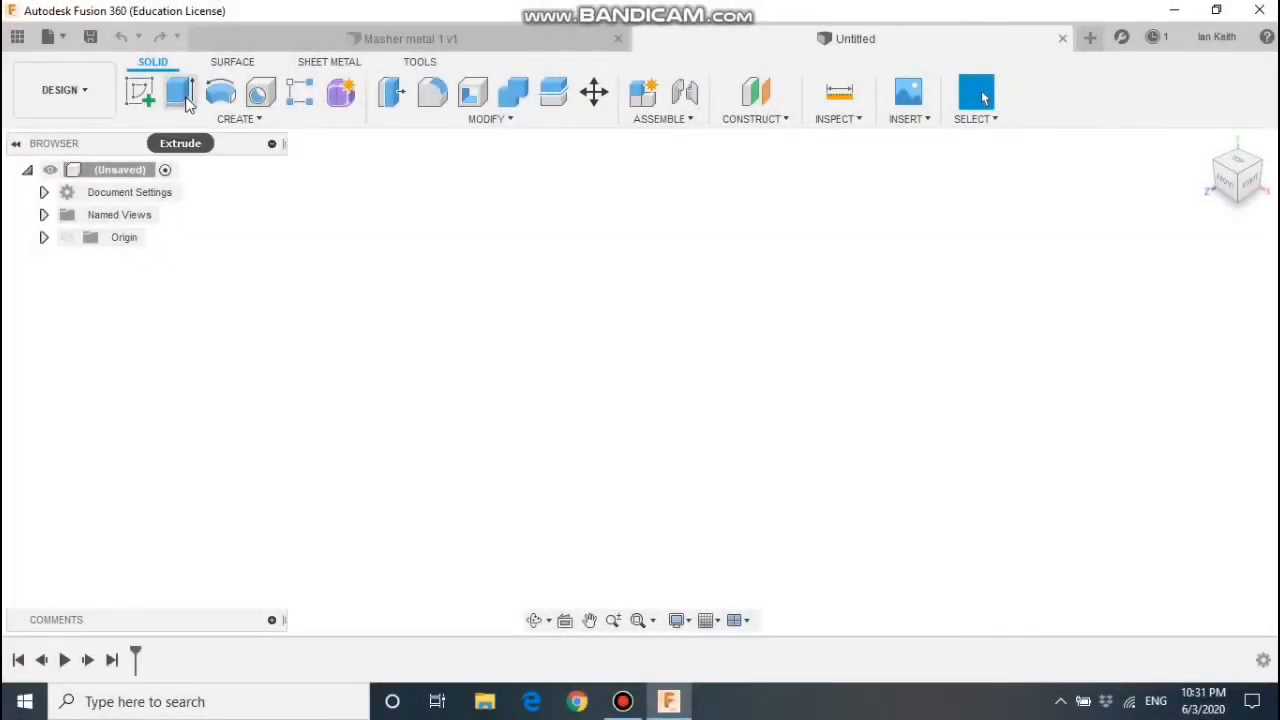
Step: In the new empty design, sketch a 20 mm diameter circle centred on the origin of the front plane
click(140, 92)
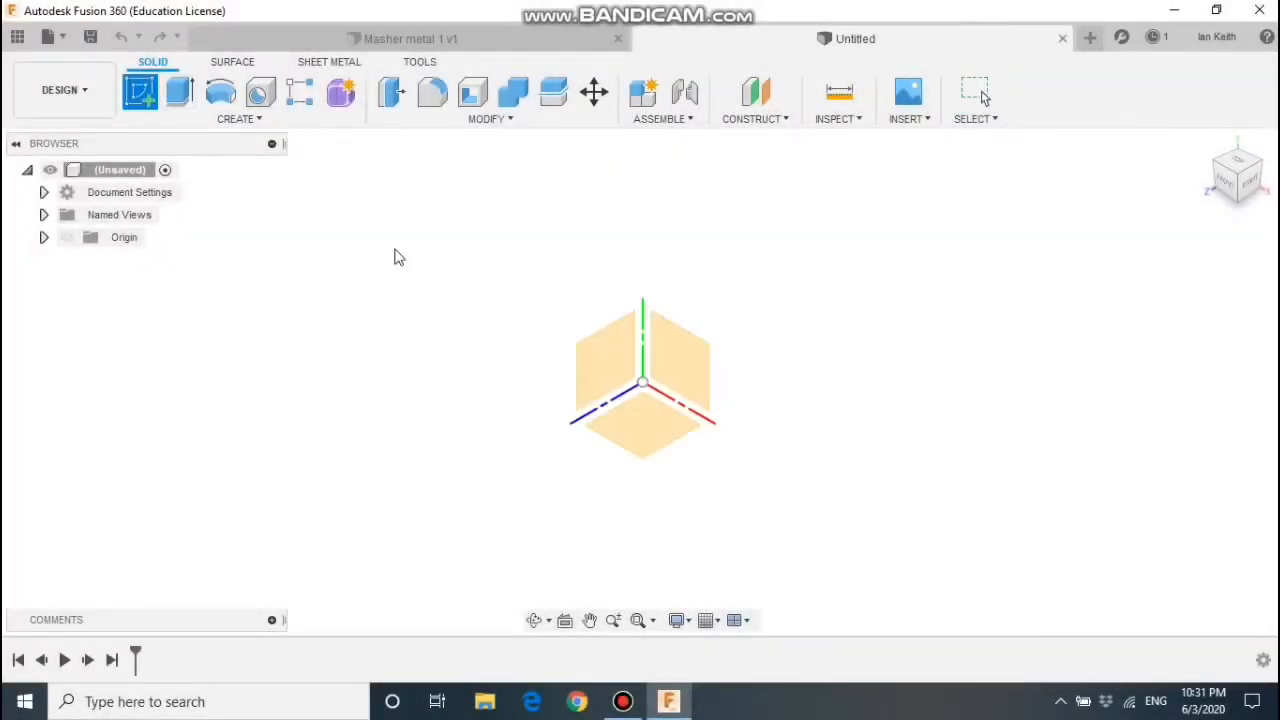
click(666, 340)
click(1113, 274)
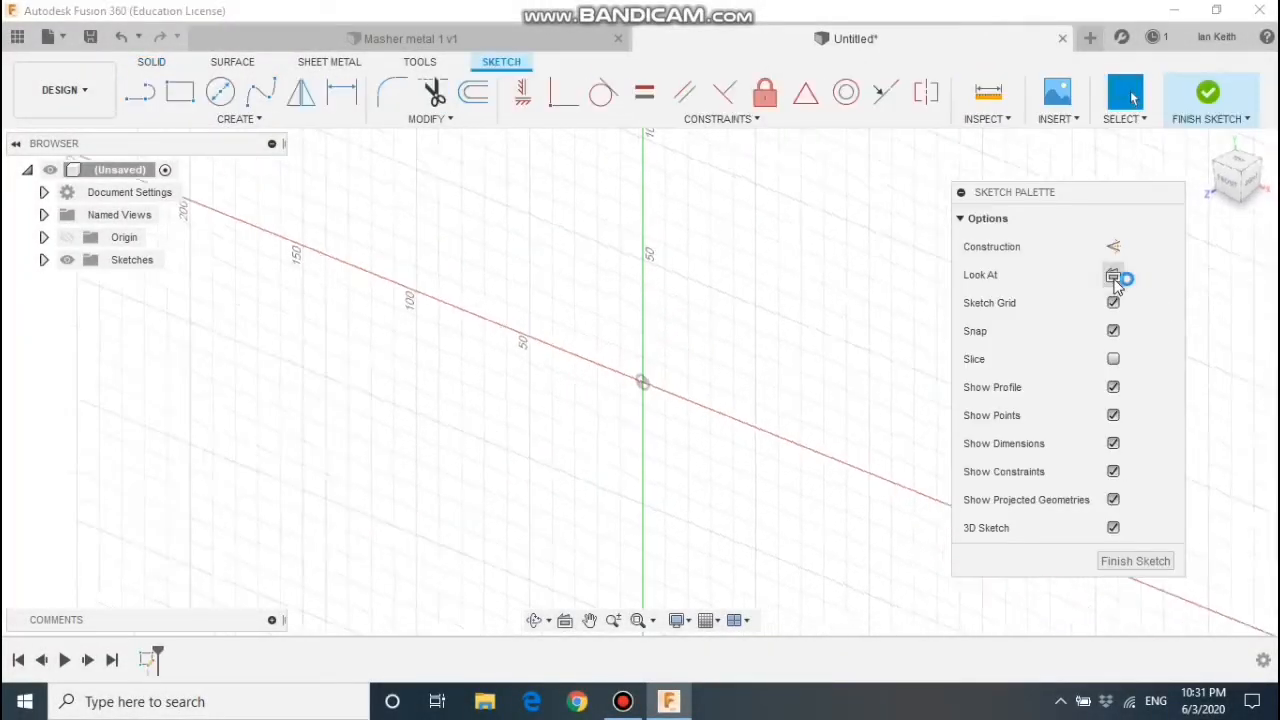
click(220, 92)
click(643, 382)
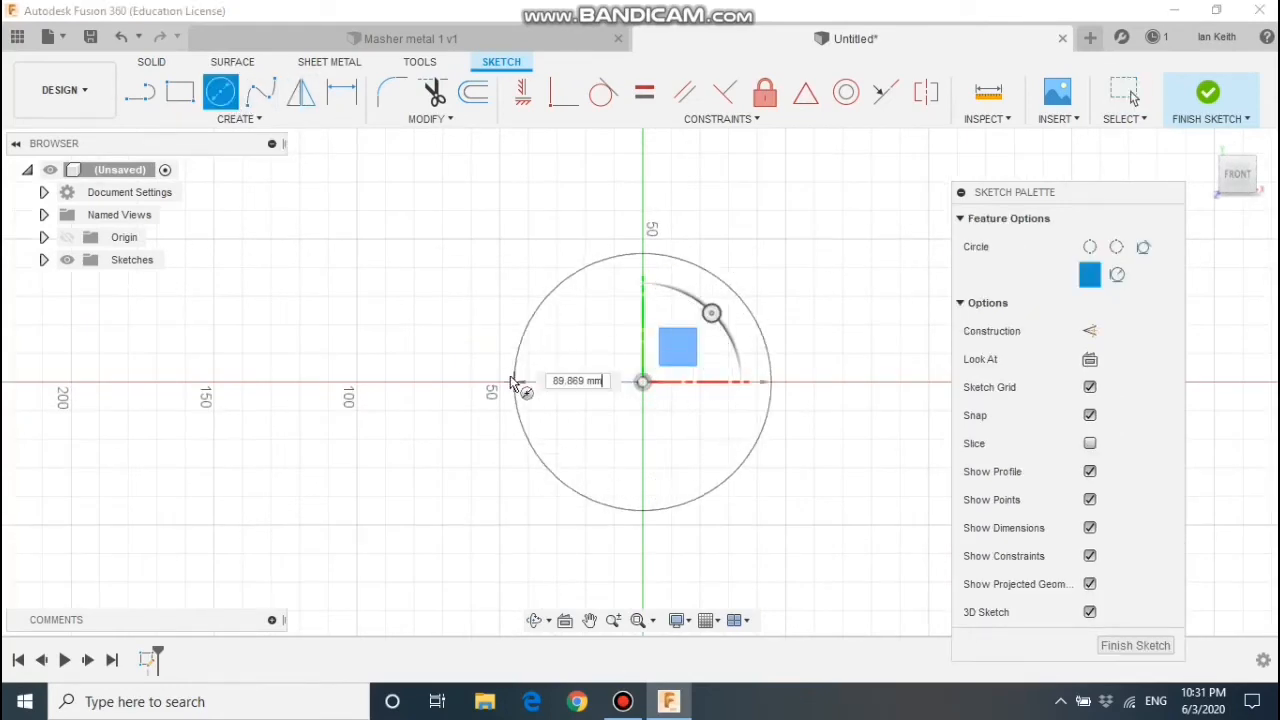
text(20)
key(Return)
scroll(648, 390, up, 10)
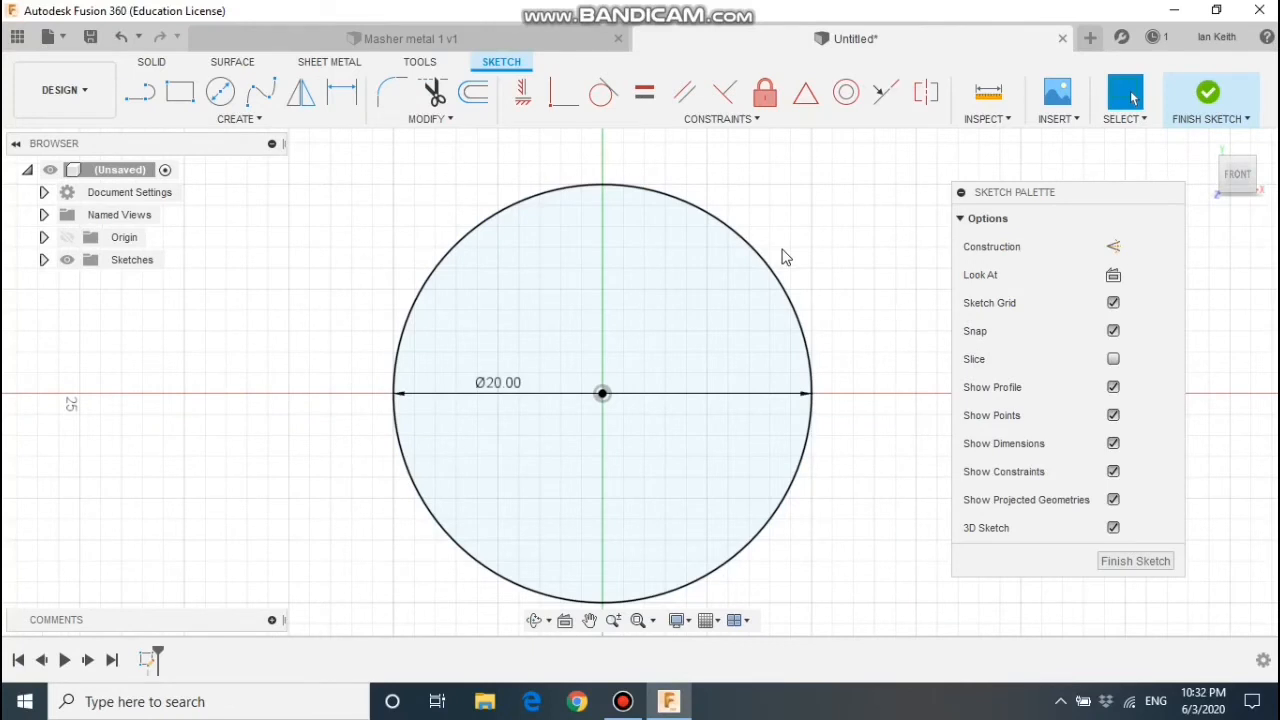
Step: Draw a vertical line through the circle's centre, from just above the circle down to its lowest point
click(140, 92)
click(602, 163)
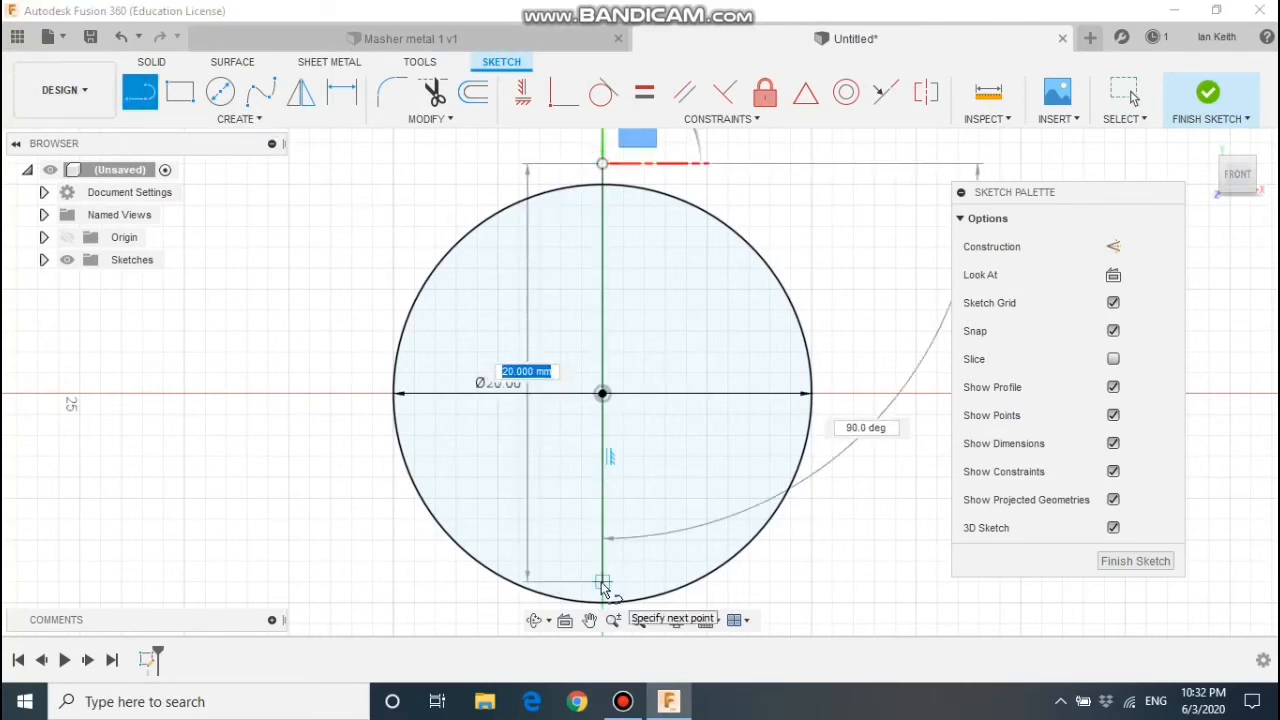
scroll(602, 583, up, 1)
click(602, 583)
key(Escape)
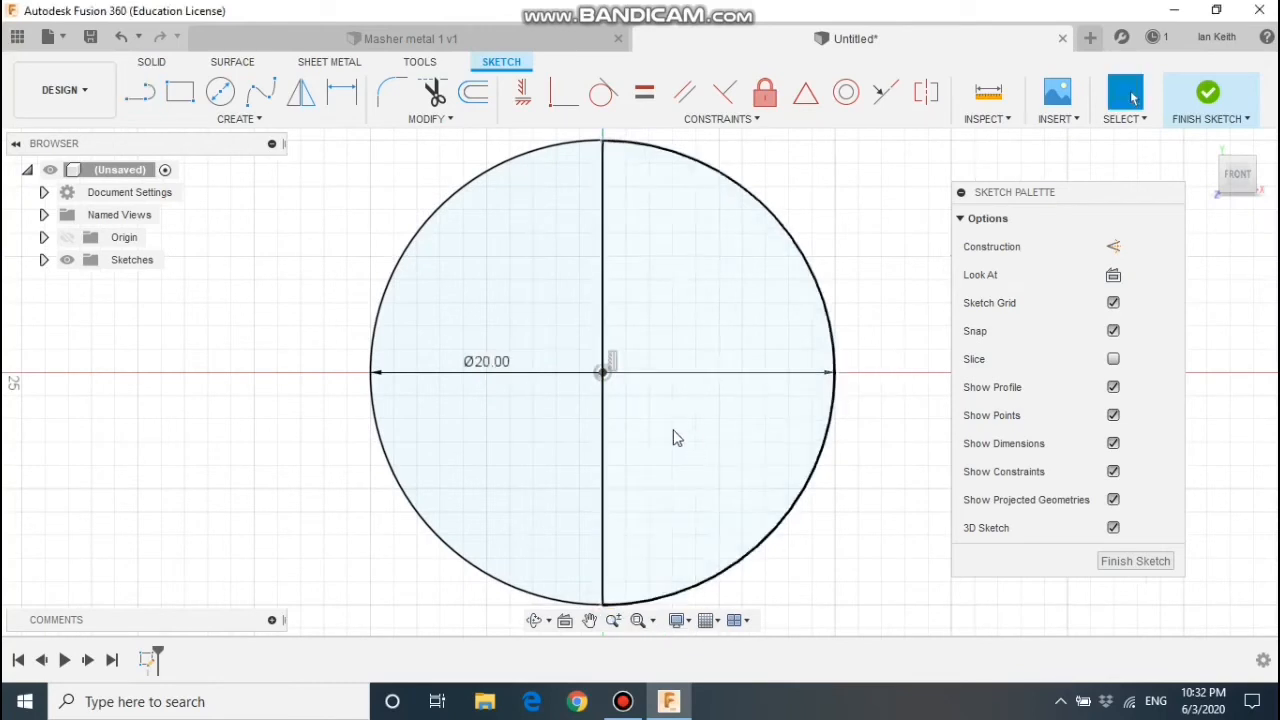
Step: Offset the vertical centre line by 5 mm to each side
click(473, 92)
click(603, 300)
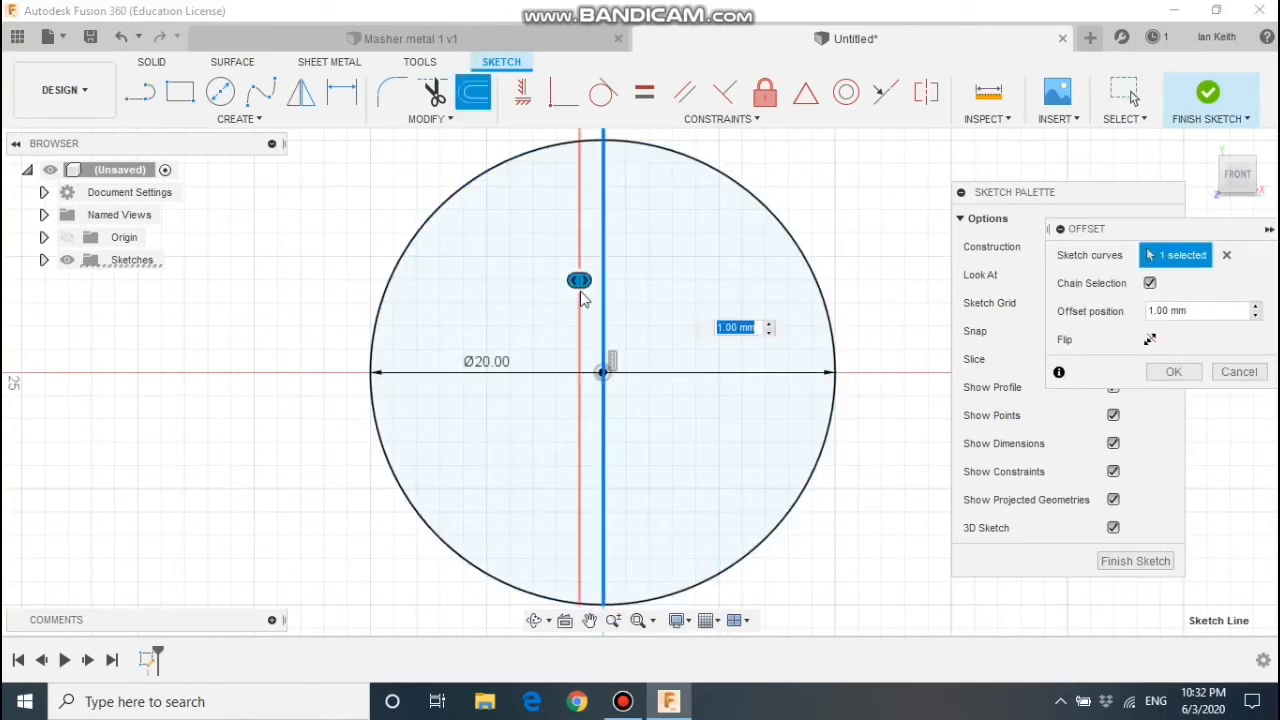
text(5)
key(Return)
click(473, 92)
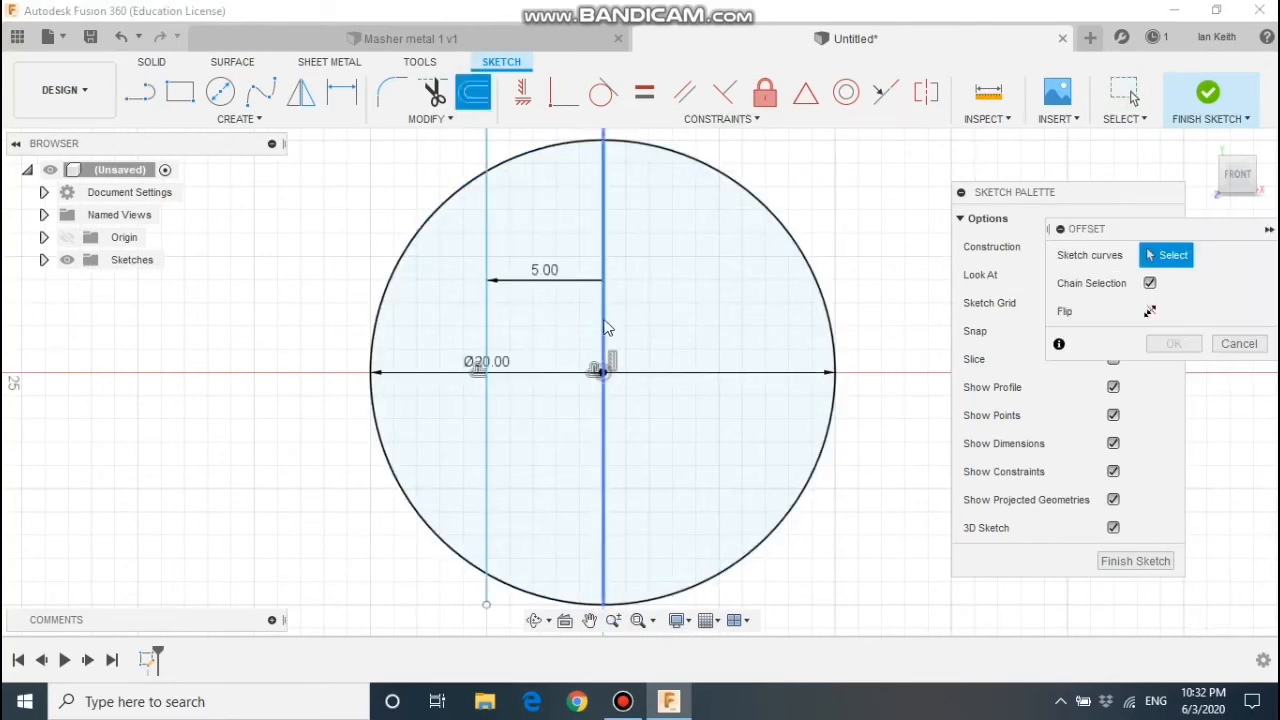
click(603, 320)
text(5)
key(Return)
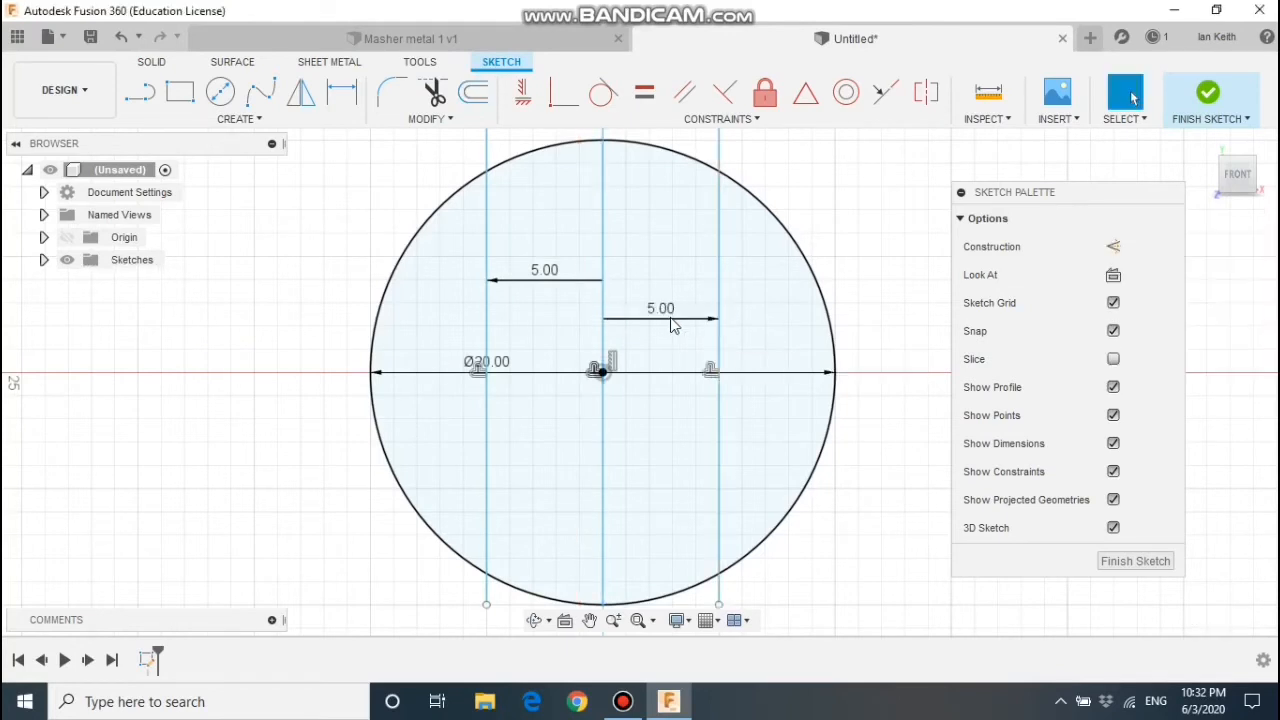
Step: Draw a horizontal line through the circle's centre, ending just inside the circle on both sides
key(l)
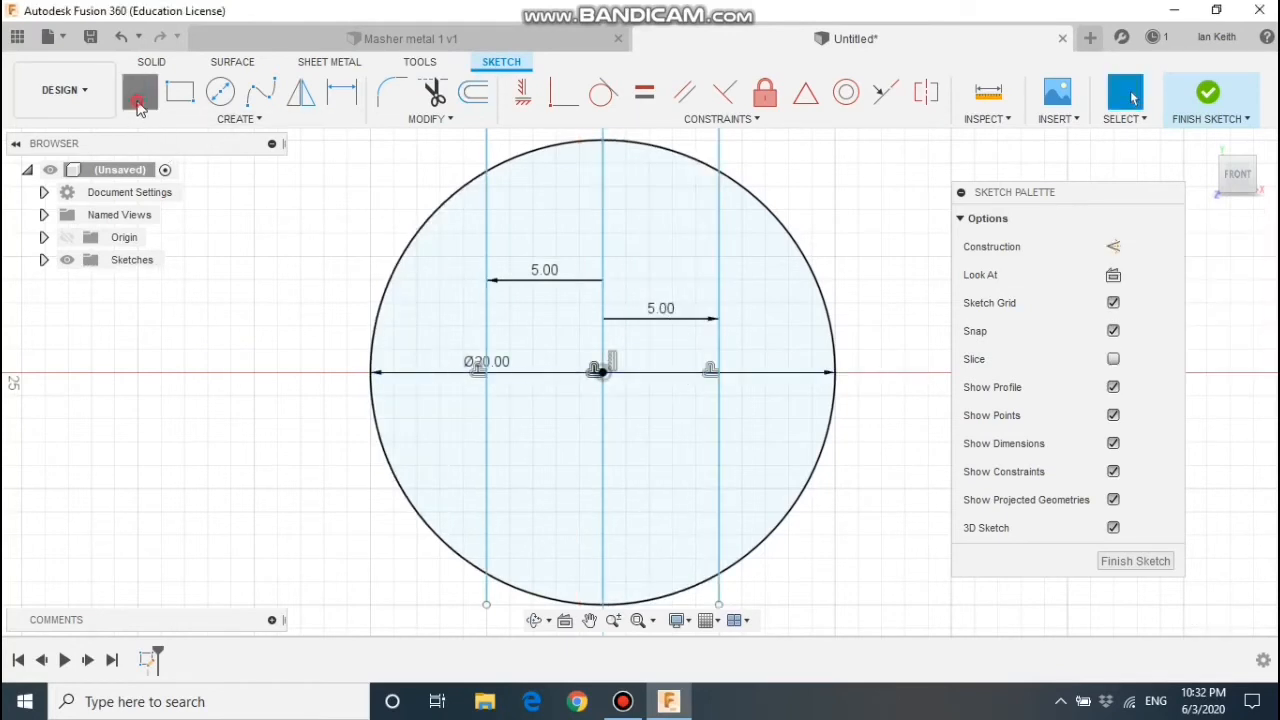
click(393, 372)
click(800, 372)
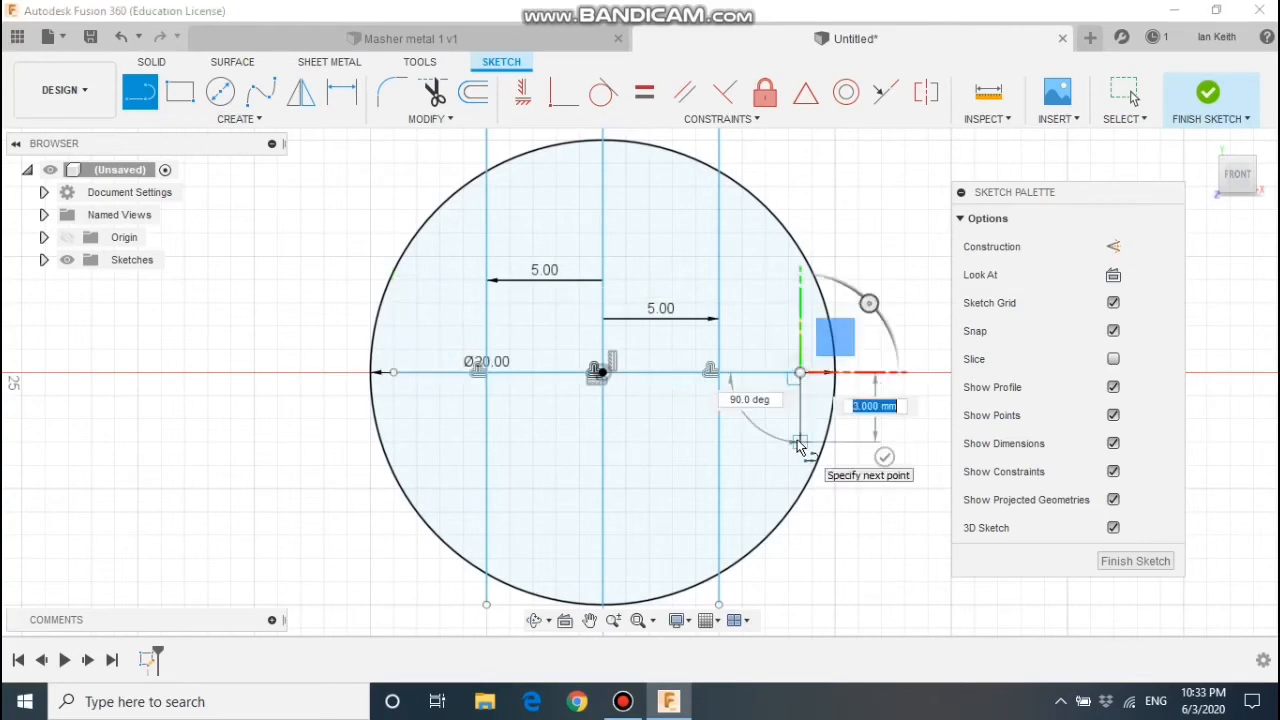
key(Escape)
Step: Offset the horizontal centre line 1.4 mm downward
click(476, 95)
click(460, 372)
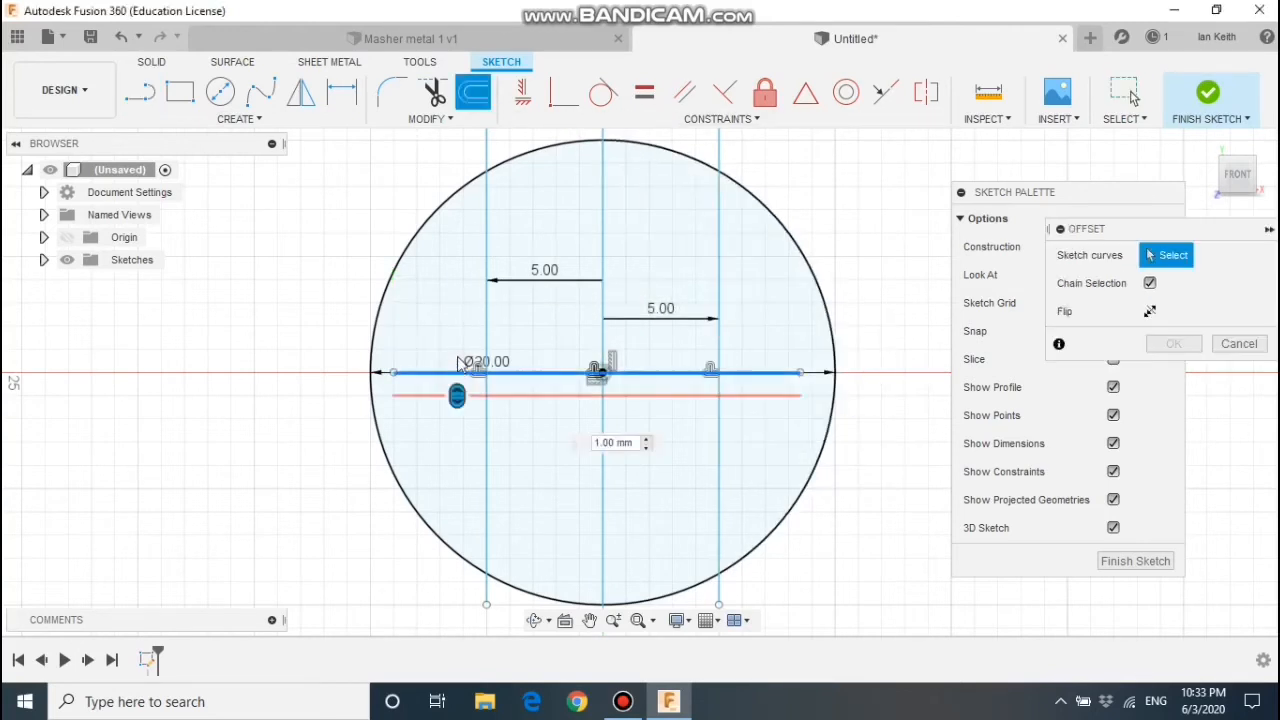
text(1.4)
key(Return)
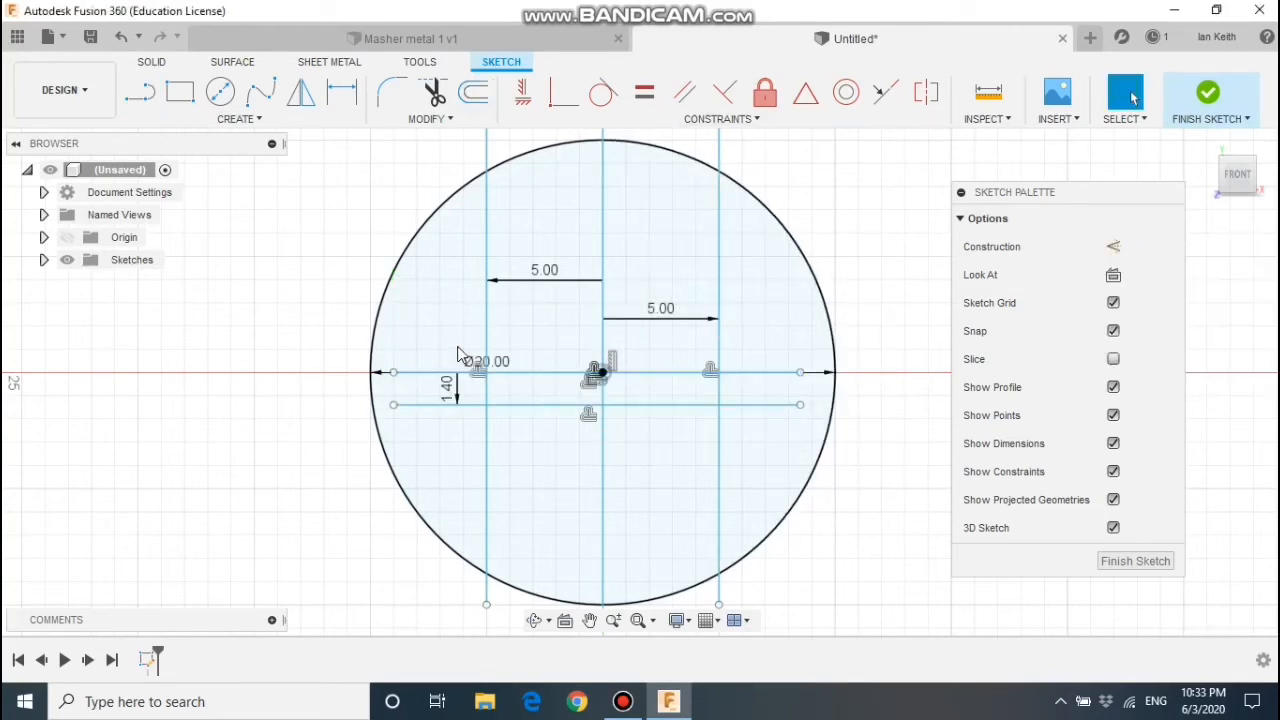
Step: Offset the horizontal centre line 1.4 mm upward
click(476, 95)
click(436, 373)
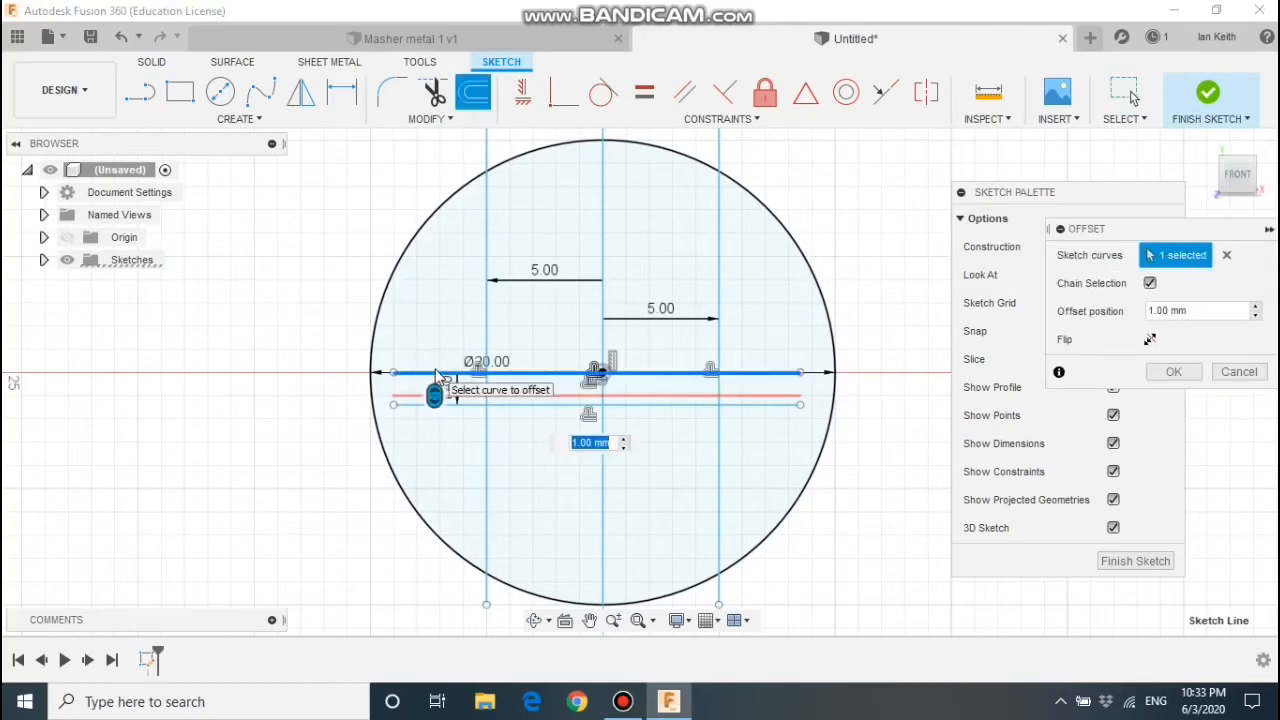
text(-1.4)
key(Return)
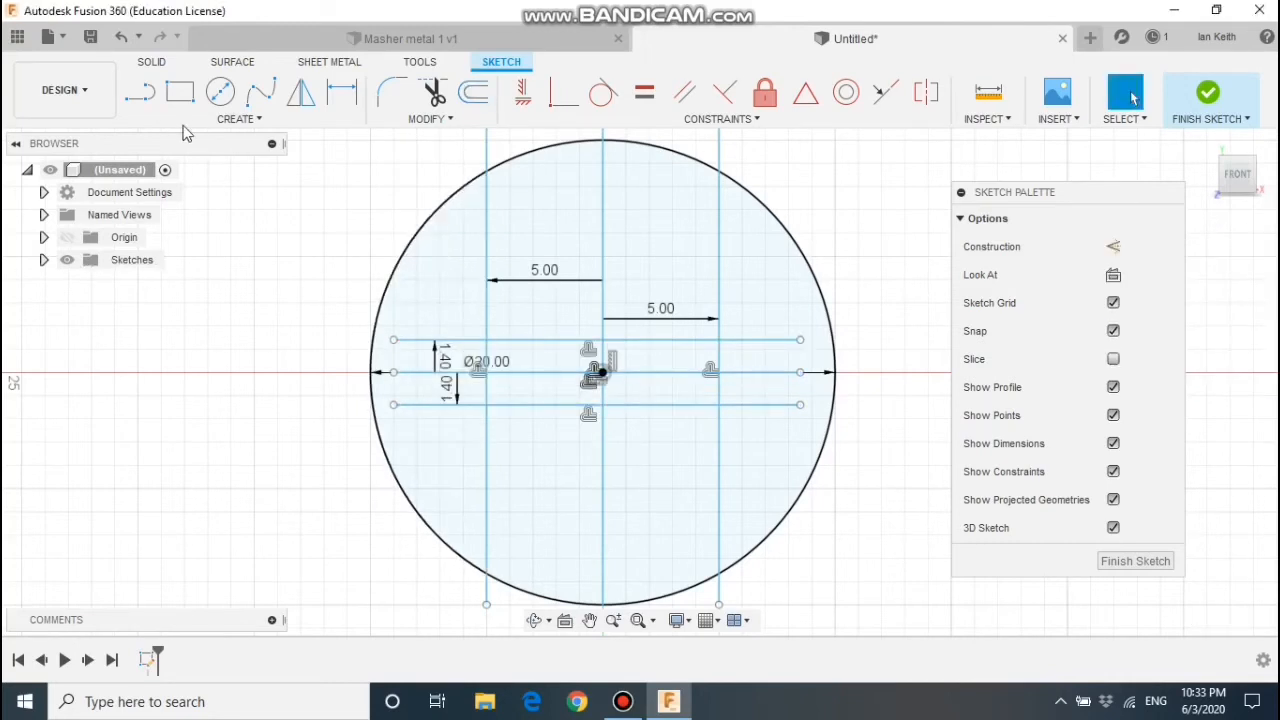
Step: Draw two 2 mm diameter circles where the left vertical offset line crosses the upper and lower horizontal offset lines
click(220, 92)
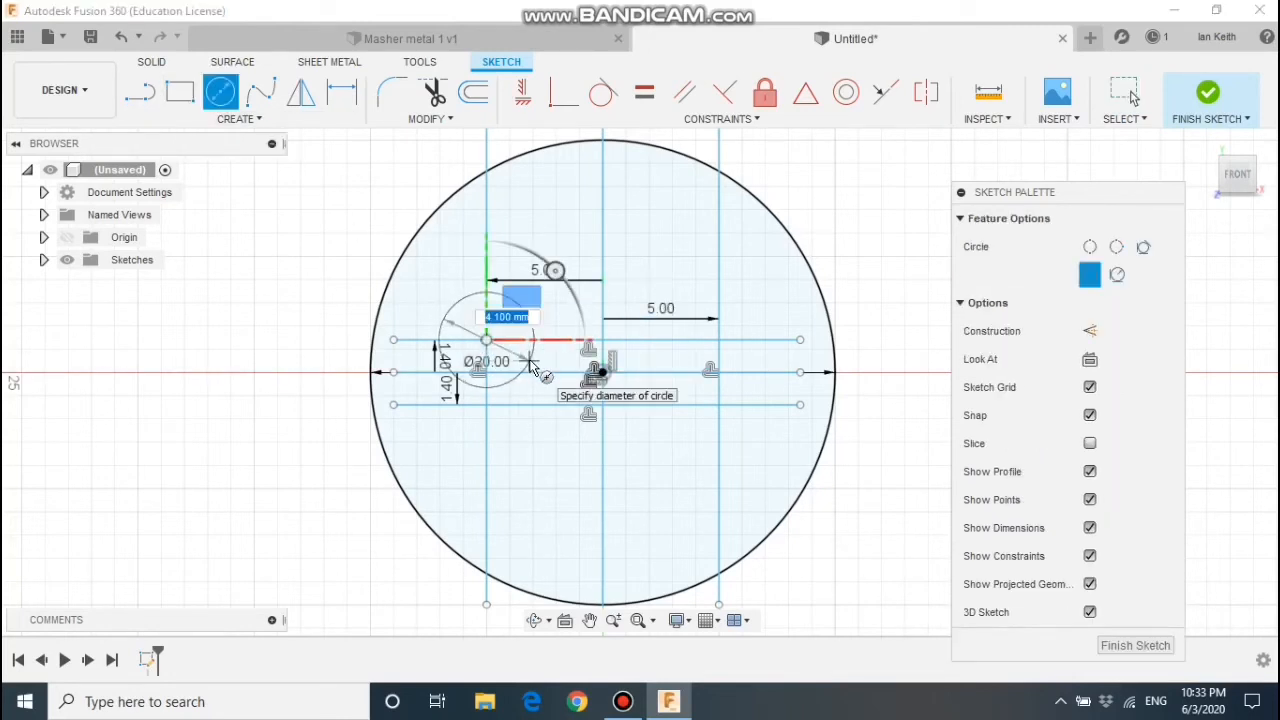
key(Tab)
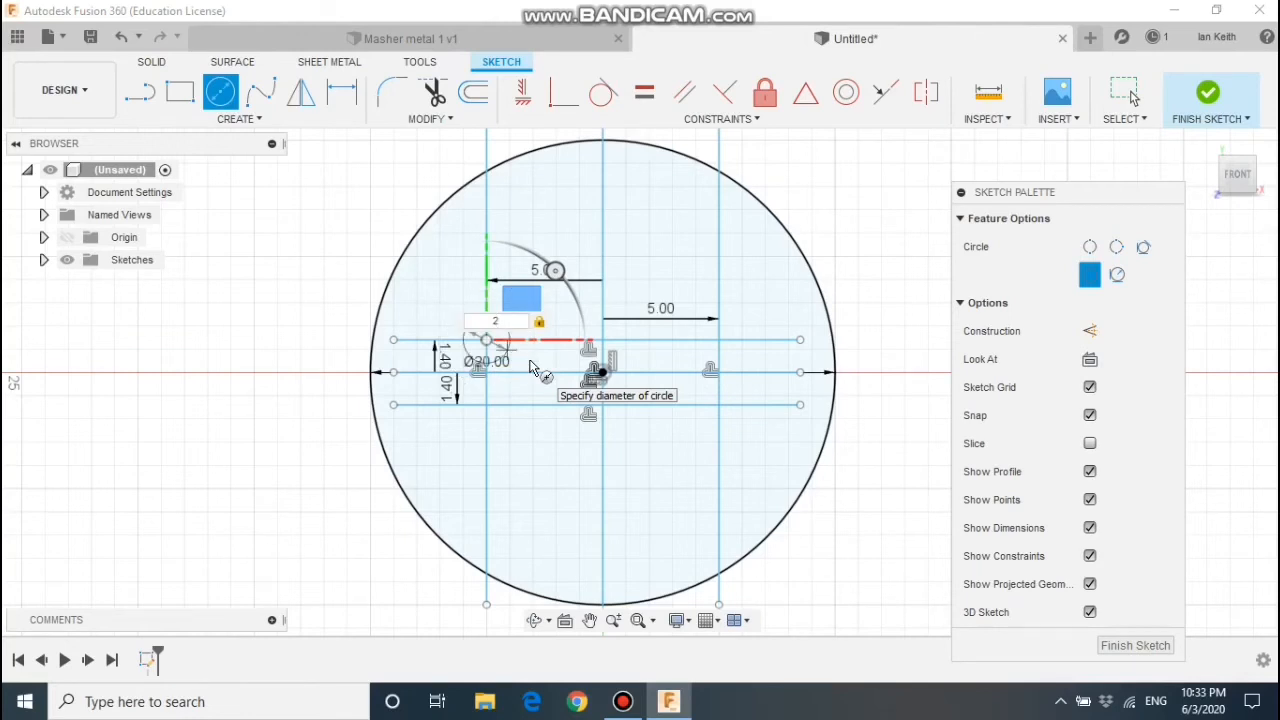
click(533, 368)
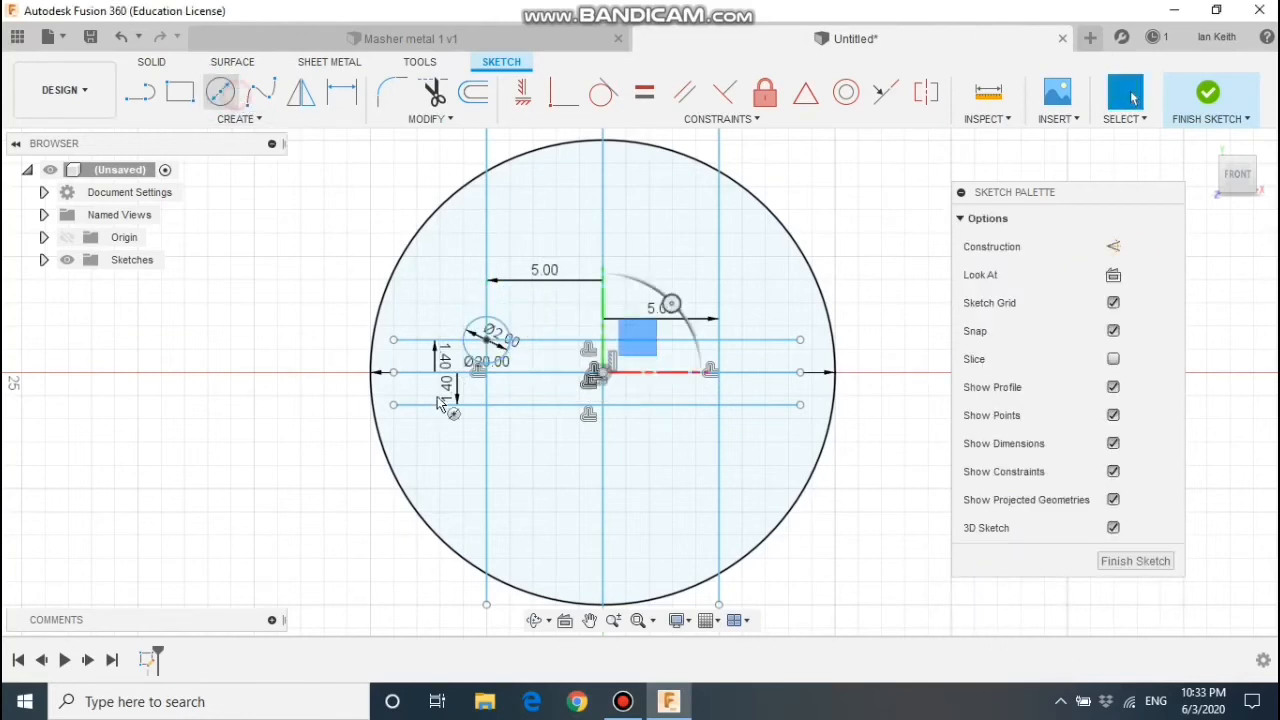
click(486, 406)
key(Return)
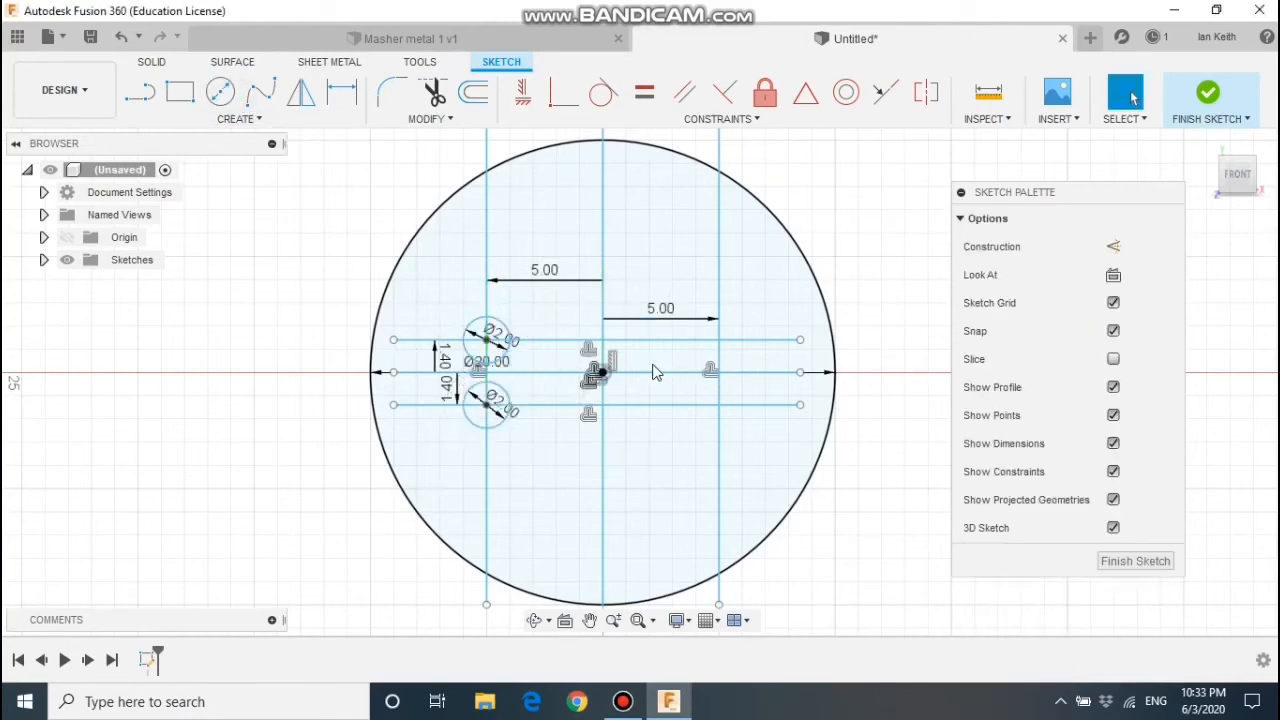
Step: Draw two 2 mm diameter circles where the right vertical offset line crosses the upper and lower horizontal offset lines
scroll(654, 371, up, 4)
click(221, 93)
click(779, 318)
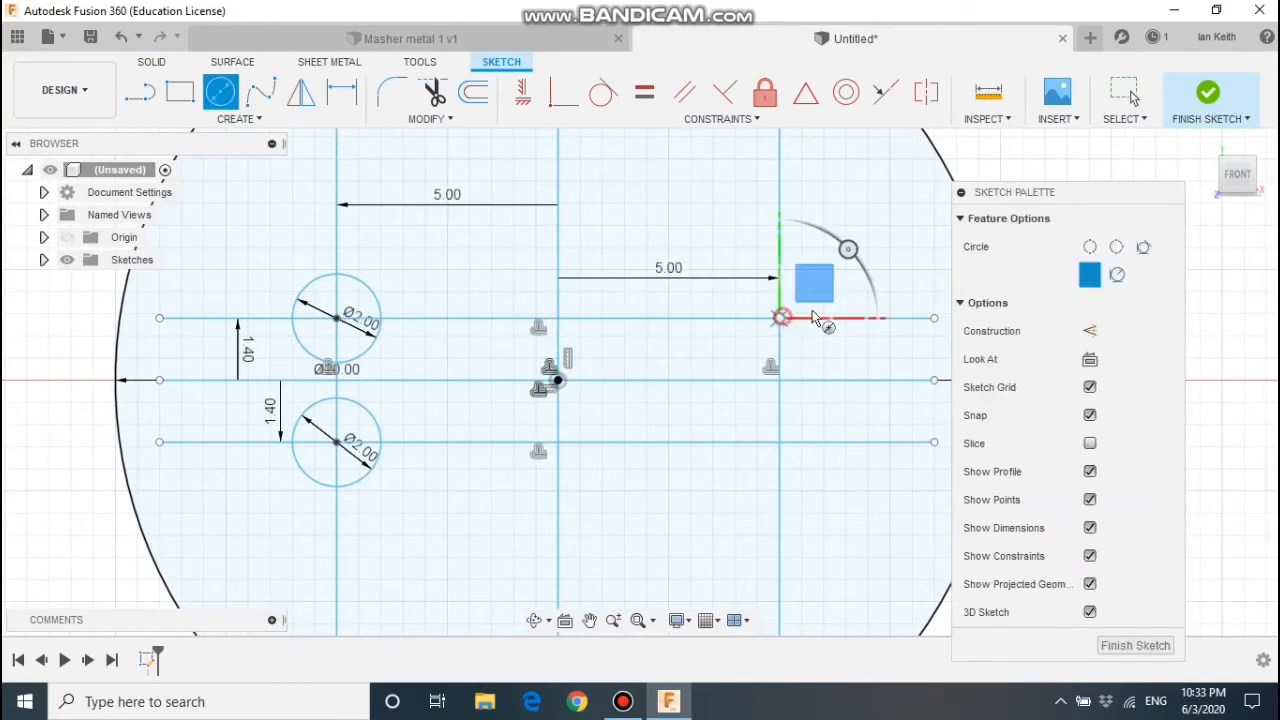
text(2)
key(Return)
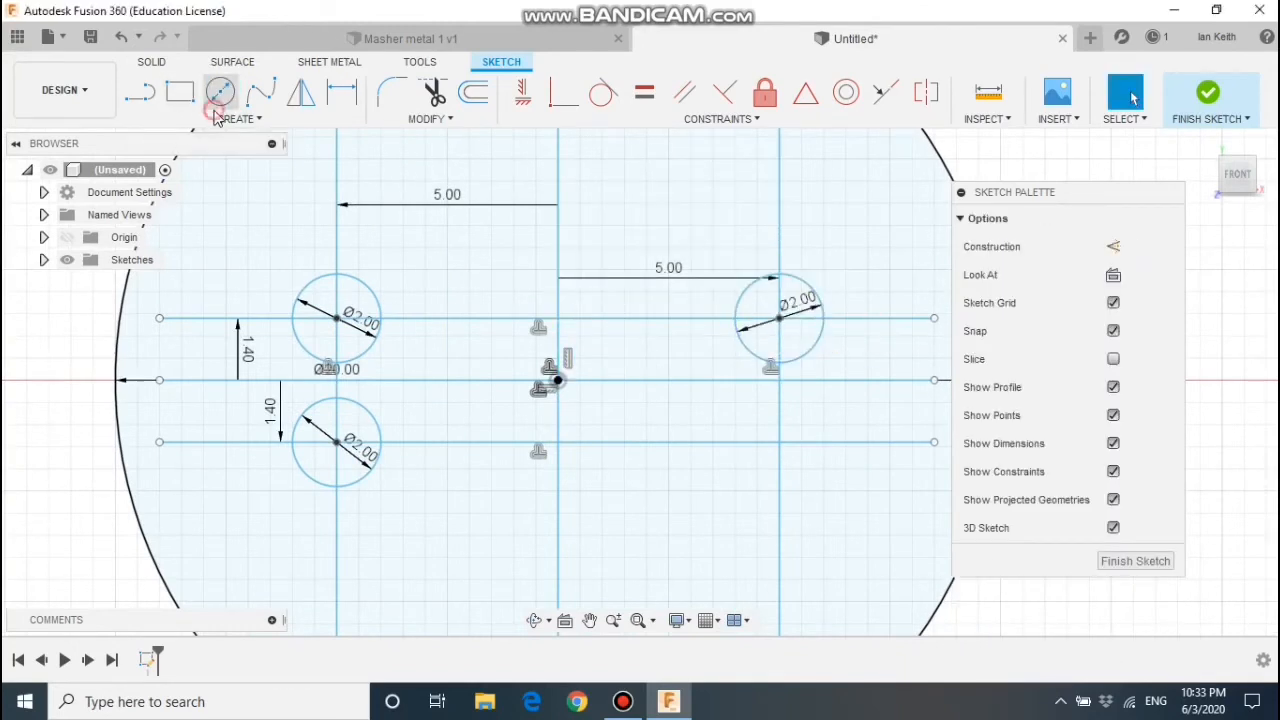
click(221, 93)
click(779, 442)
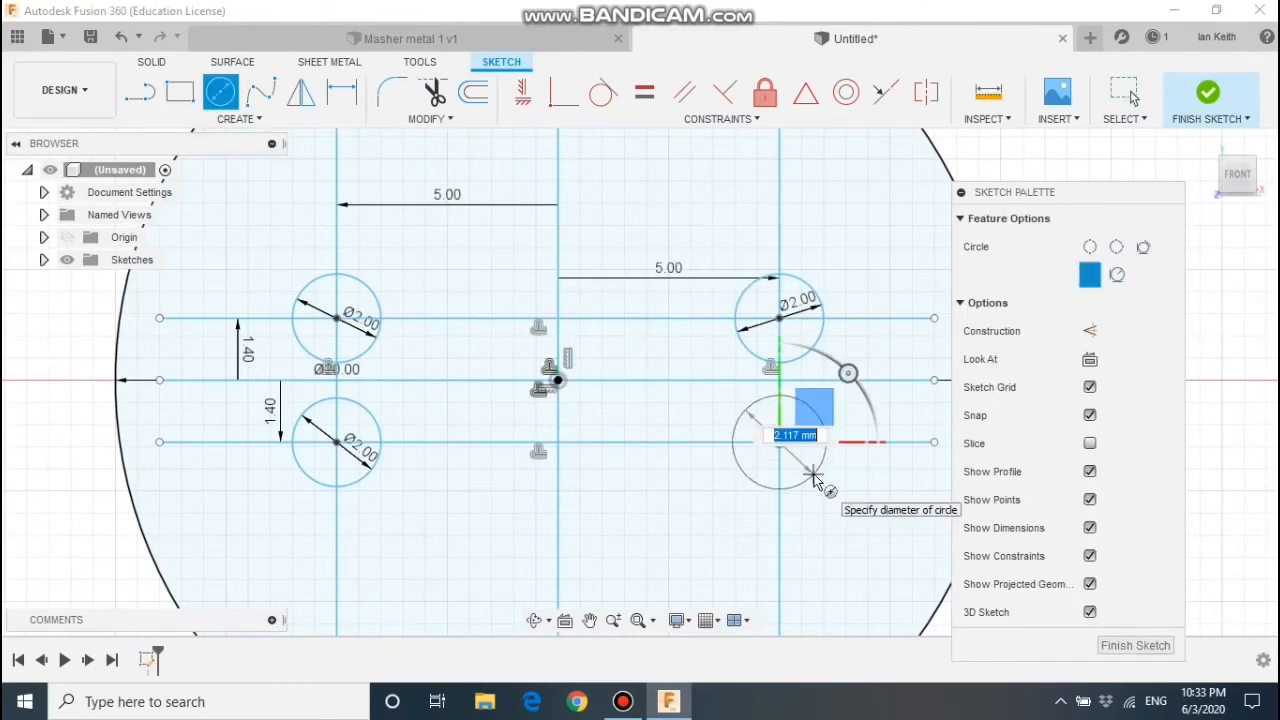
key(Return)
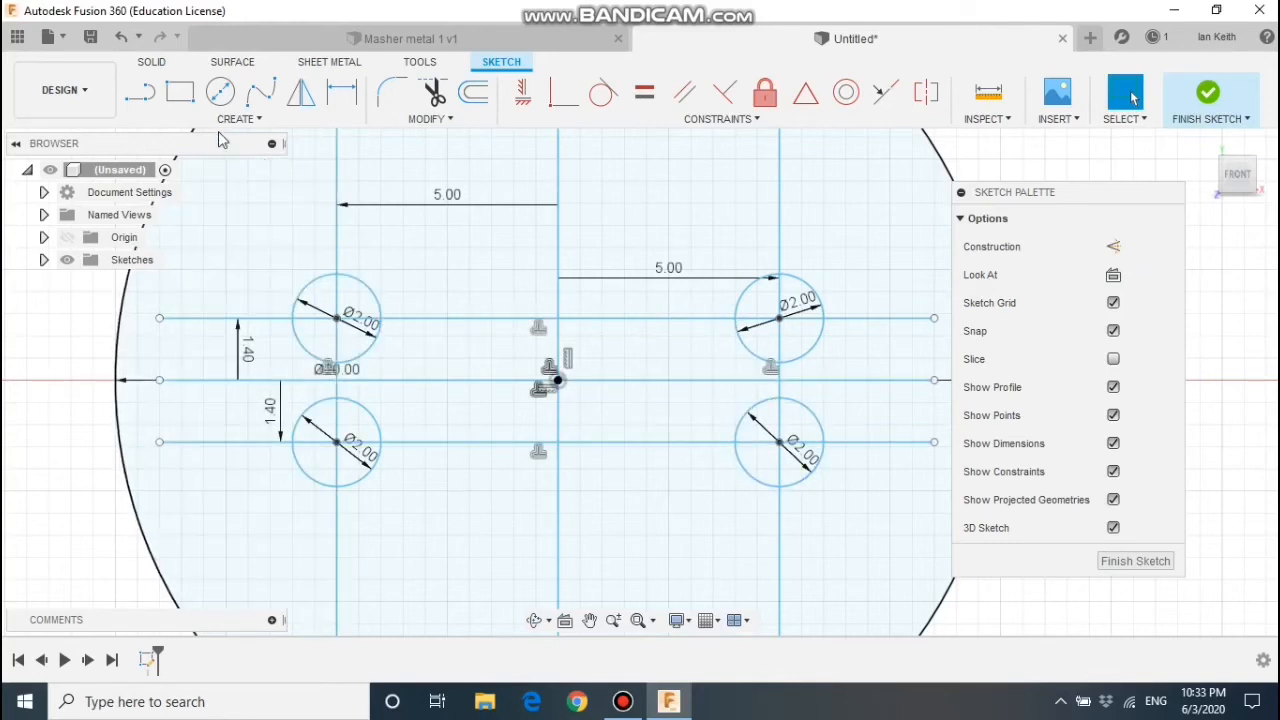
Step: Connect the centres of the two left circles with a vertical line and offset it 1.4 mm outward to the left
click(141, 93)
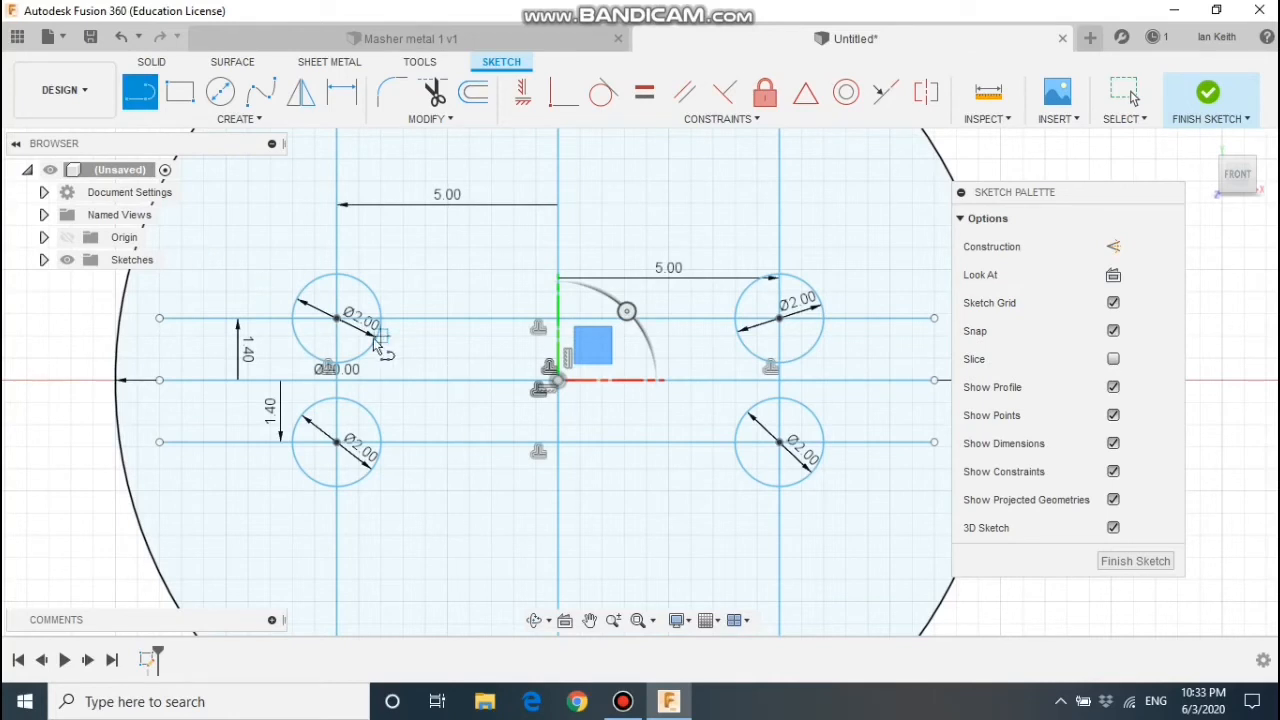
click(337, 319)
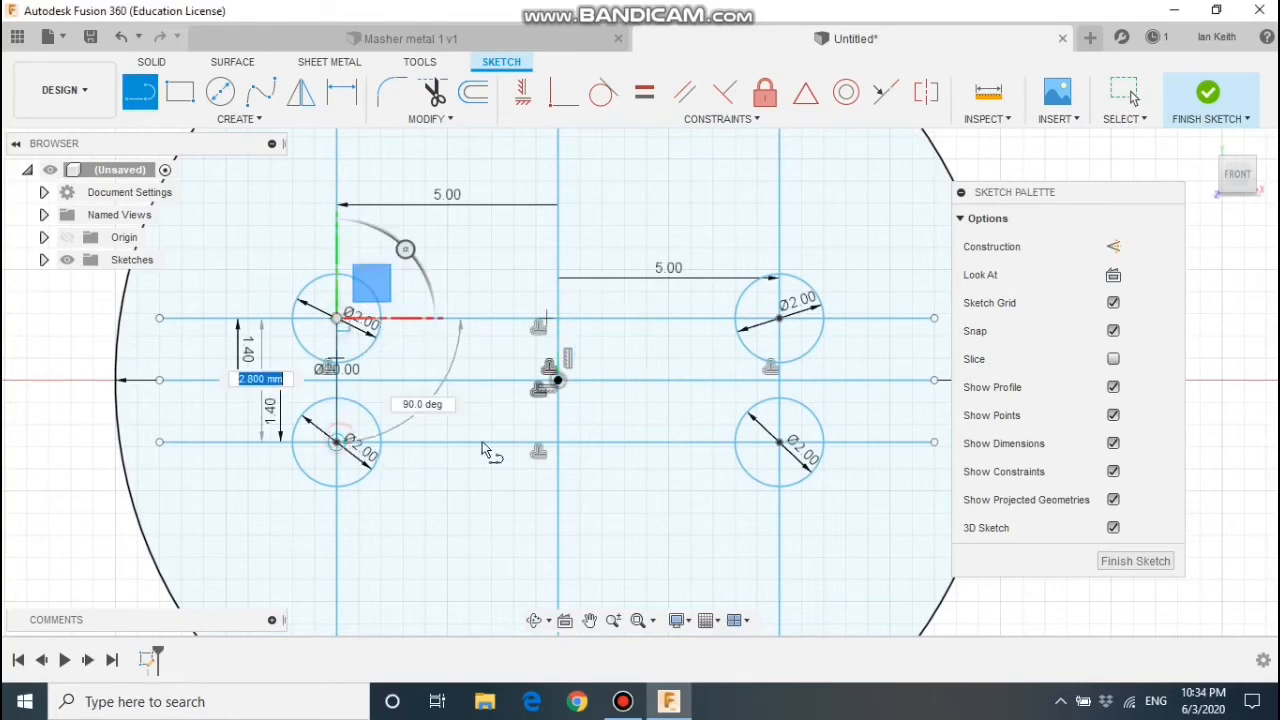
key(Escape)
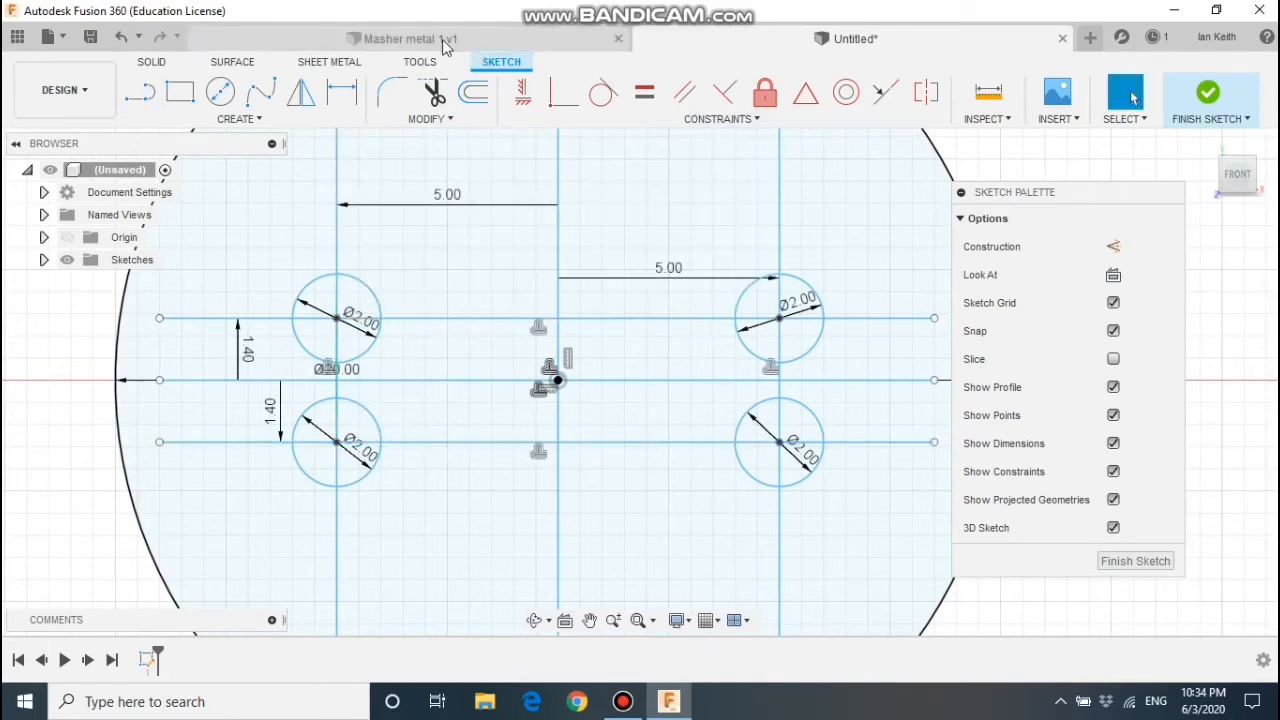
click(337, 397)
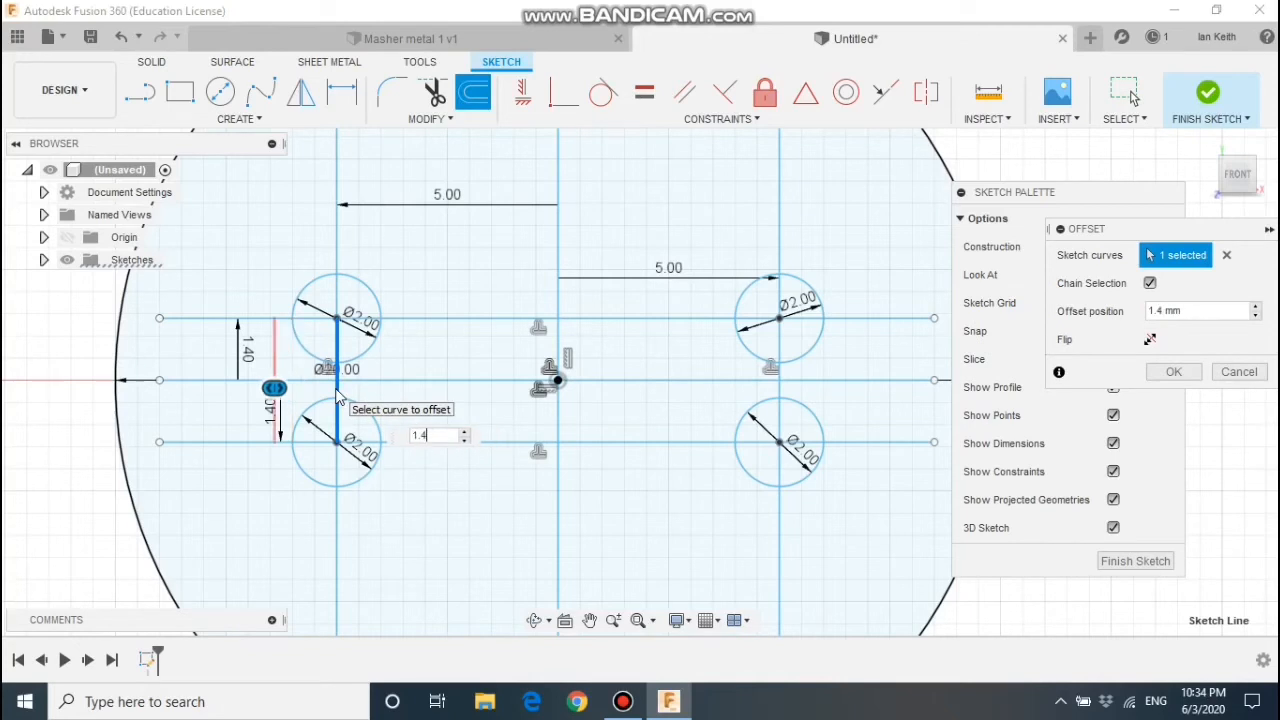
key(Return)
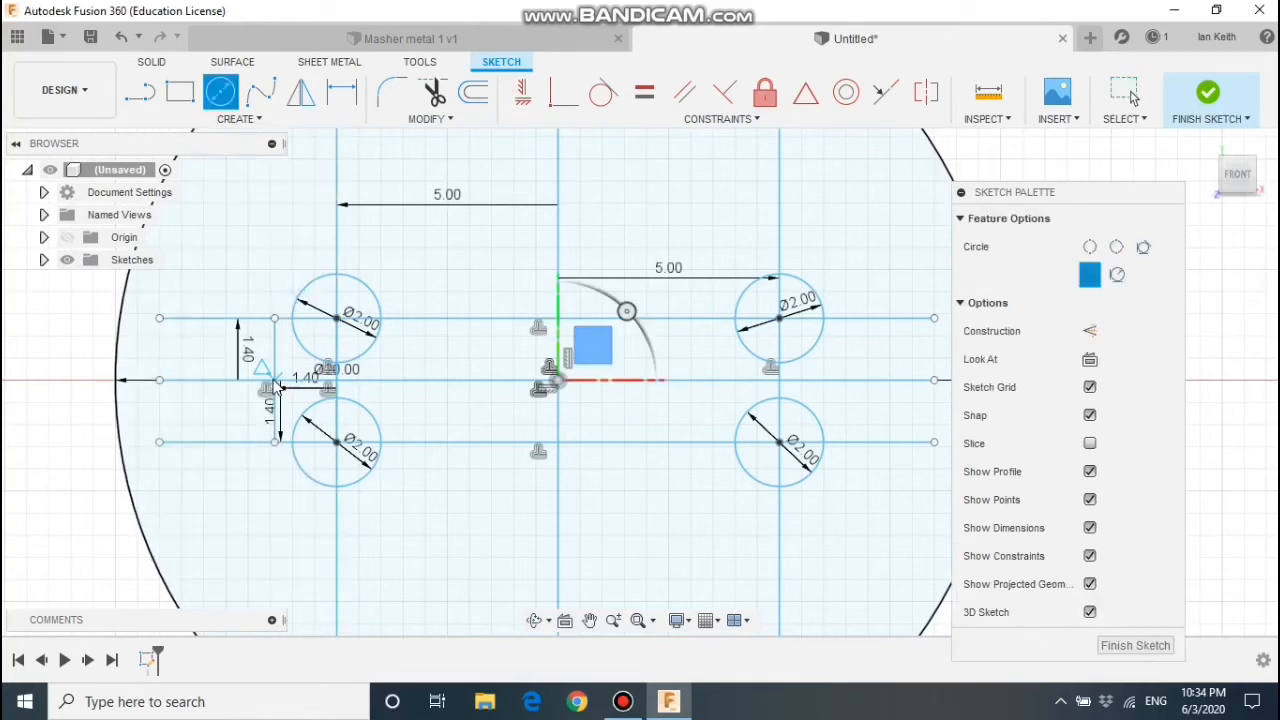
Step: Draw a 2 mm diameter circle at the midpoint of the short offset line beside the two left circles
click(275, 380)
text(2)
key(Return)
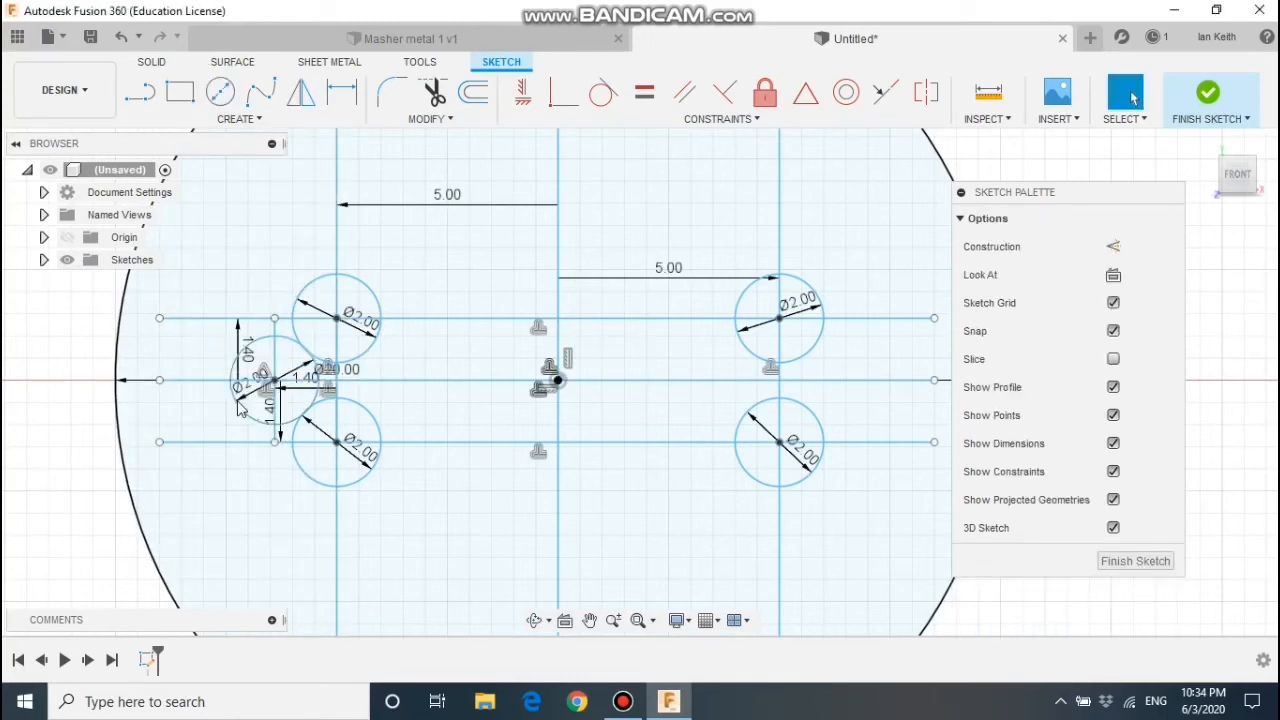
Step: Connect the centres of the two right circles with a vertical line and offset it 1.4 mm outward to the right
key(l)
click(779, 318)
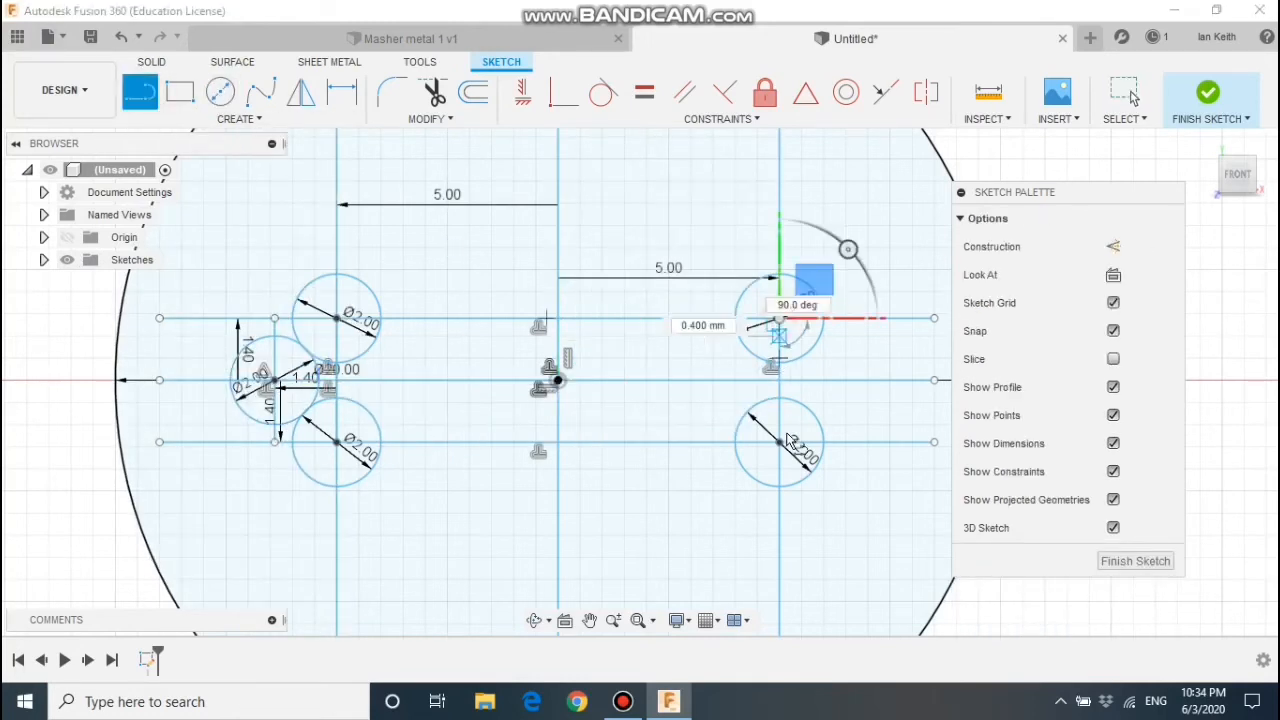
click(779, 441)
key(o)
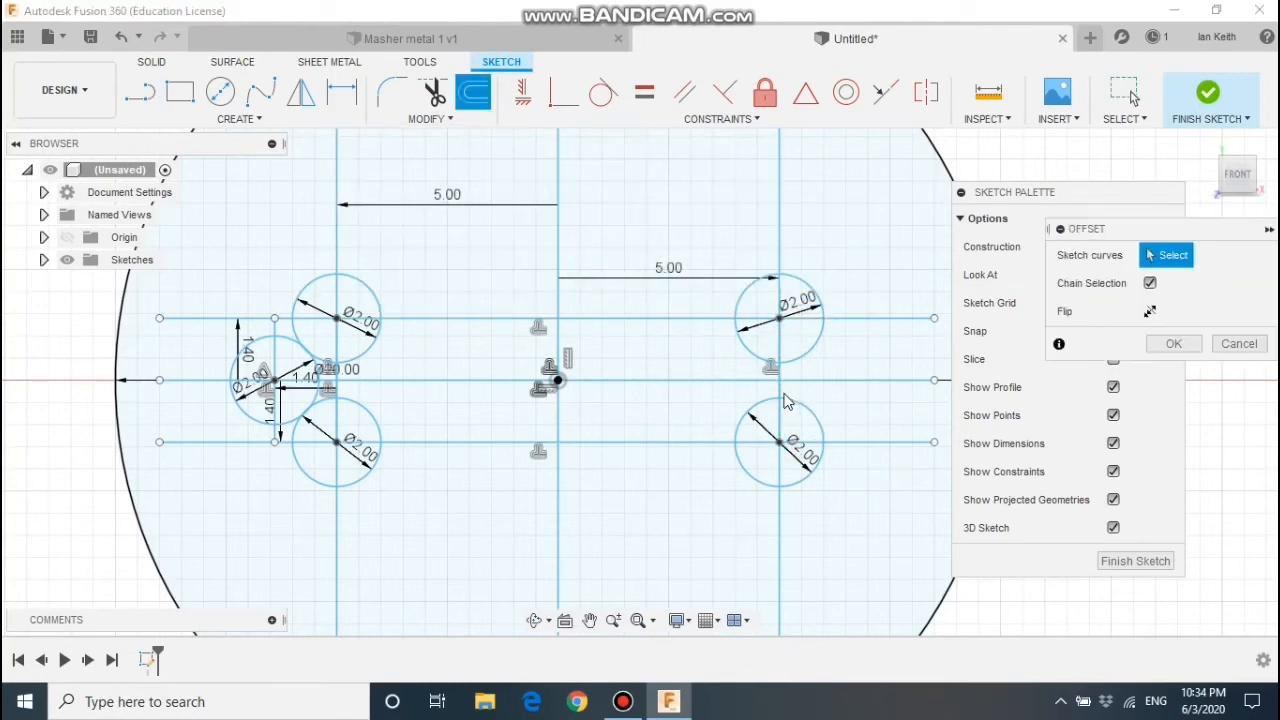
click(780, 400)
text(-1.4)
key(Return)
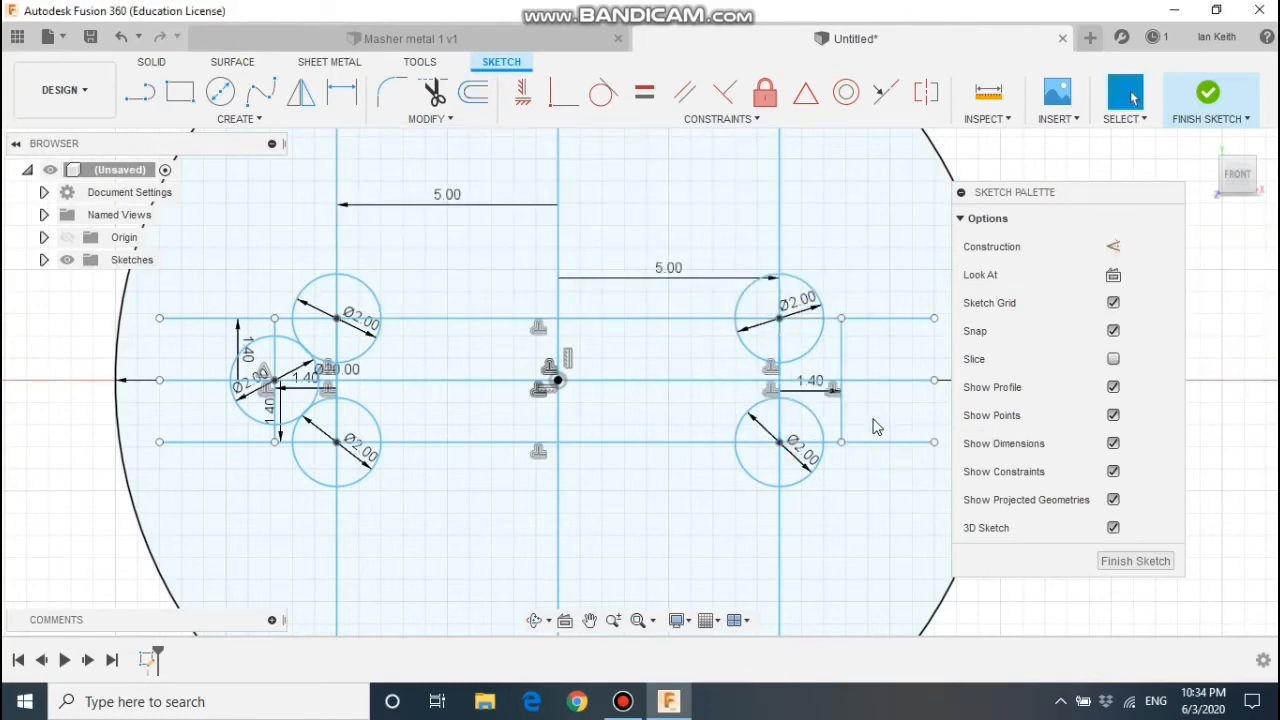
Step: Draw a 2 mm diameter circle at the midpoint of the short offset line beside the two right circles
click(229, 100)
click(841, 380)
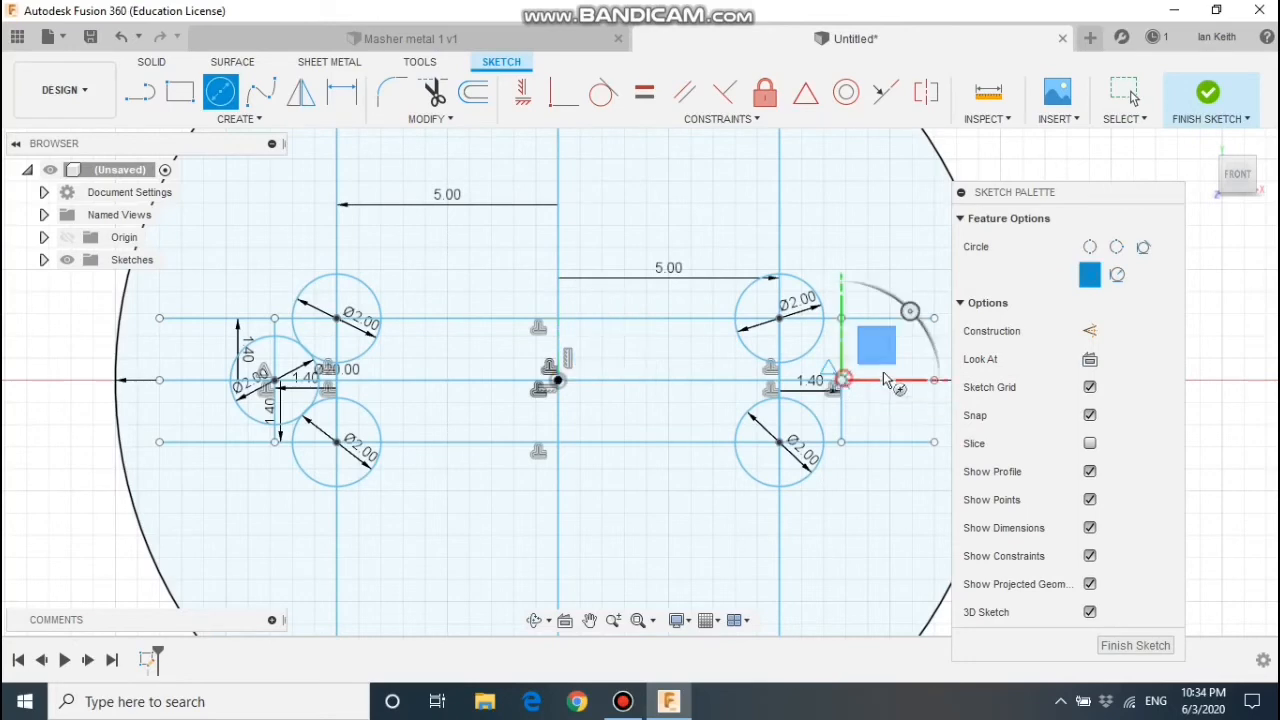
key(Return)
Step: Draw a diagonal line about 2.1 mm long from the outermost left circle to the upper-left circle and make it tangent to the outermost circle
scroll(222, 358, up, 6)
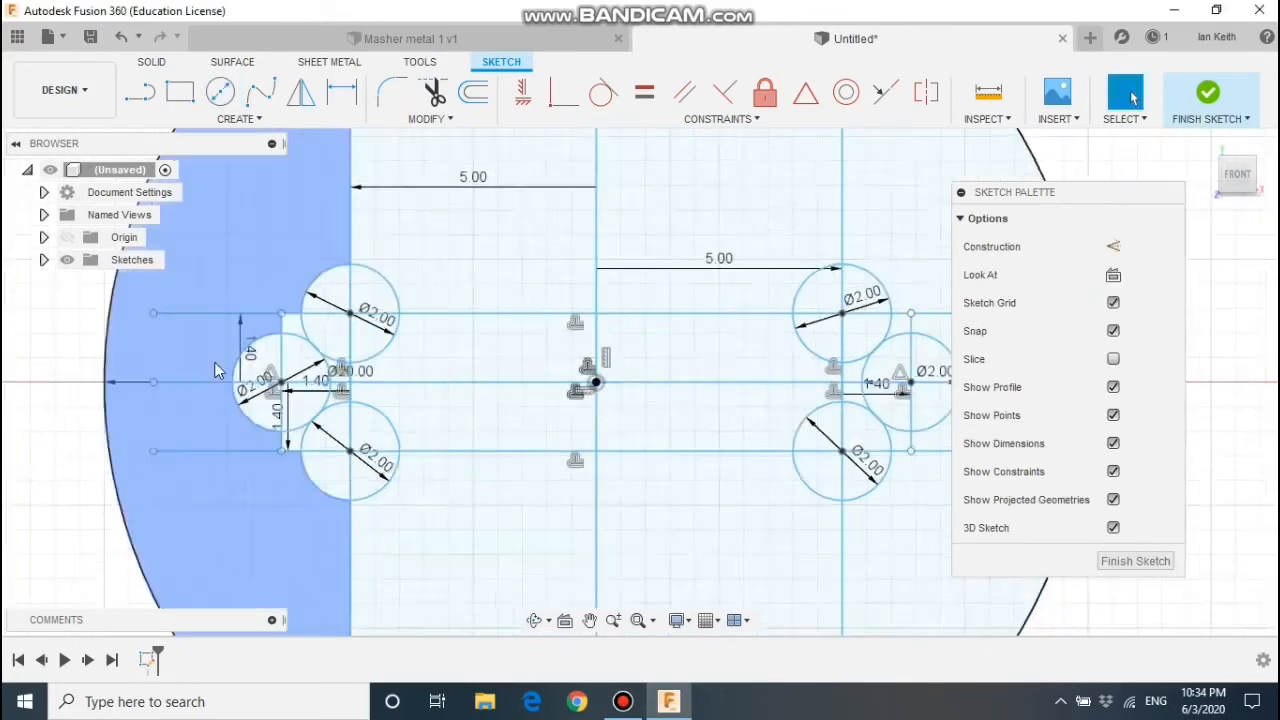
click(140, 92)
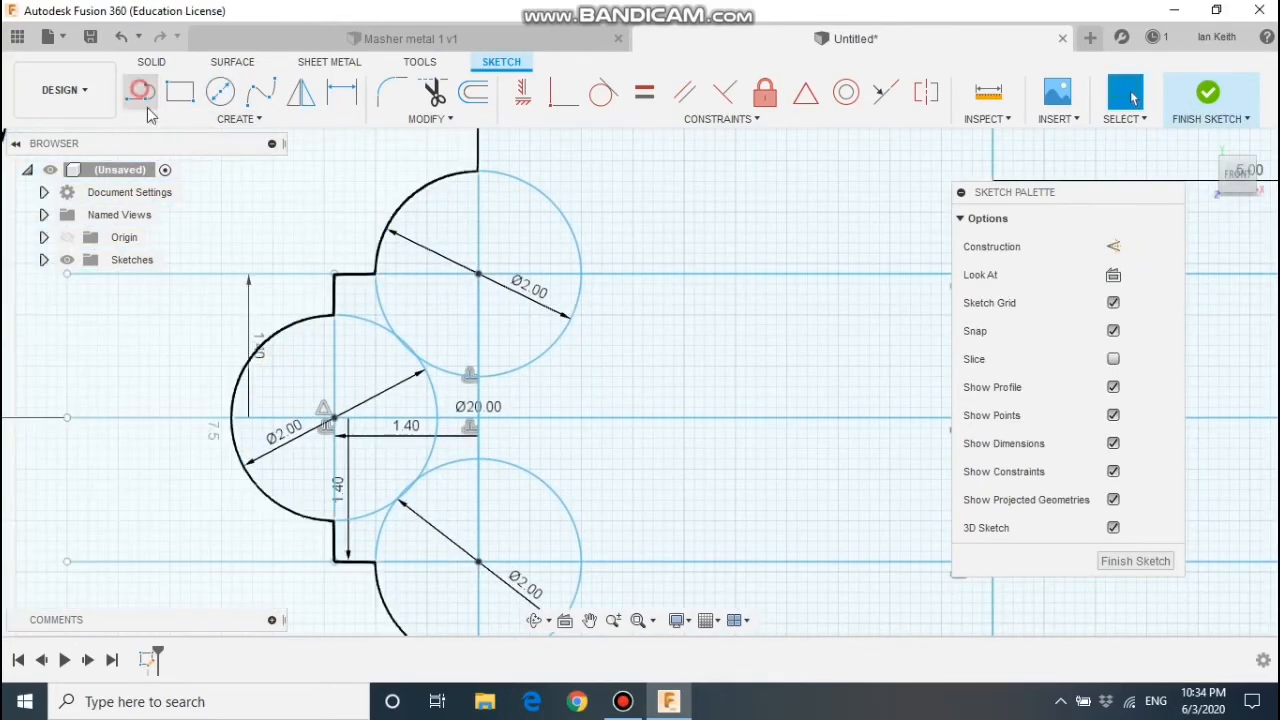
click(254, 354)
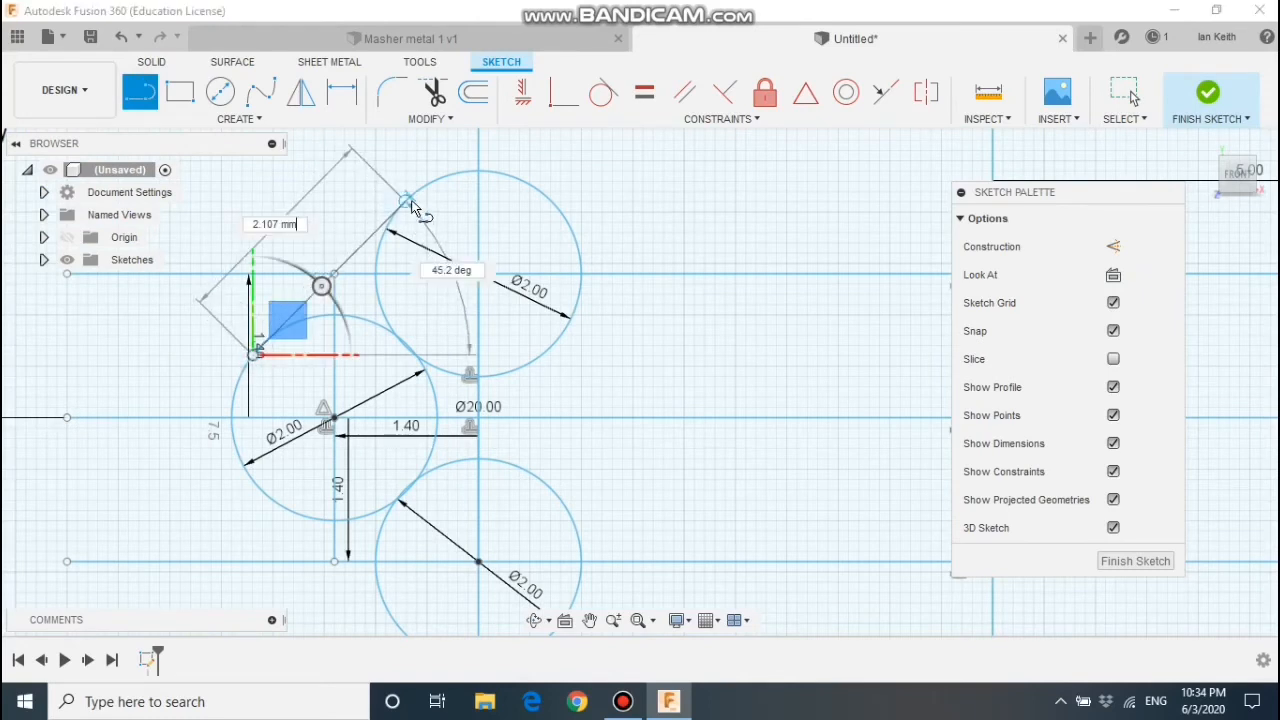
click(407, 201)
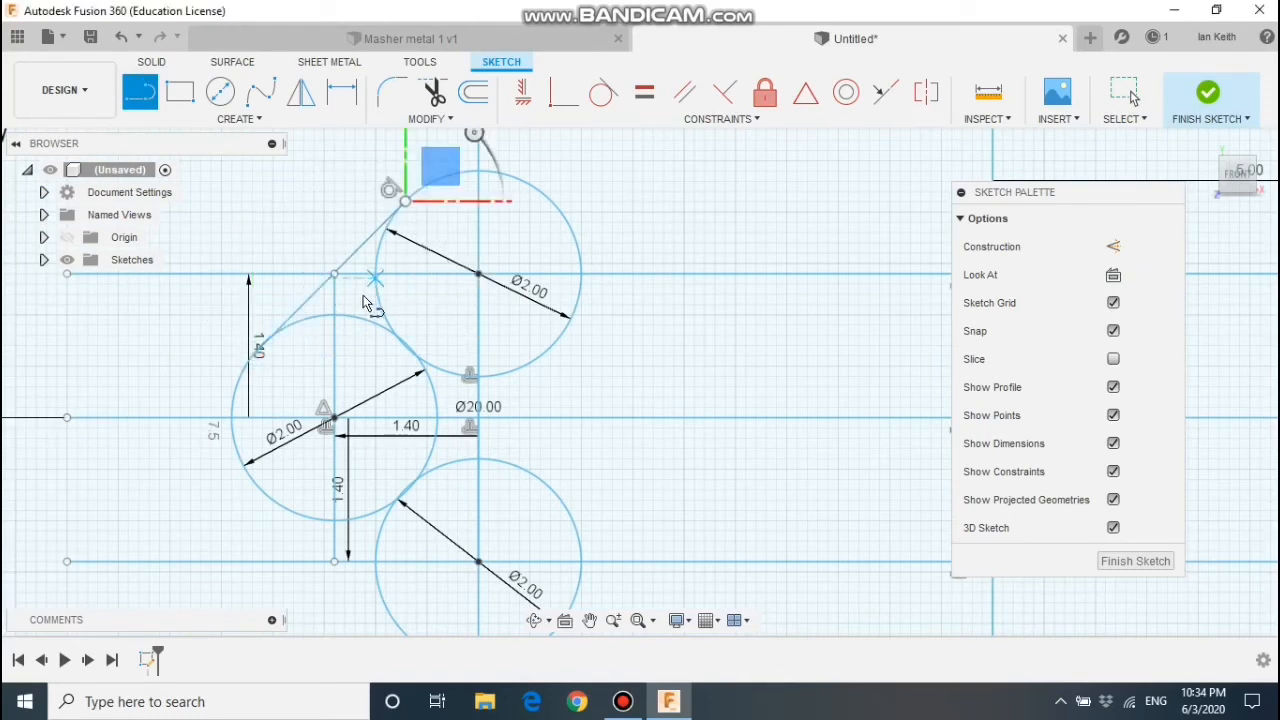
click(603, 95)
click(307, 300)
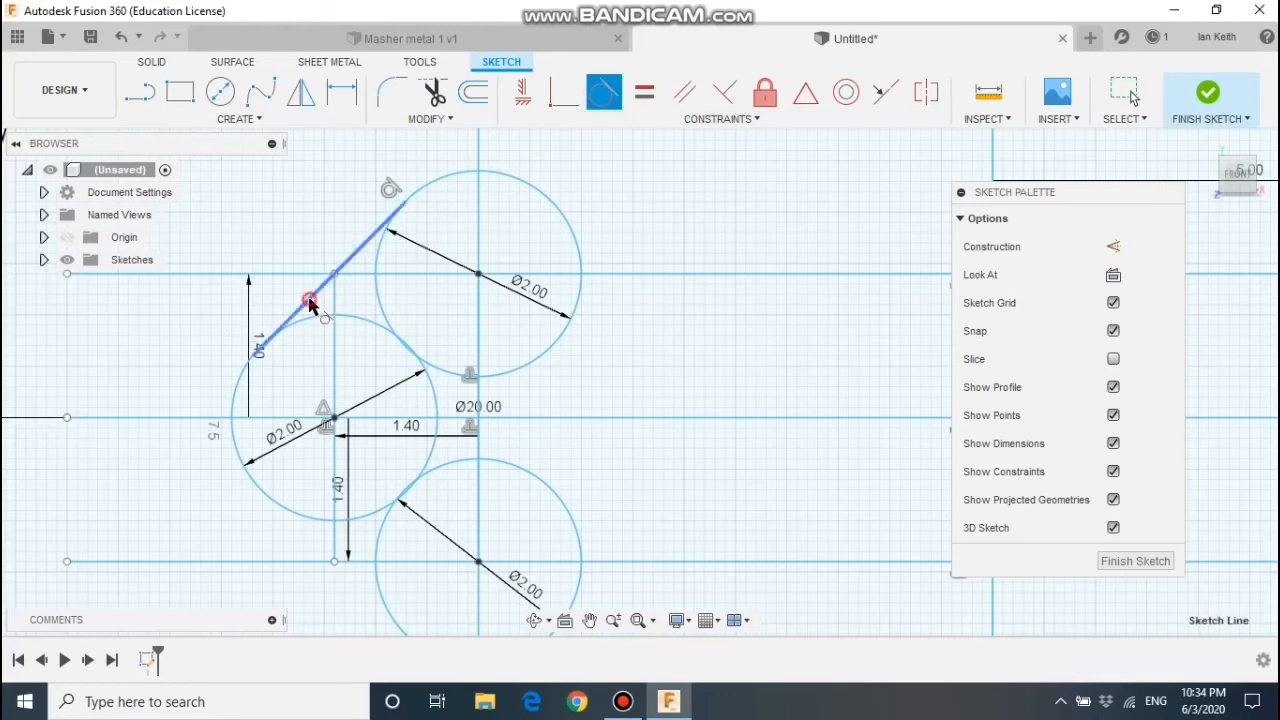
click(316, 430)
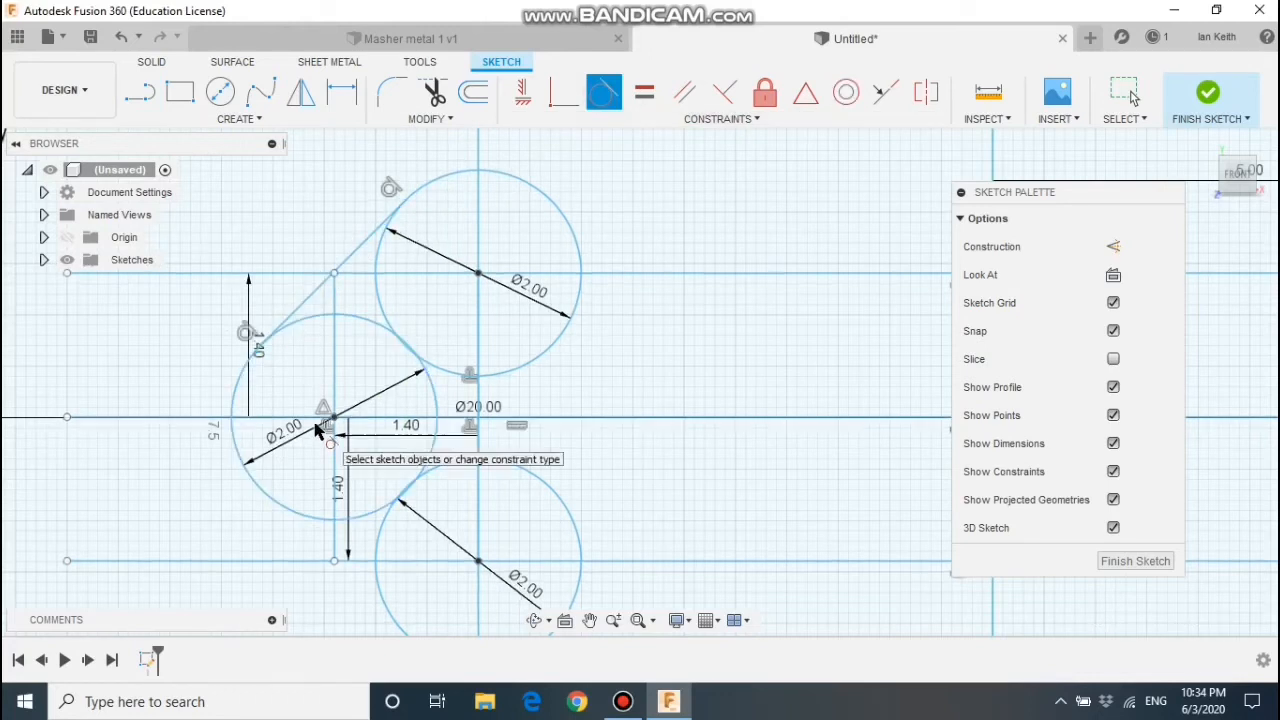
Step: Draw a diagonal line about 2 mm long from the outermost left circle to the lower-left circle and constrain it tangent to both circles
key(l)
click(253, 481)
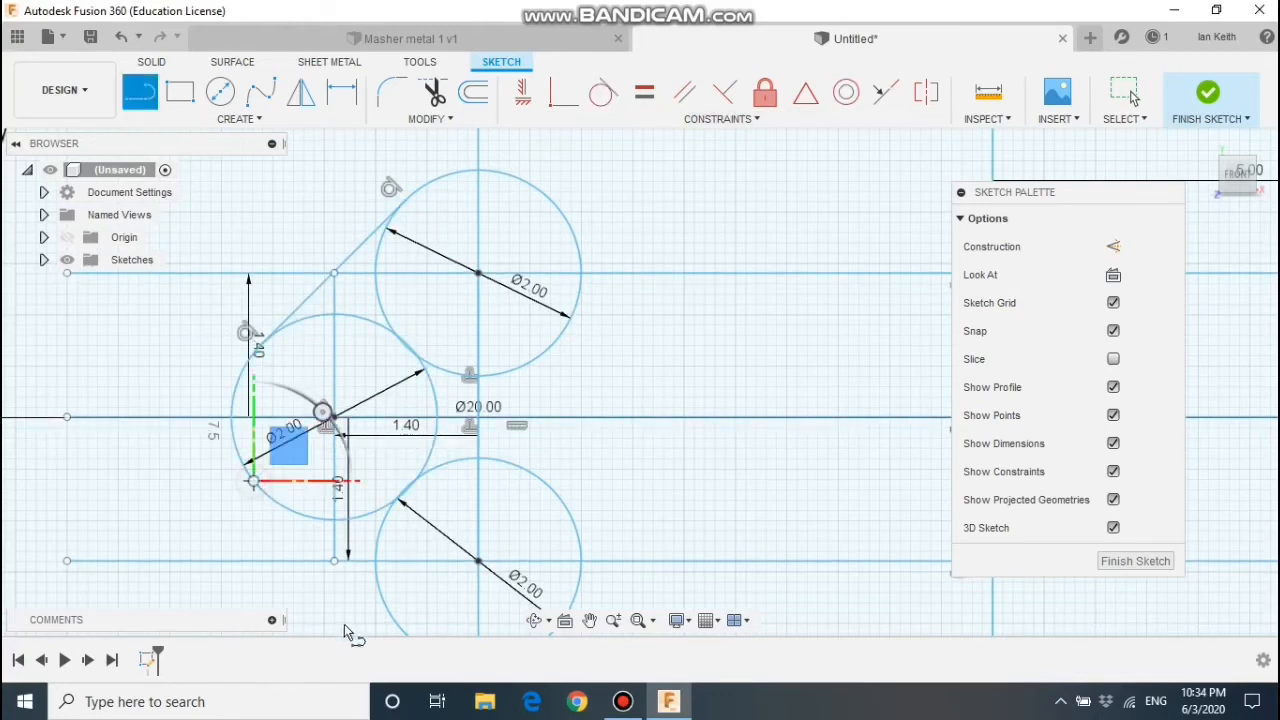
click(396, 605)
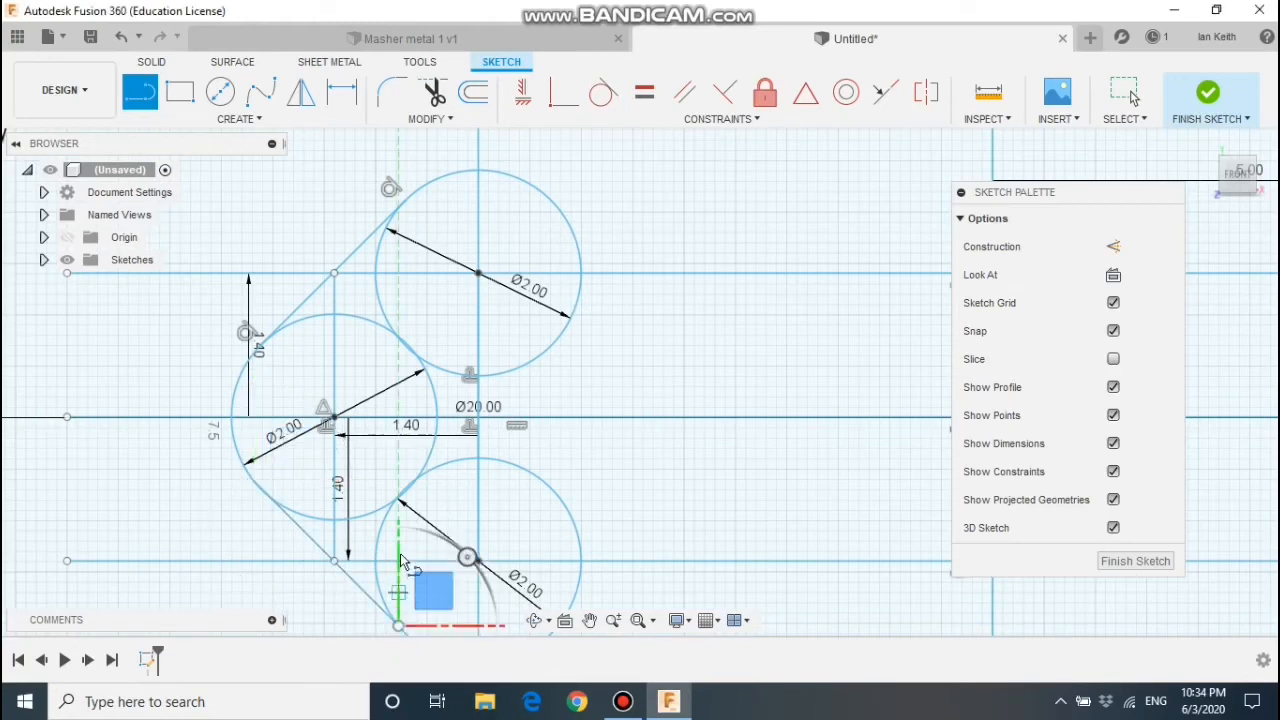
scroll(400, 553, down, 2)
middle_drag(397, 556, 441, 451)
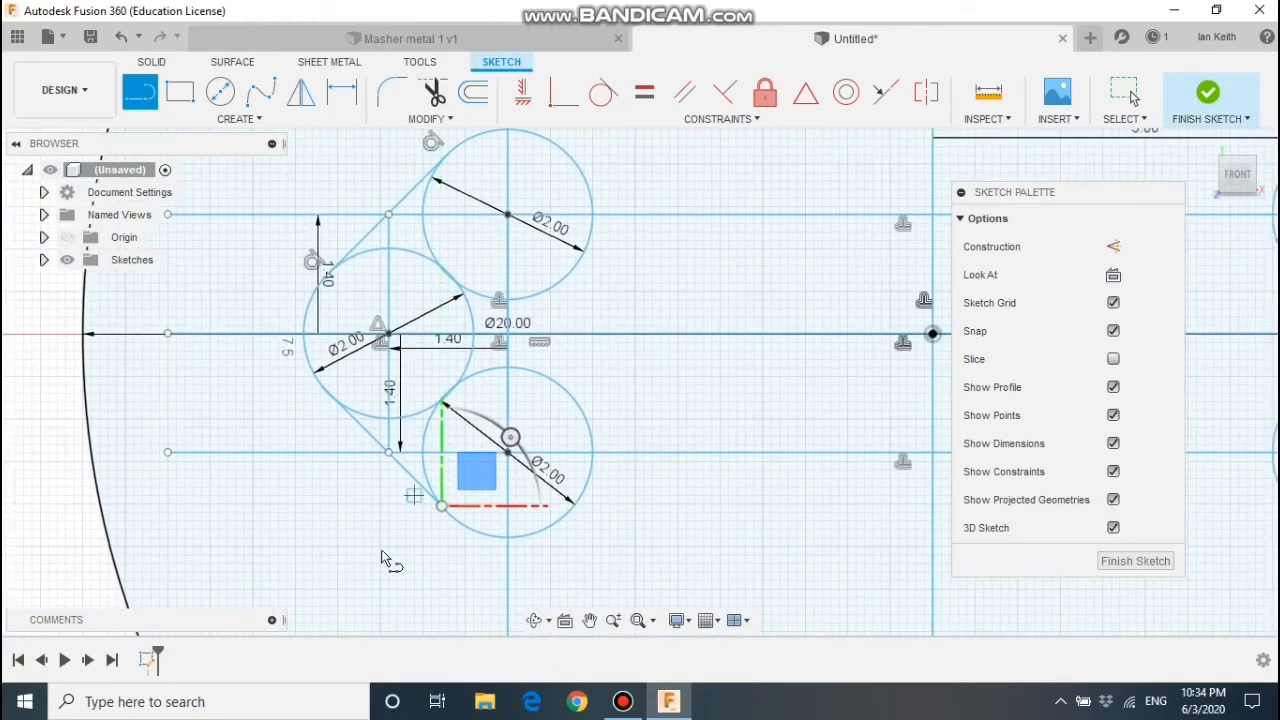
key(Escape)
click(594, 104)
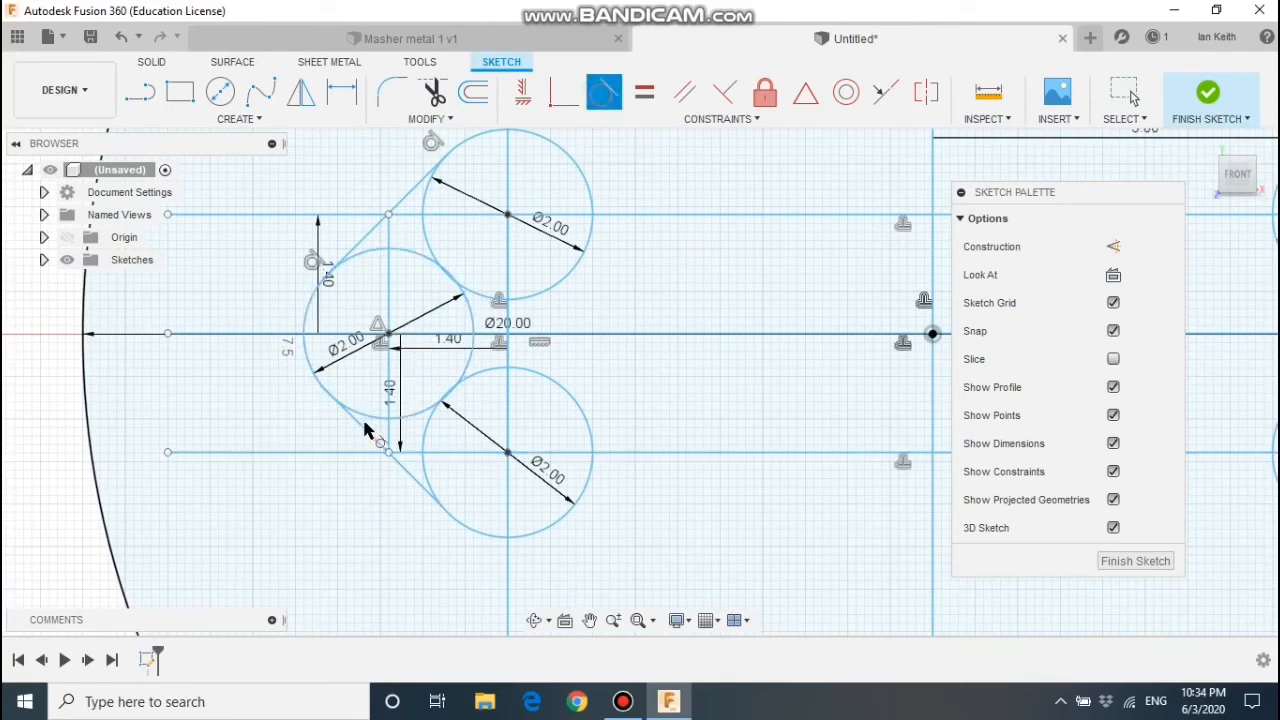
click(363, 435)
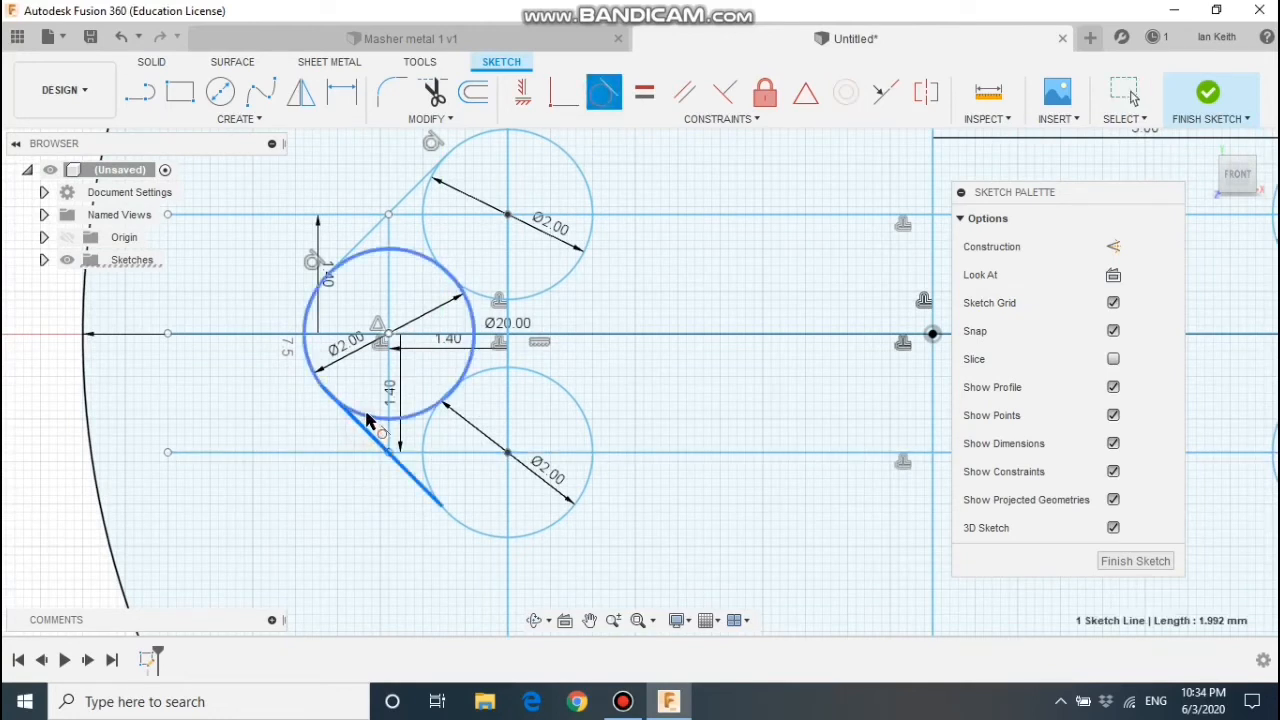
click(418, 489)
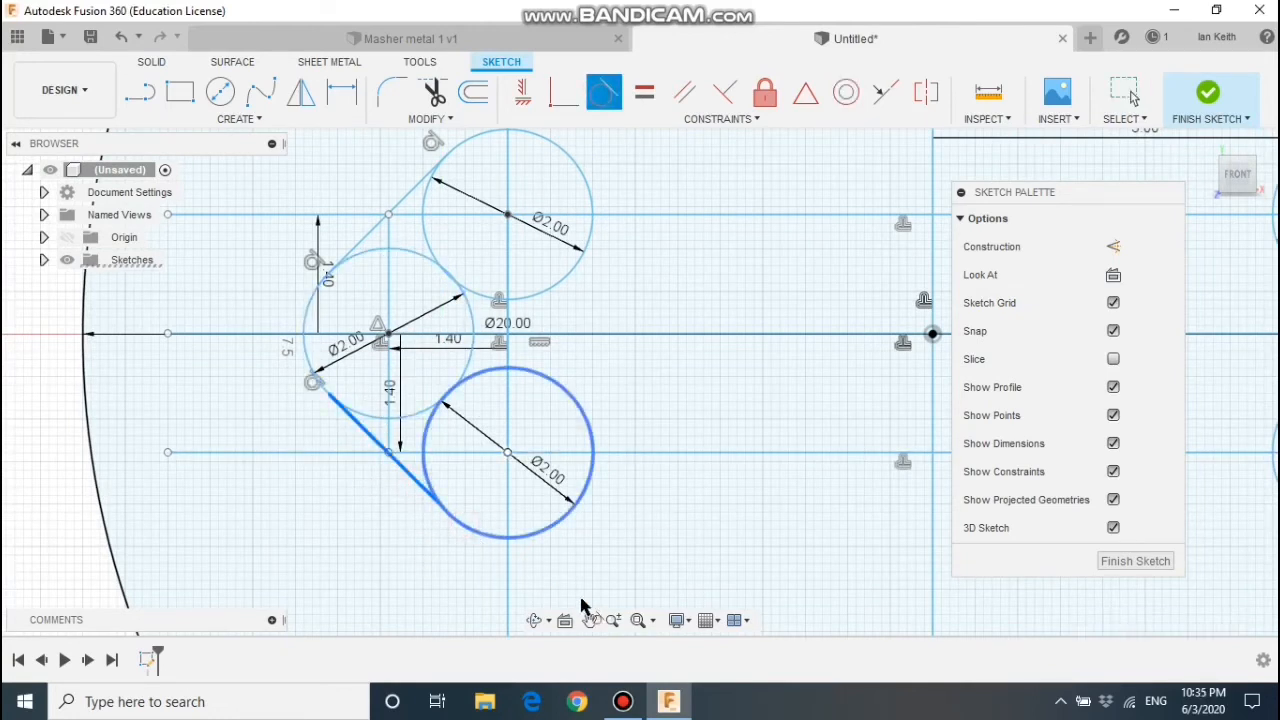
Step: Draw a horizontal line about 10 mm long joining the lowest points of the lower-left and lower-right circles
scroll(688, 508, down, 2)
middle_drag(615, 542, 80, 511)
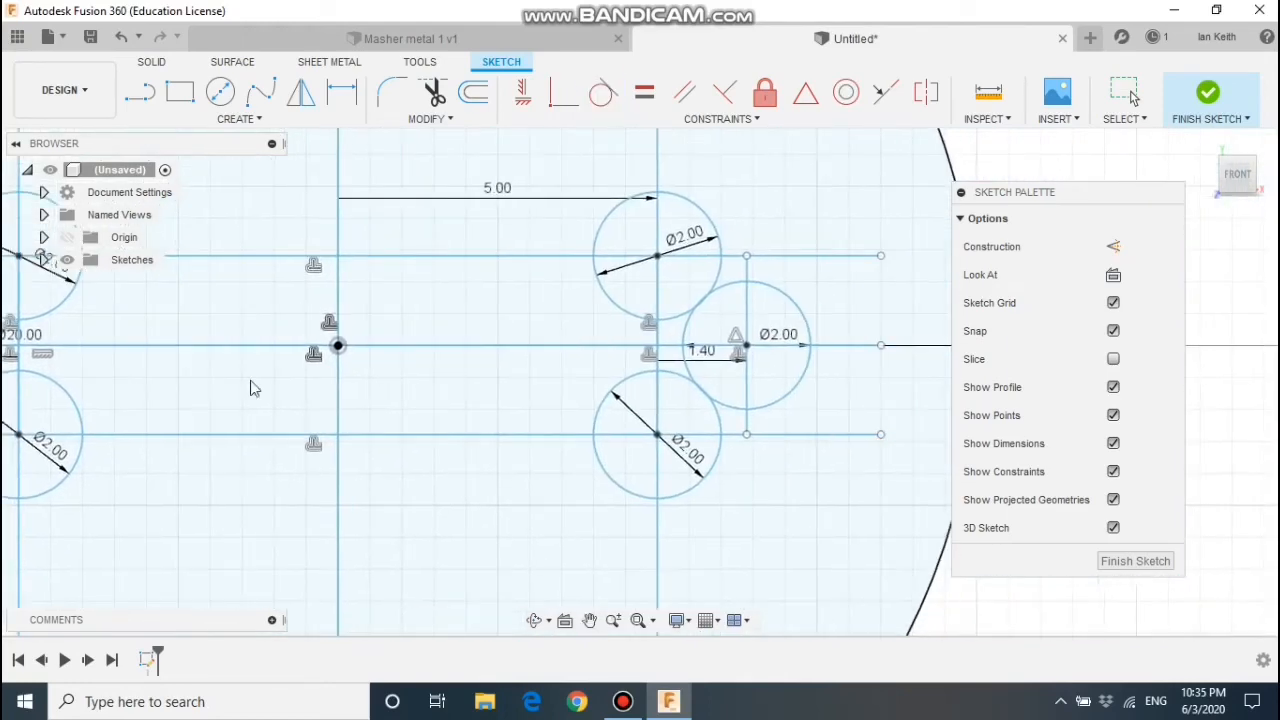
click(135, 95)
click(18, 497)
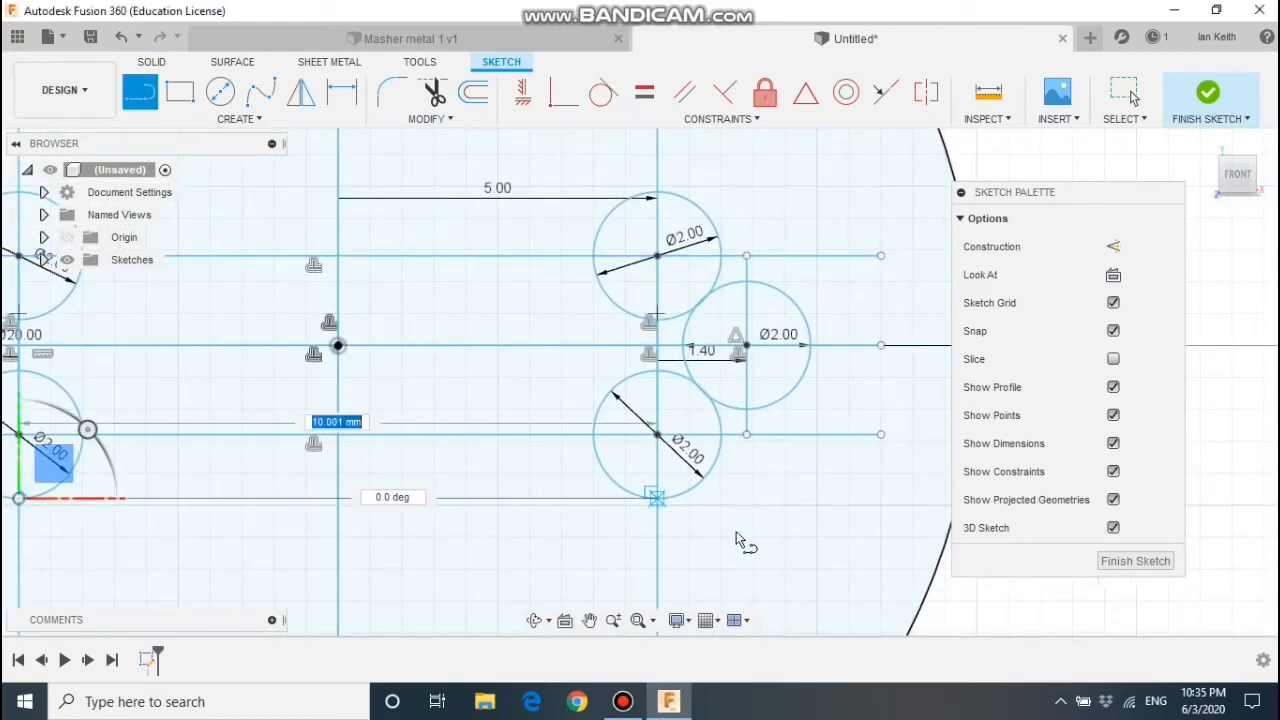
click(657, 498)
key(Escape)
Step: Draw a diagonal line from the lower-right circle to the outermost right circle and make it tangent to the lower-right circle
click(142, 88)
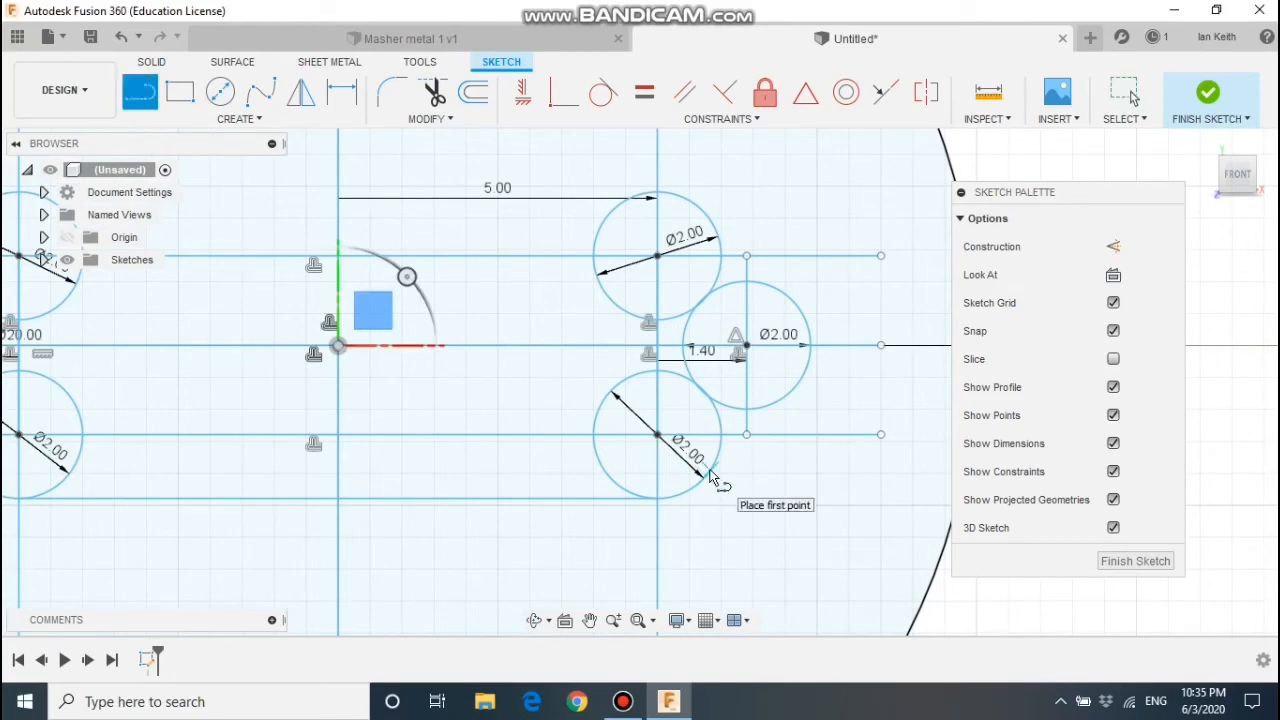
click(712, 478)
click(786, 393)
key(Escape)
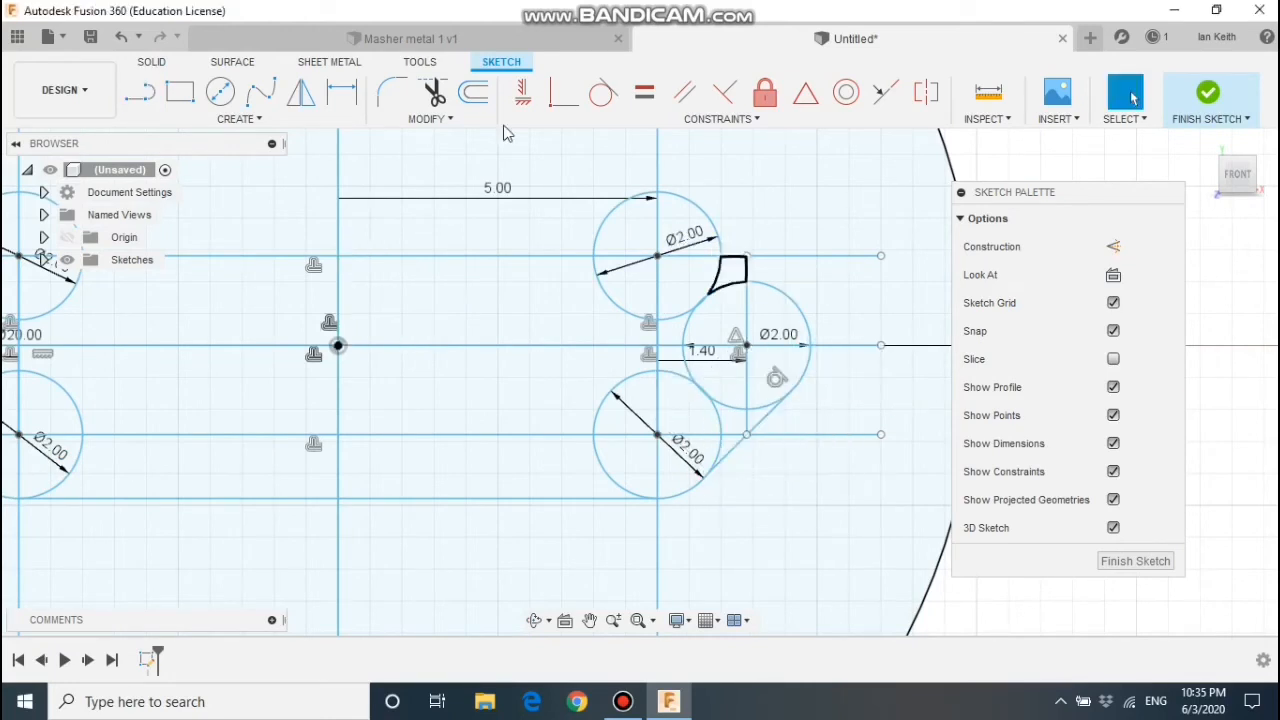
click(603, 92)
click(727, 455)
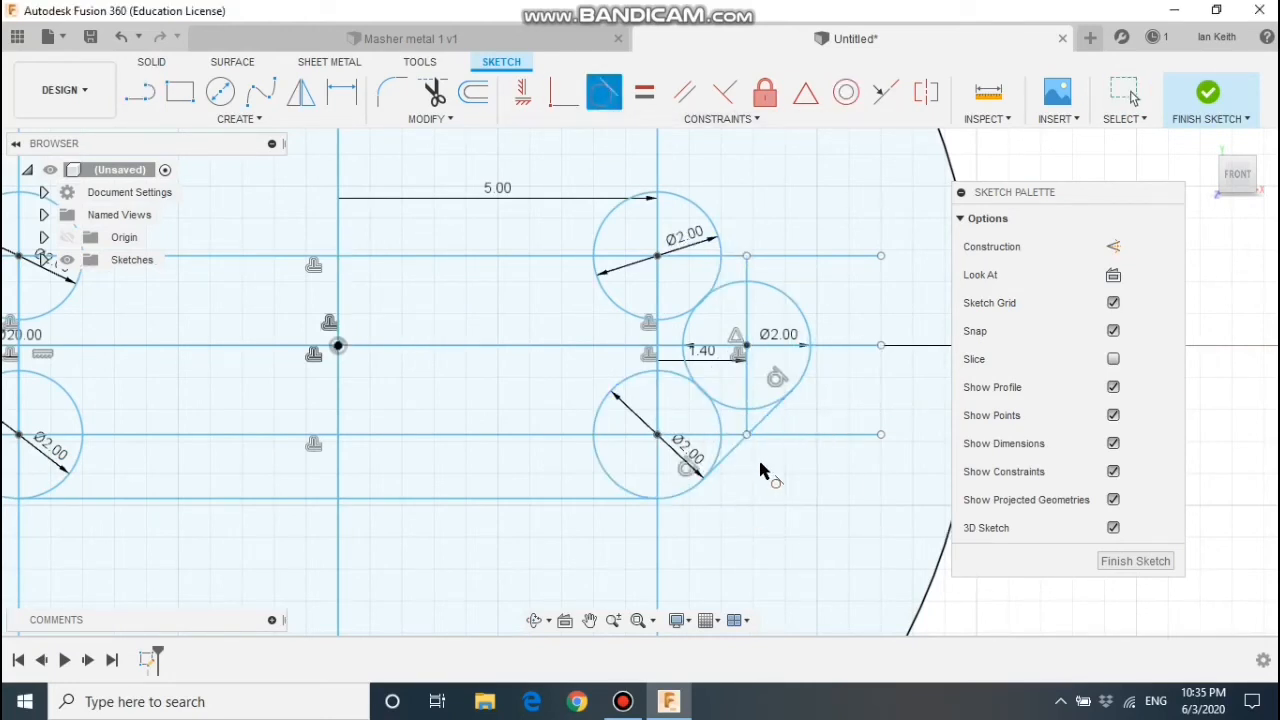
Step: Draw a diagonal line about 2.1 mm long from the outermost right circle to the upper-right circle and make it tangent to the outermost circle
click(145, 92)
click(794, 303)
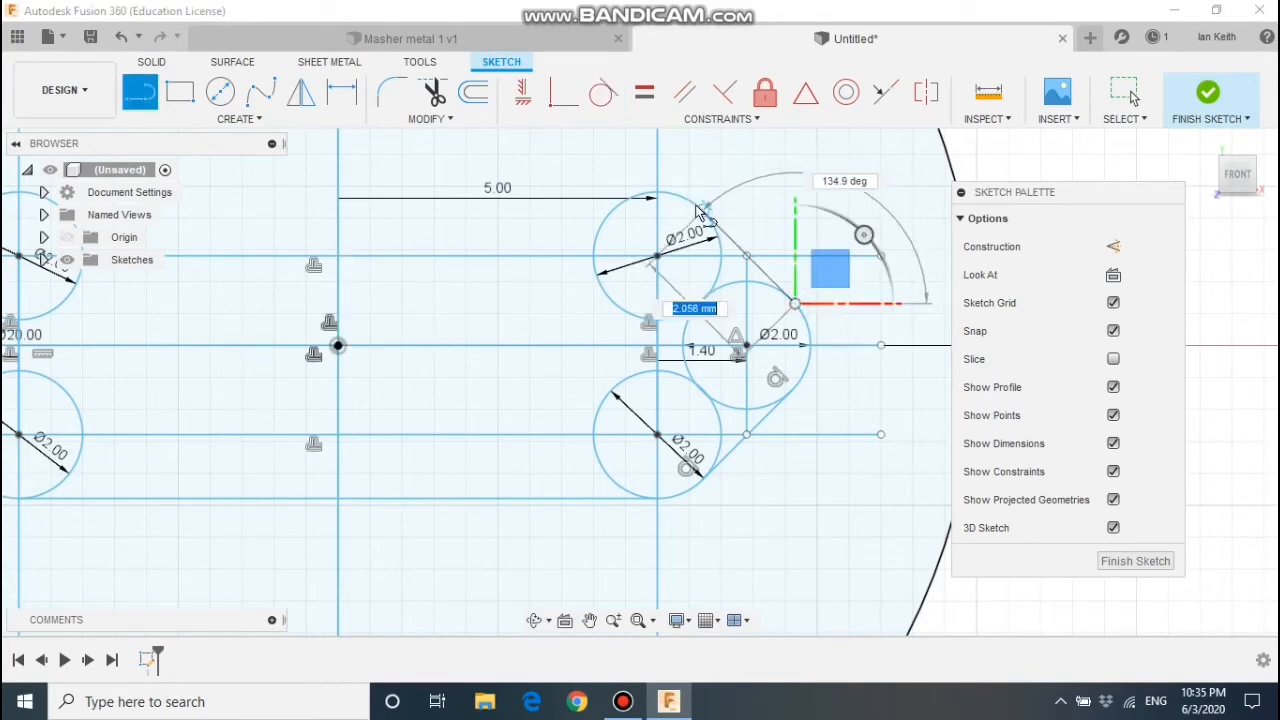
click(703, 210)
key(Escape)
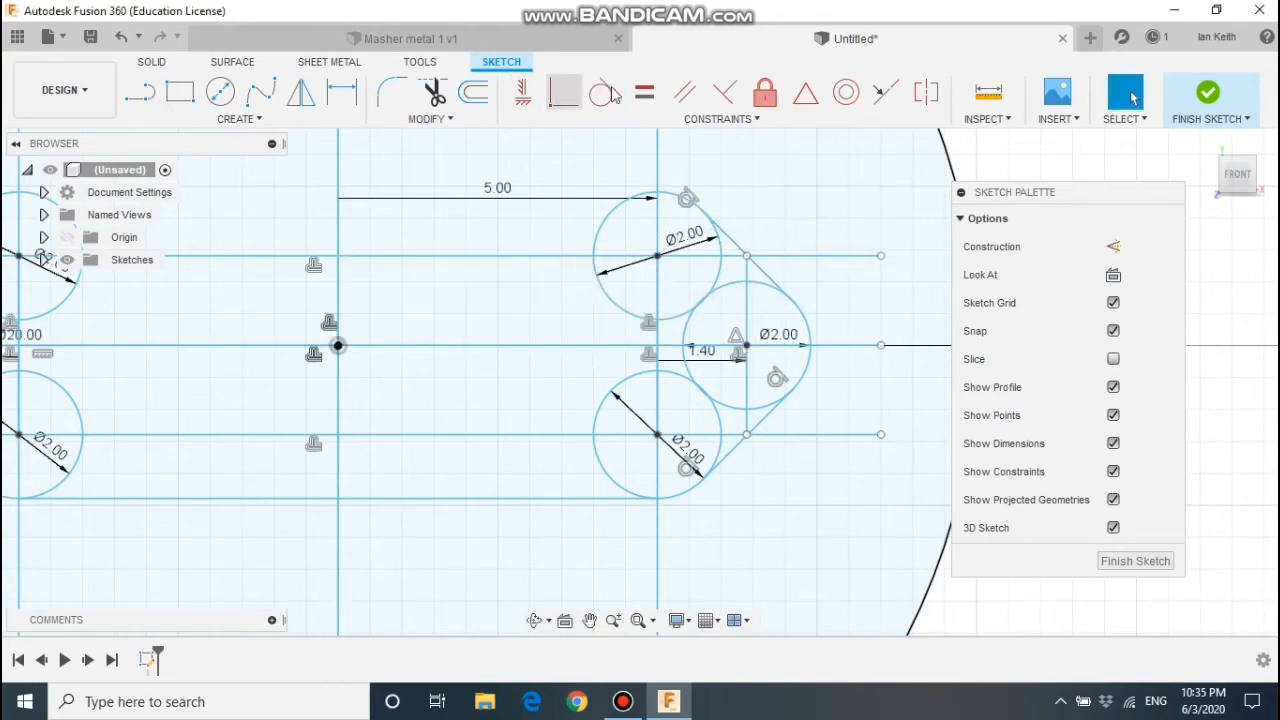
click(603, 92)
click(762, 283)
click(763, 278)
Step: Draw a horizontal line joining the highest points of the upper-right and upper-left circles to close the slot outline
scroll(454, 385, down, 2)
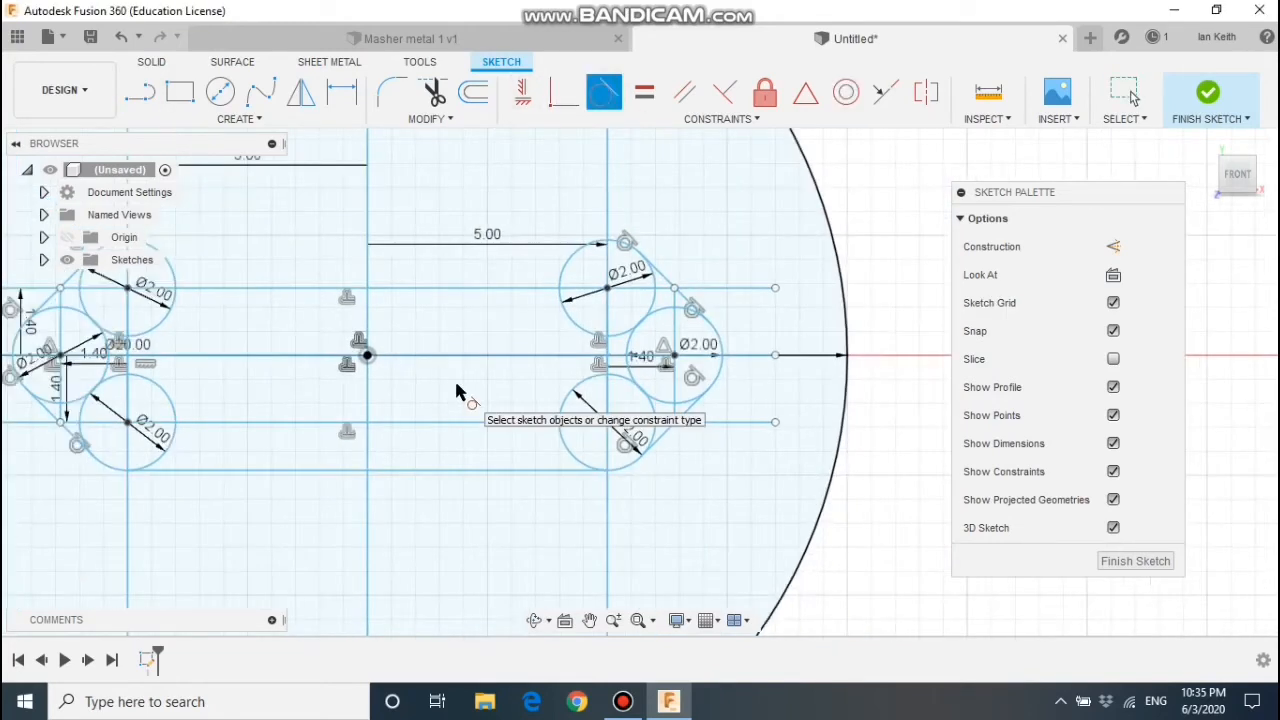
key(l)
click(607, 240)
middle_drag(232, 338, 397, 369)
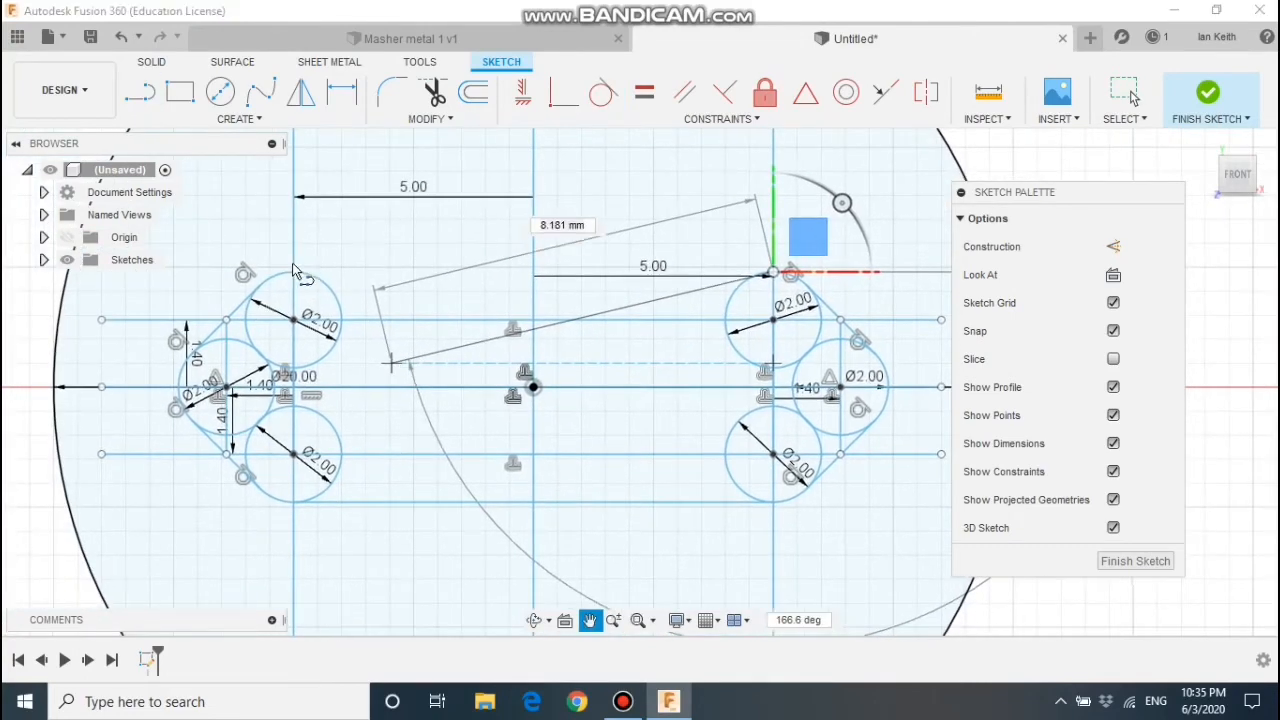
click(291, 271)
key(Escape)
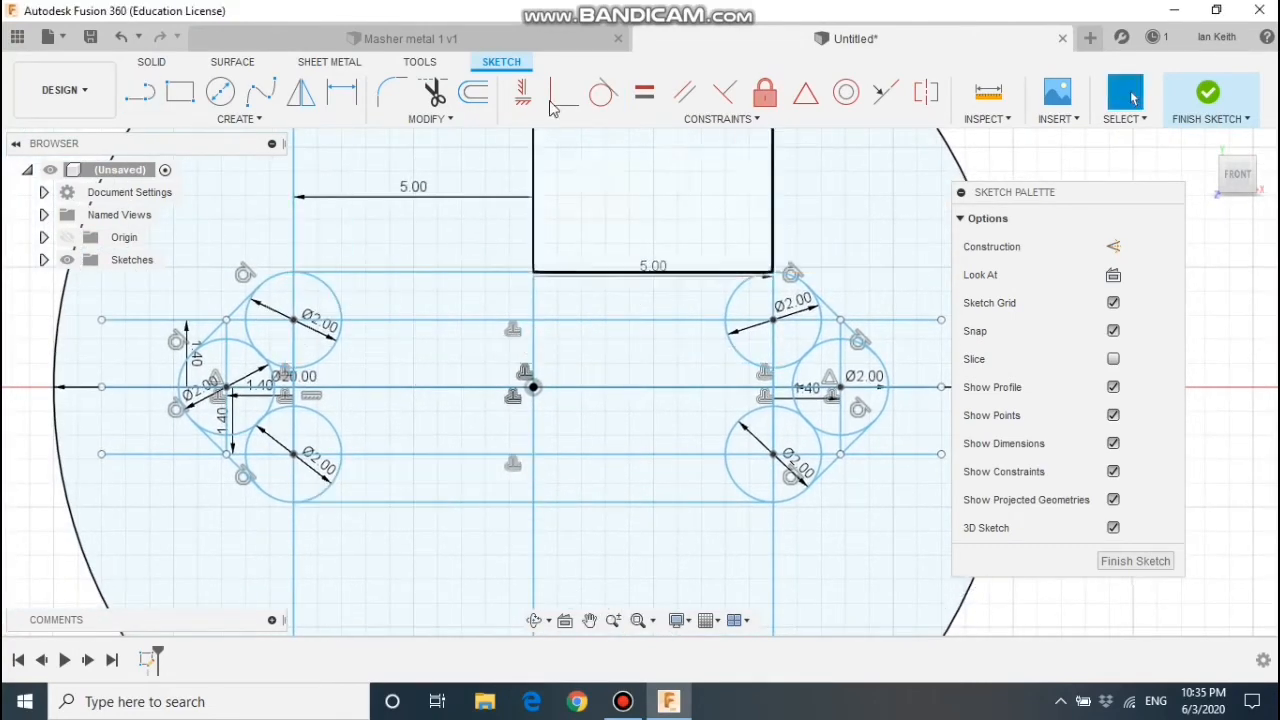
Step: Trim away the segments of the six 2 mm circles that lie just inside the slot outline, keeping its rounded corners
click(433, 93)
click(252, 312)
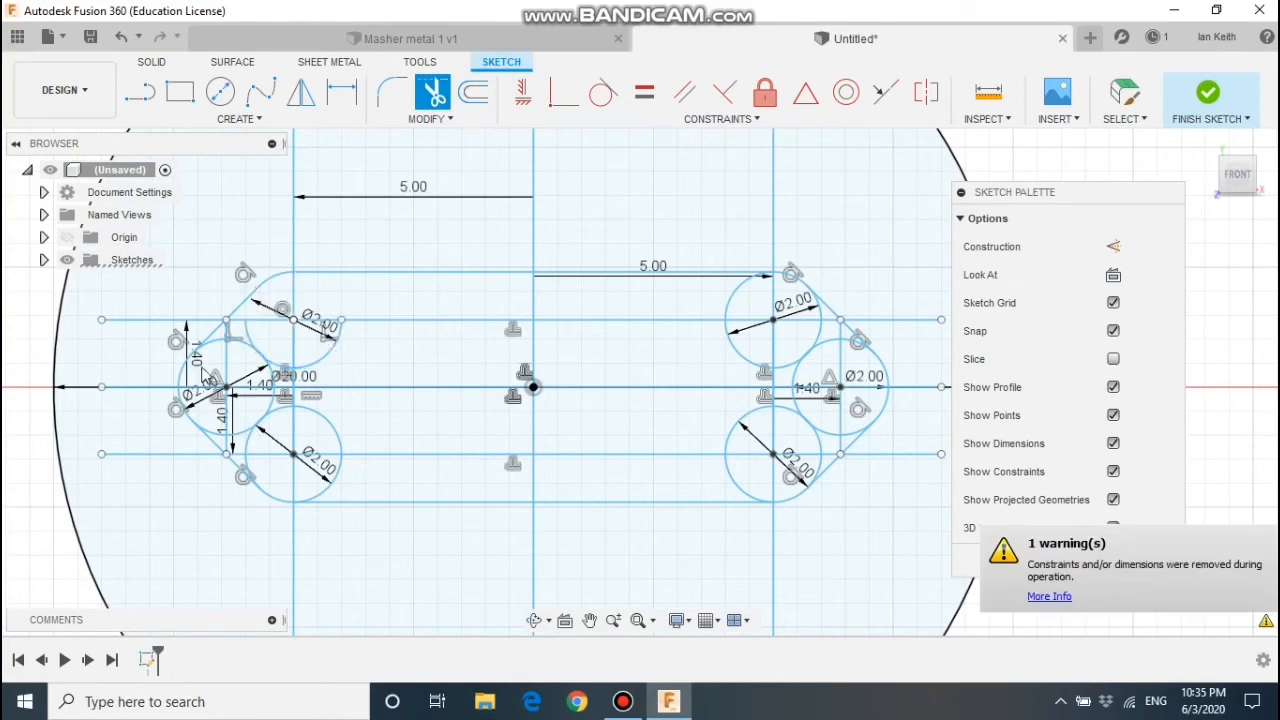
click(202, 347)
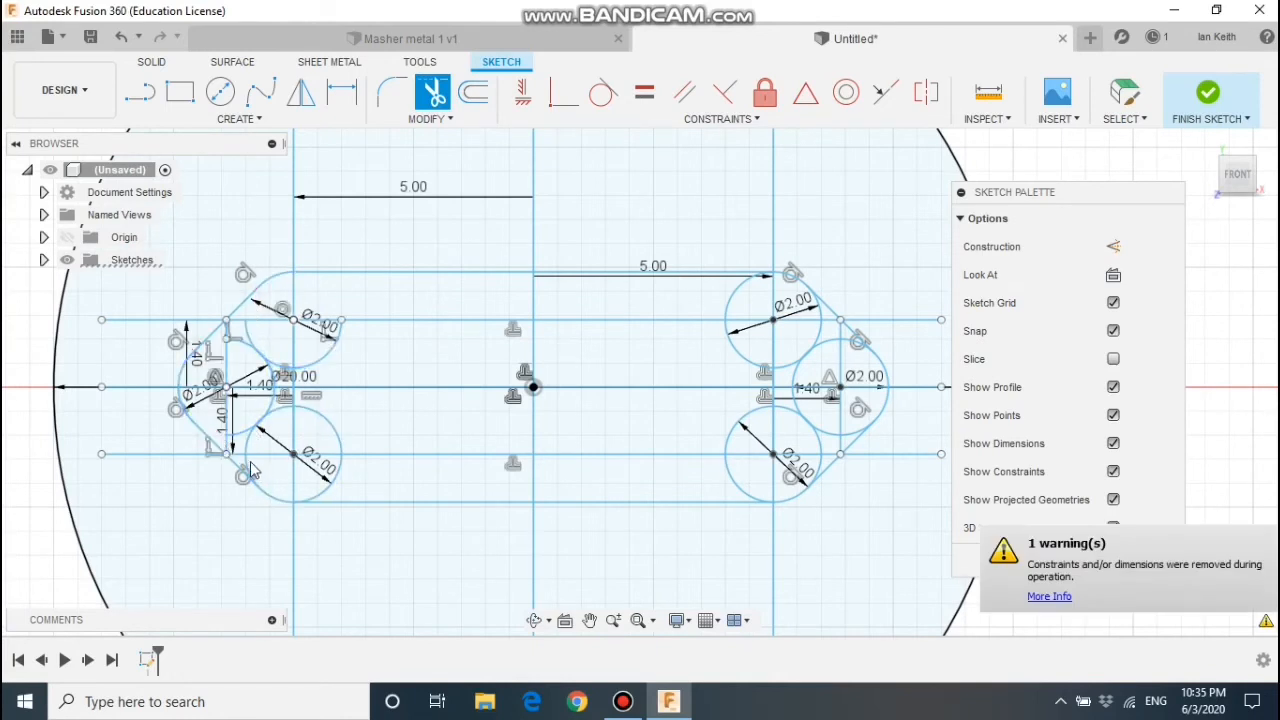
click(322, 497)
click(812, 467)
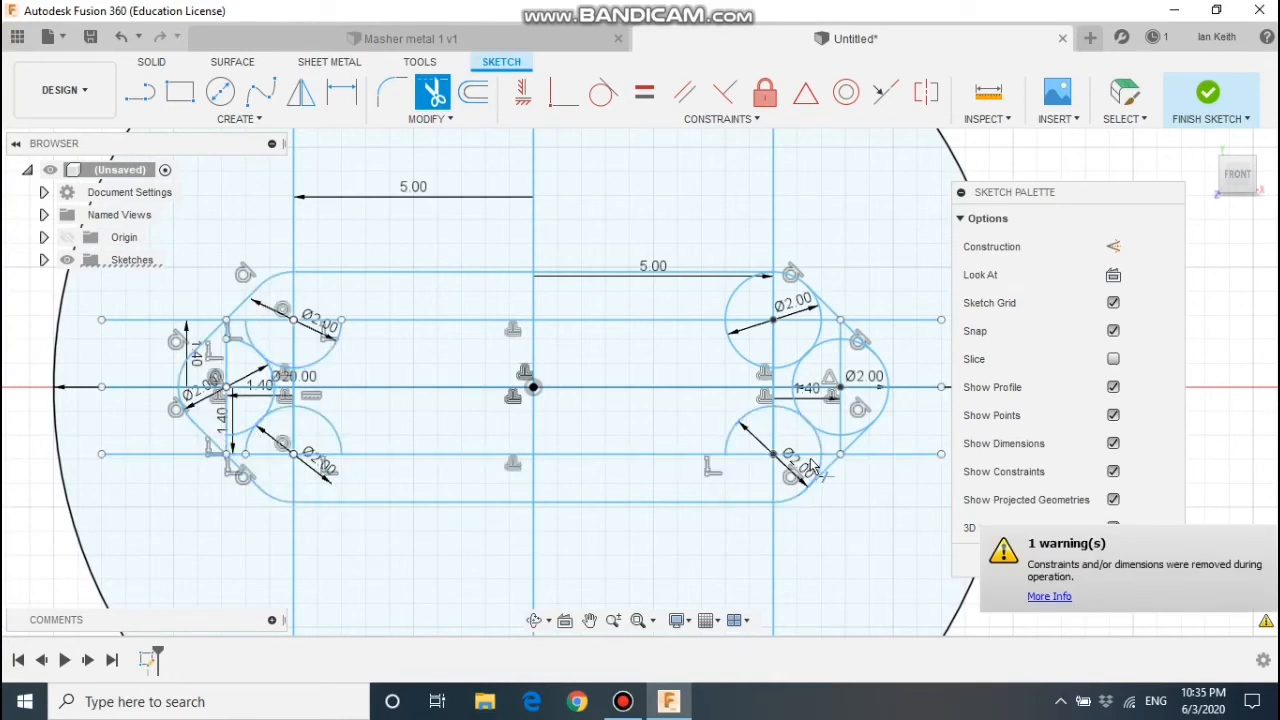
click(818, 470)
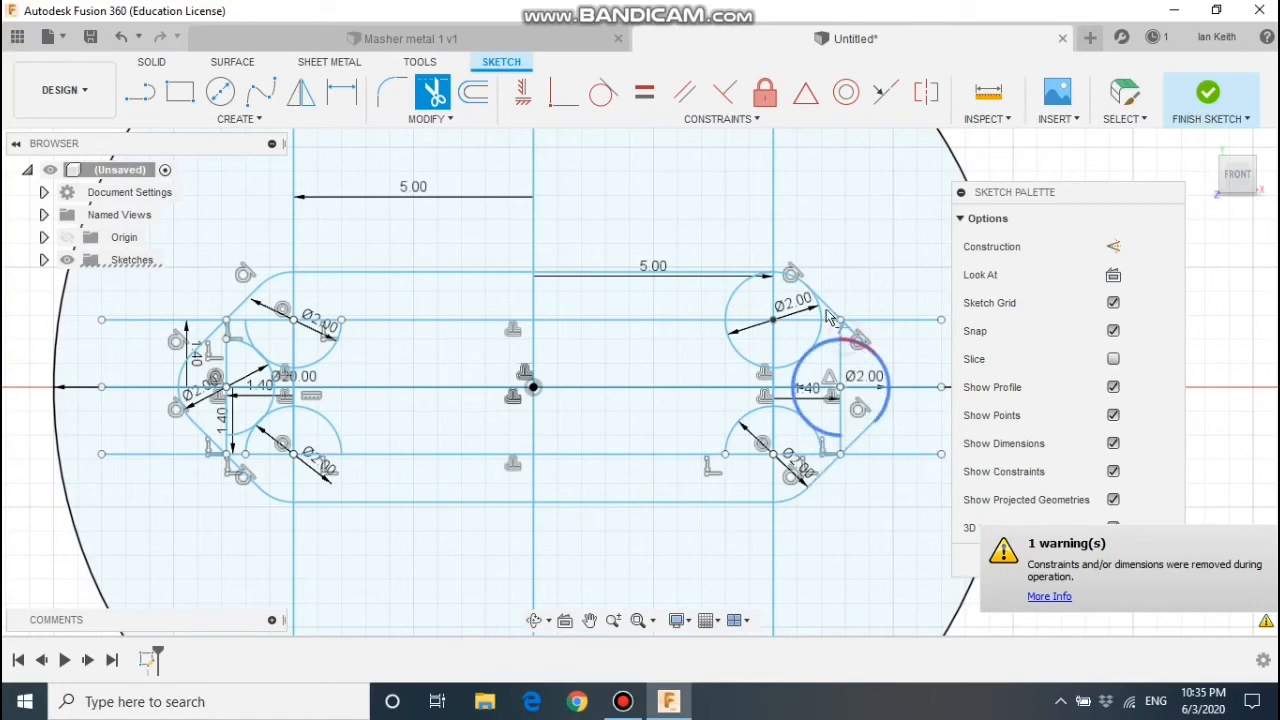
click(738, 287)
key(Escape)
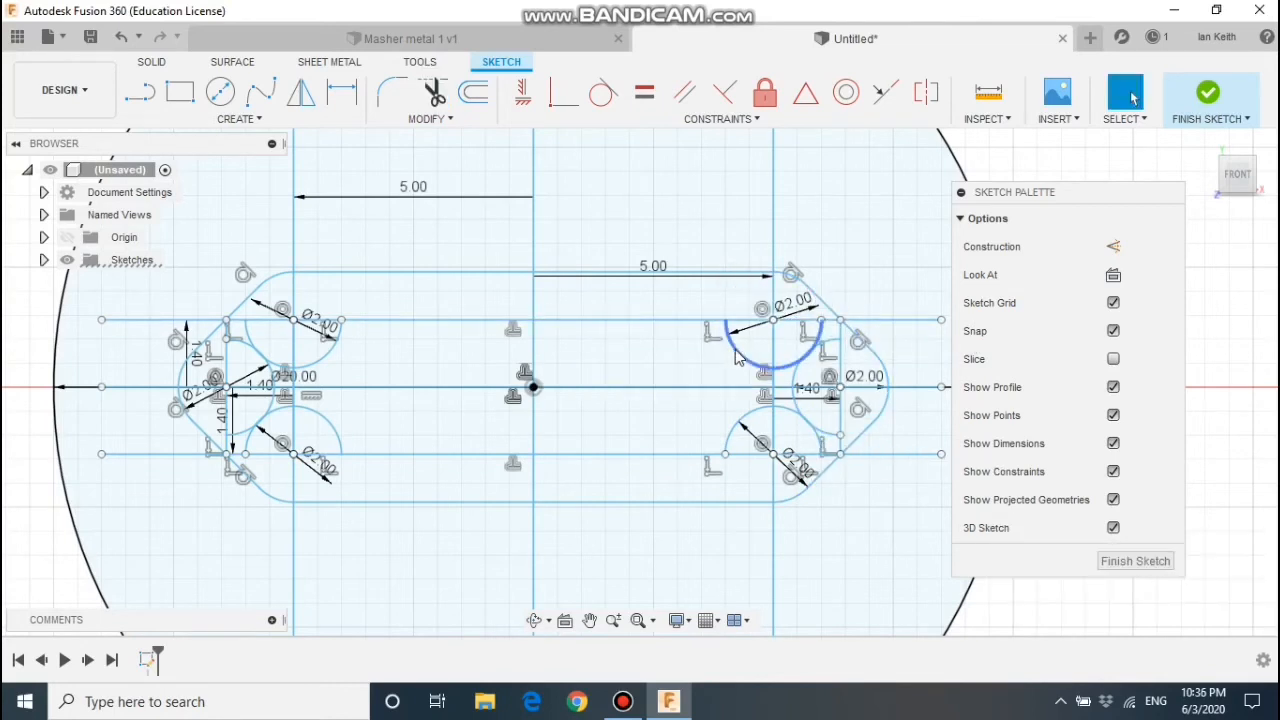
Step: Delete the leftover inner arcs of the 2 mm circles inside the slot outline
click(800, 383)
click(772, 410)
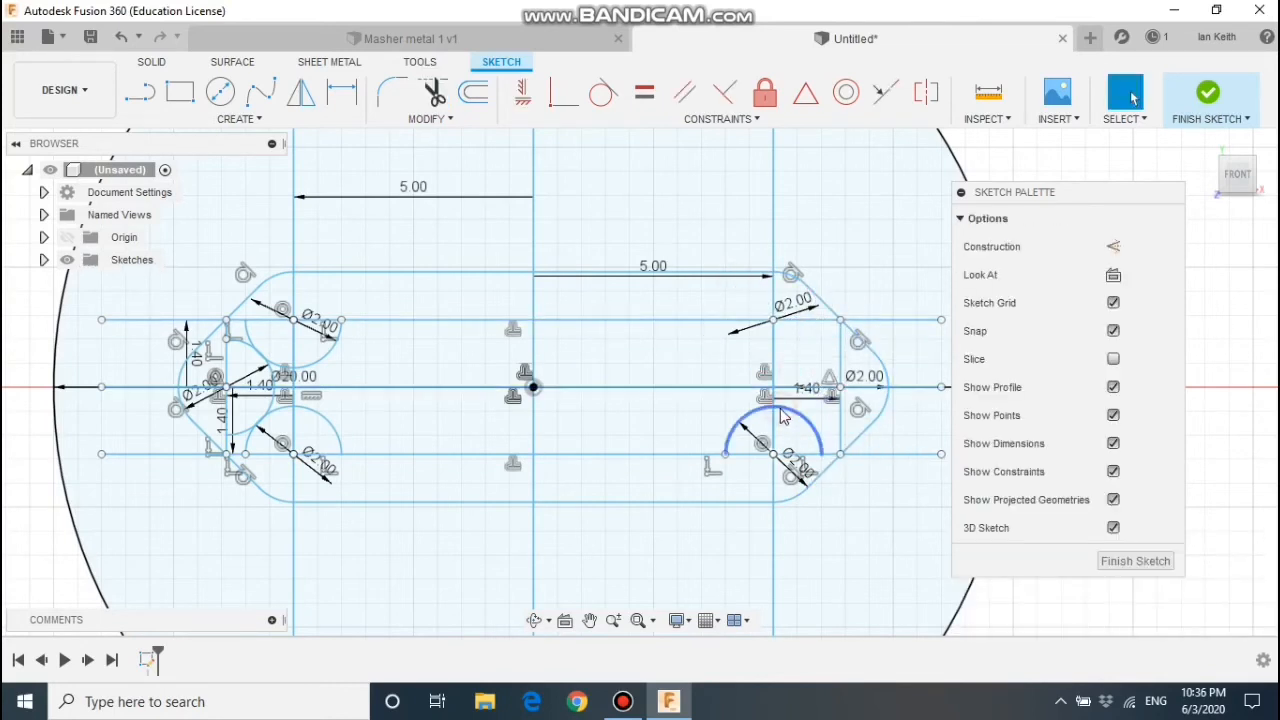
click(283, 413)
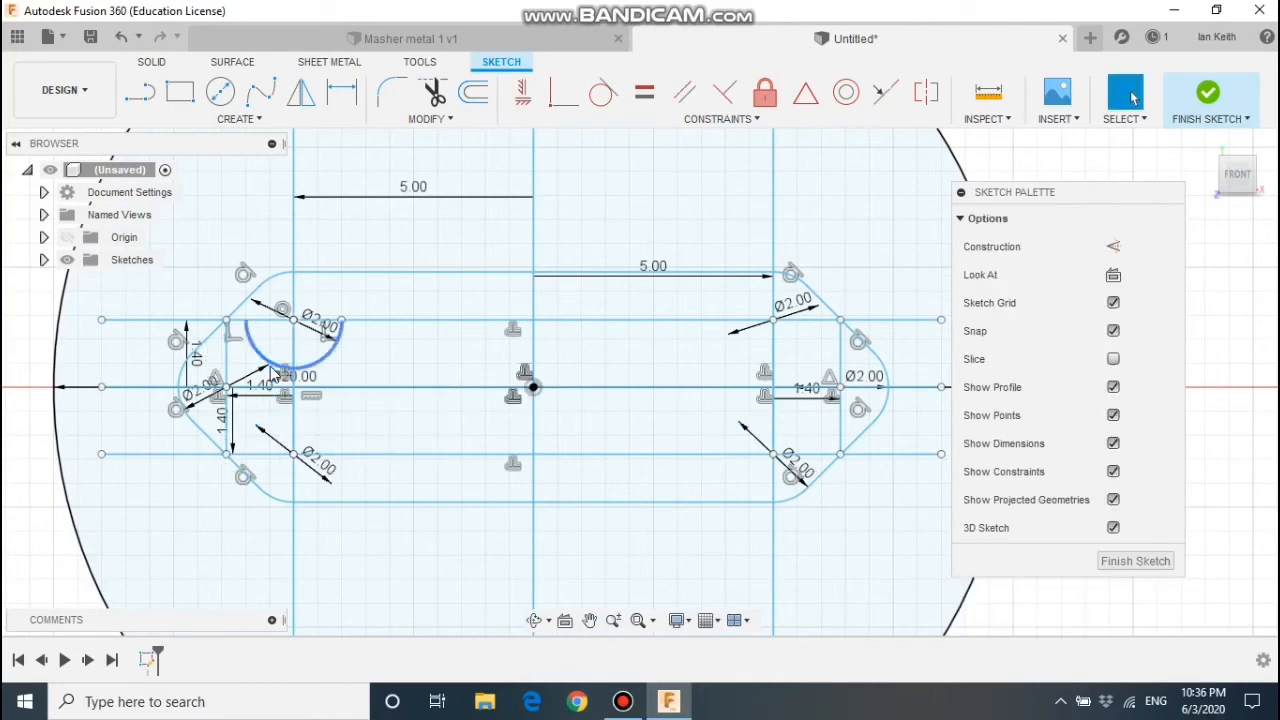
click(278, 345)
Step: Convert the three long vertical guide lines through the slot to construction geometry
click(293, 224)
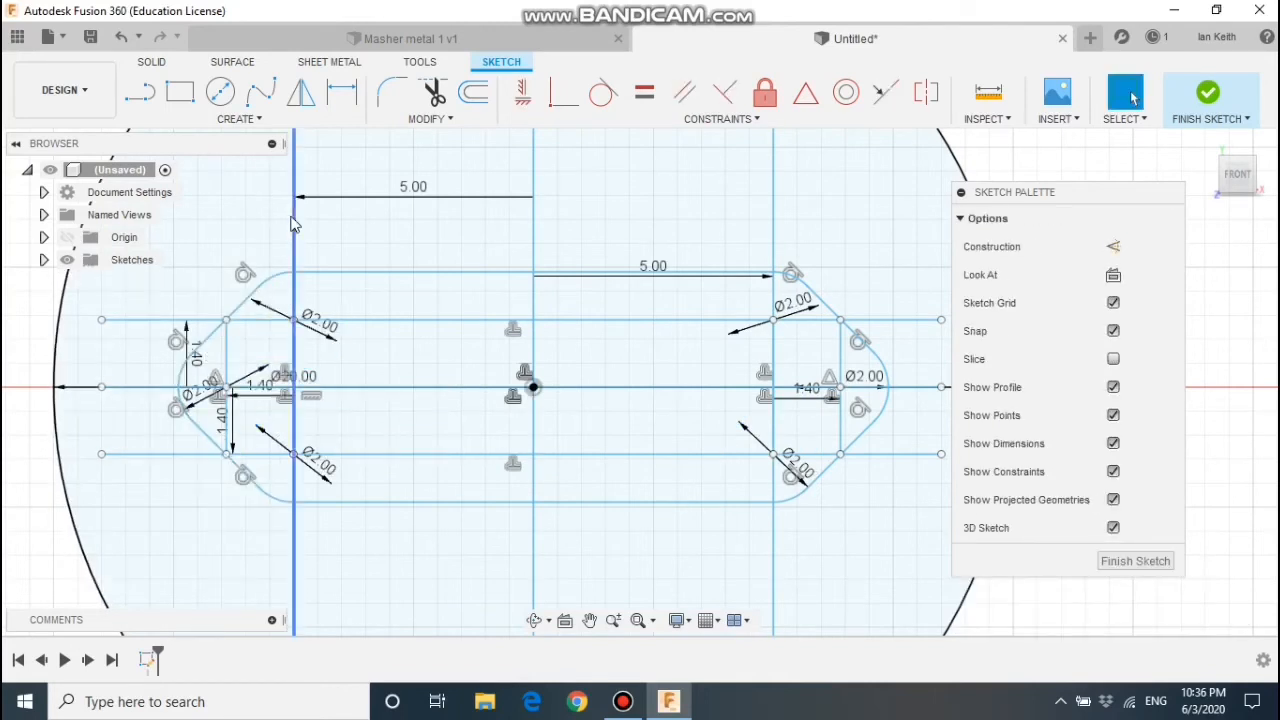
shift+click(535, 229)
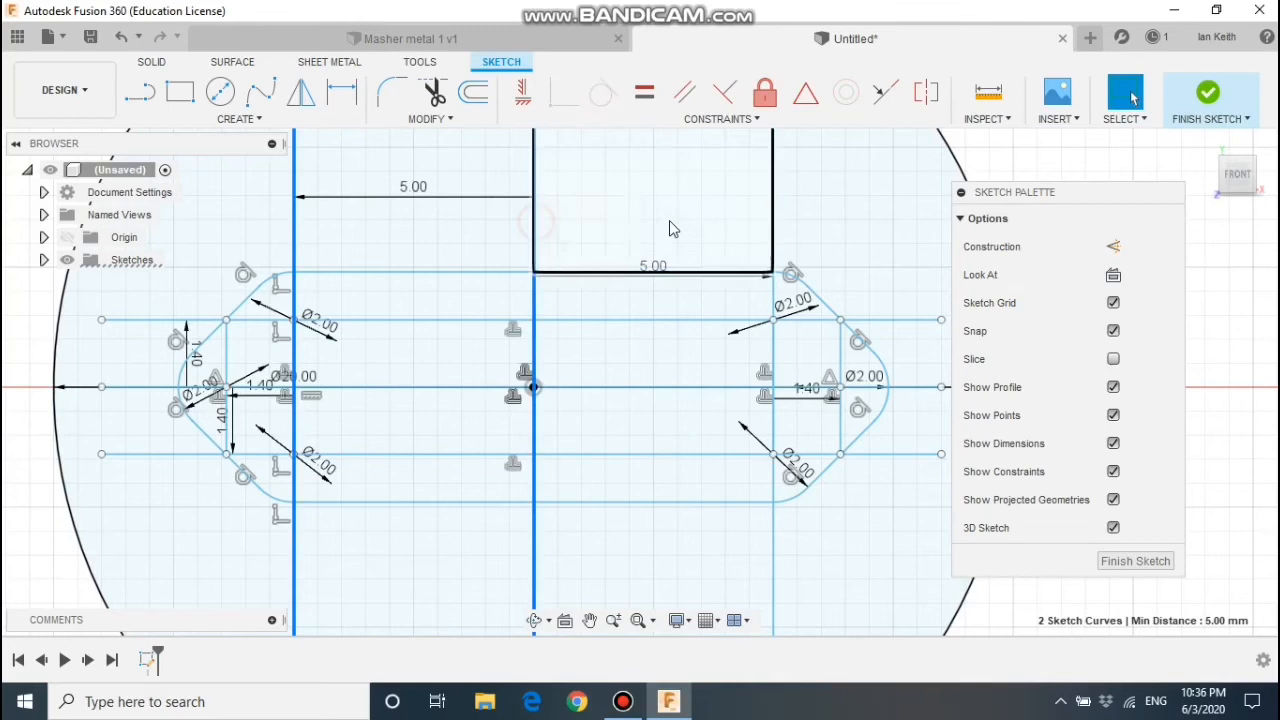
shift+click(777, 232)
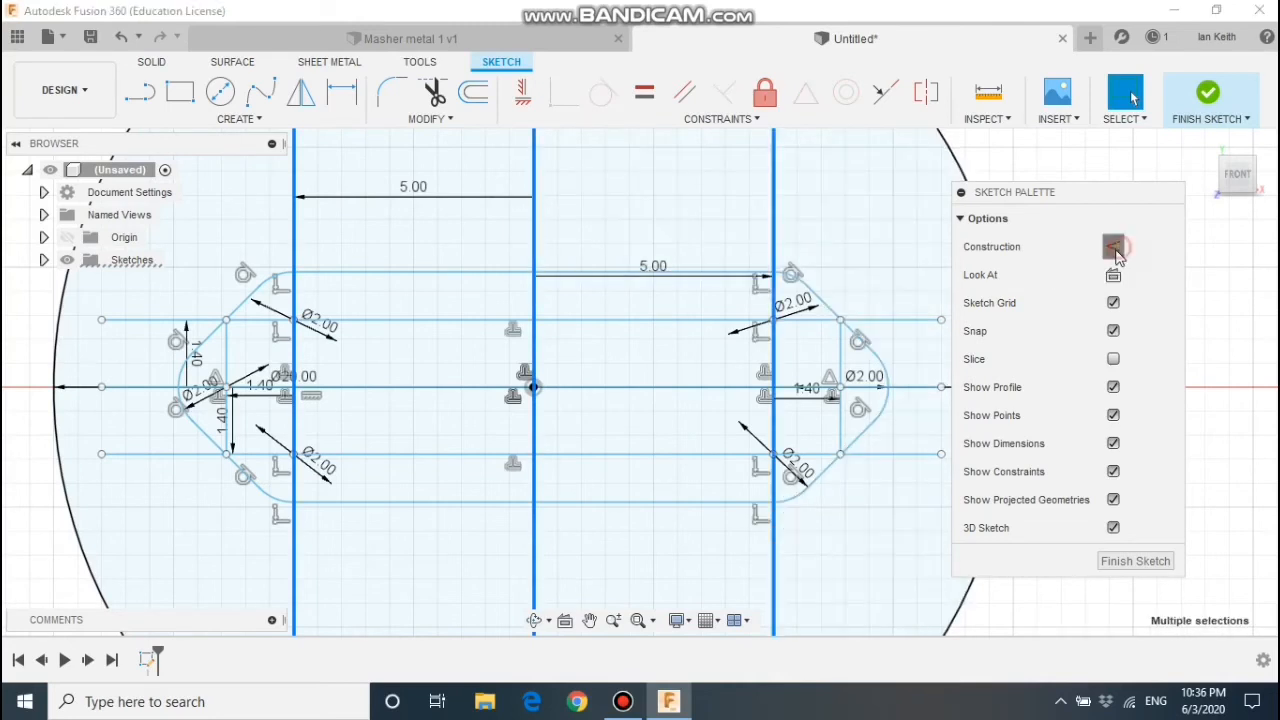
click(1113, 246)
Step: Convert the three long horizontal guide lines through the slot to construction geometry
click(913, 320)
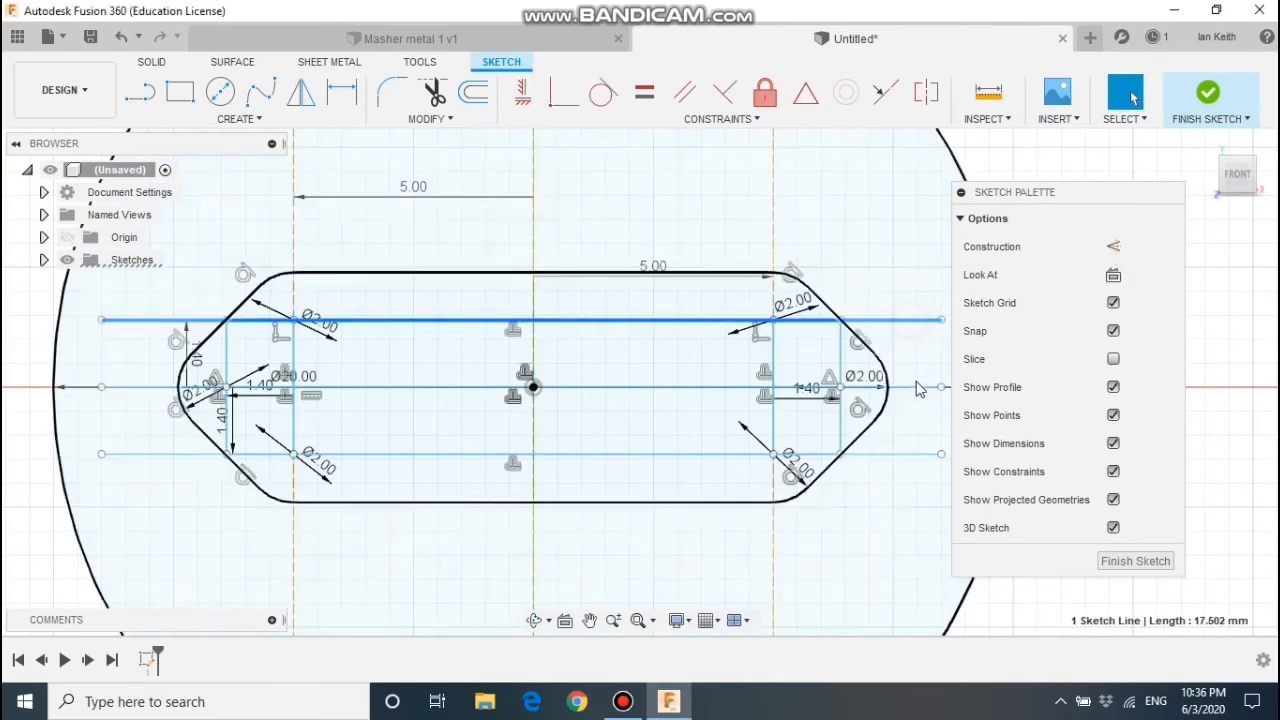
shift+click(914, 386)
shift+click(922, 456)
click(1113, 246)
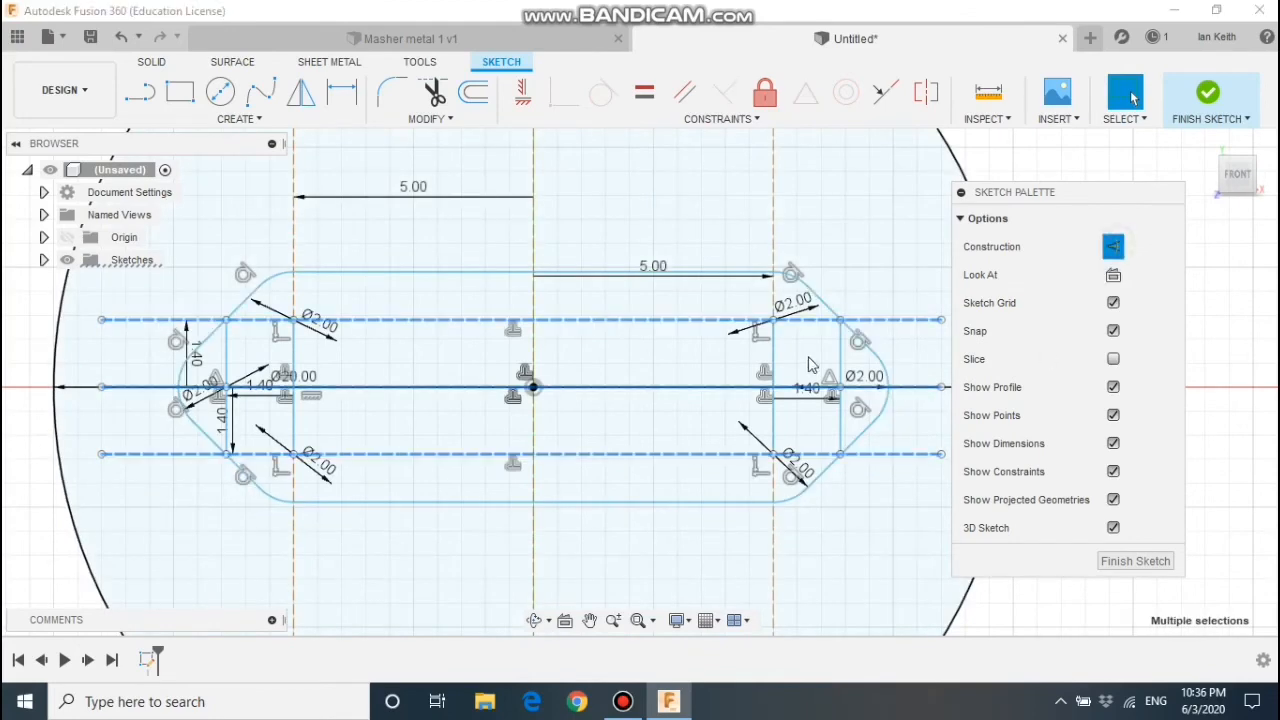
Step: Convert the four short vertical segments inside the slot to construction geometry and finish the sketch
click(840, 365)
shift+click(773, 365)
shift+click(226, 430)
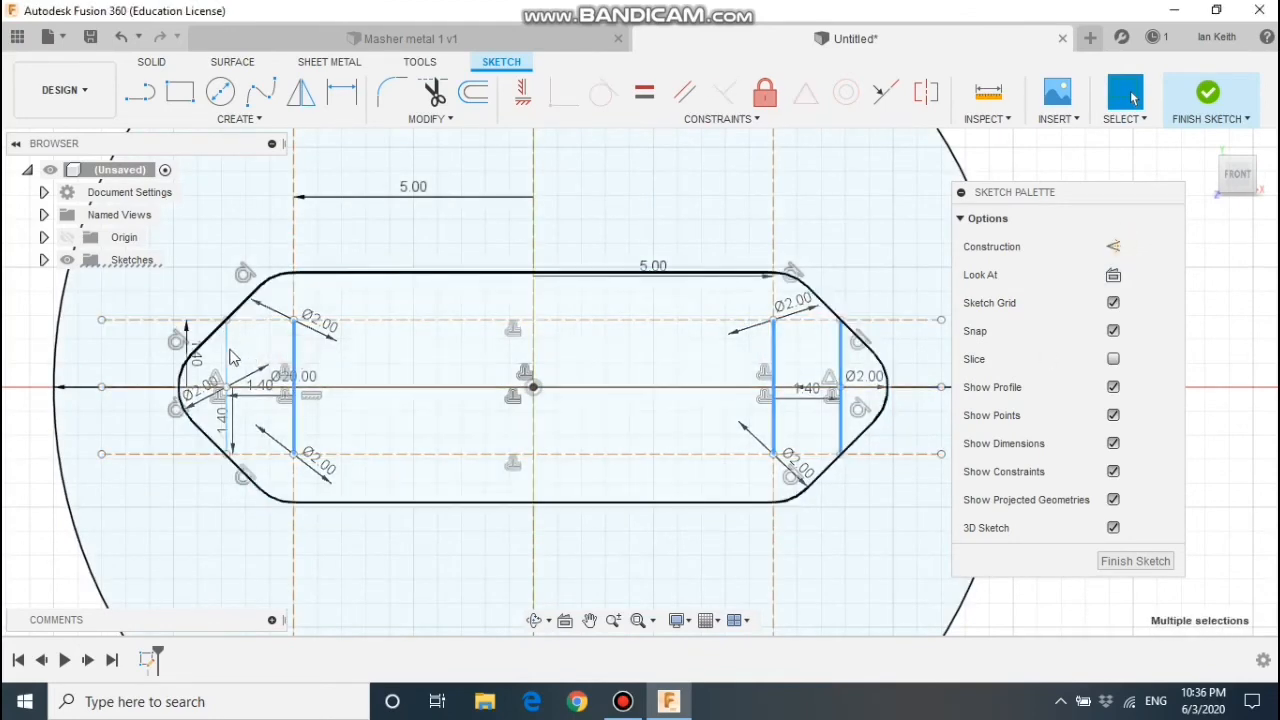
shift+click(293, 430)
click(1116, 247)
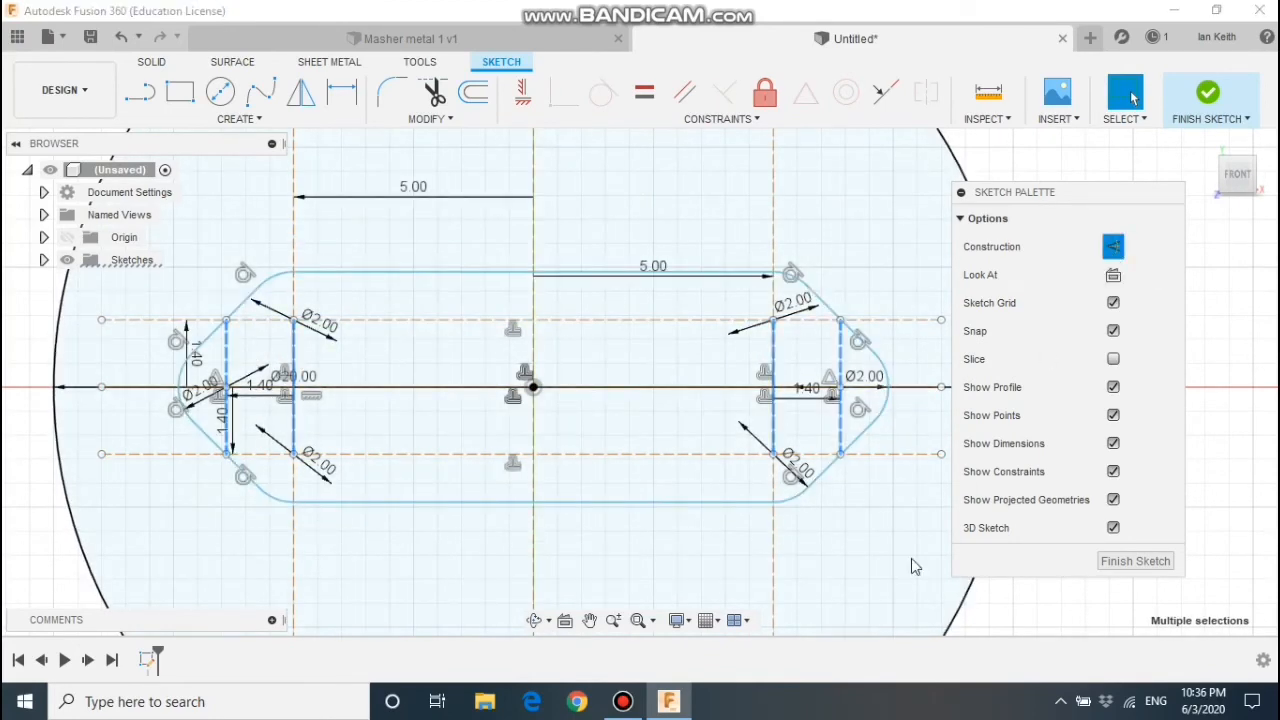
click(1136, 561)
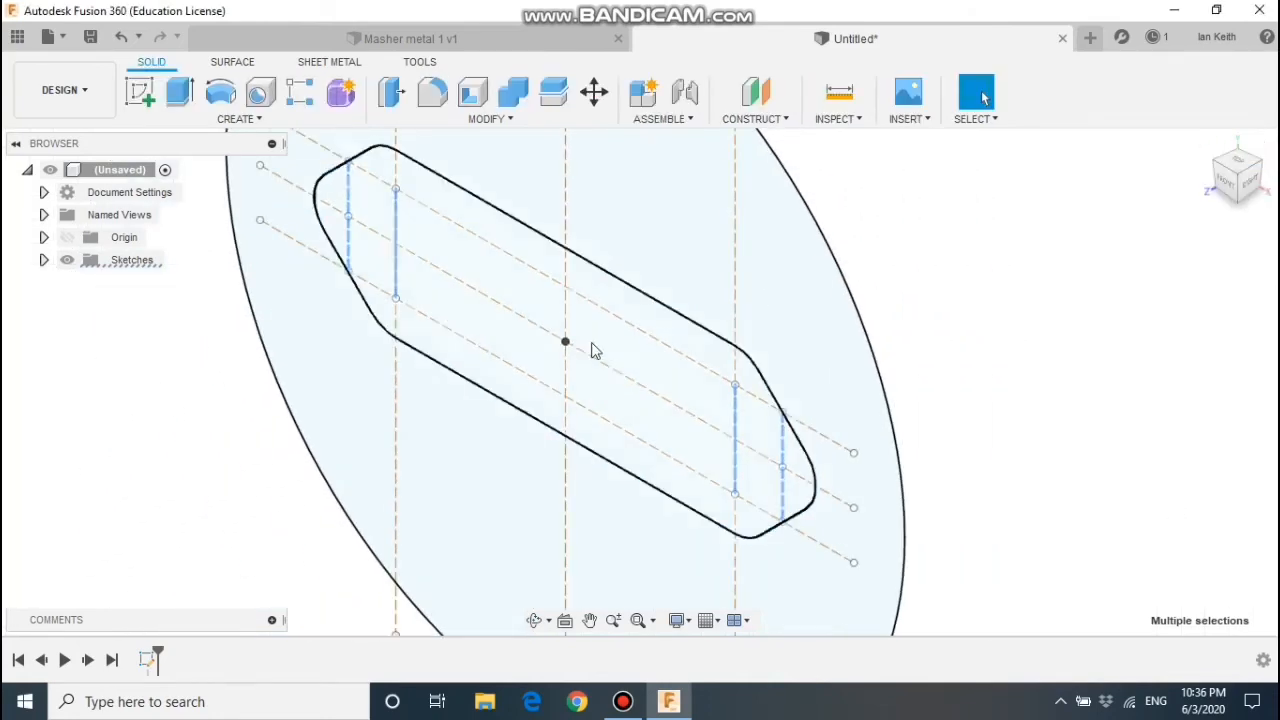
Step: Extrude the circular profile surrounding the slot 200 mm as a new body and bring the whole handle into view
key(e)
click(557, 213)
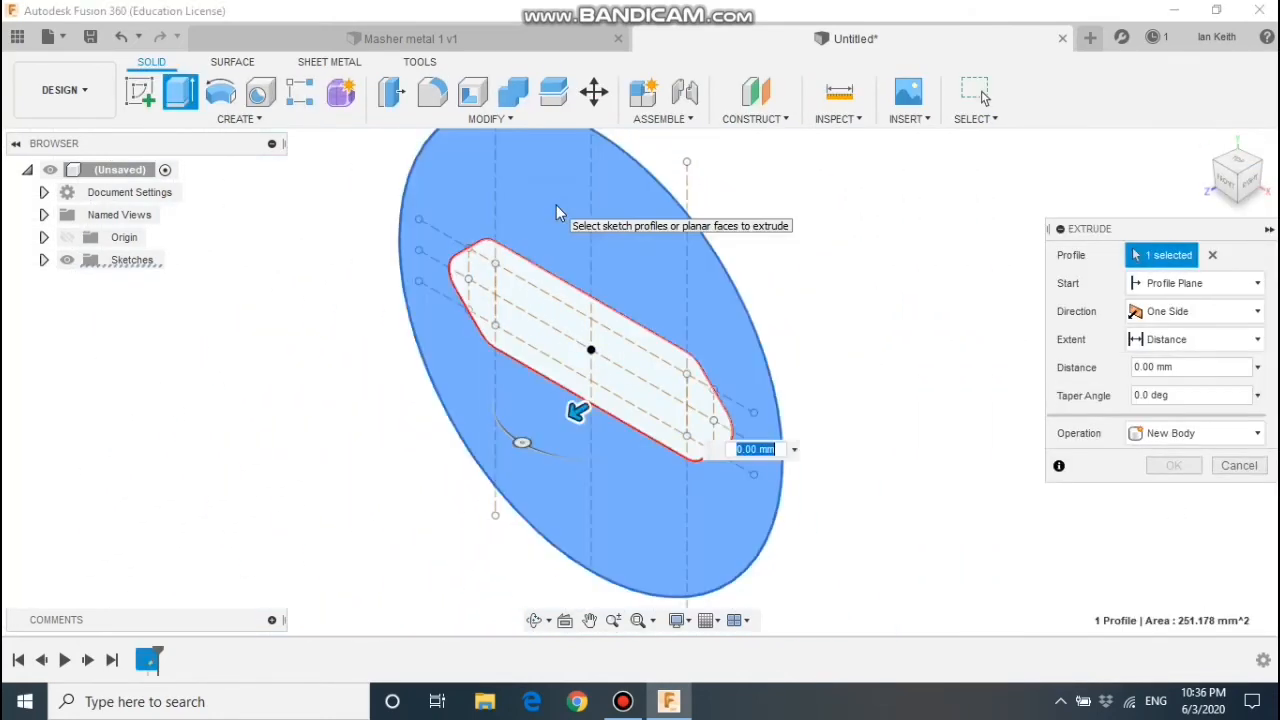
click(1189, 368)
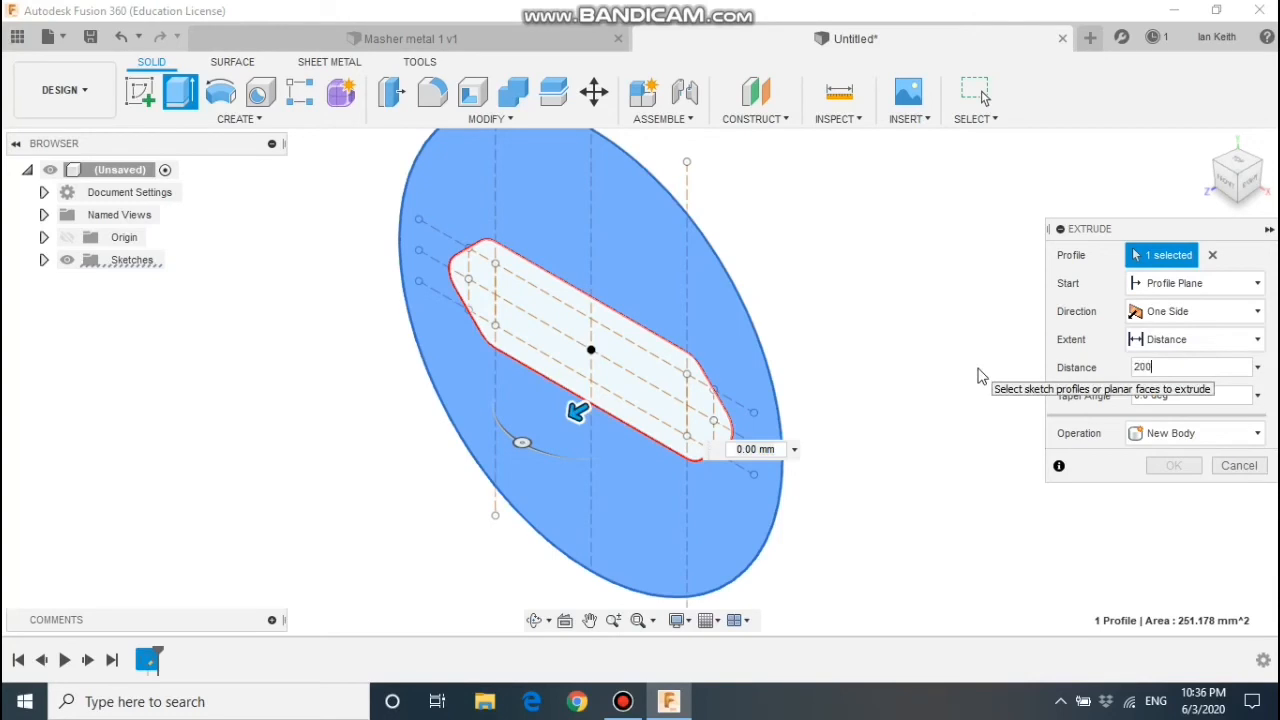
key(Return)
click(1238, 196)
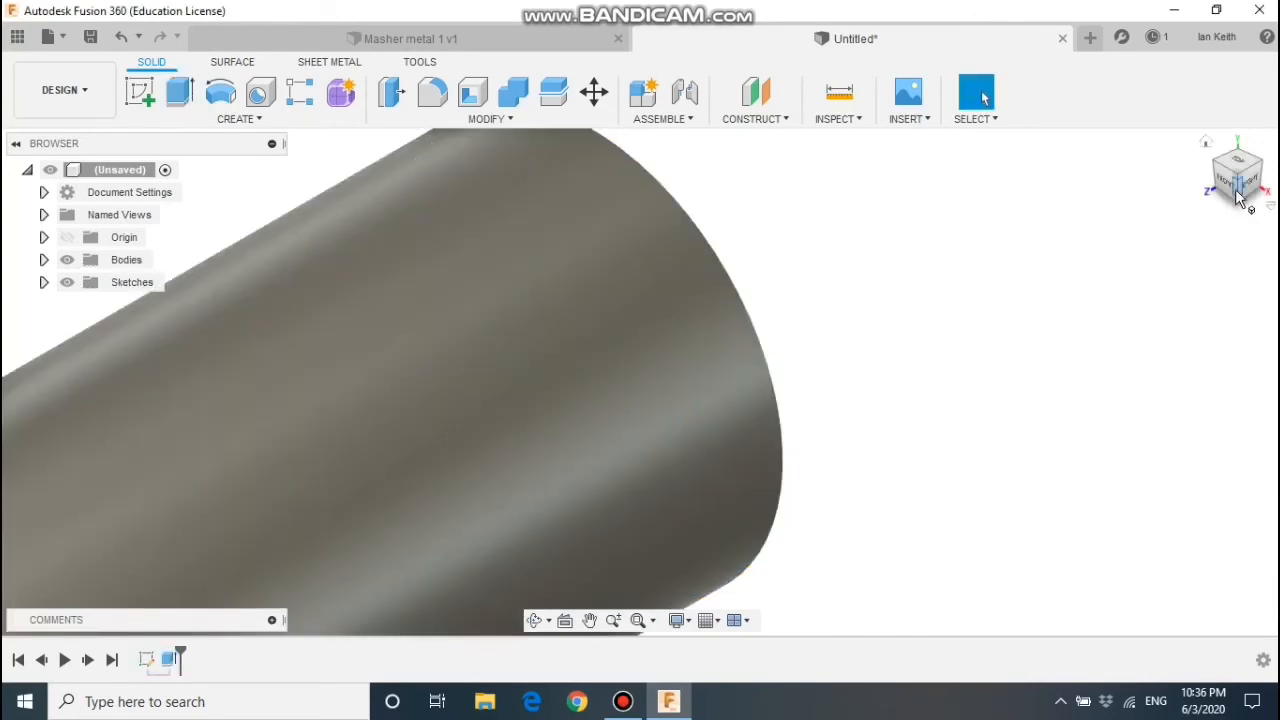
click(677, 621)
click(637, 621)
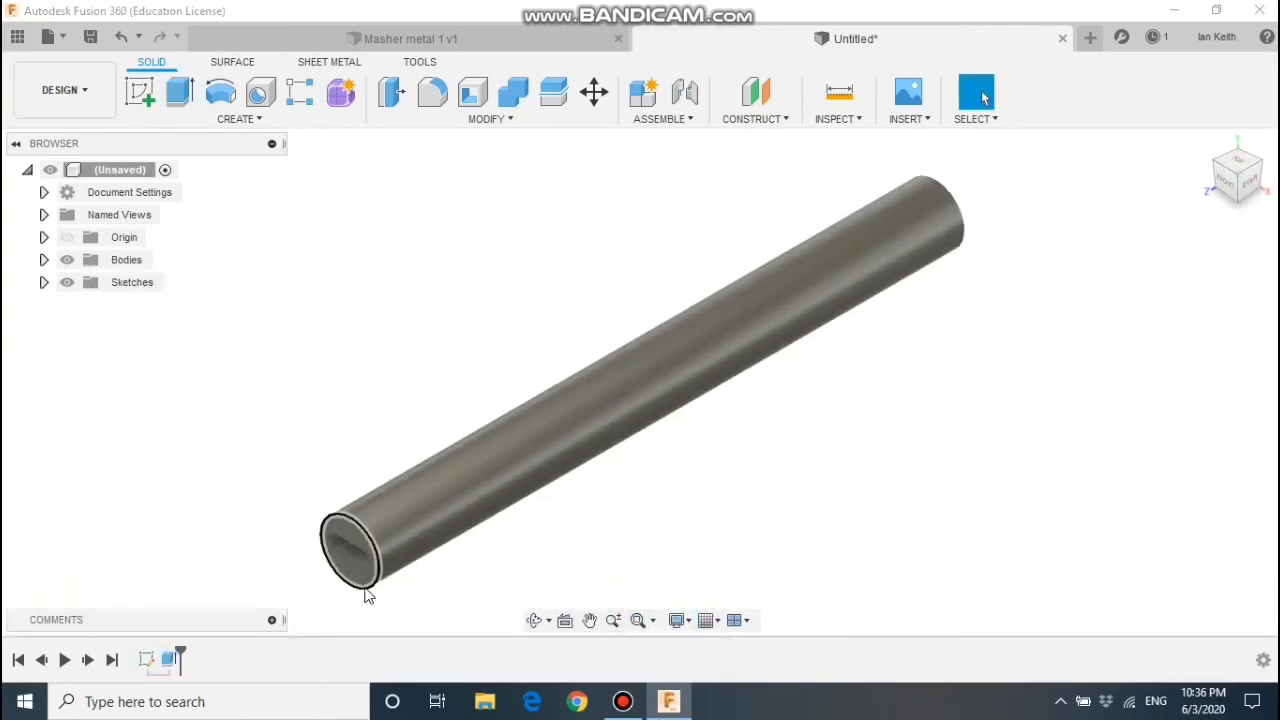
Step: Save the design as Masher Handle 1 in My First Project and create a new design
click(90, 36)
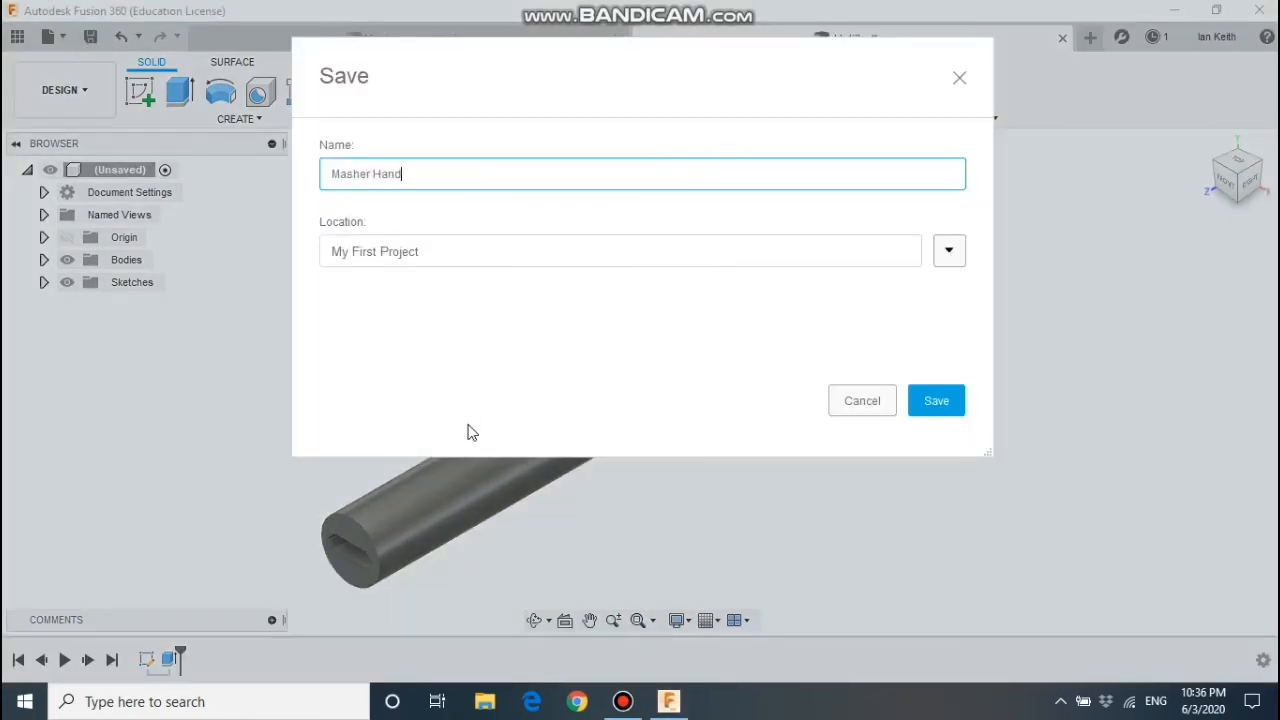
click(934, 401)
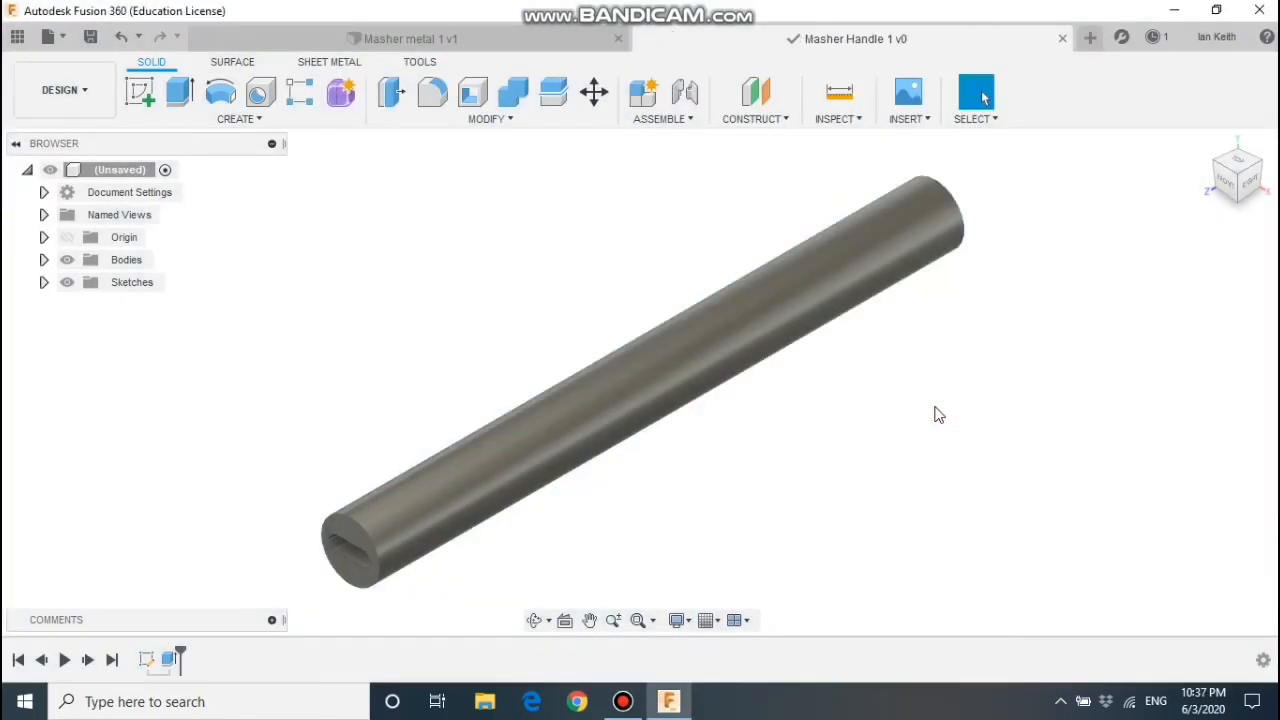
click(62, 40)
click(76, 62)
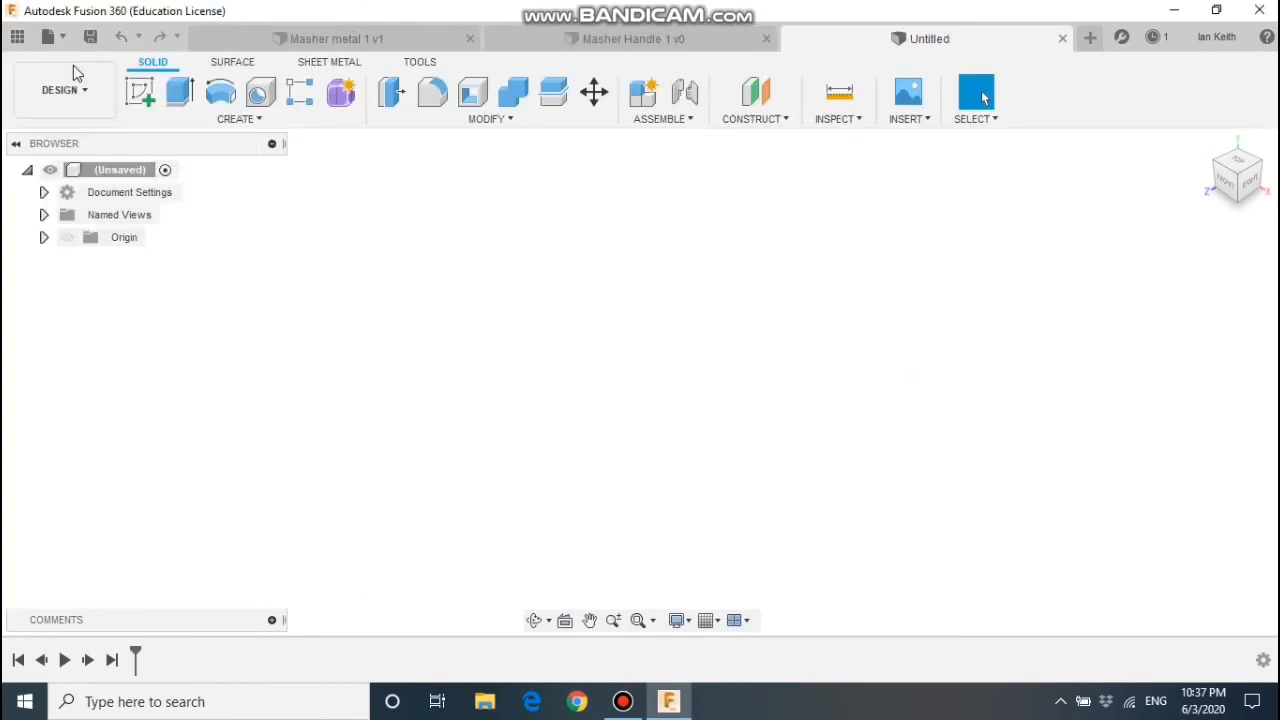
Step: Save the new empty design as Masher Complete 1 in My First Project
click(90, 36)
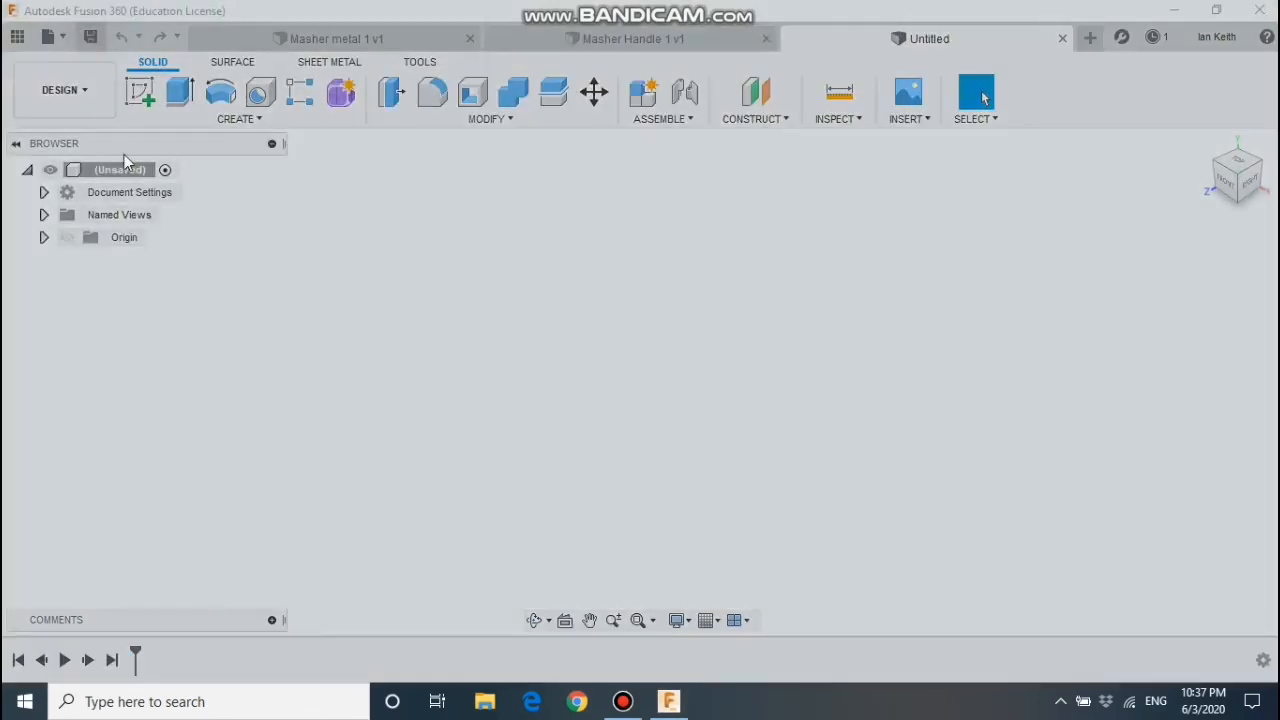
text(Masher C)
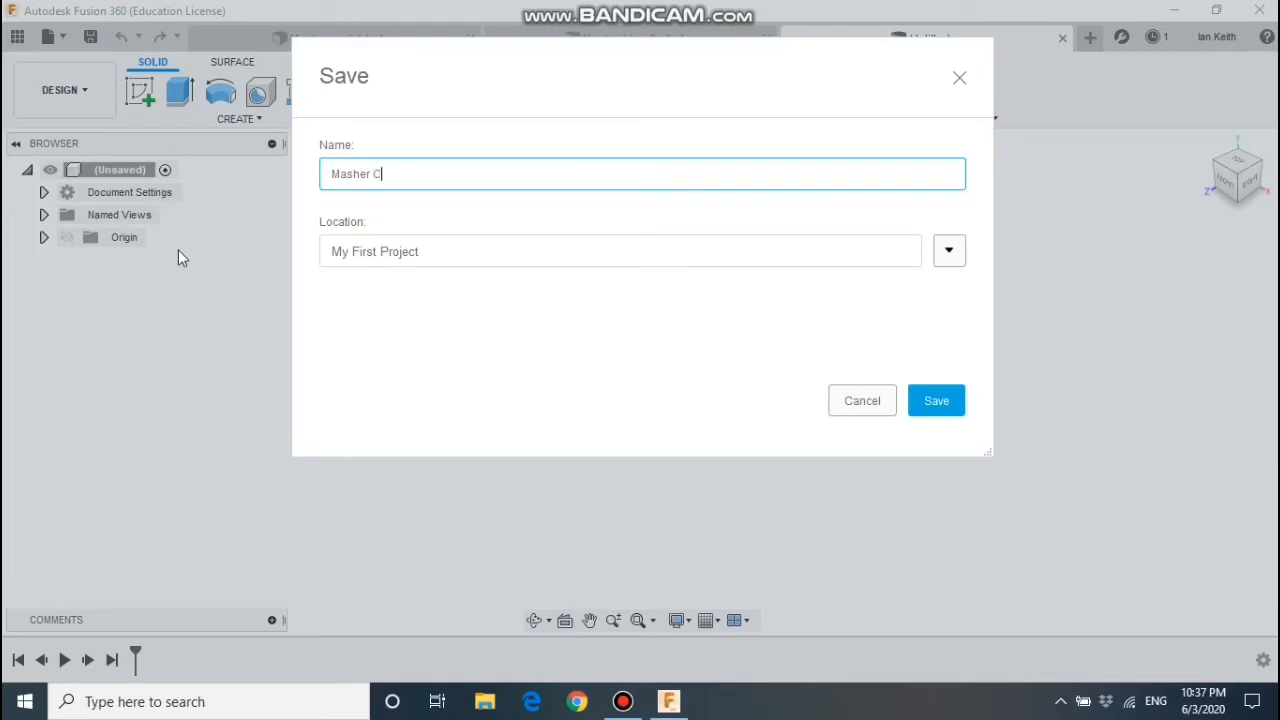
text(omplete 1)
click(950, 405)
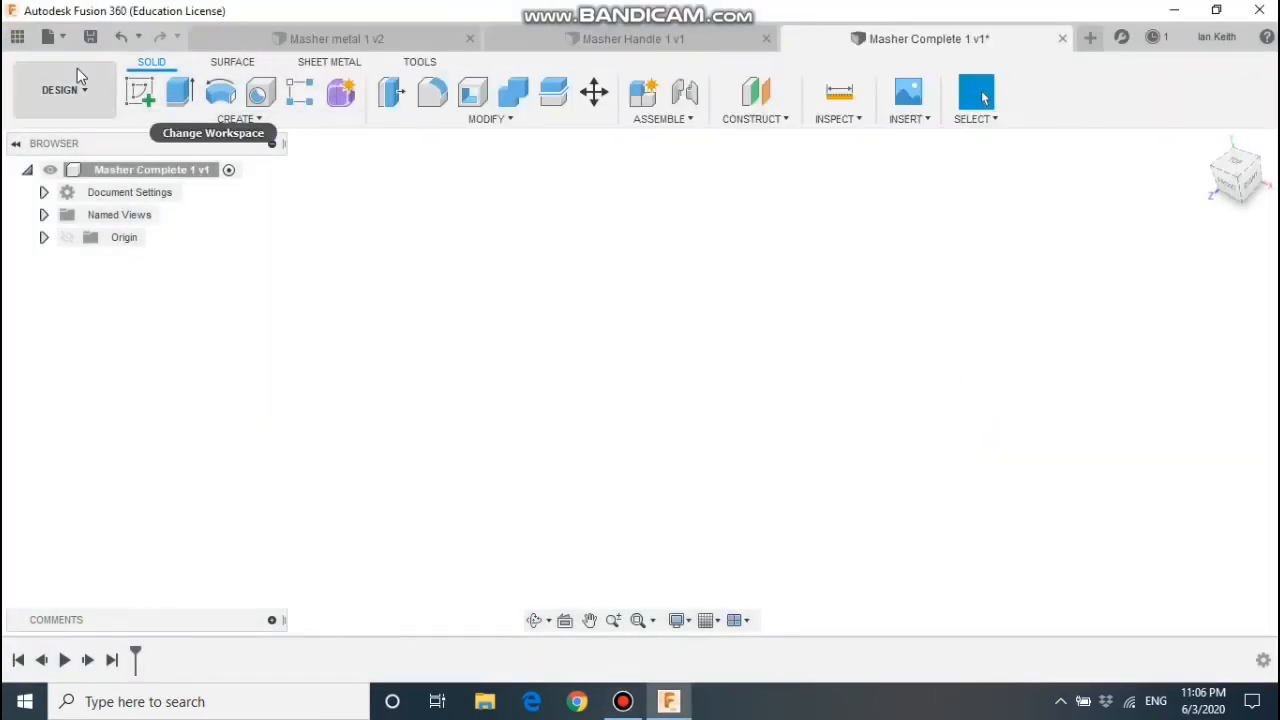
Step: Insert the Masher metal 1 design from My First Project into the assembly at its default placement
click(17, 36)
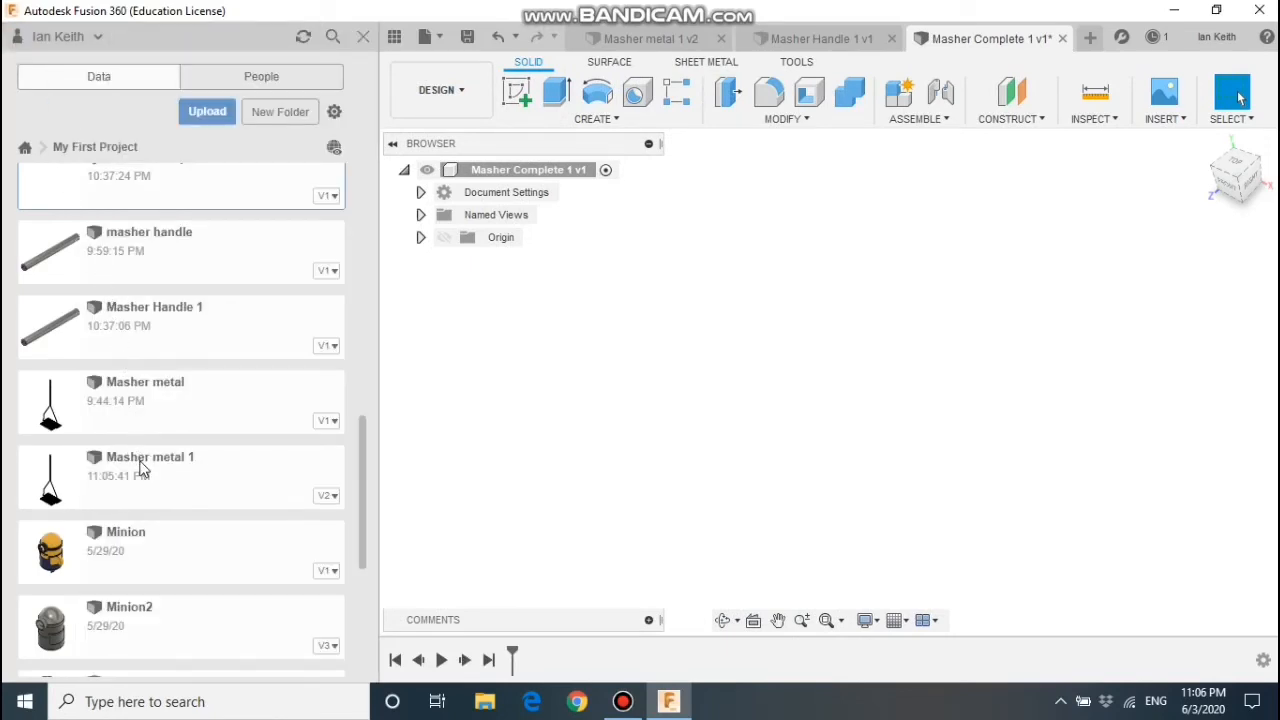
drag(147, 467, 675, 355)
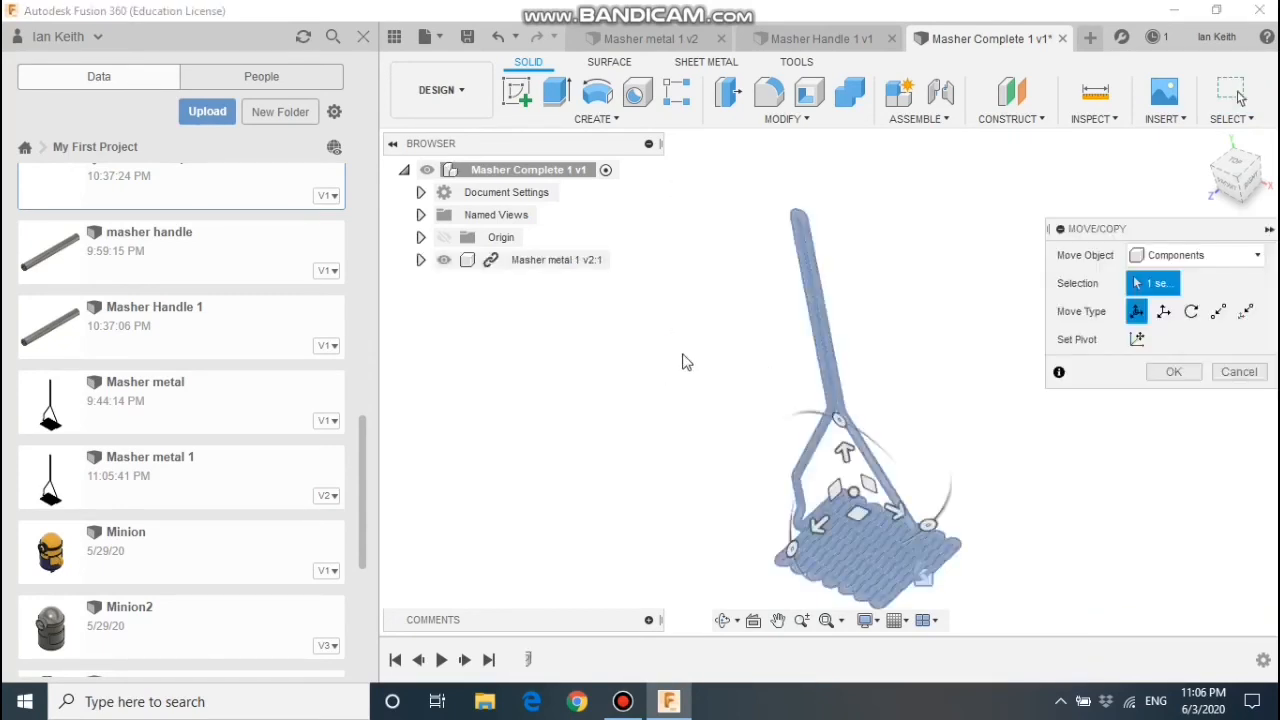
click(1173, 569)
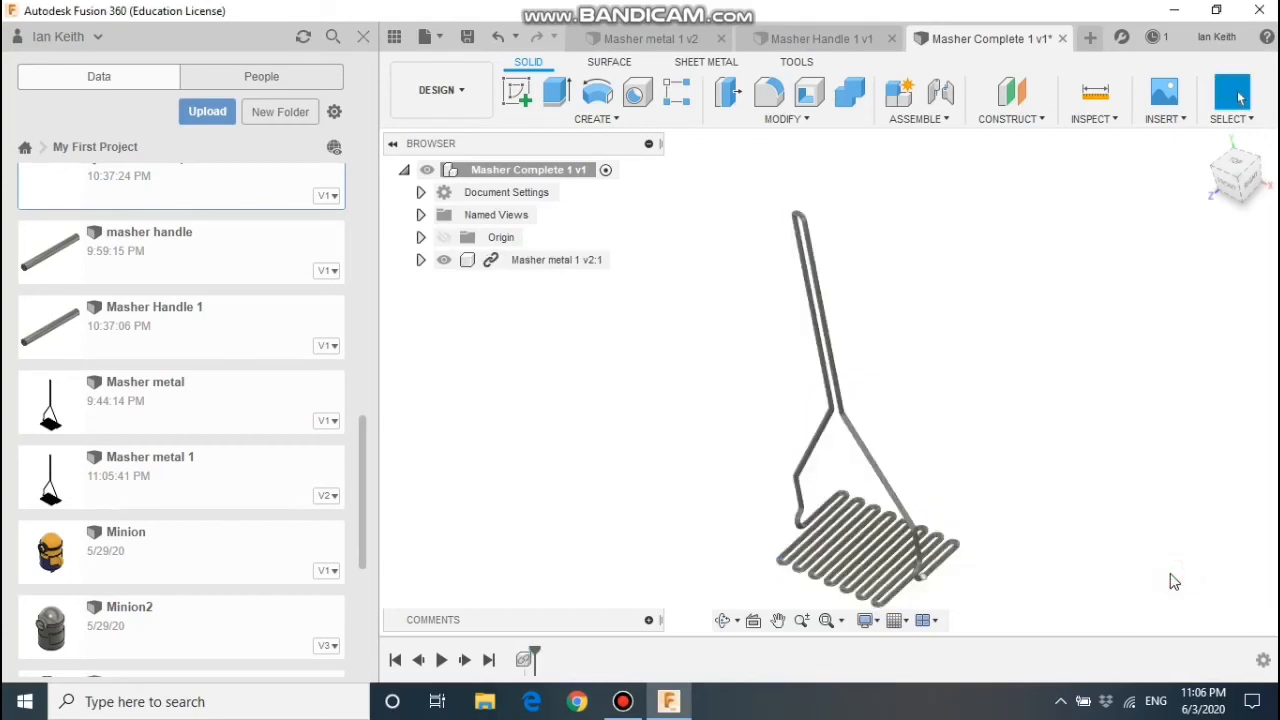
Step: Insert the Masher Handle 1 design into the assembly and rotate it about the X axis until it stands upright
click(1240, 183)
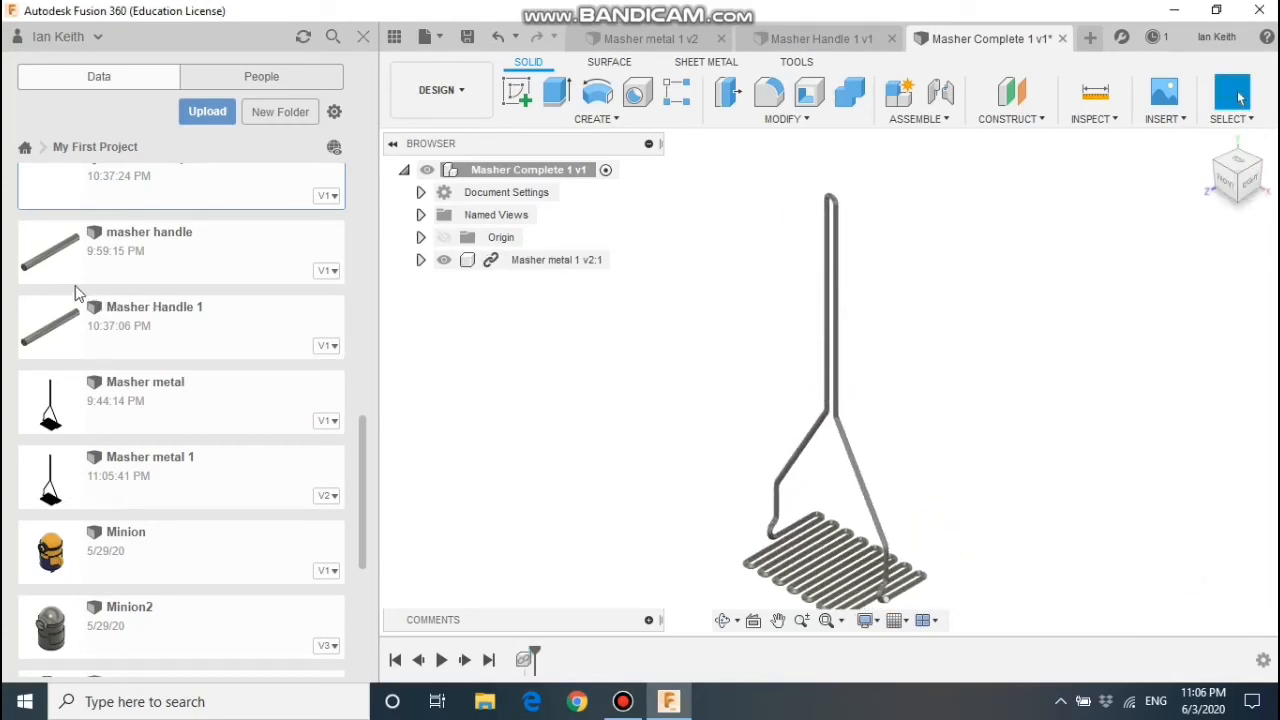
drag(75, 320, 903, 162)
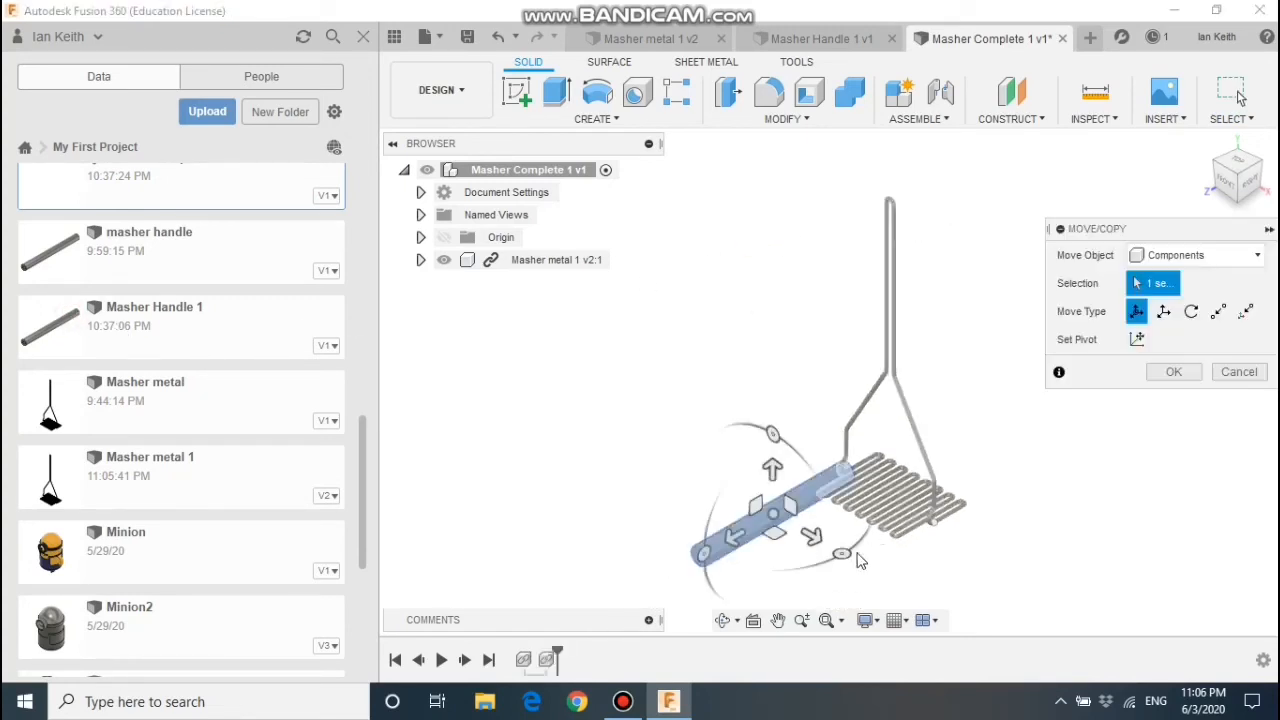
click(704, 555)
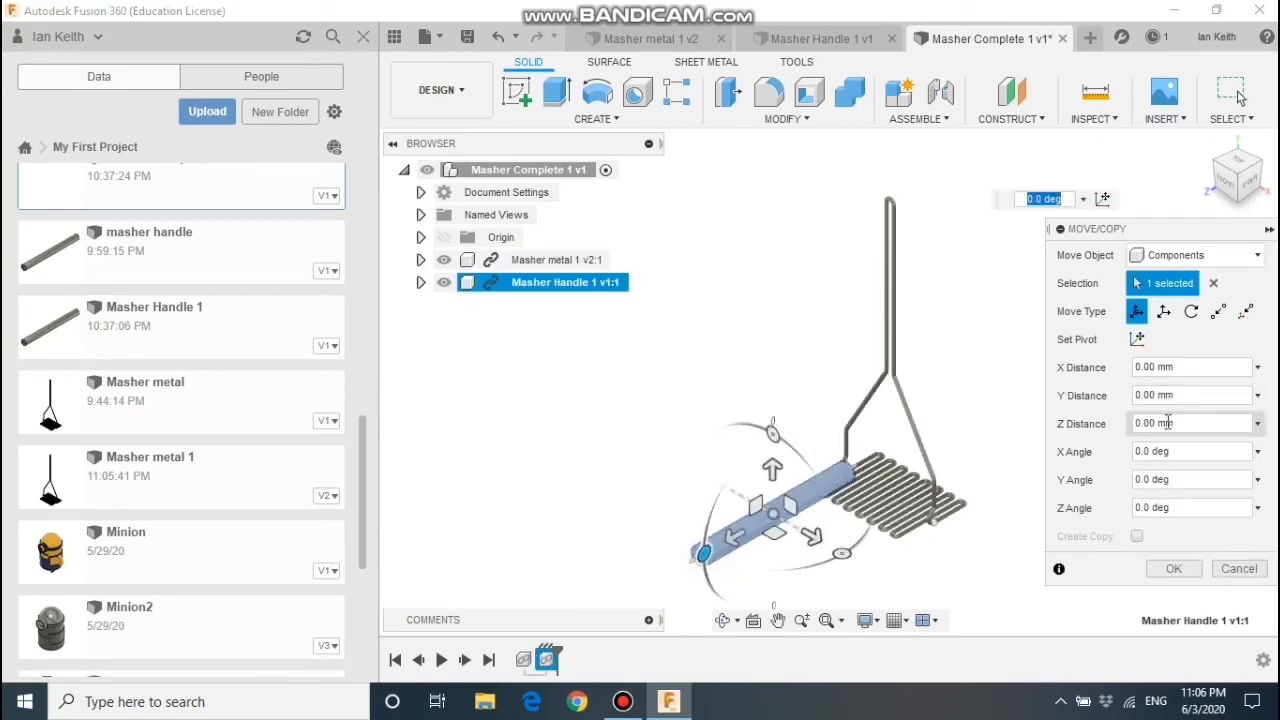
drag(704, 552, 766, 437)
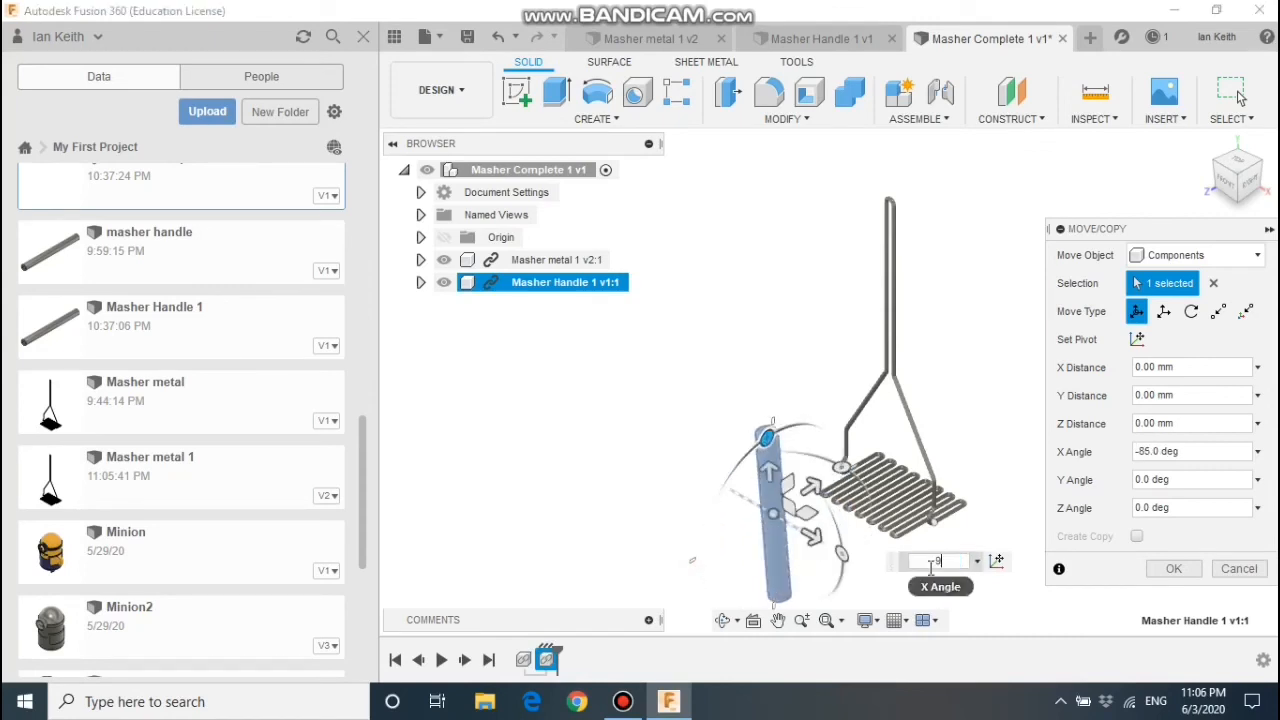
key(Return)
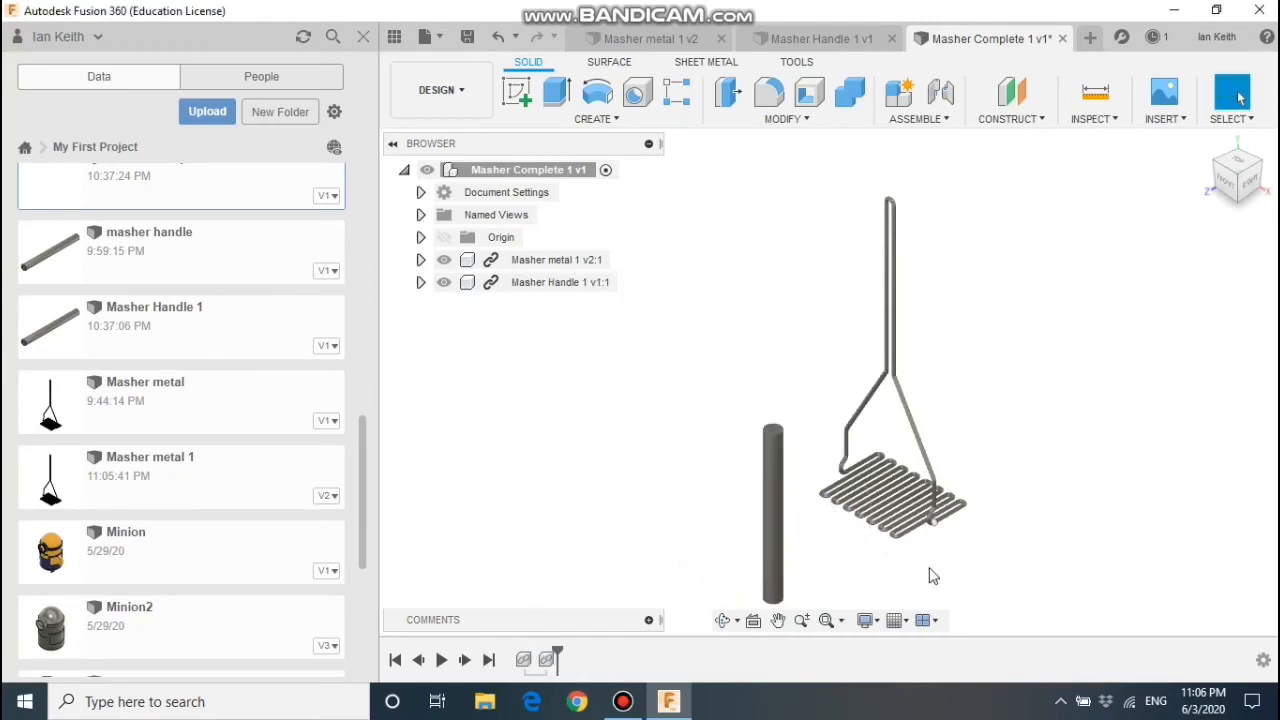
Step: Move the upright handle directly above the looped stem of the metal part and close the project data list
click(776, 562)
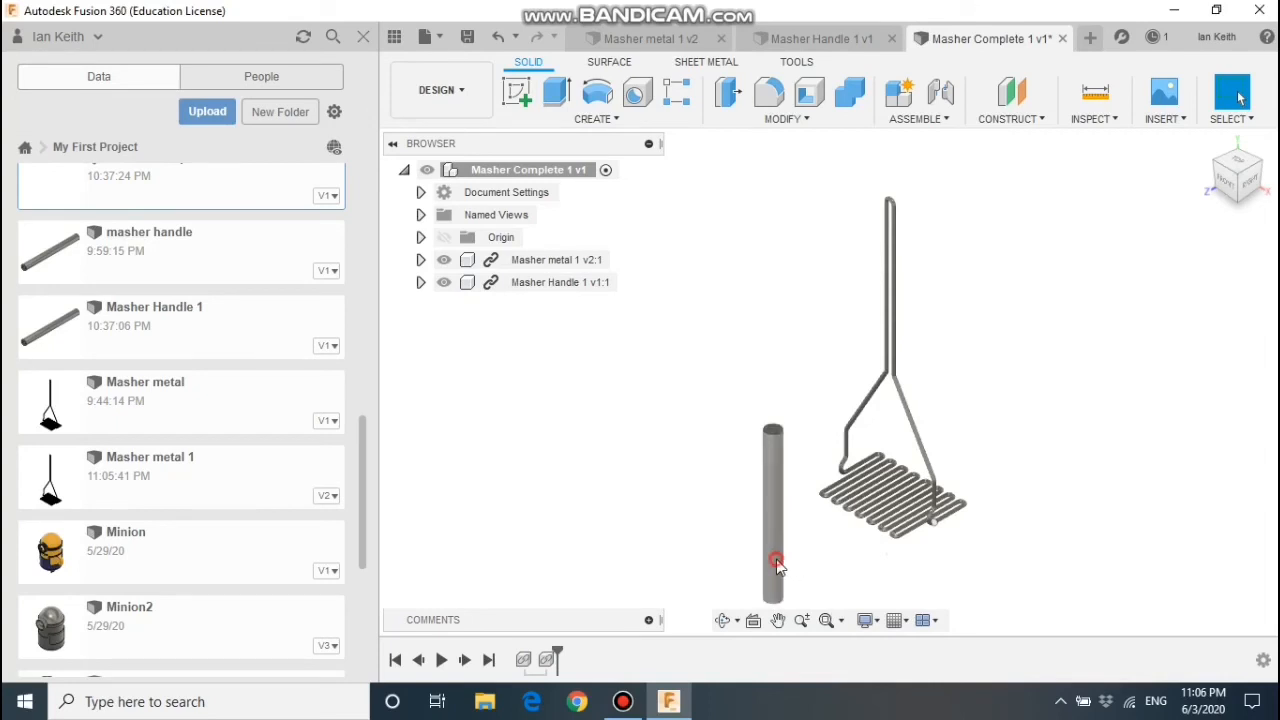
drag(781, 588, 912, 176)
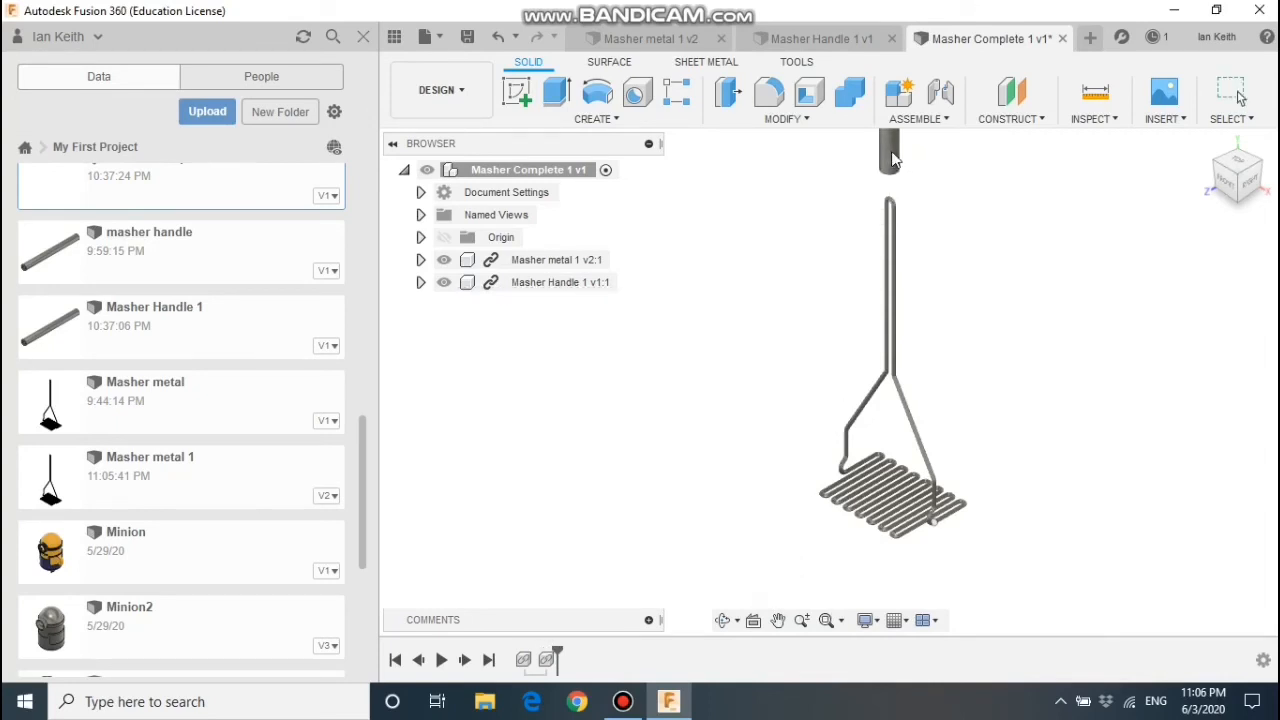
drag(893, 127, 905, 125)
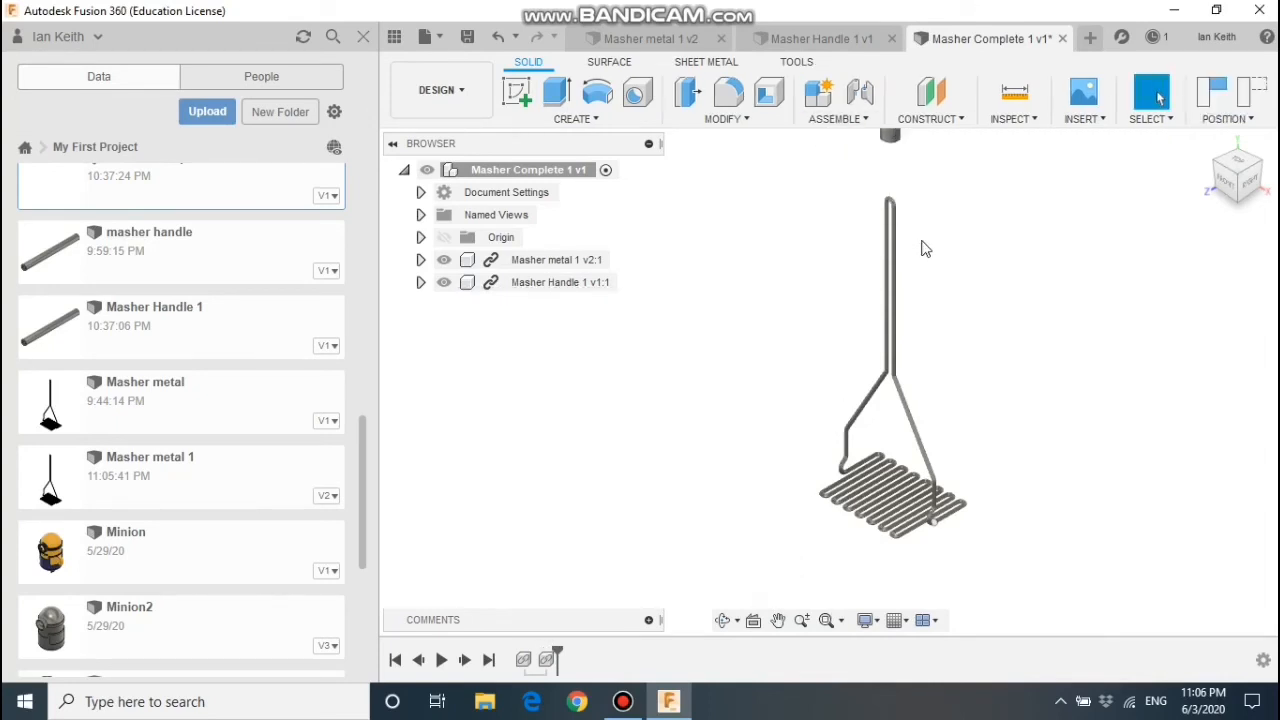
middle_drag(924, 254, 907, 392)
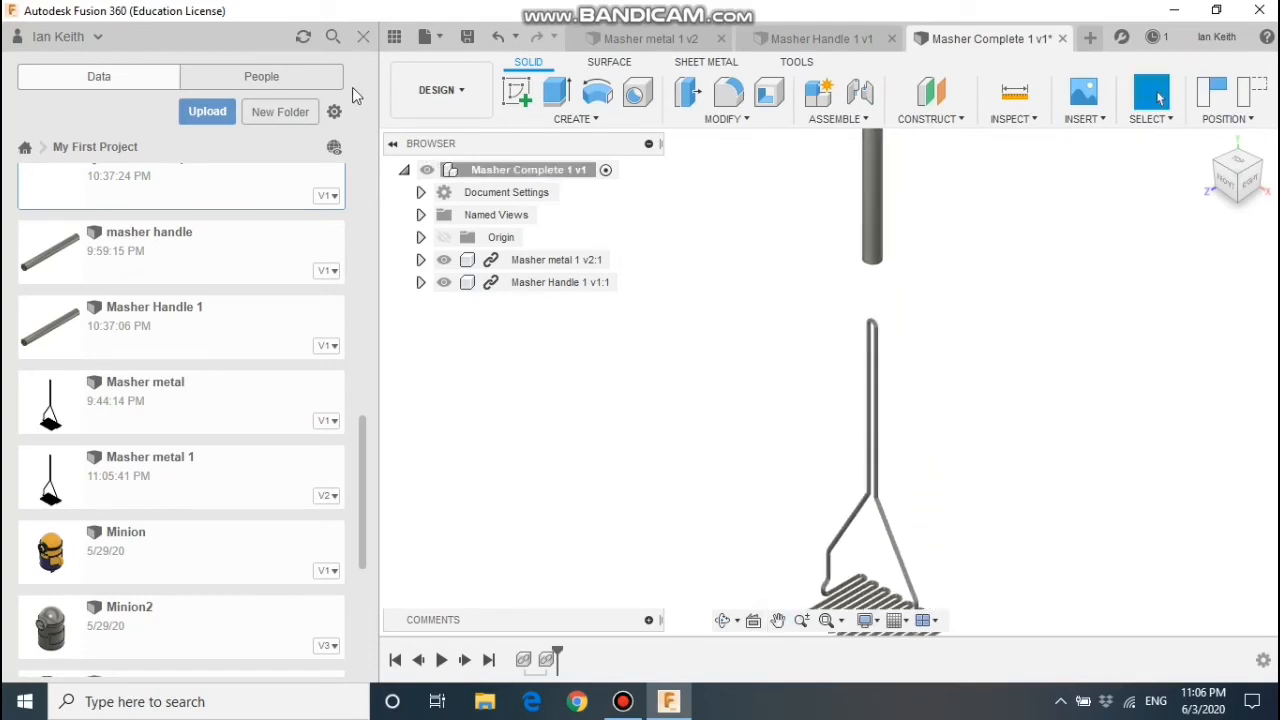
click(361, 37)
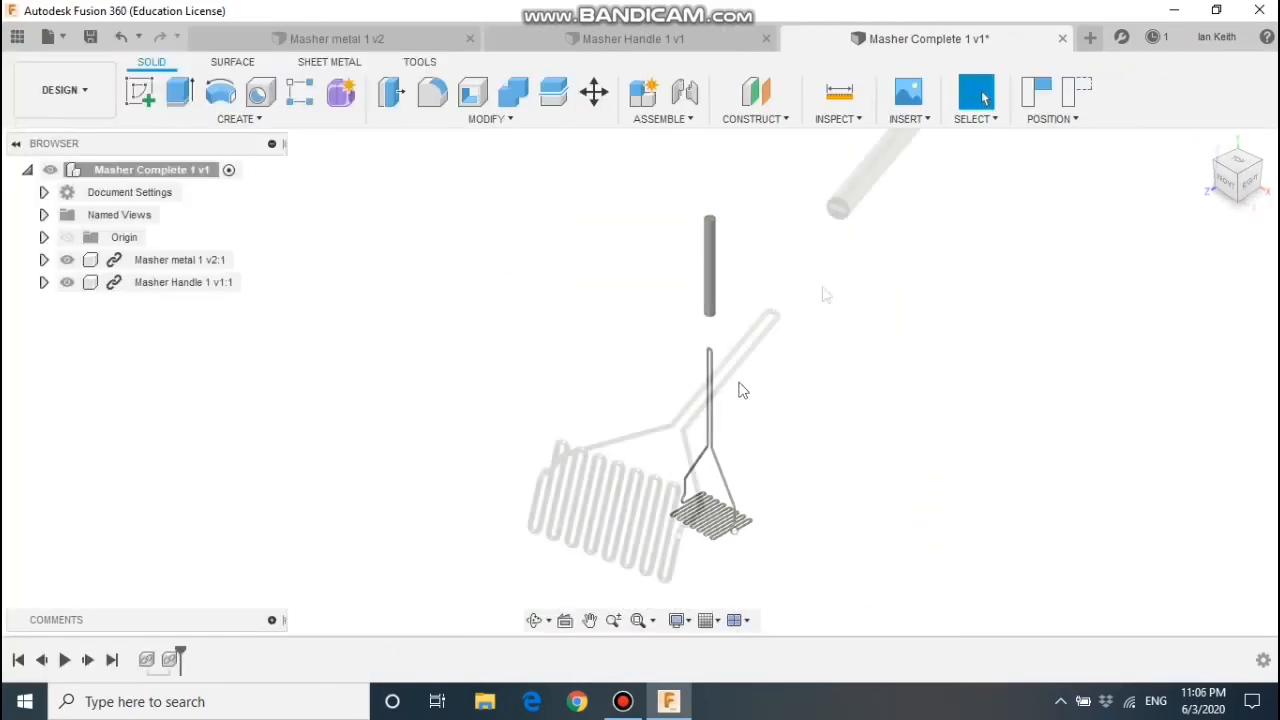
Step: Start a Joint and capture the current position of the moved handle
shift+middle_drag(743, 390, 785, 356)
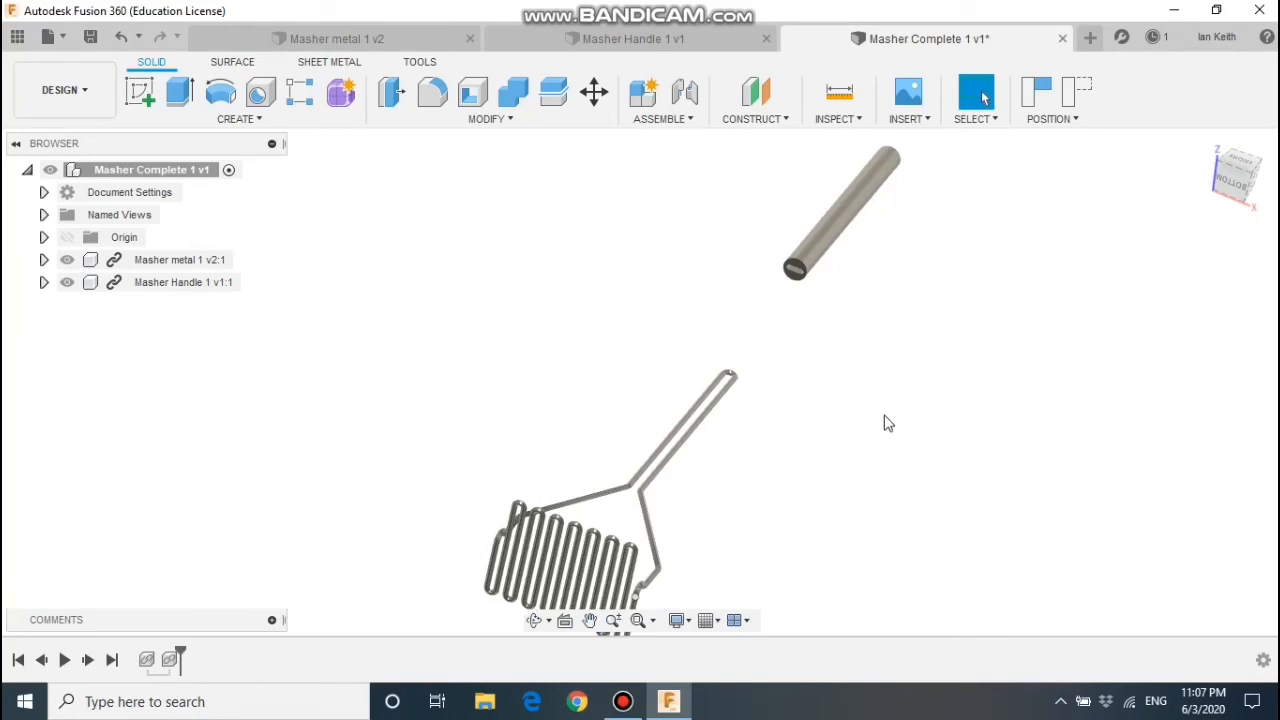
click(787, 121)
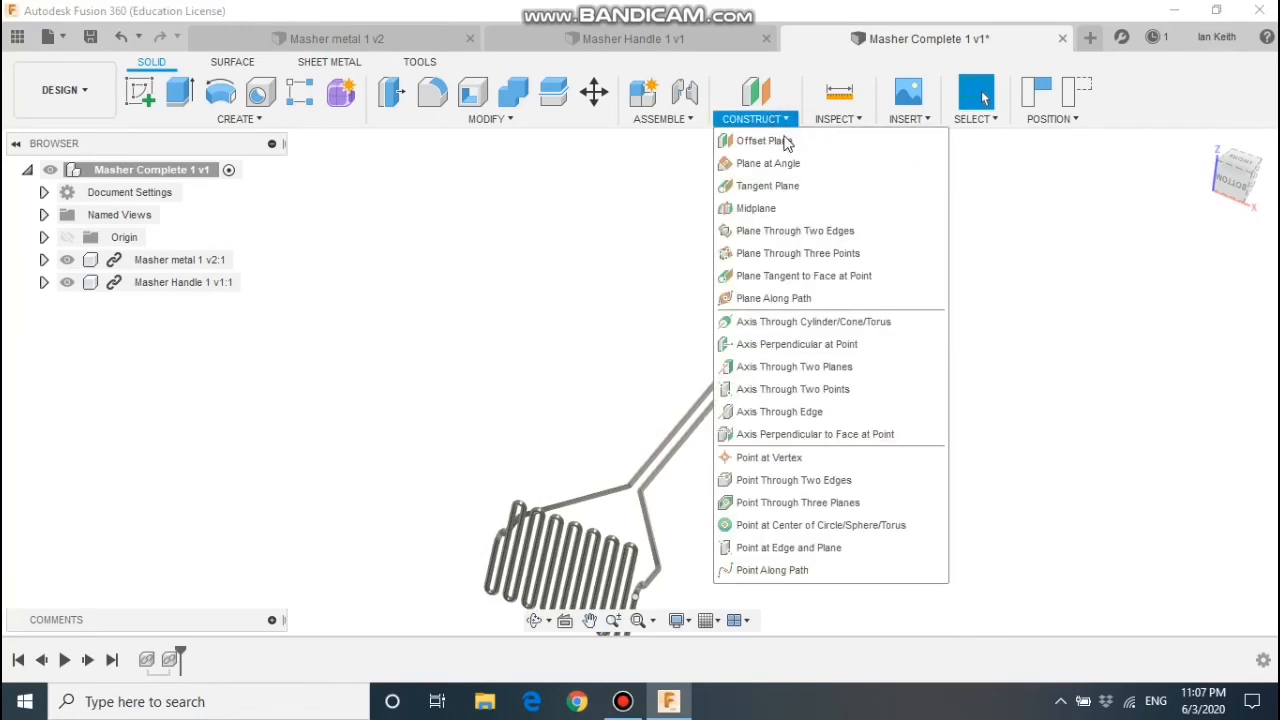
click(663, 119)
click(680, 164)
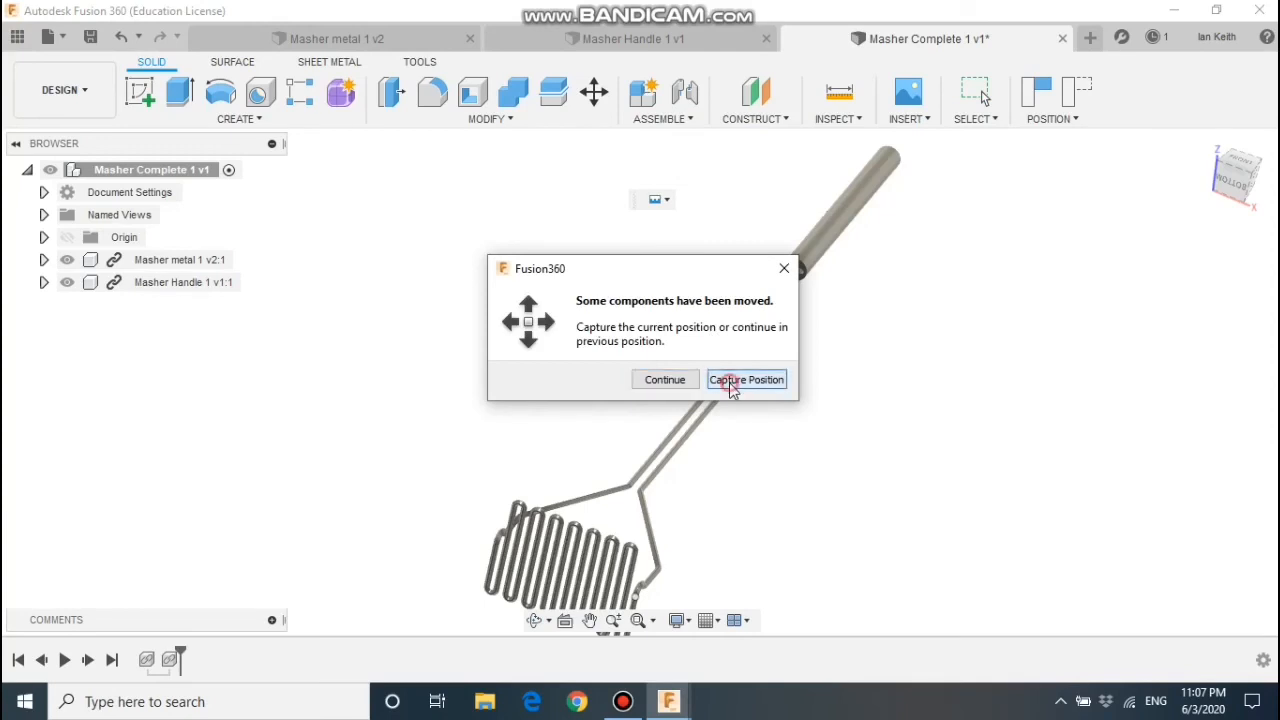
click(731, 383)
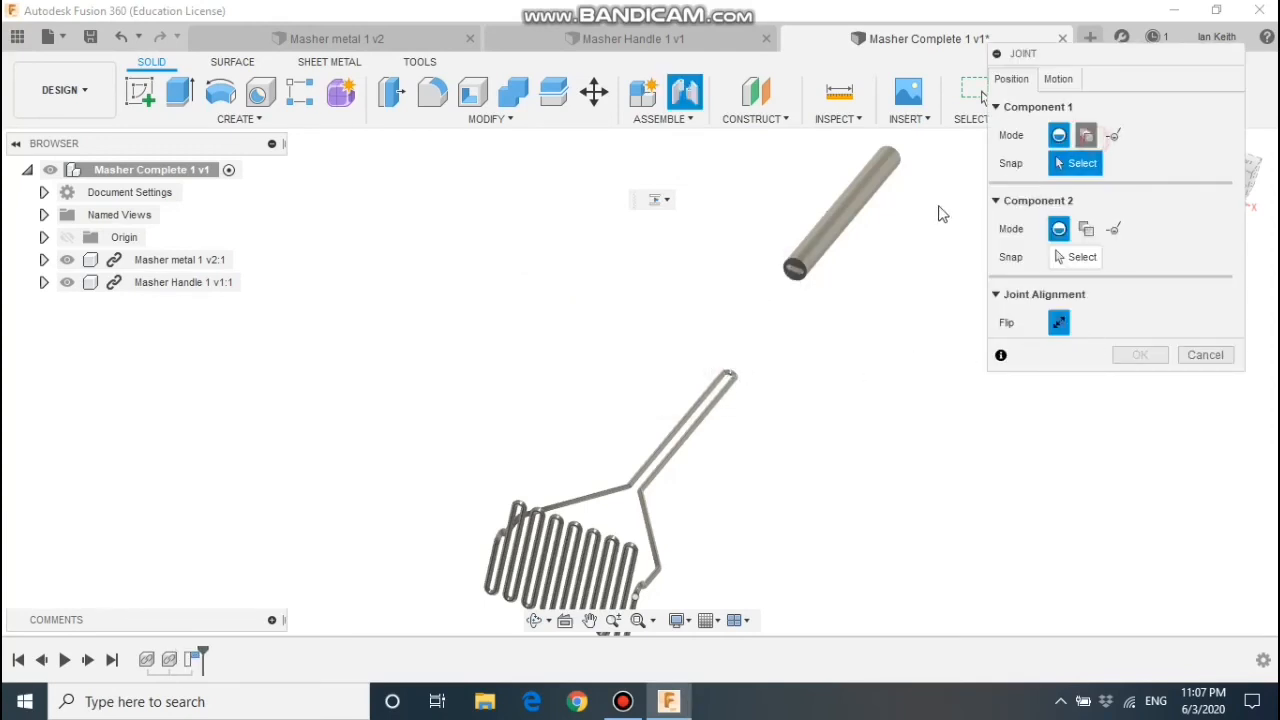
Step: Define the handle's joint origin between the two wide flat faces of its slot, snapped at the slot end facing the metal part
scroll(805, 275, up, 6)
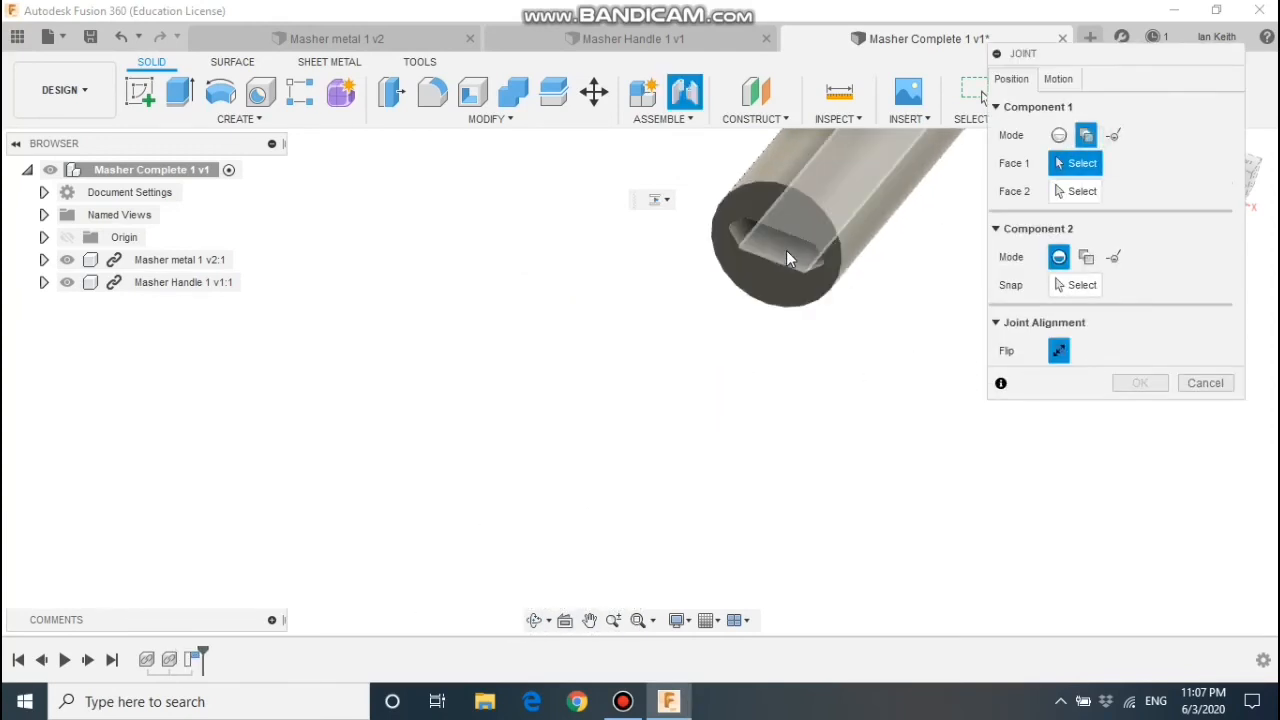
click(786, 258)
shift+middle_drag(771, 366, 797, 273)
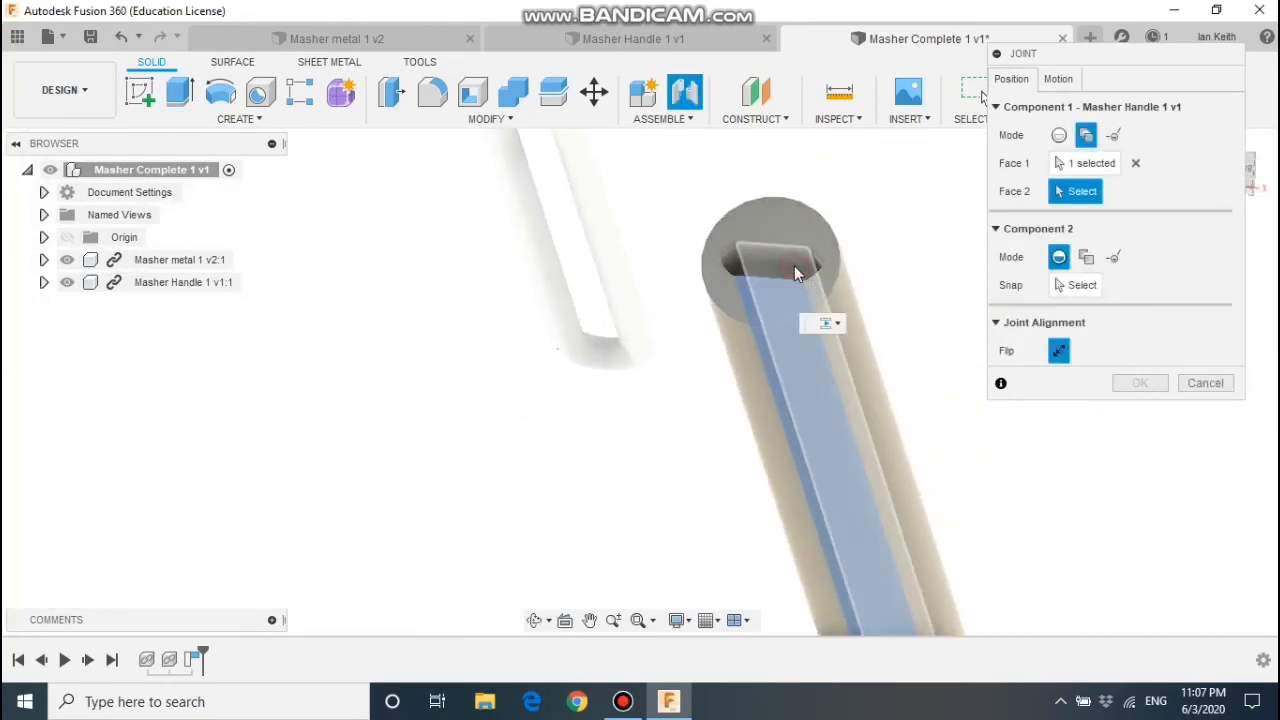
click(830, 325)
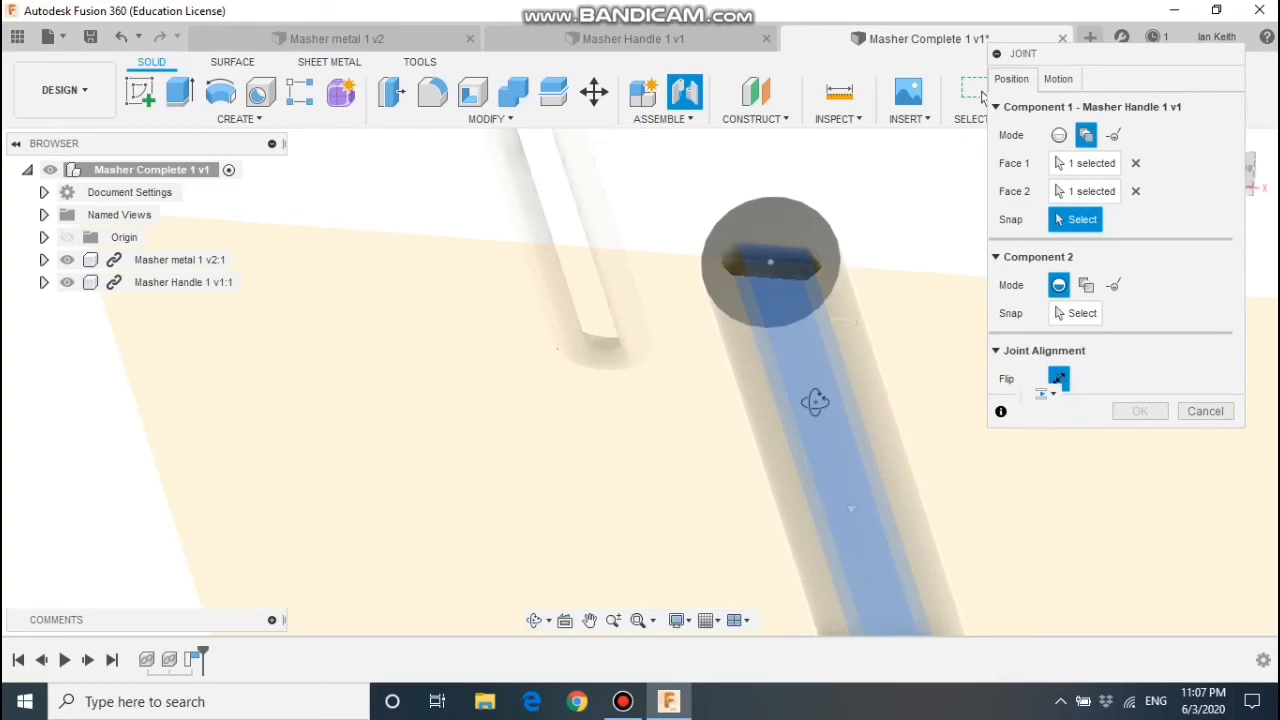
shift+middle_drag(815, 402, 816, 404)
scroll(816, 404, down, 6)
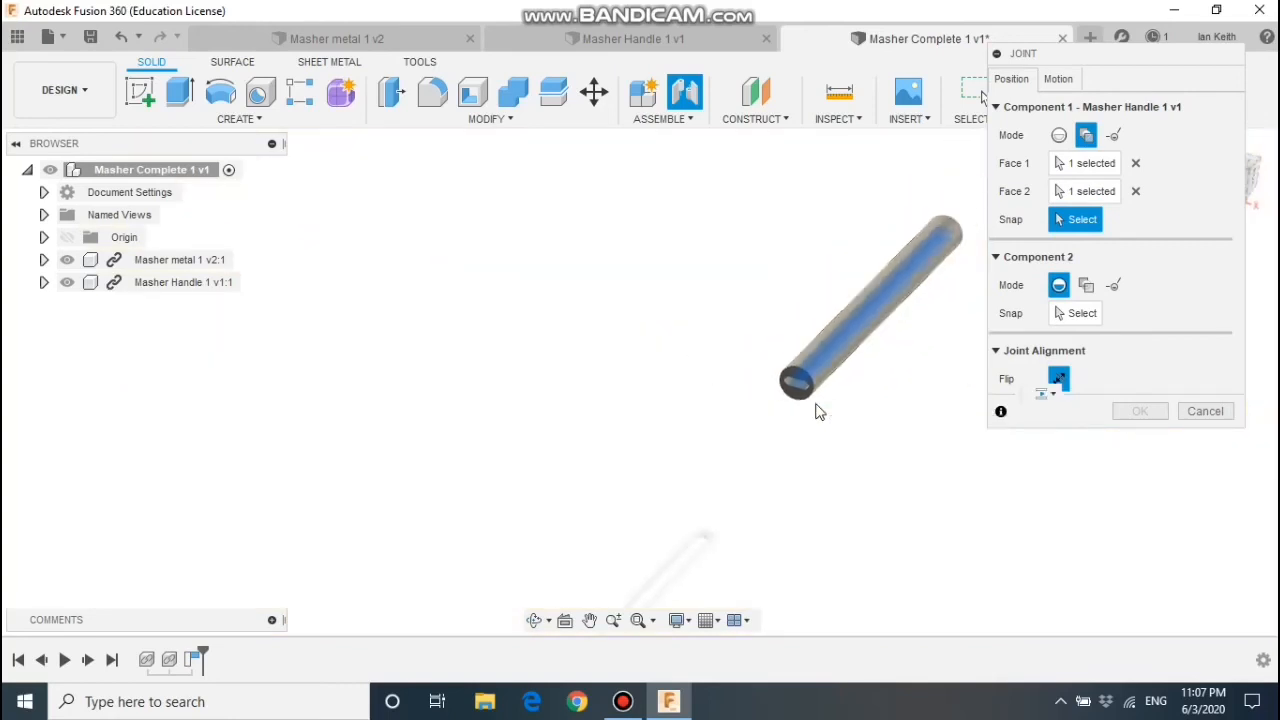
scroll(816, 411, down, 1)
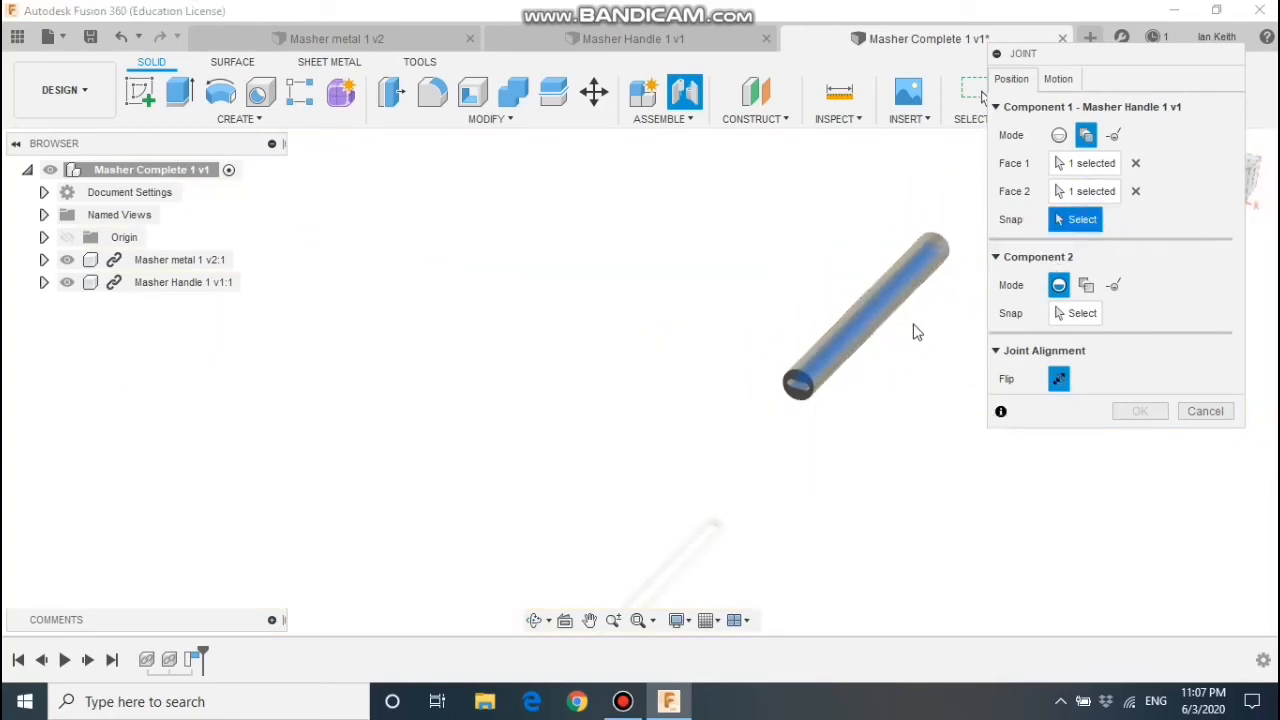
scroll(797, 390, up, 5)
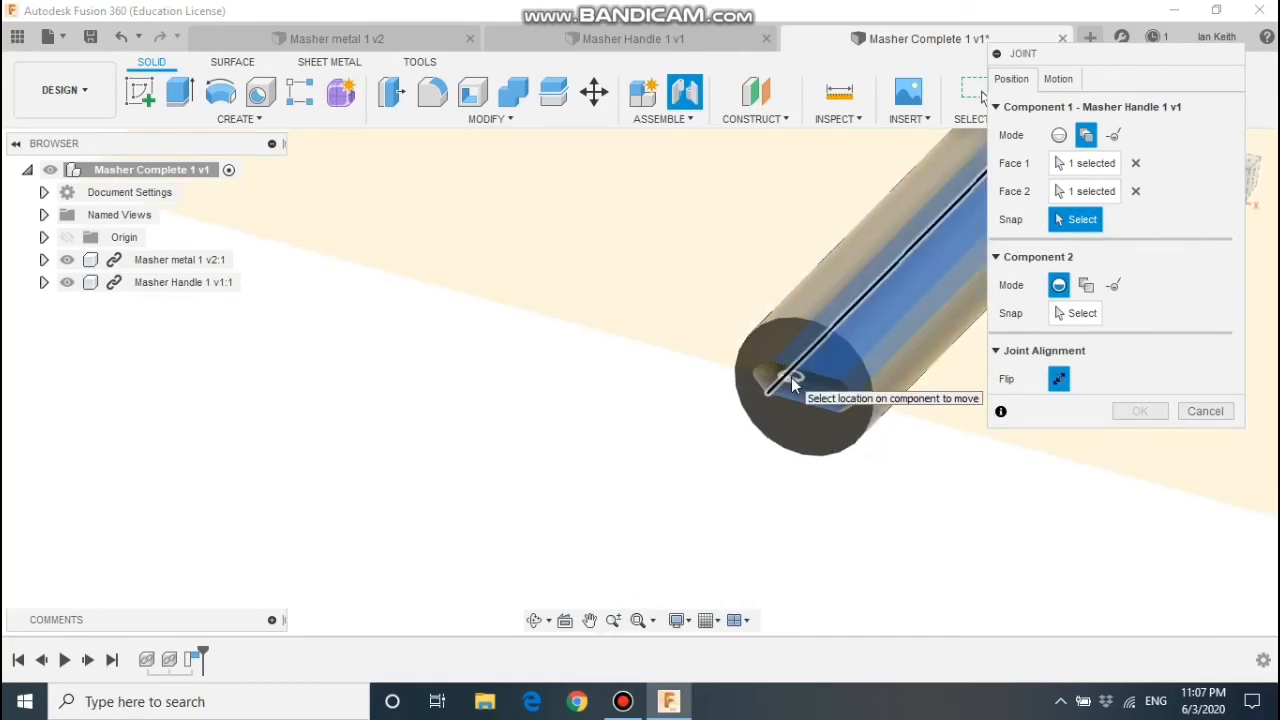
click(812, 388)
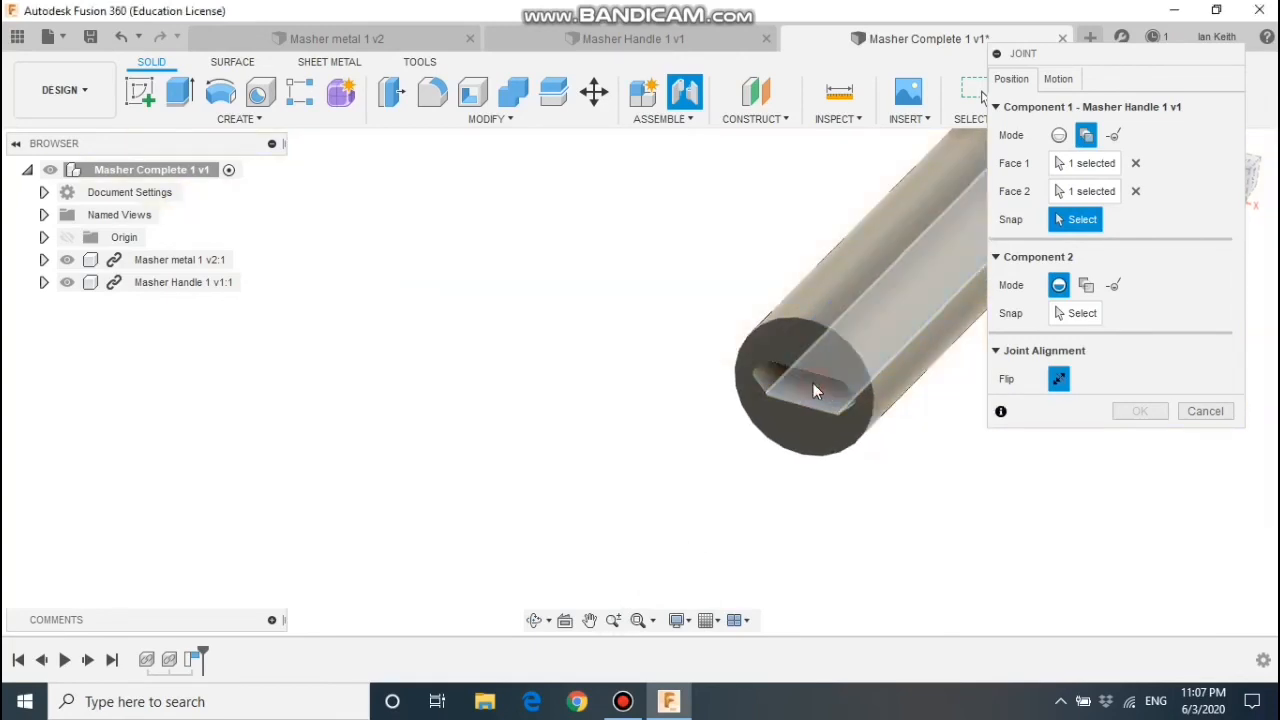
Step: Define the metal part's joint origin between two faces on opposite sides of its looped stem, snapped near the rounded end
scroll(900, 540, down, 6)
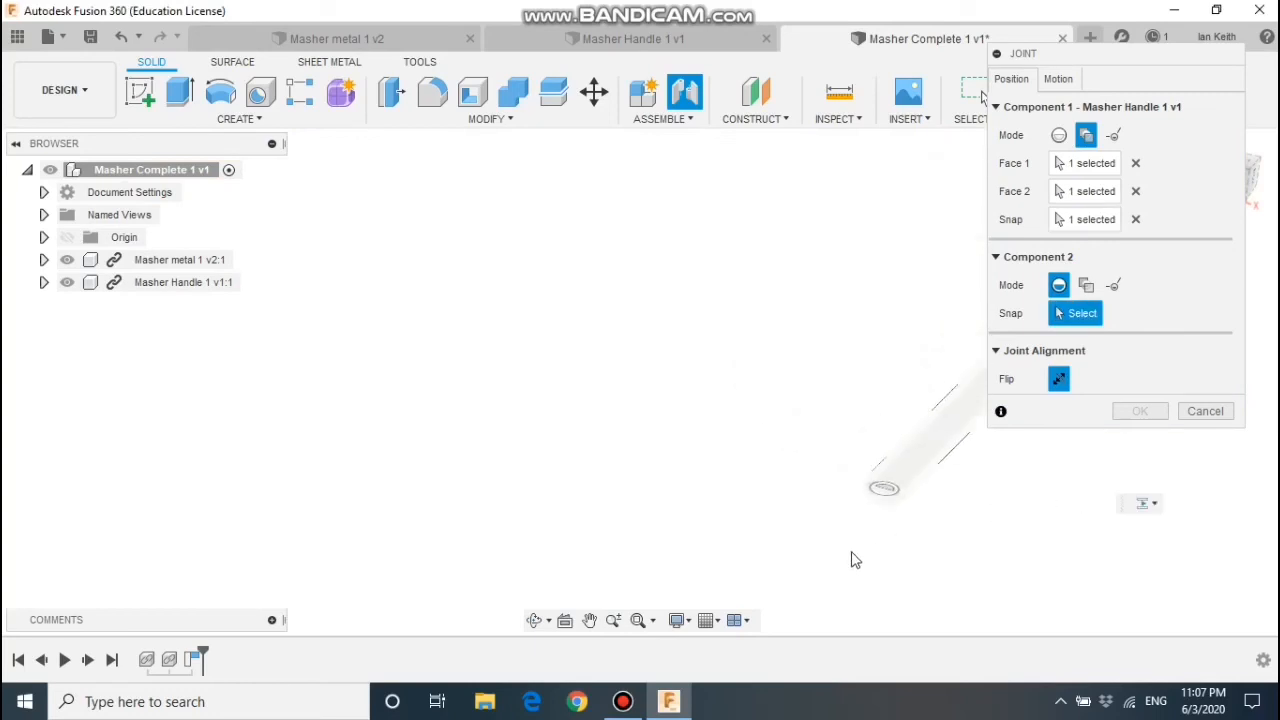
middle_drag(851, 560, 780, 288)
scroll(745, 384, up, 3)
scroll(770, 320, up, 2)
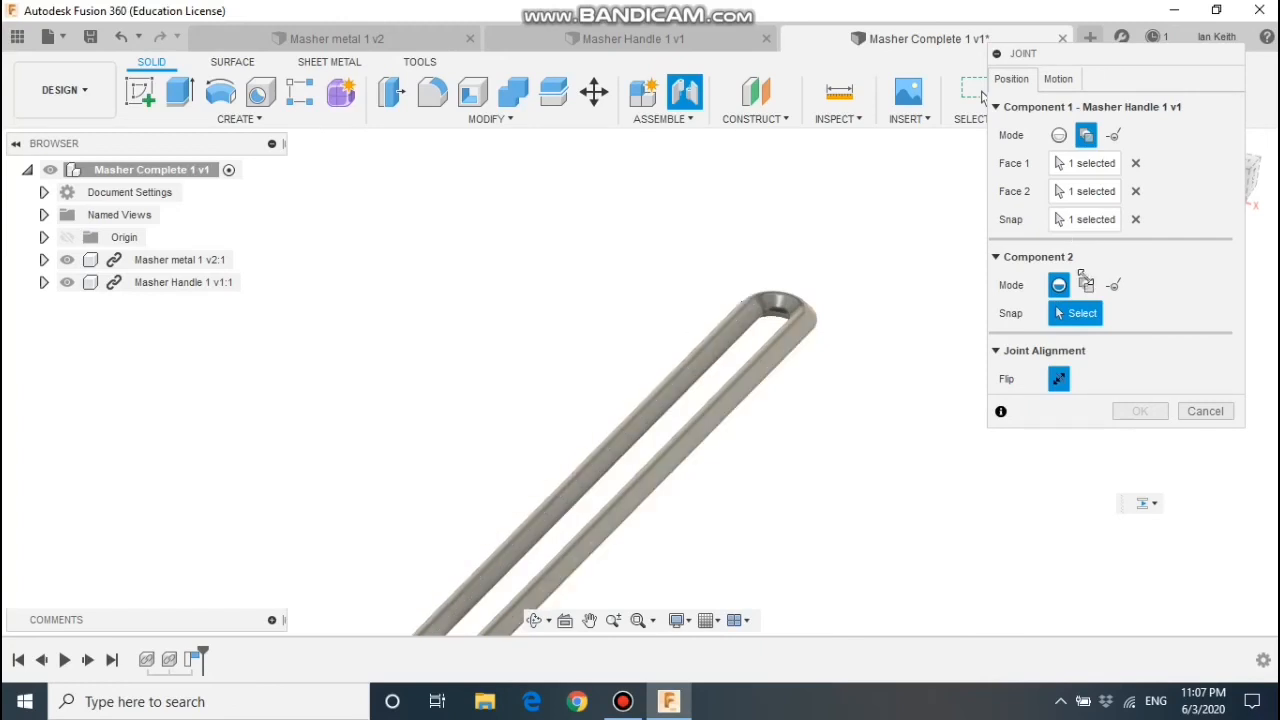
click(1086, 285)
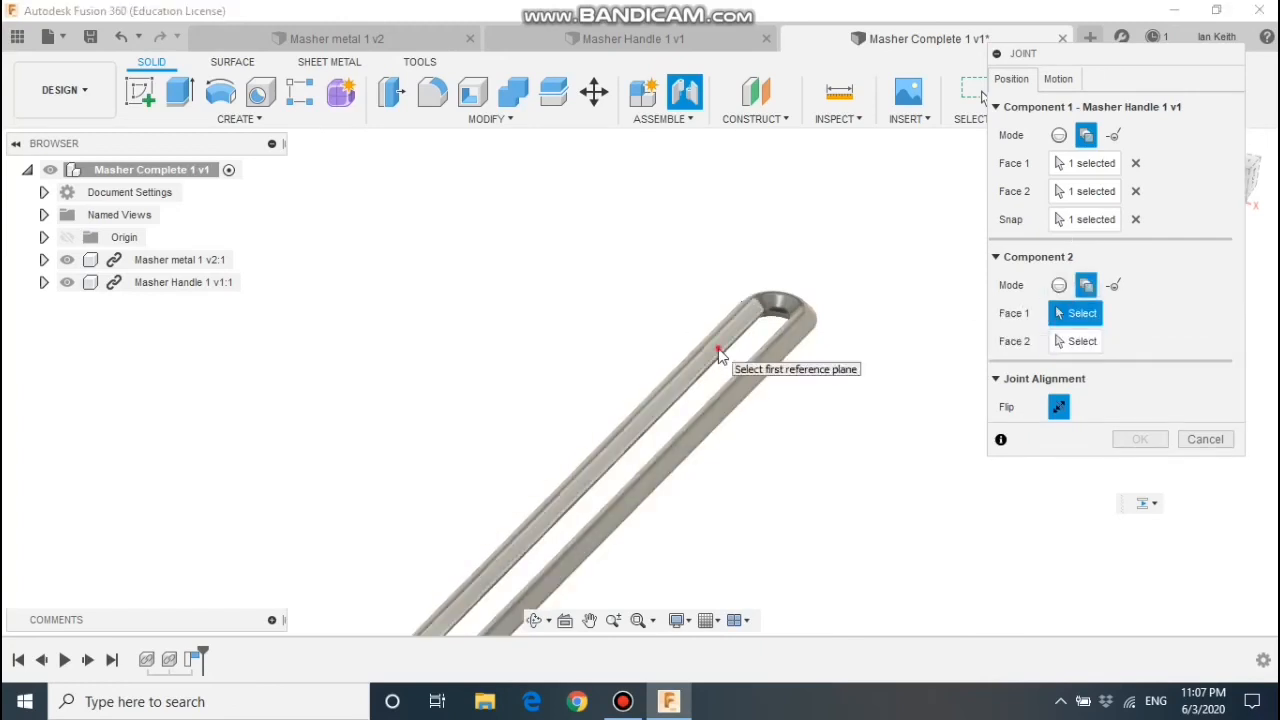
click(720, 356)
mouse_move(760, 477)
shift+middle_down()
mouse_move(743, 397)
mouse_move(770, 460)
shift+middle_up()
click(797, 393)
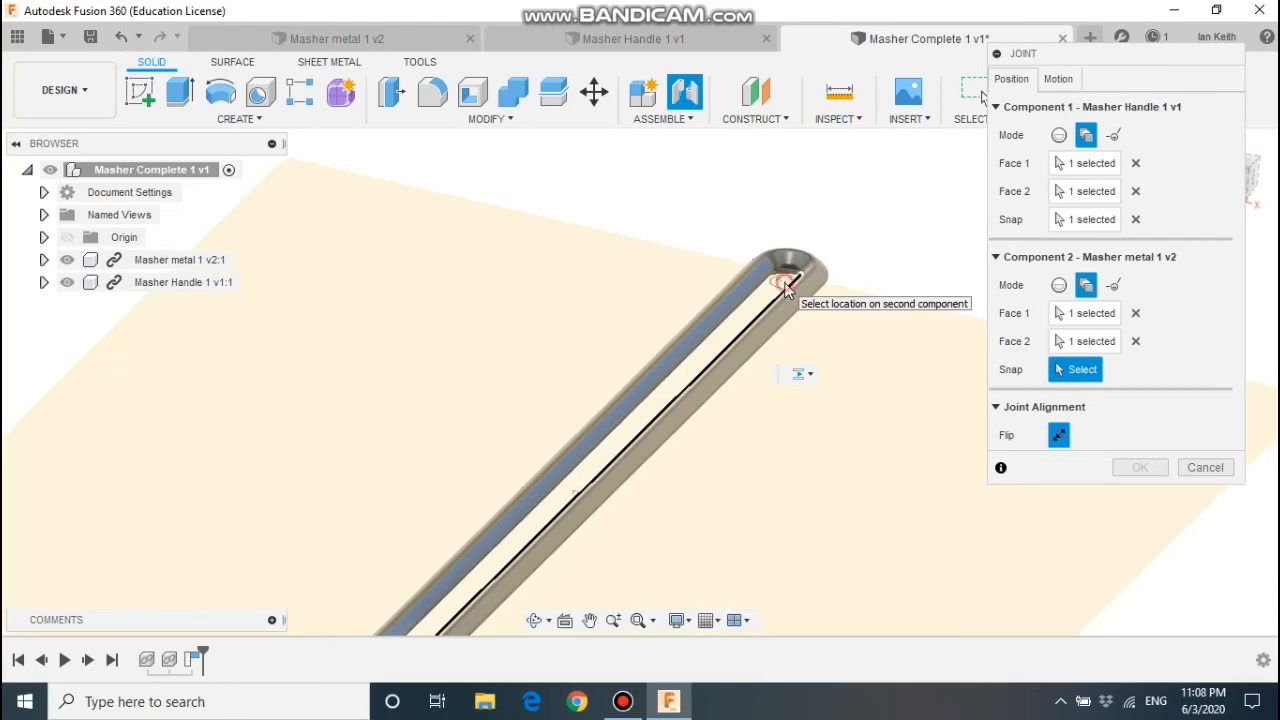
click(786, 285)
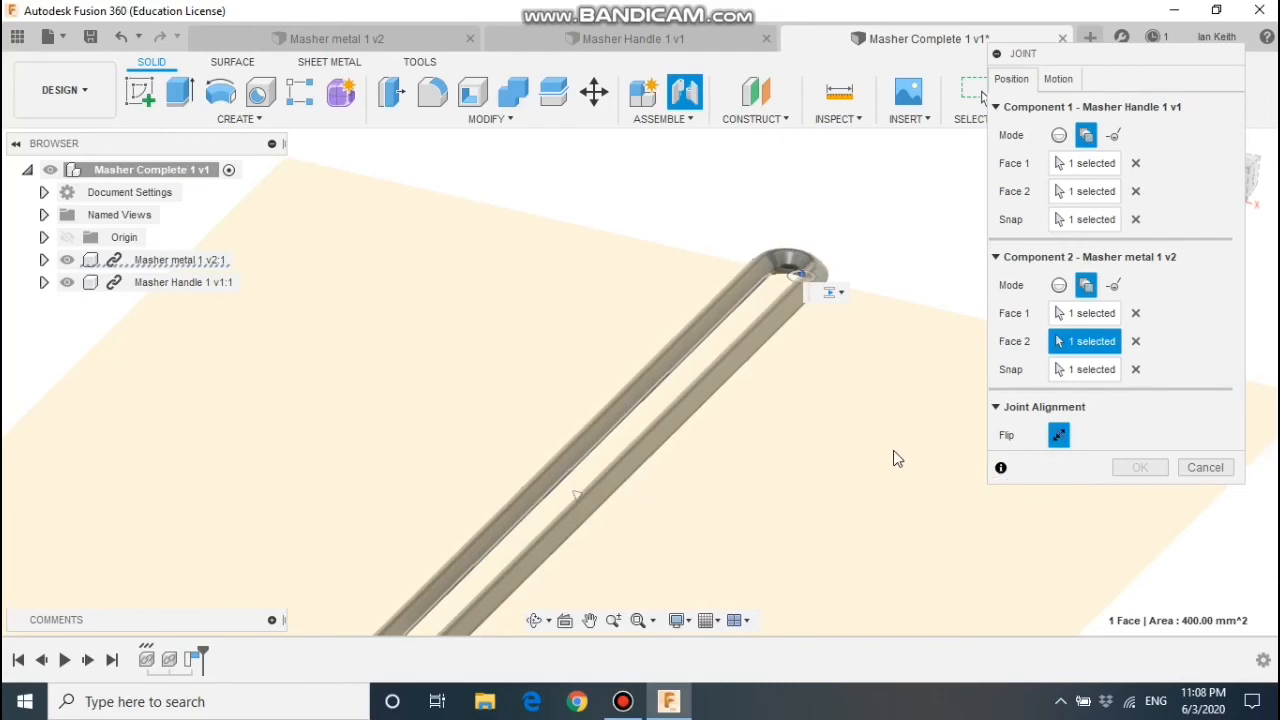
scroll(889, 455, down, 2)
shift+middle_drag(817, 391, 829, 394)
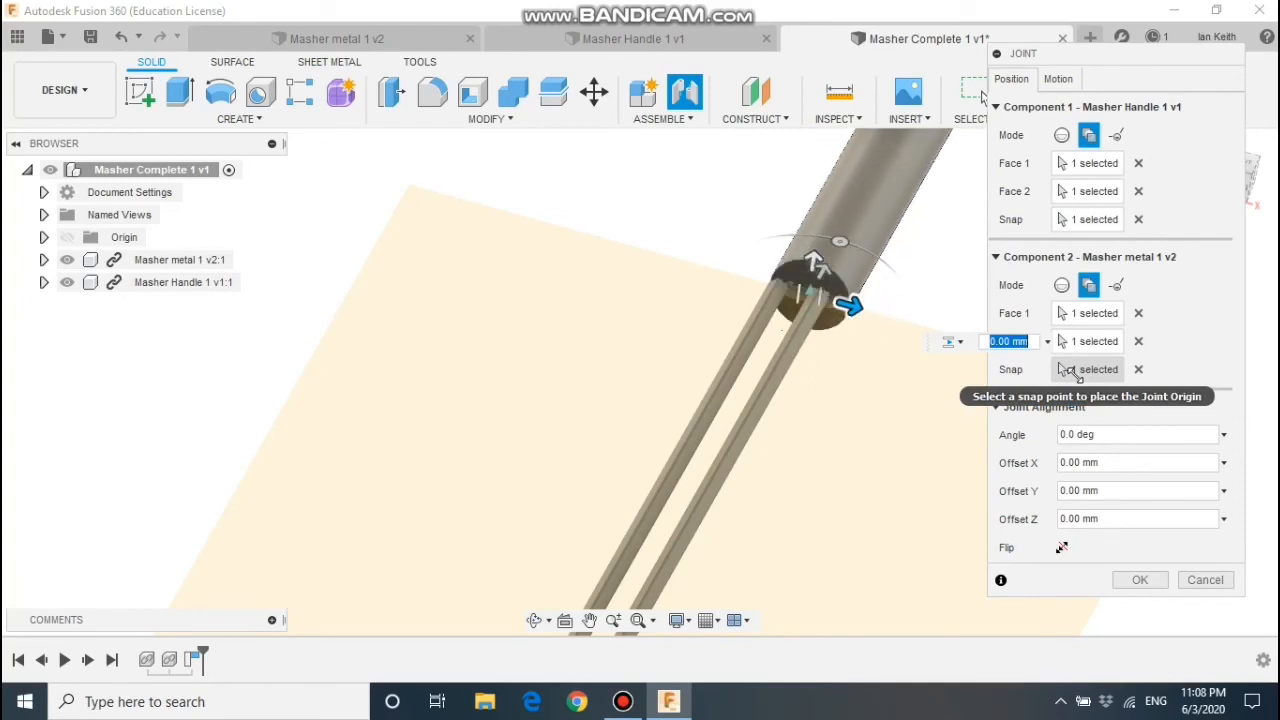
Step: Replace the metal part's snap point with the inner arc at the loop's rounded end and create the joint
scroll(800, 298, up, 5)
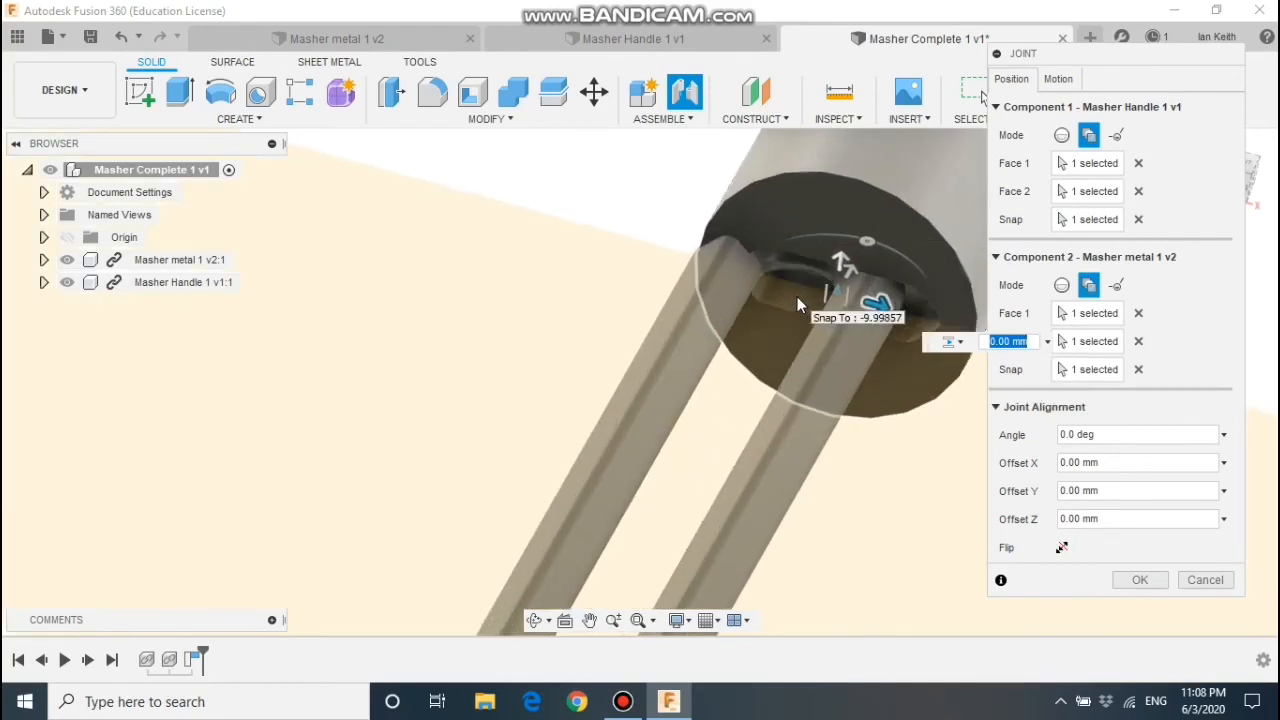
click(1138, 369)
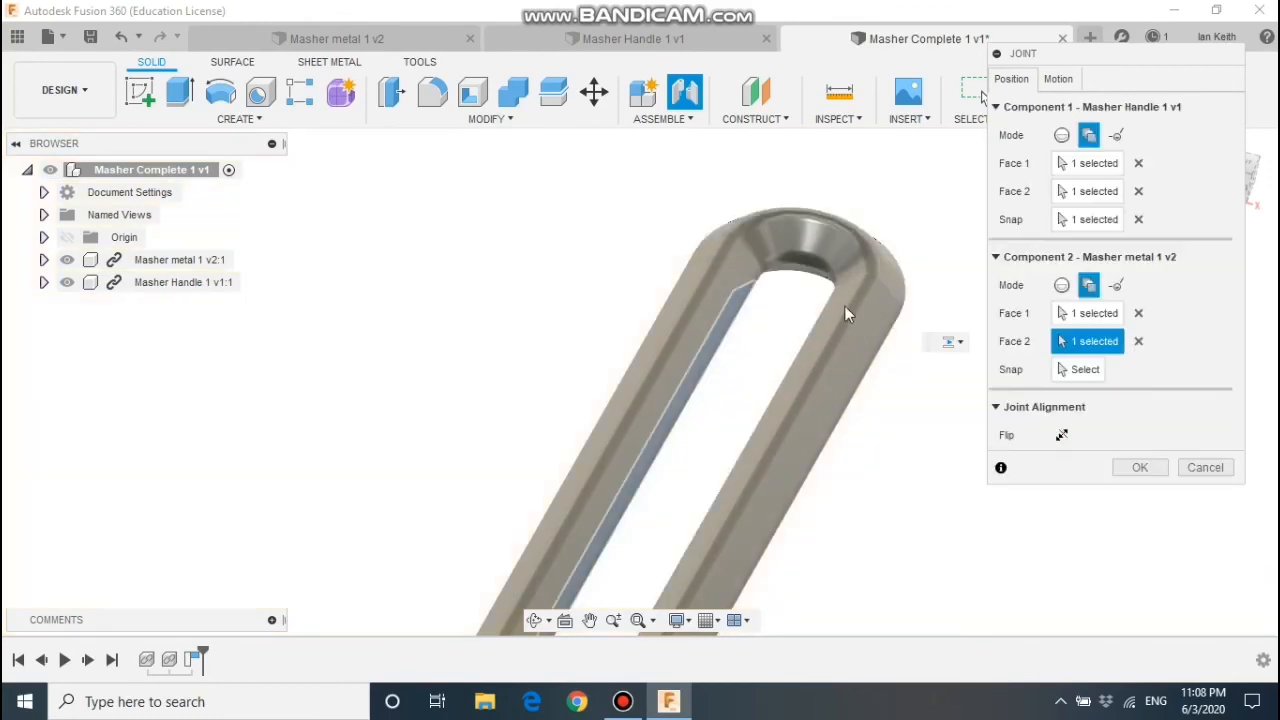
click(1081, 369)
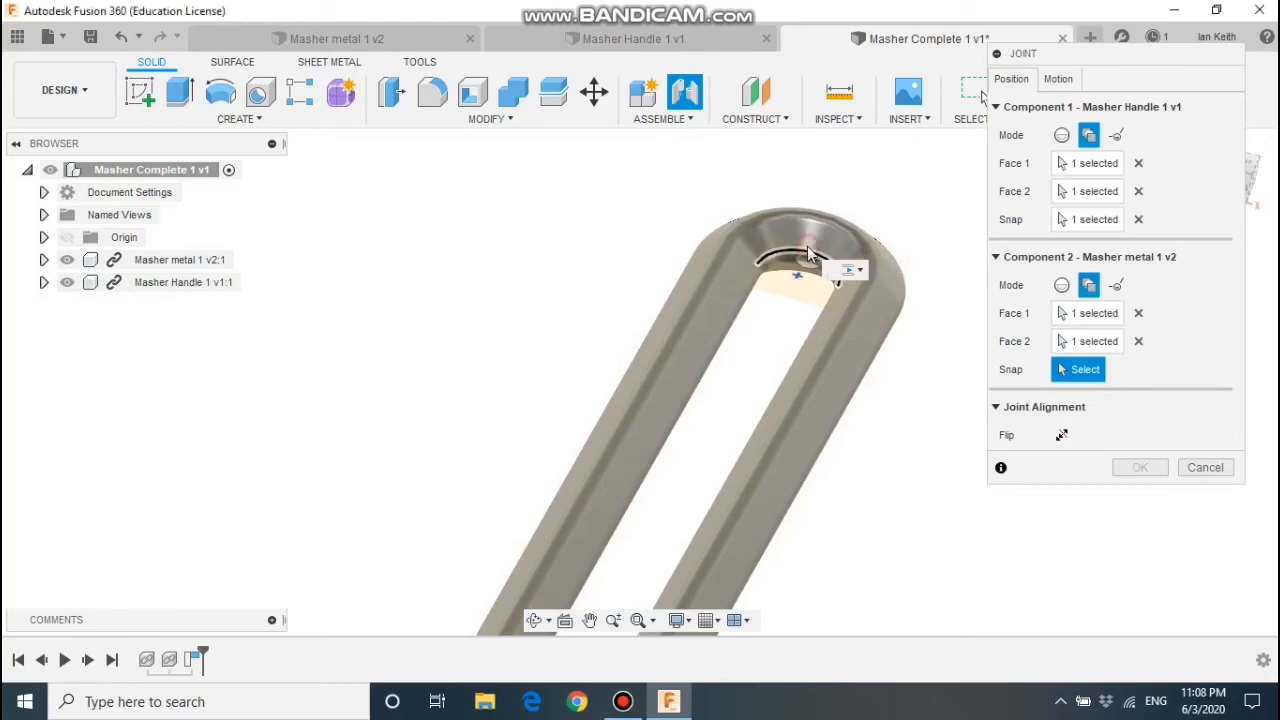
click(807, 246)
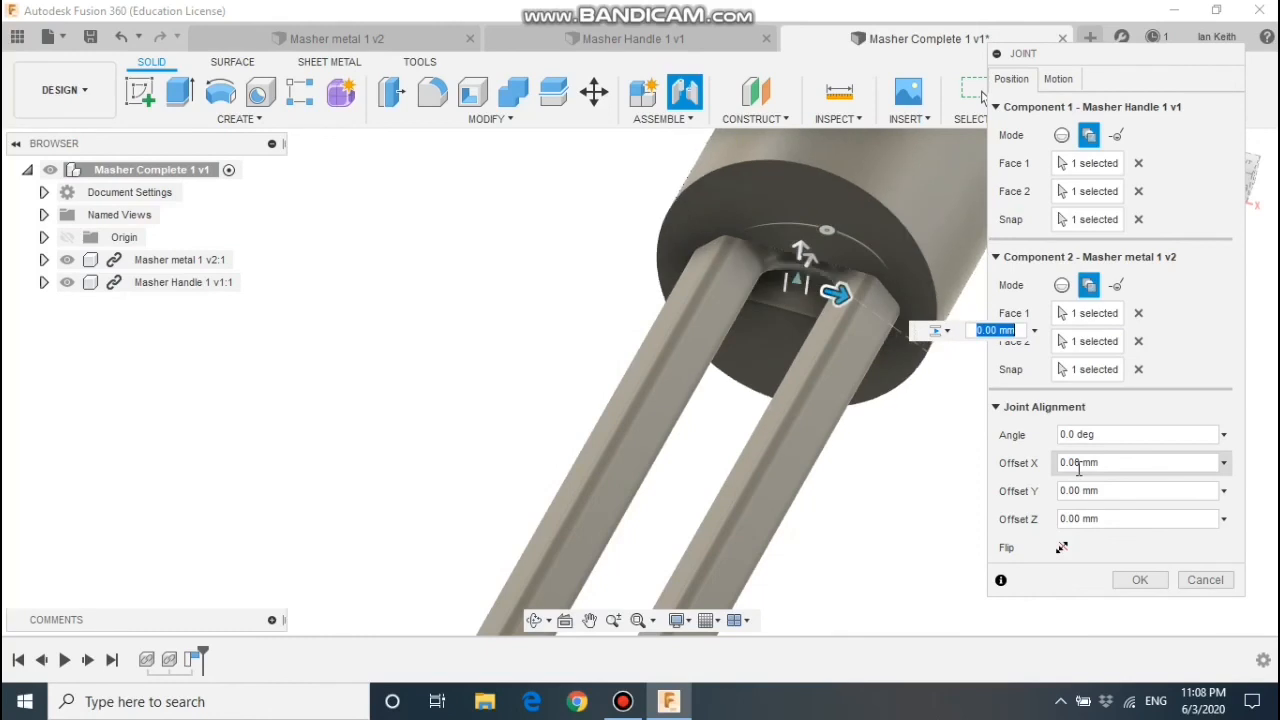
click(1140, 581)
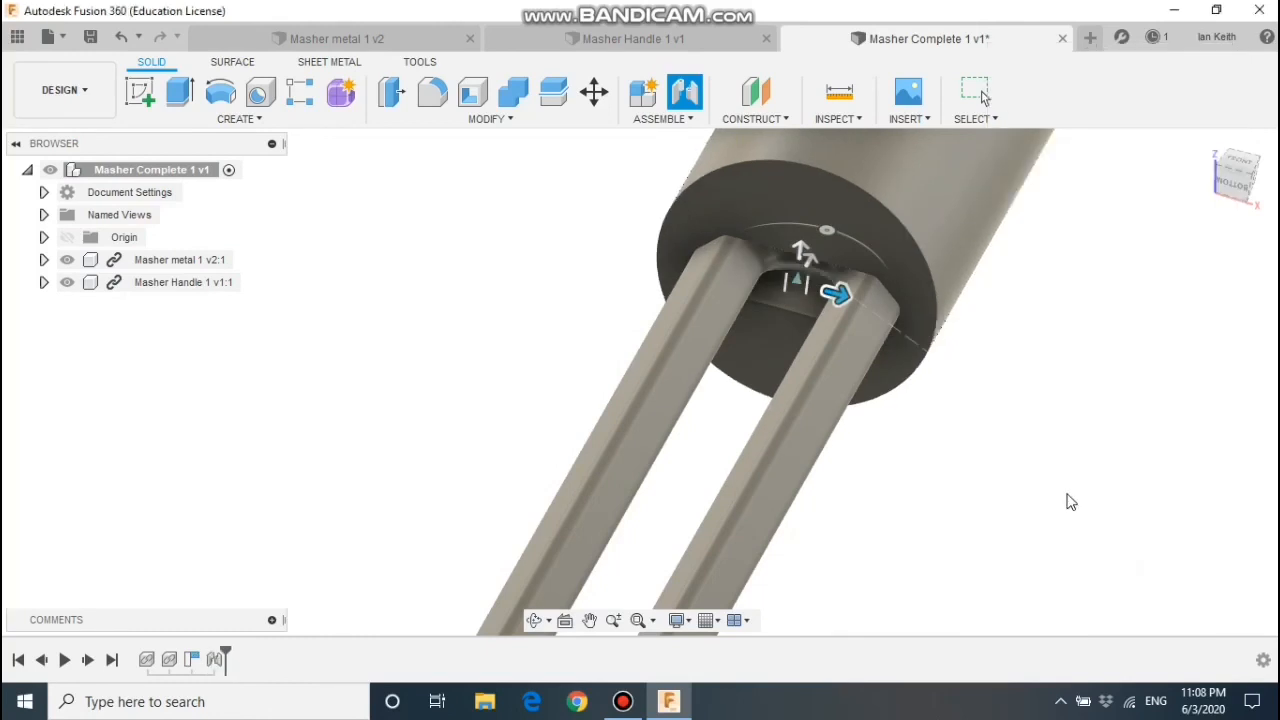
Step: Edit the joint between handle and metal part, setting Offset Y to -200 mm along the handle's length
scroll(1066, 500, down, 5)
scroll(1062, 502, down, 3)
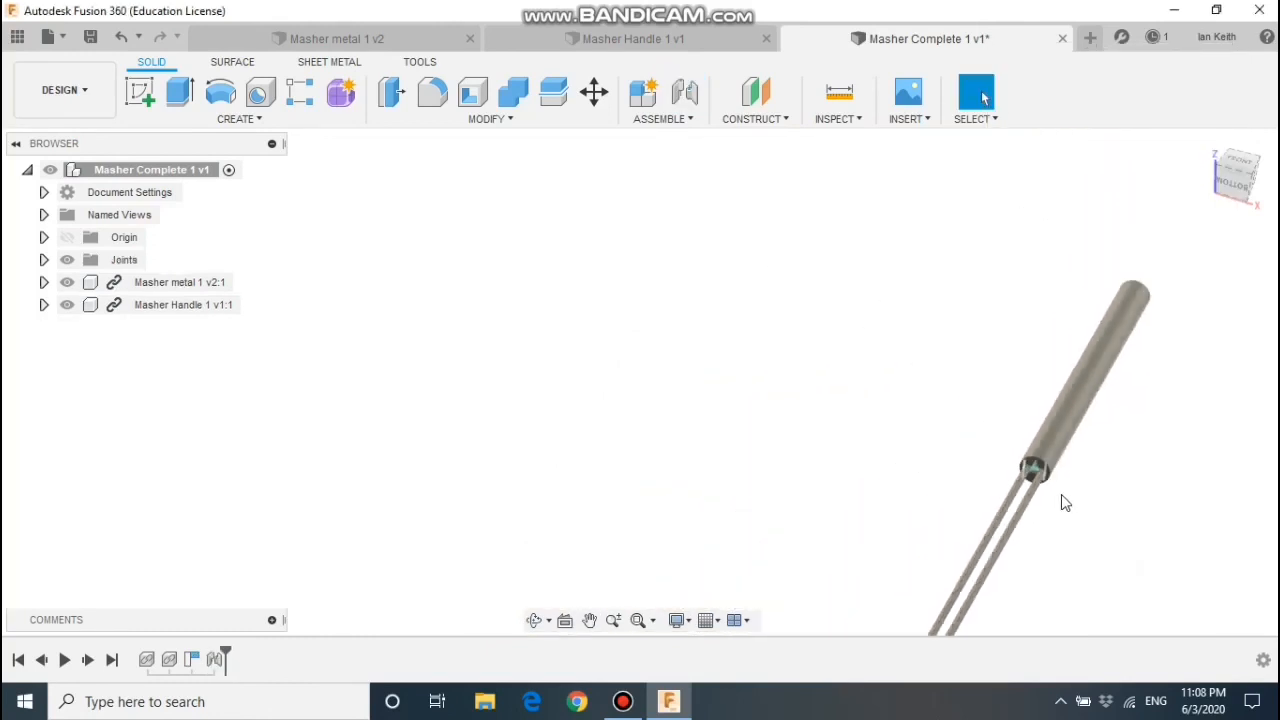
middle_drag(1054, 540, 641, 294)
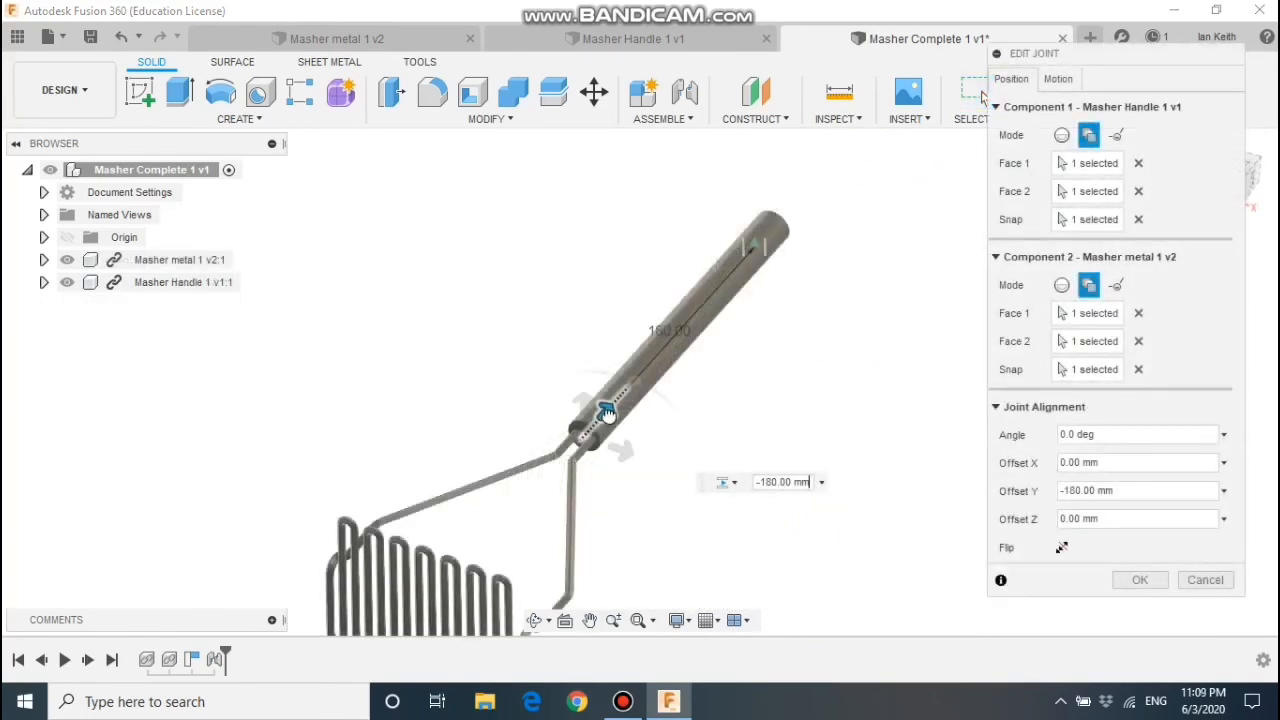
drag(605, 420, 594, 429)
click(1137, 581)
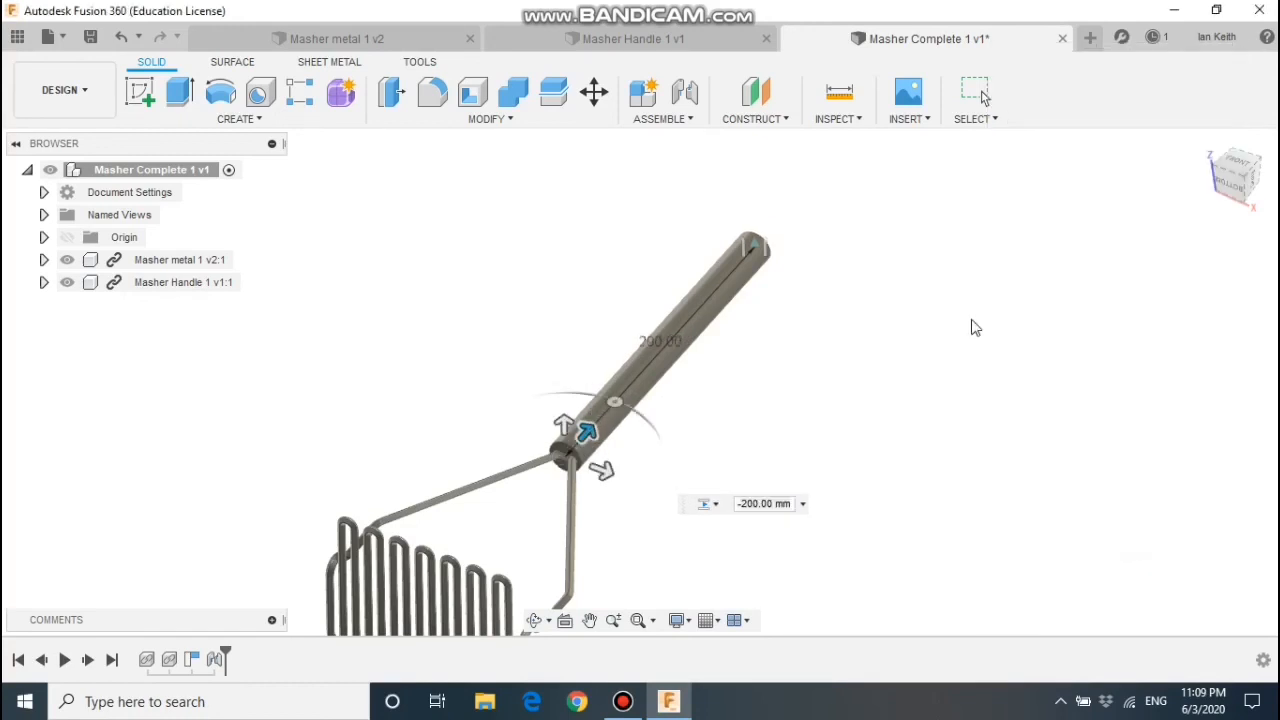
Step: Switch the complete masher assembly from modelling to the Render workspace
shift+middle_drag(785, 434, 728, 472)
click(638, 621)
click(1256, 193)
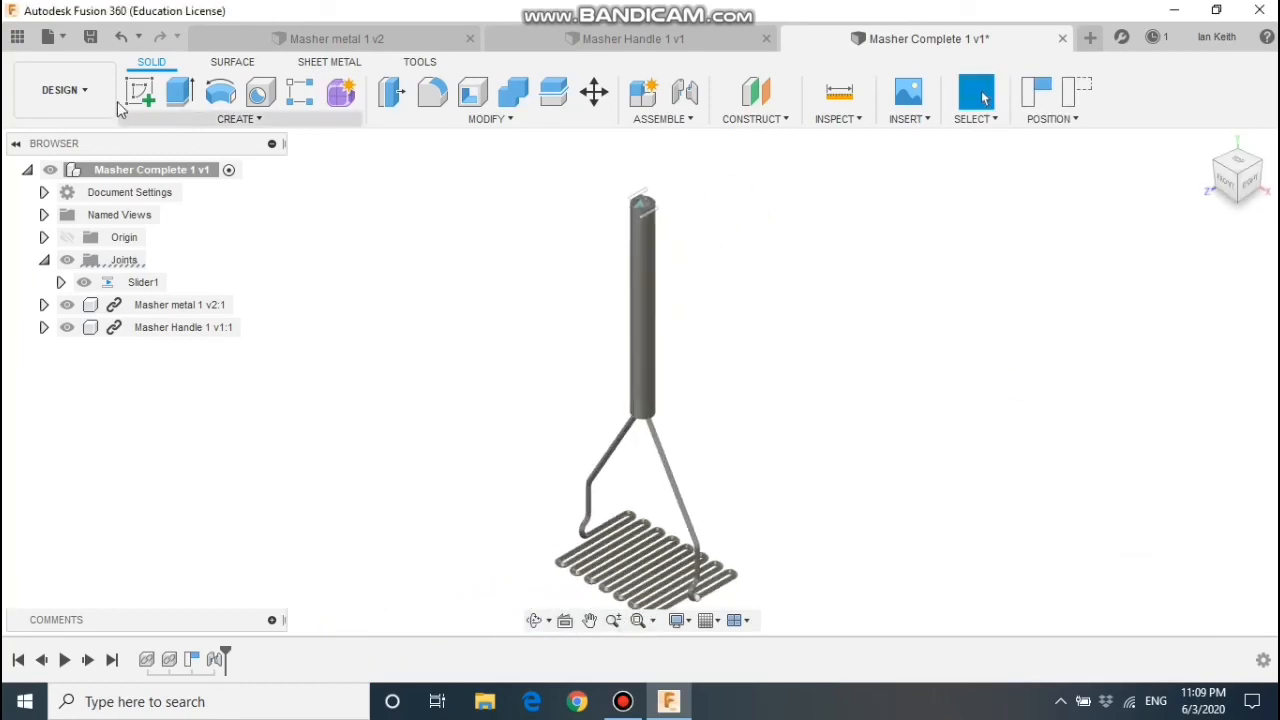
click(65, 90)
click(92, 222)
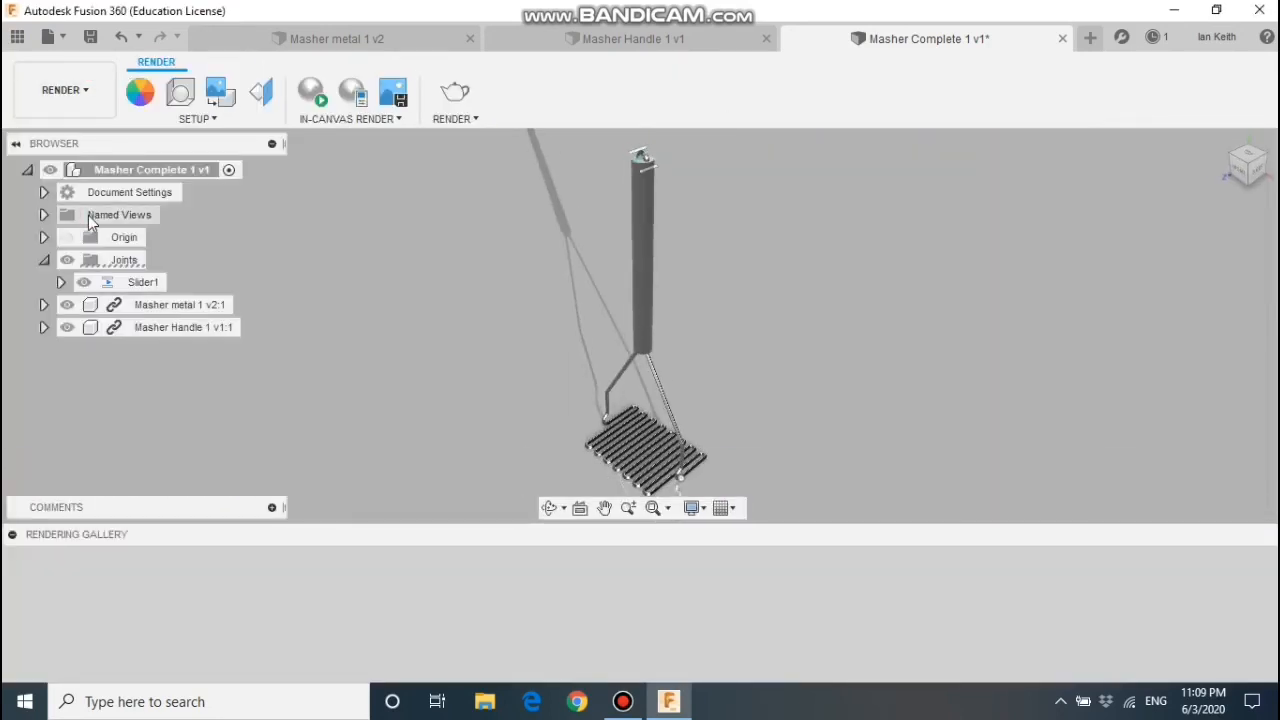
Step: Search the appearance library for chrome and add the Chrome appearance to the design
click(141, 92)
click(917, 311)
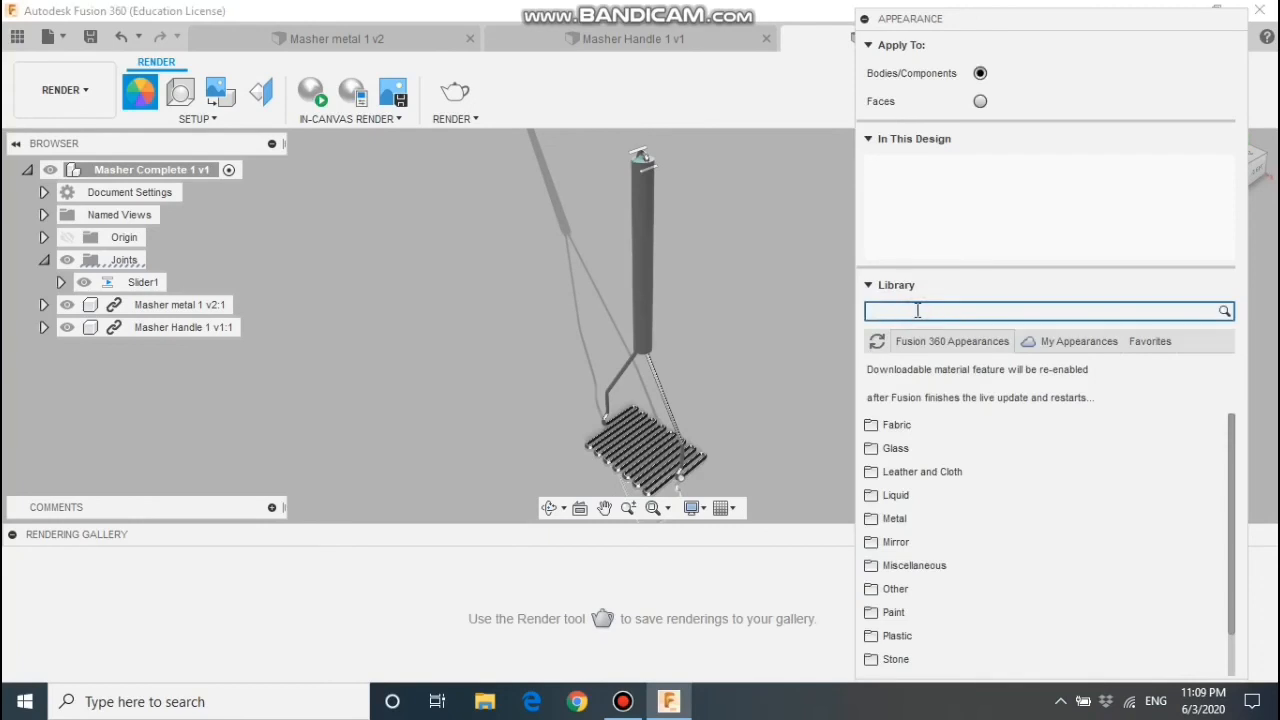
key(Return)
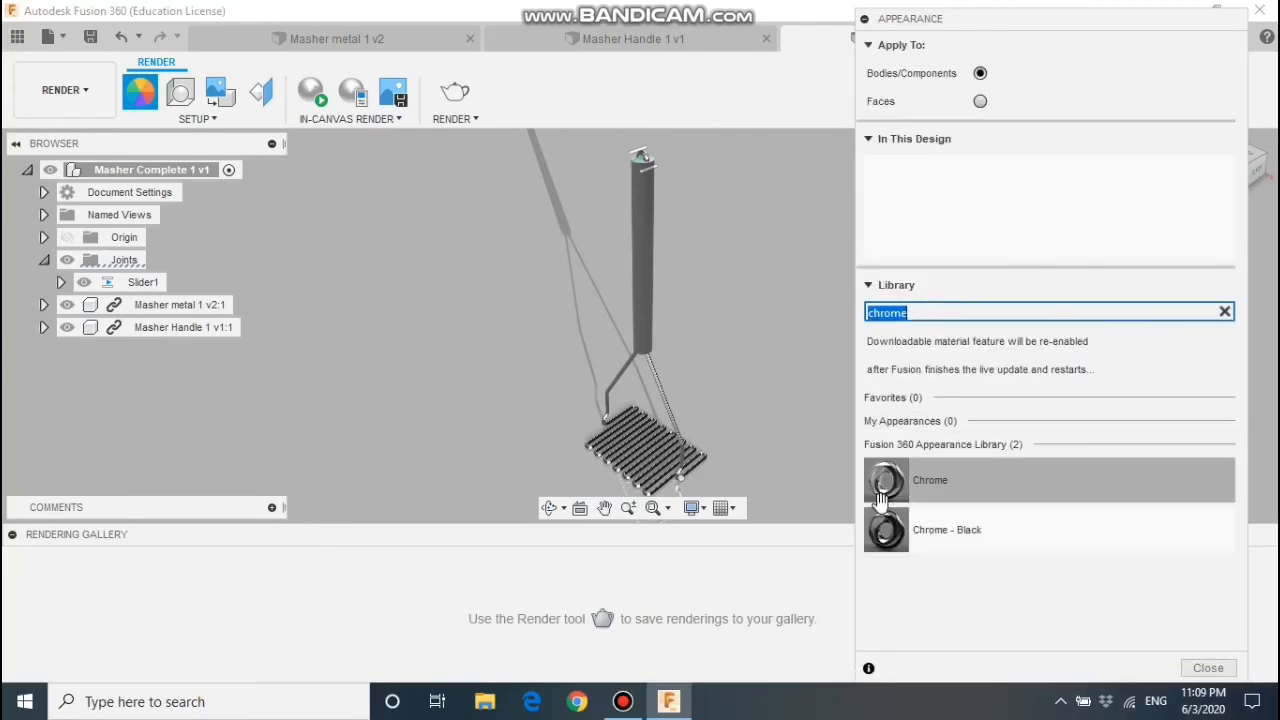
drag(881, 496, 878, 194)
Step: Search the appearances for blue, and apply Chrome to the metal part and Plastic - Glossy (Blue) to the handle
double_click(923, 307)
text(blue)
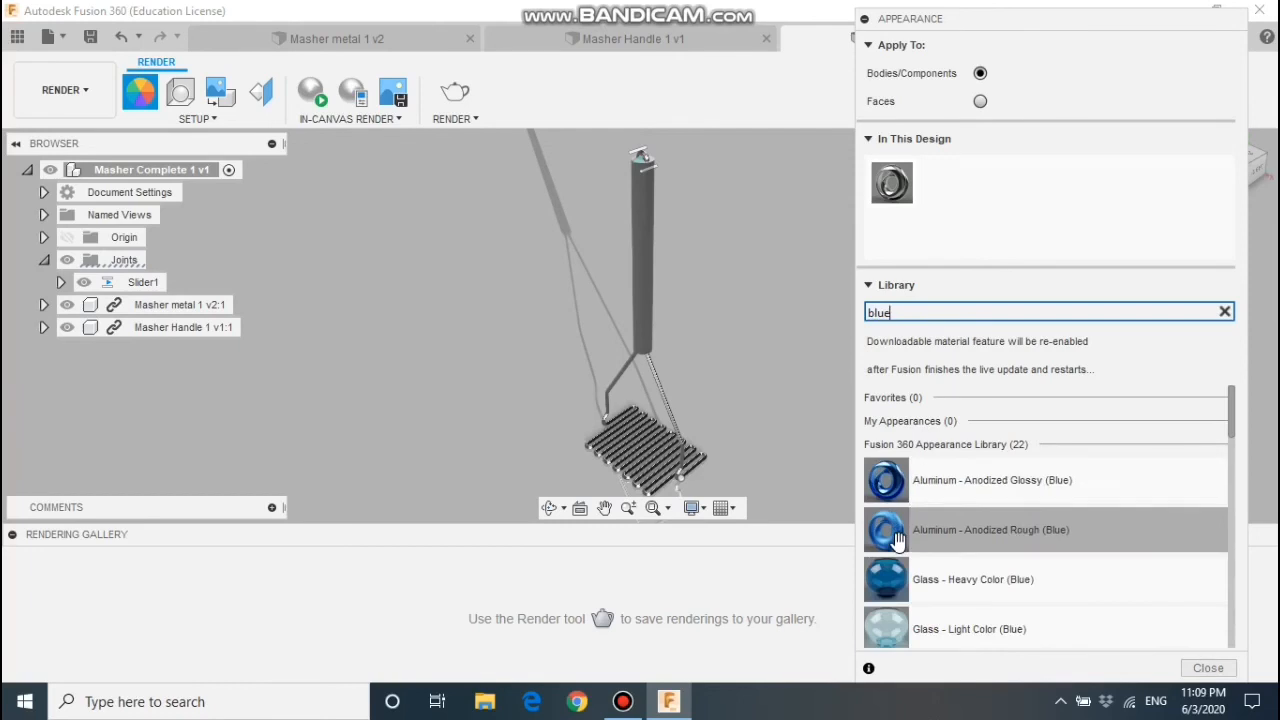
scroll(897, 540, down, 8)
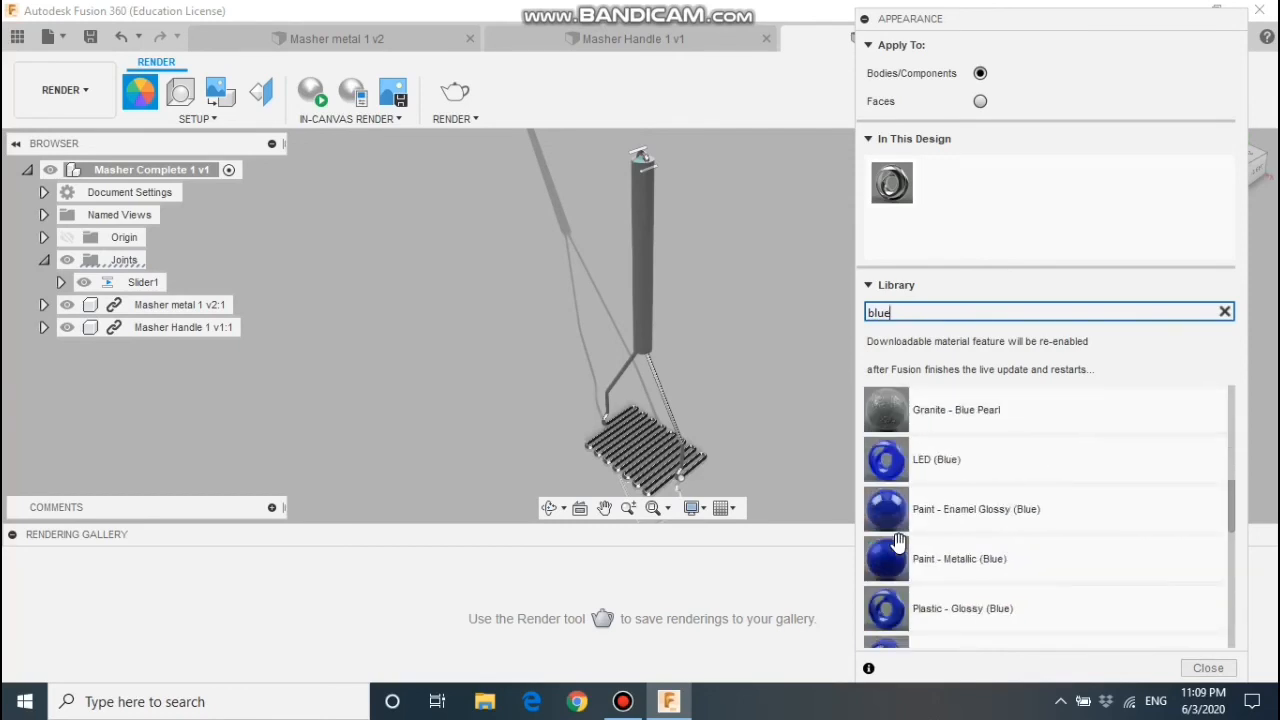
drag(890, 459, 670, 410)
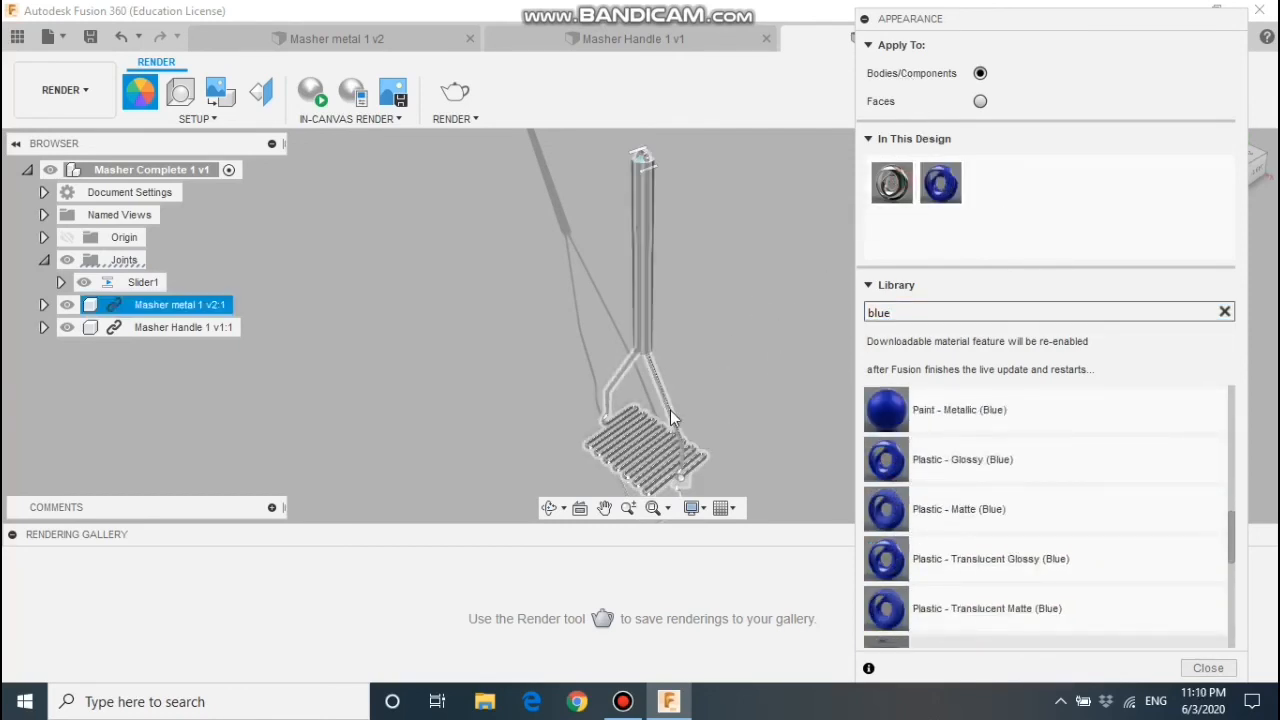
drag(940, 183, 643, 228)
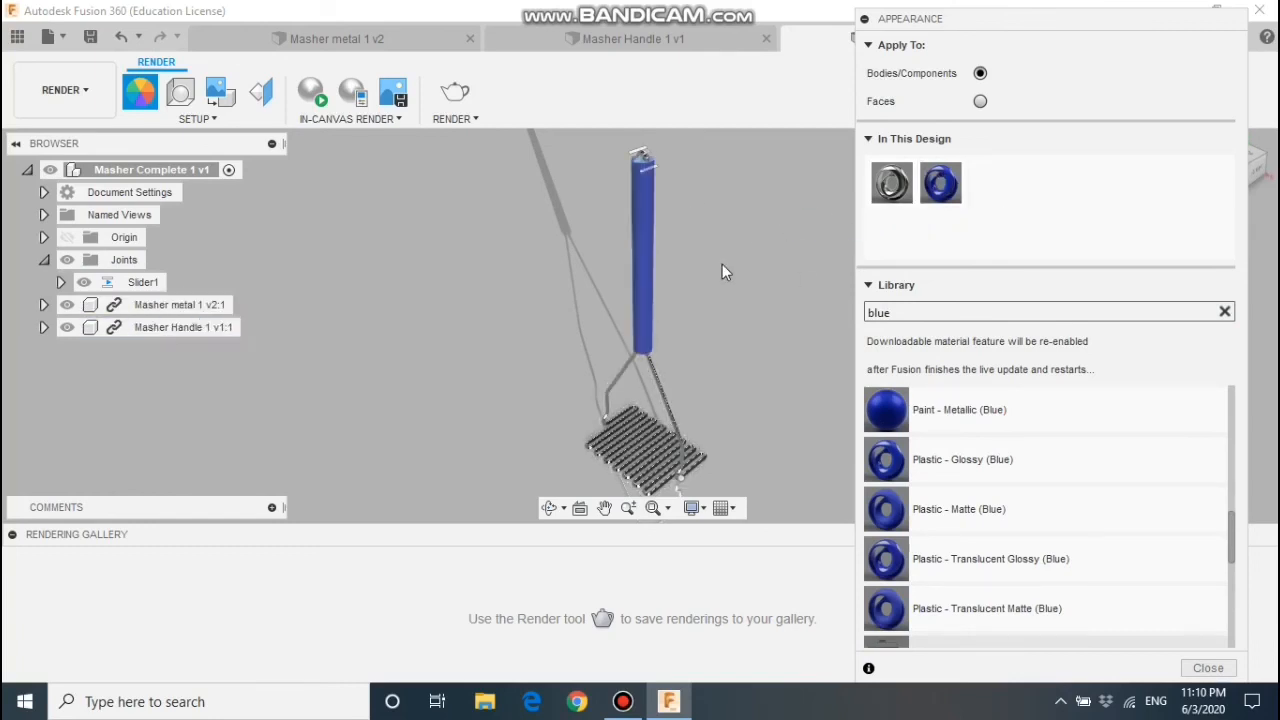
click(1226, 664)
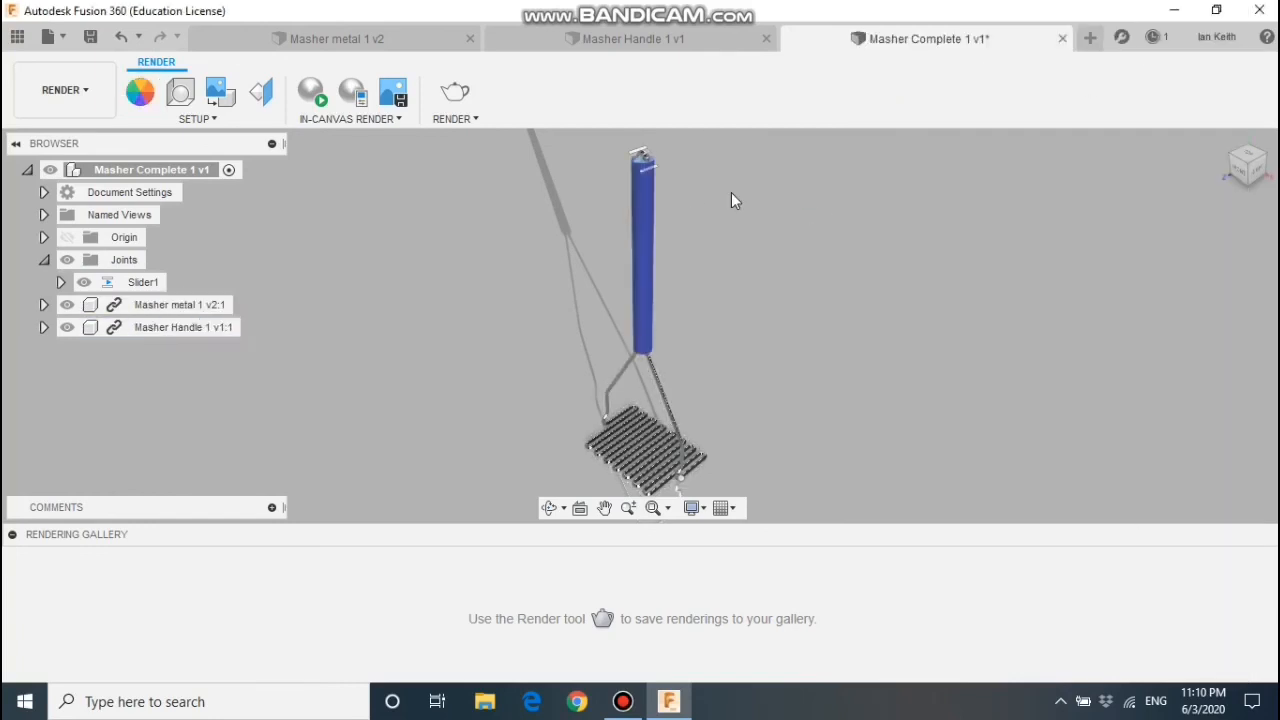
Step: Render the masher in canvas and capture the image at the current document window size
click(315, 100)
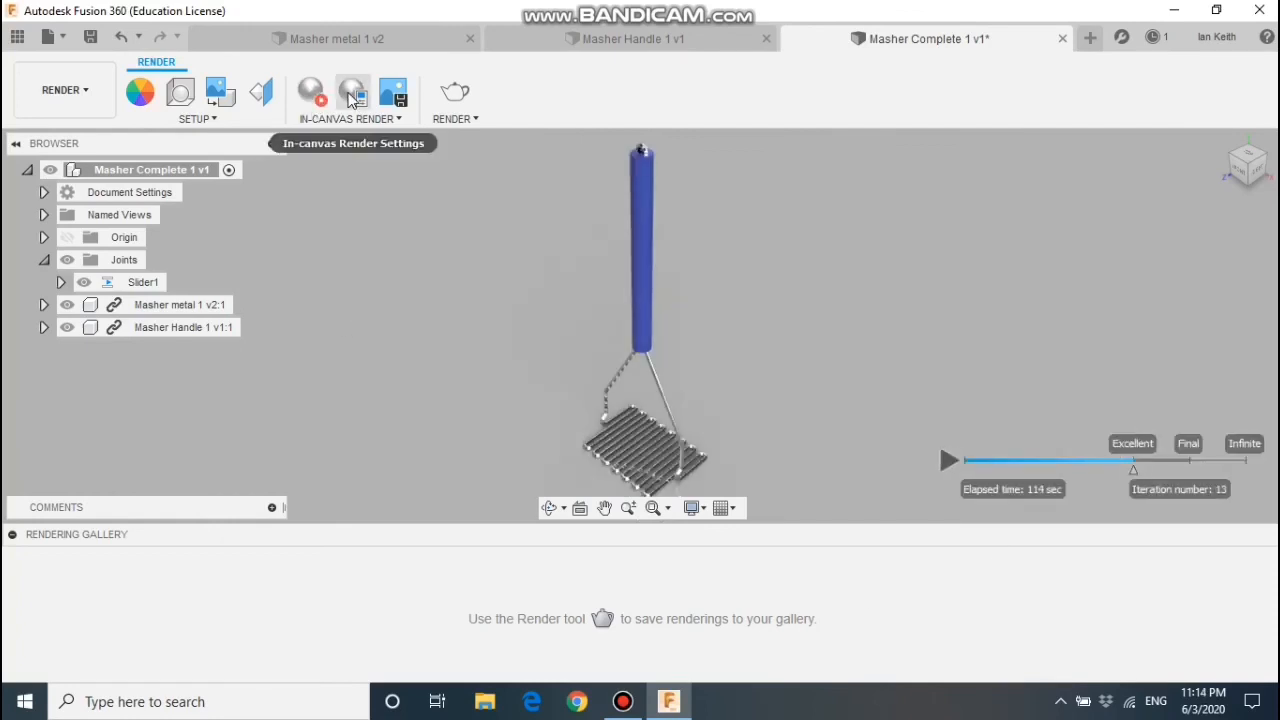
click(392, 93)
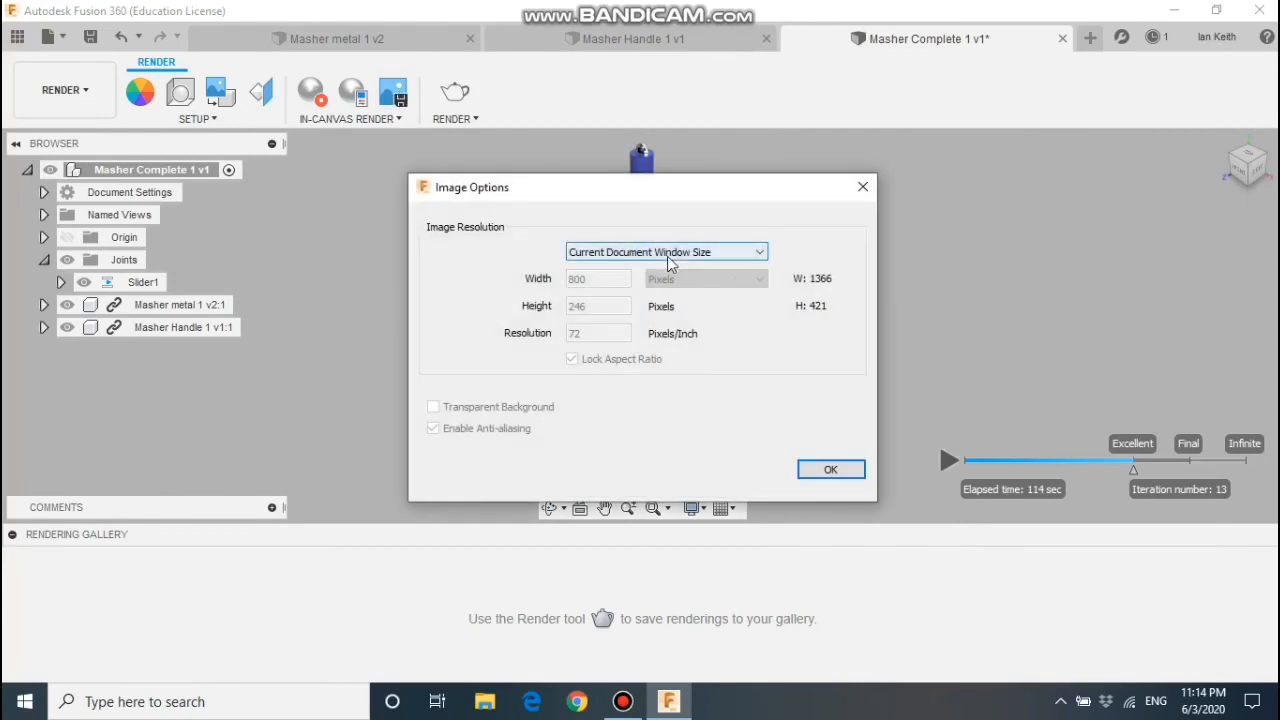
click(810, 470)
Step: Save the rendered image to the computer's desktop as a TIFF file named Masher Complete 1 v1
click(447, 248)
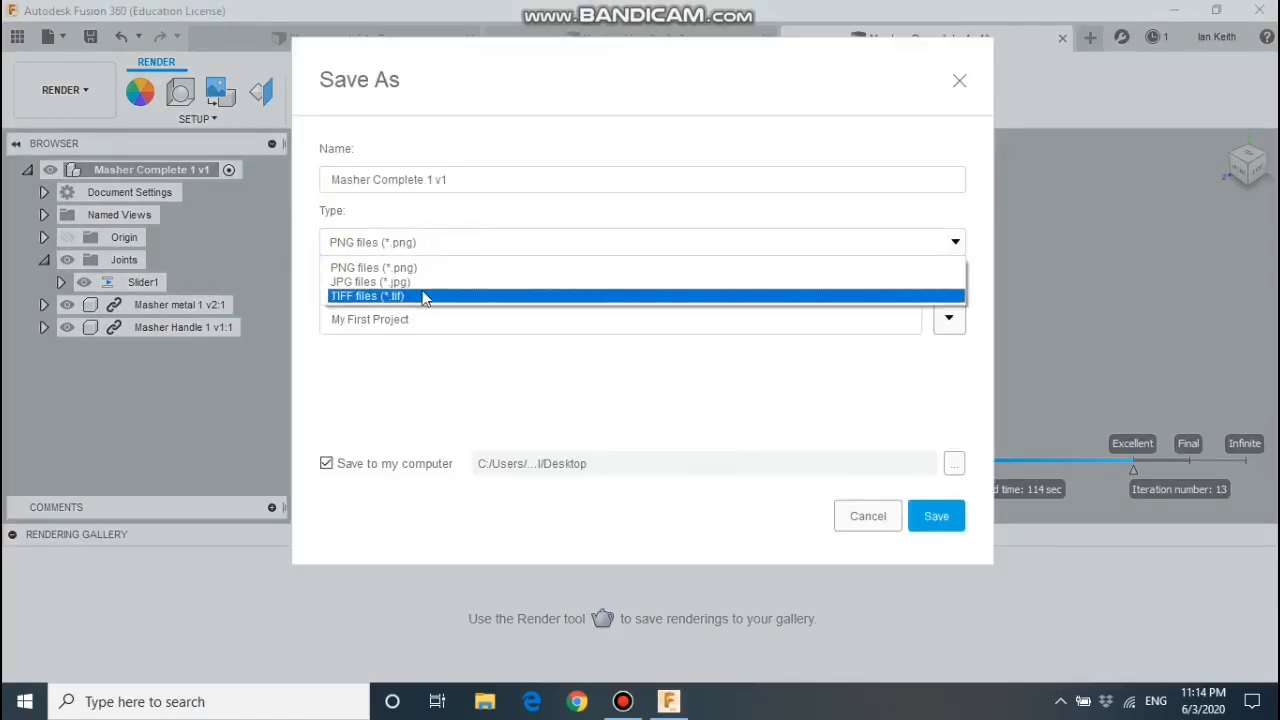
click(424, 295)
drag(462, 184, 437, 179)
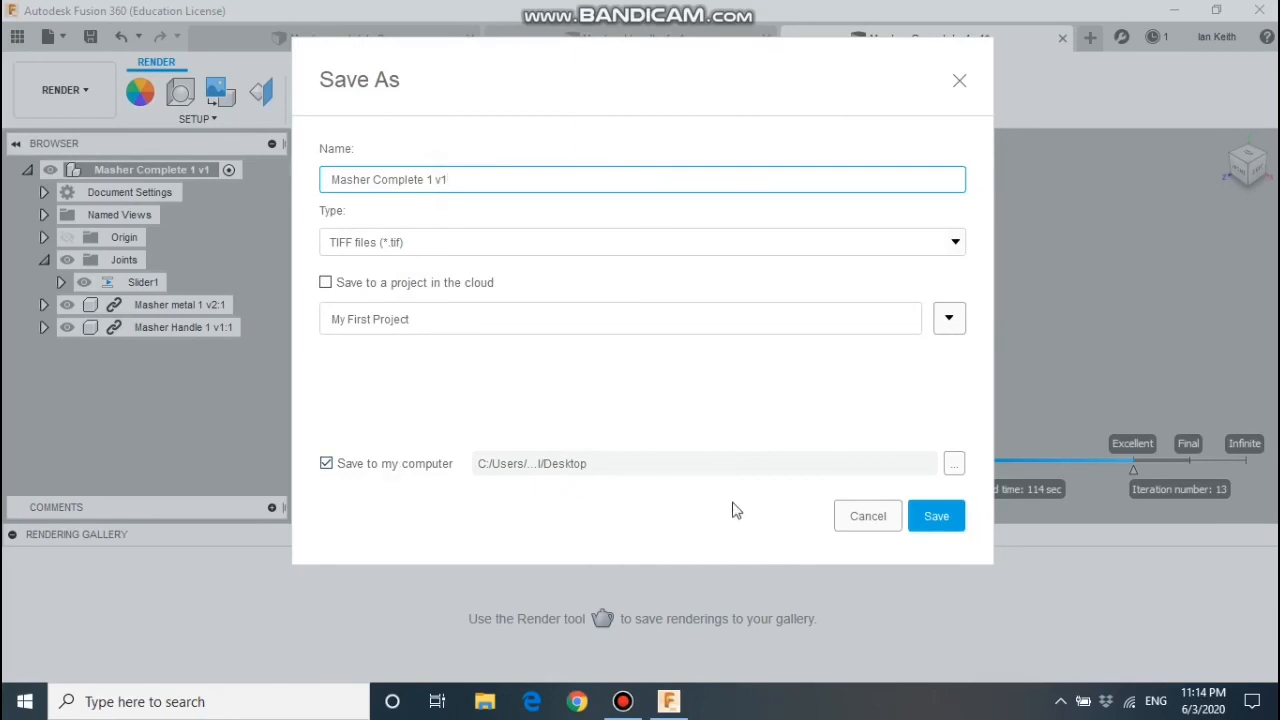
click(937, 518)
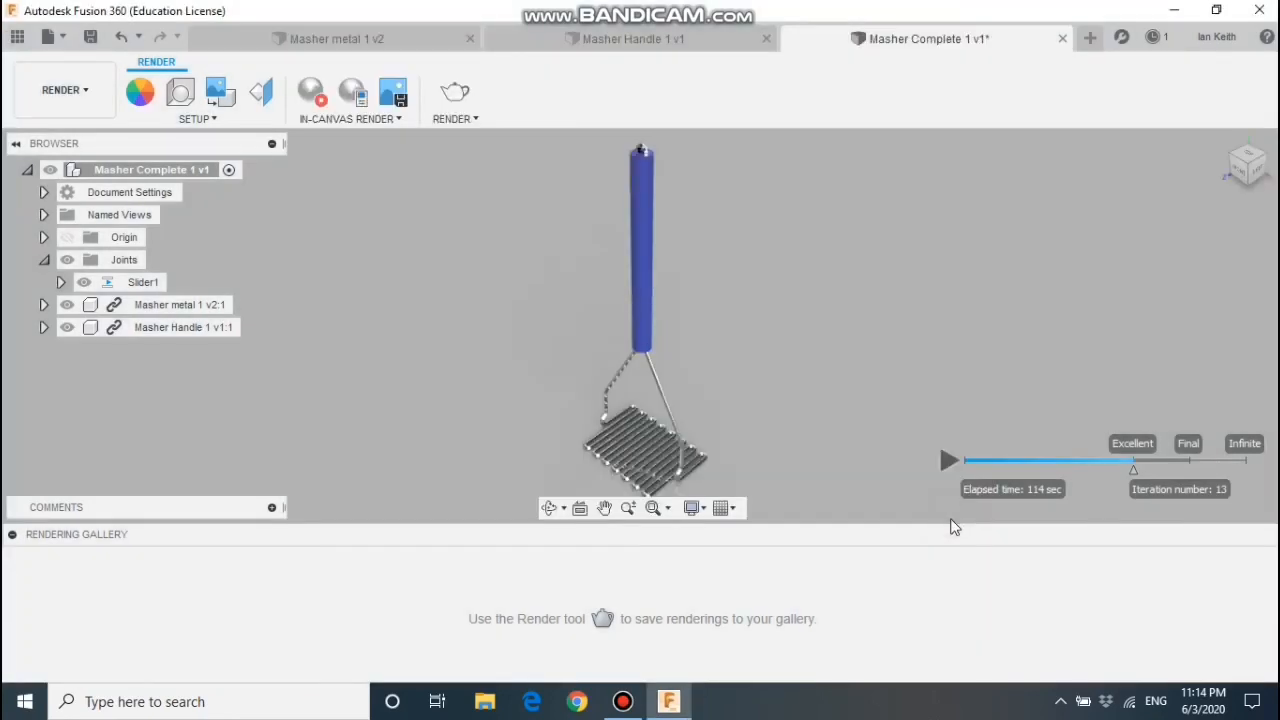